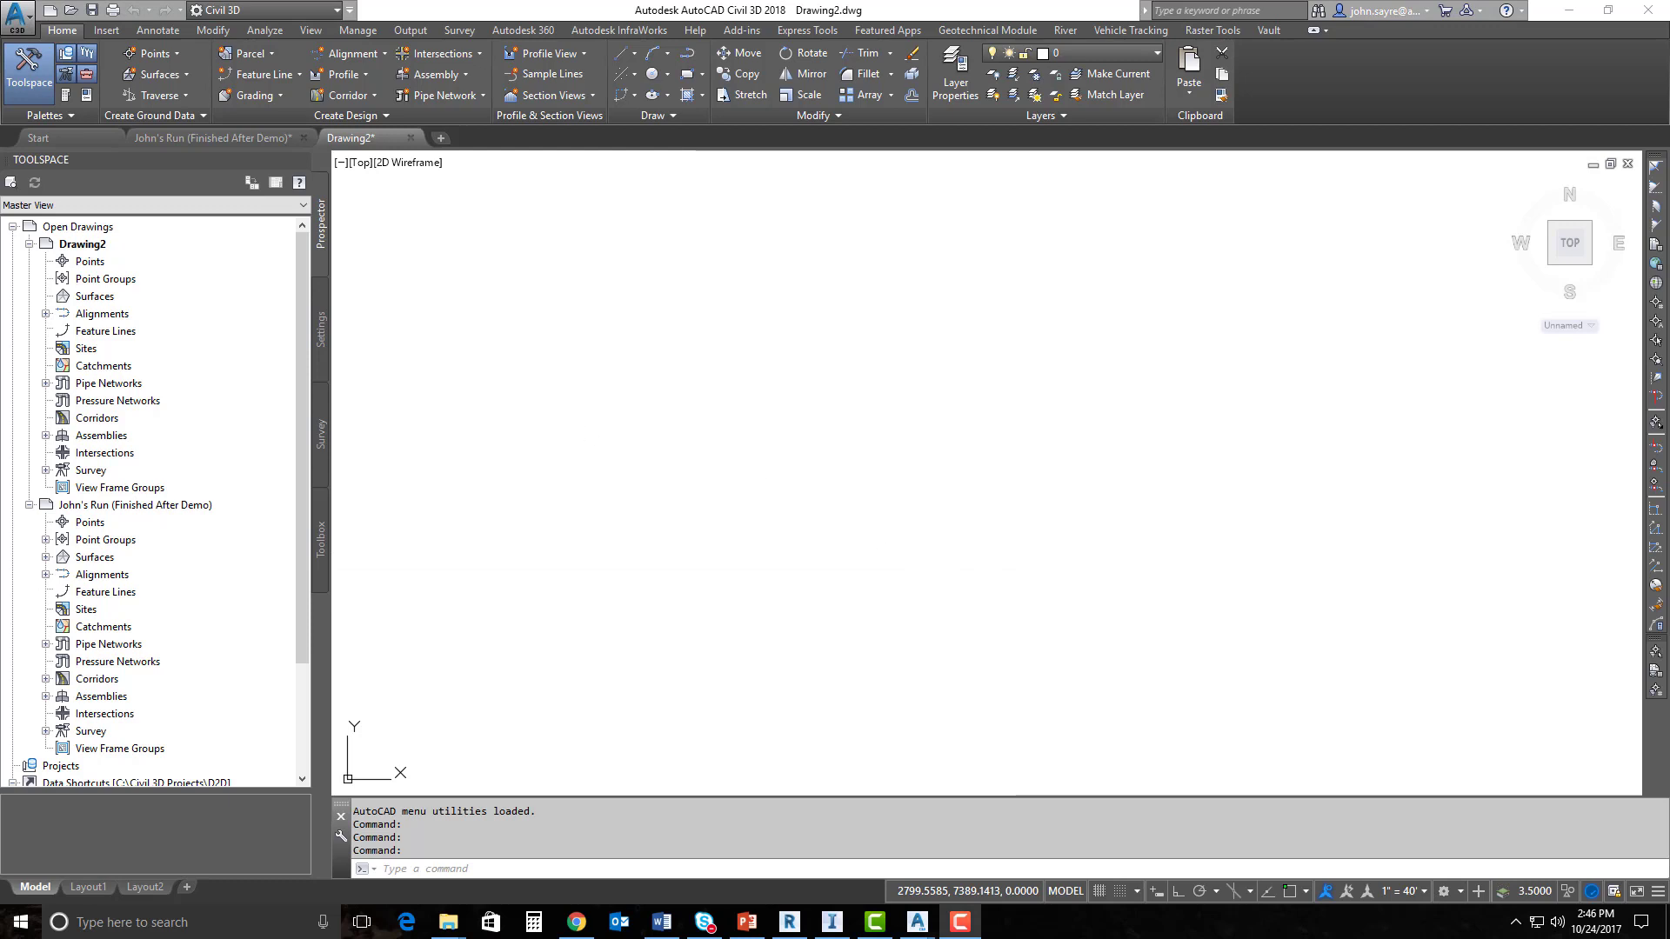
Set the Drawing2 coordinate system to NAD83 Alabama State Planes, West Zone, US Foot in the USA, Alabama category.
key("alt+Tab")
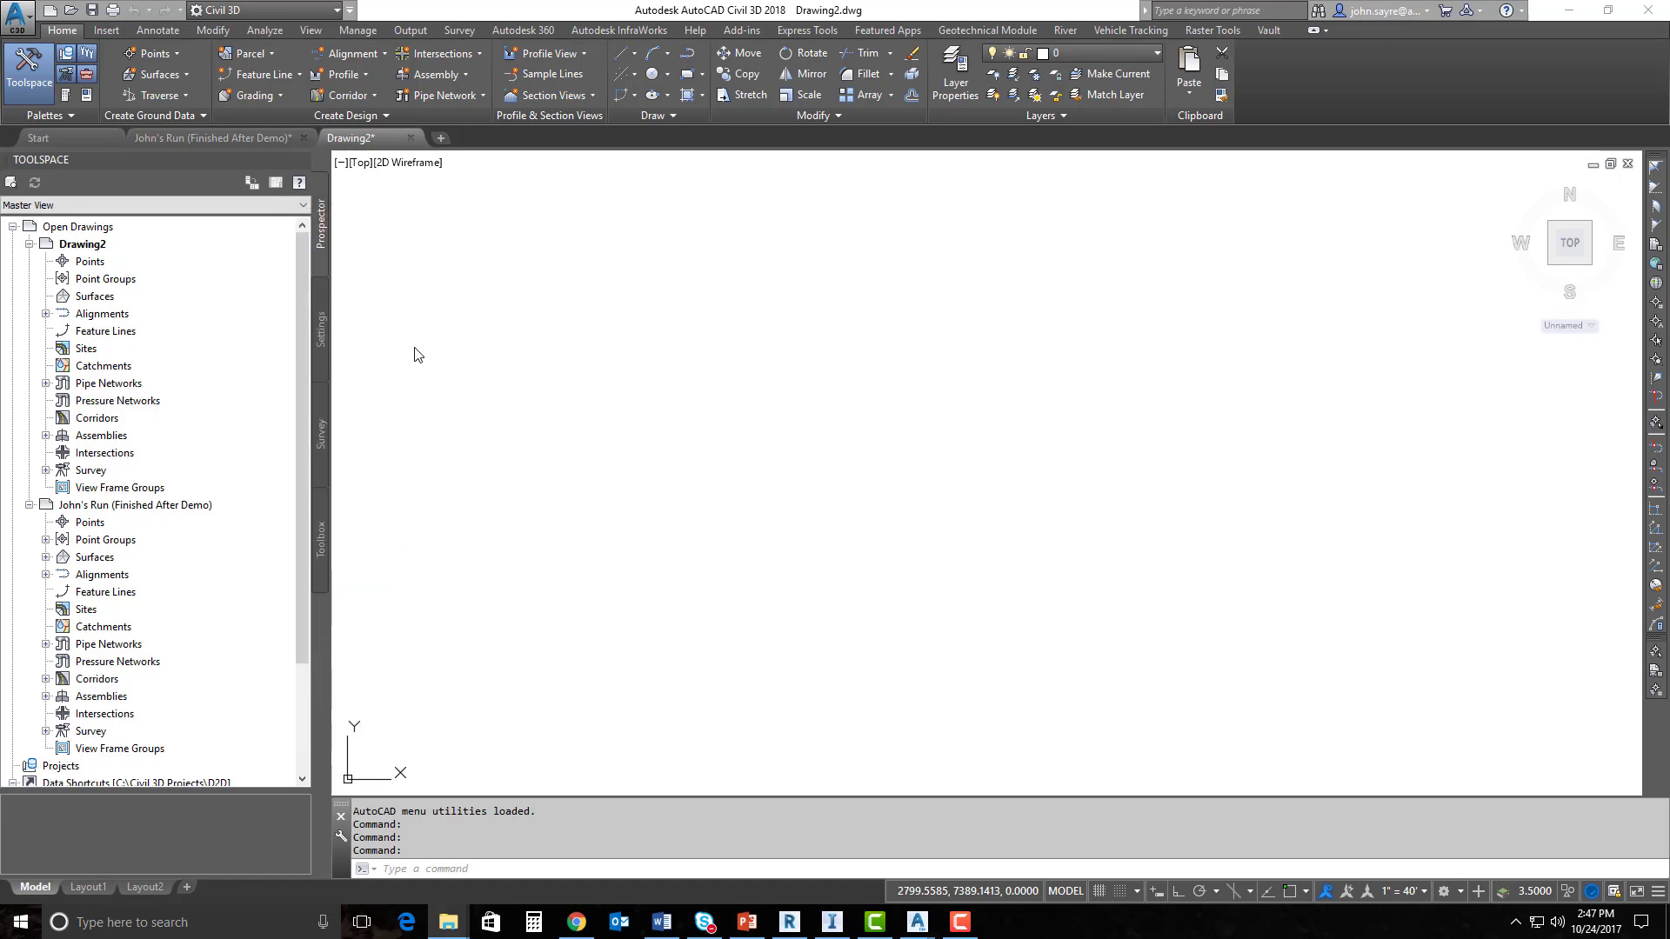
left_click(320, 323)
right_click(94, 233)
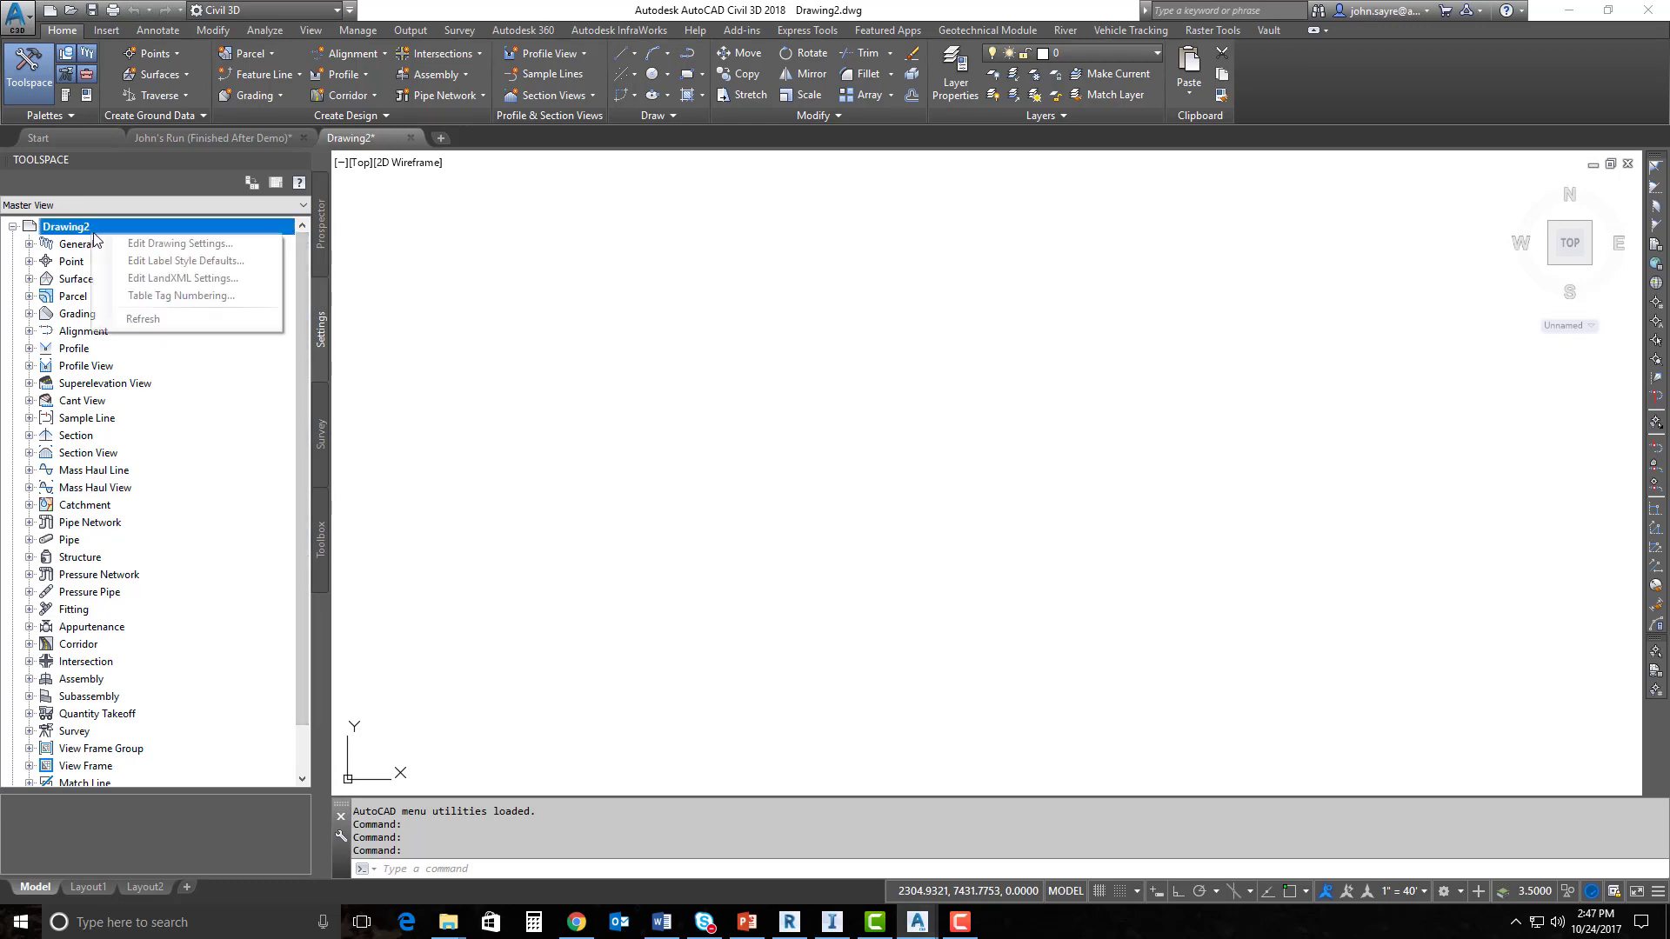
left_click(166, 244)
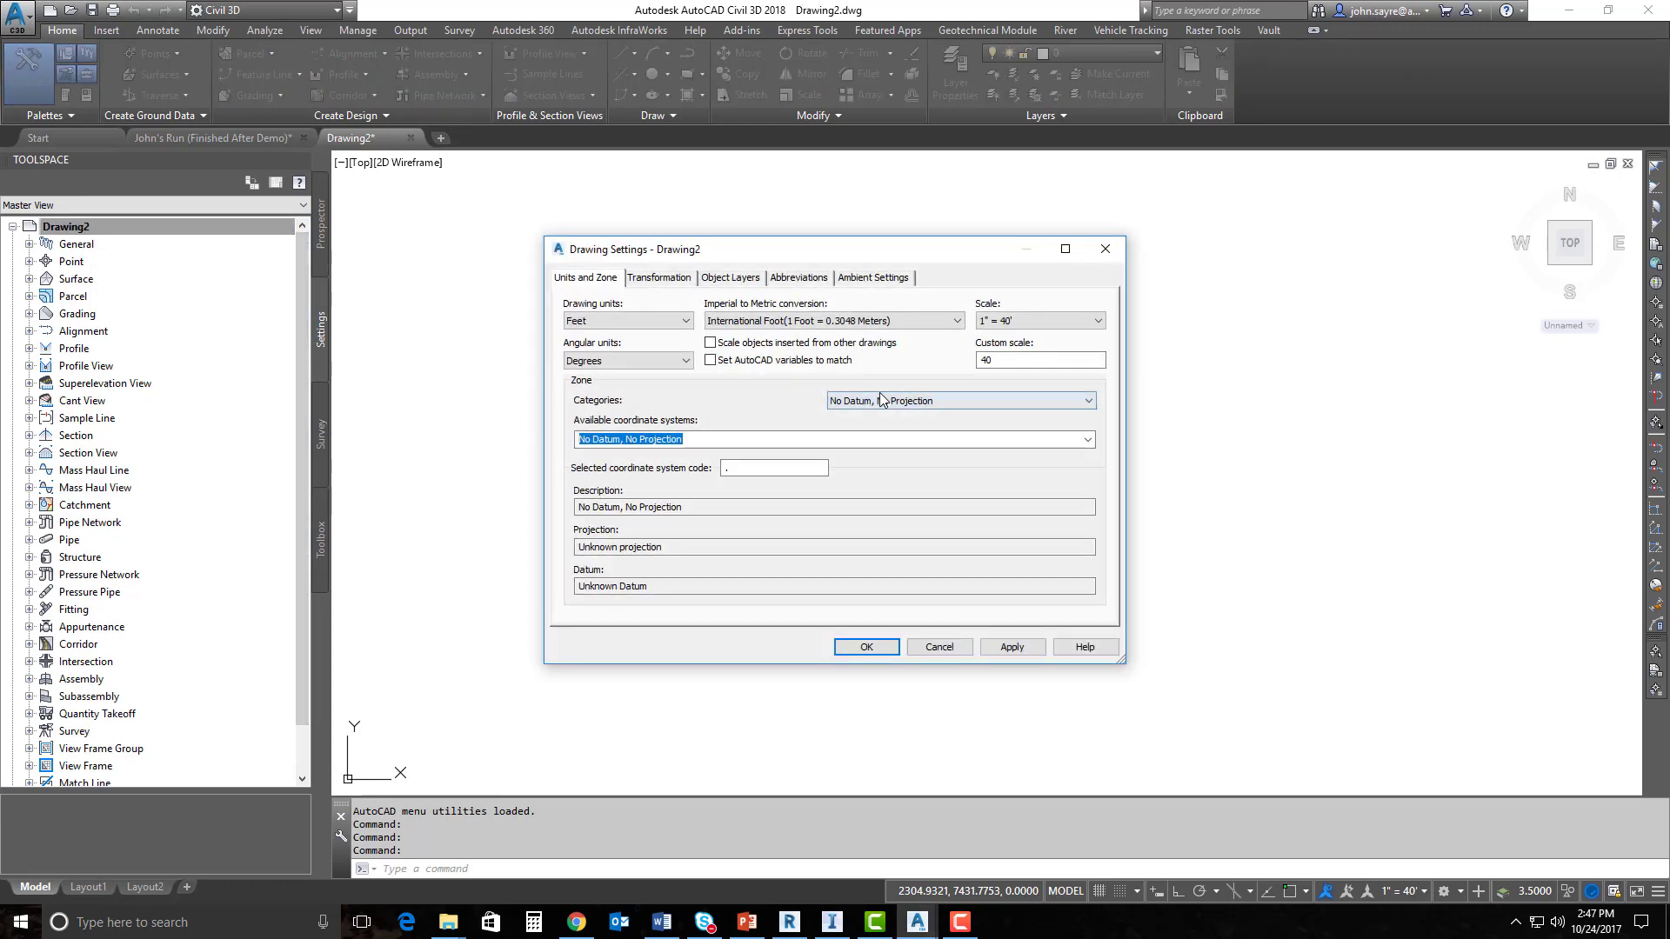
left_click(1088, 440)
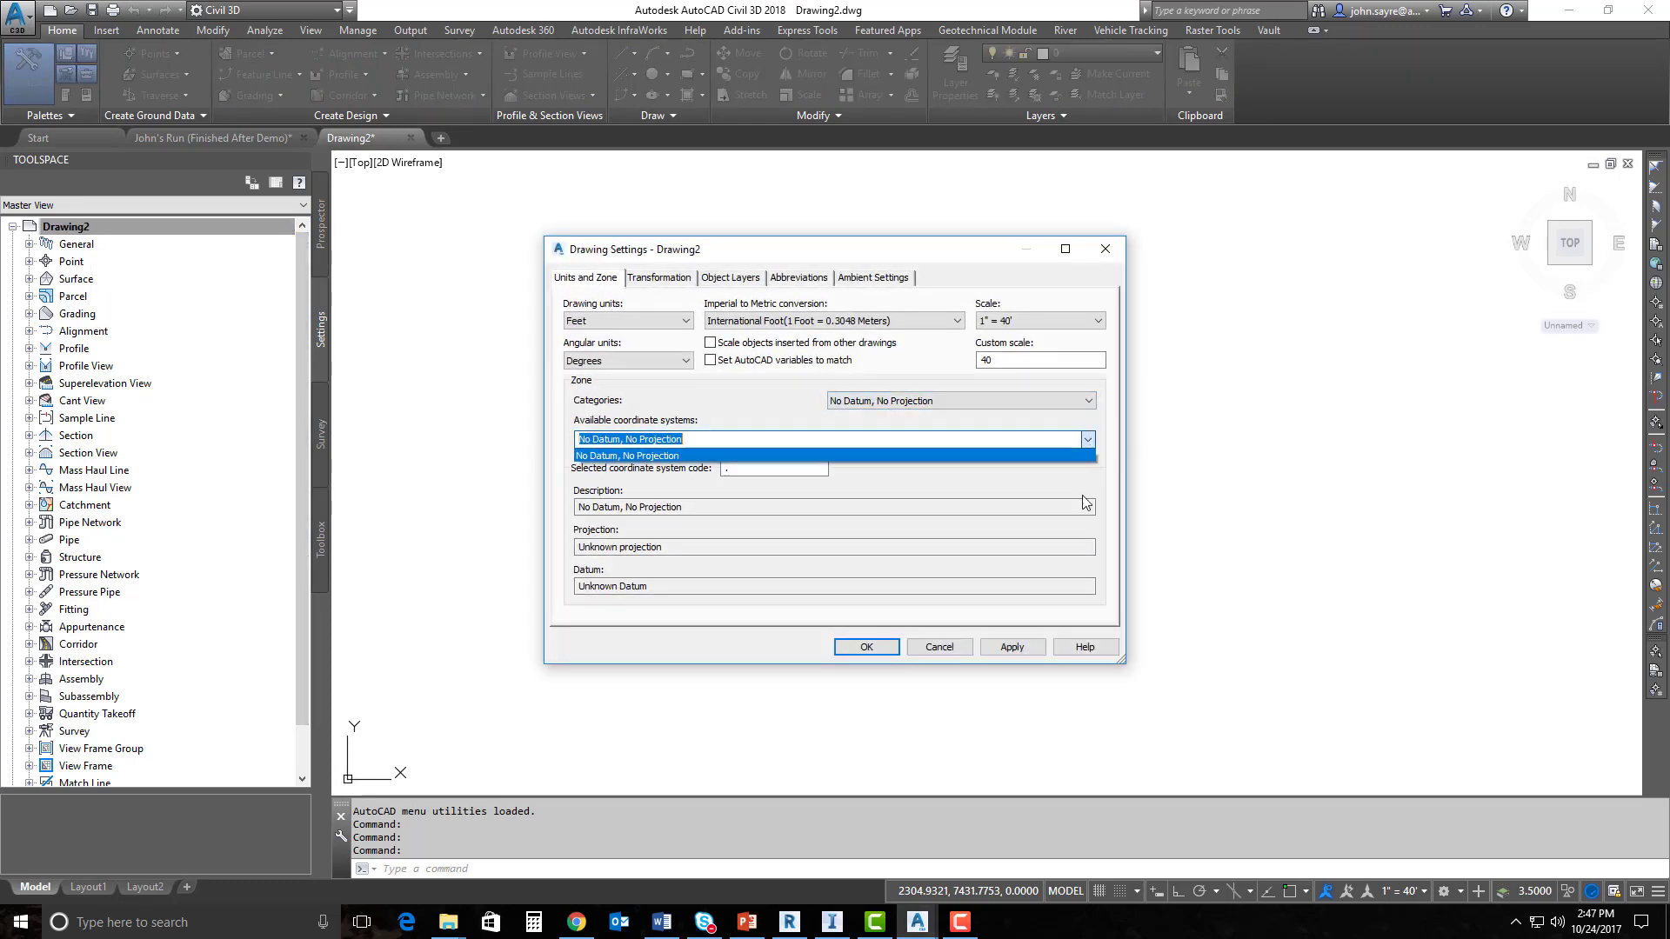
left_click(1088, 401)
left_click(1088, 401)
left_click_drag(1090, 435, 1087, 659)
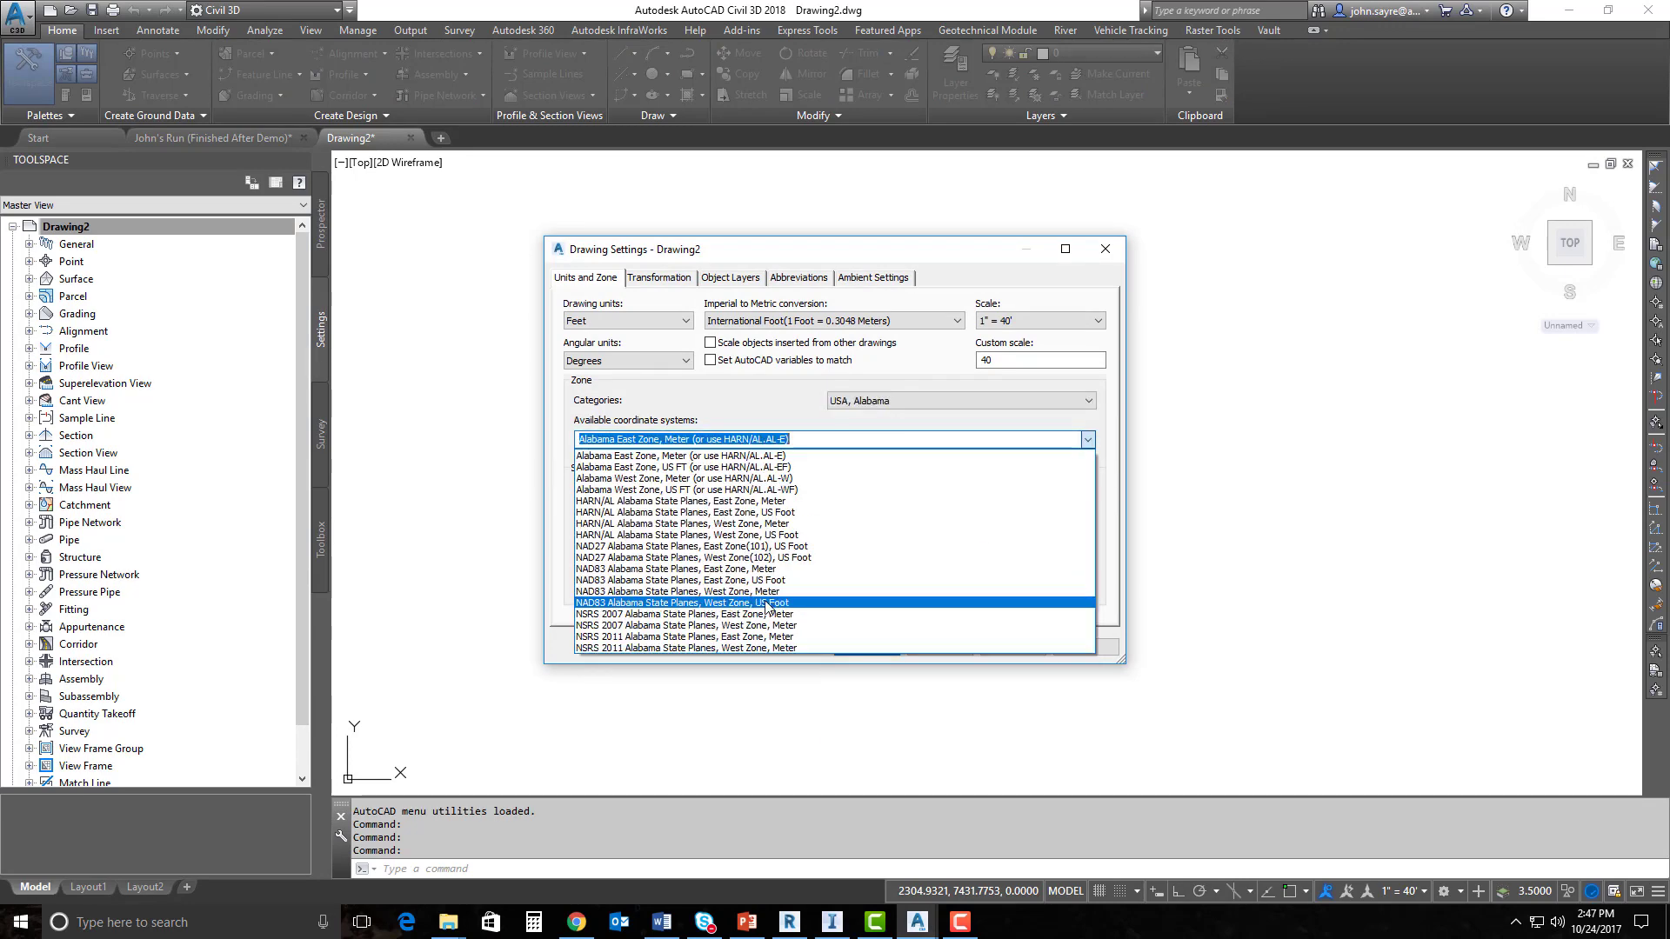
left_click(767, 601)
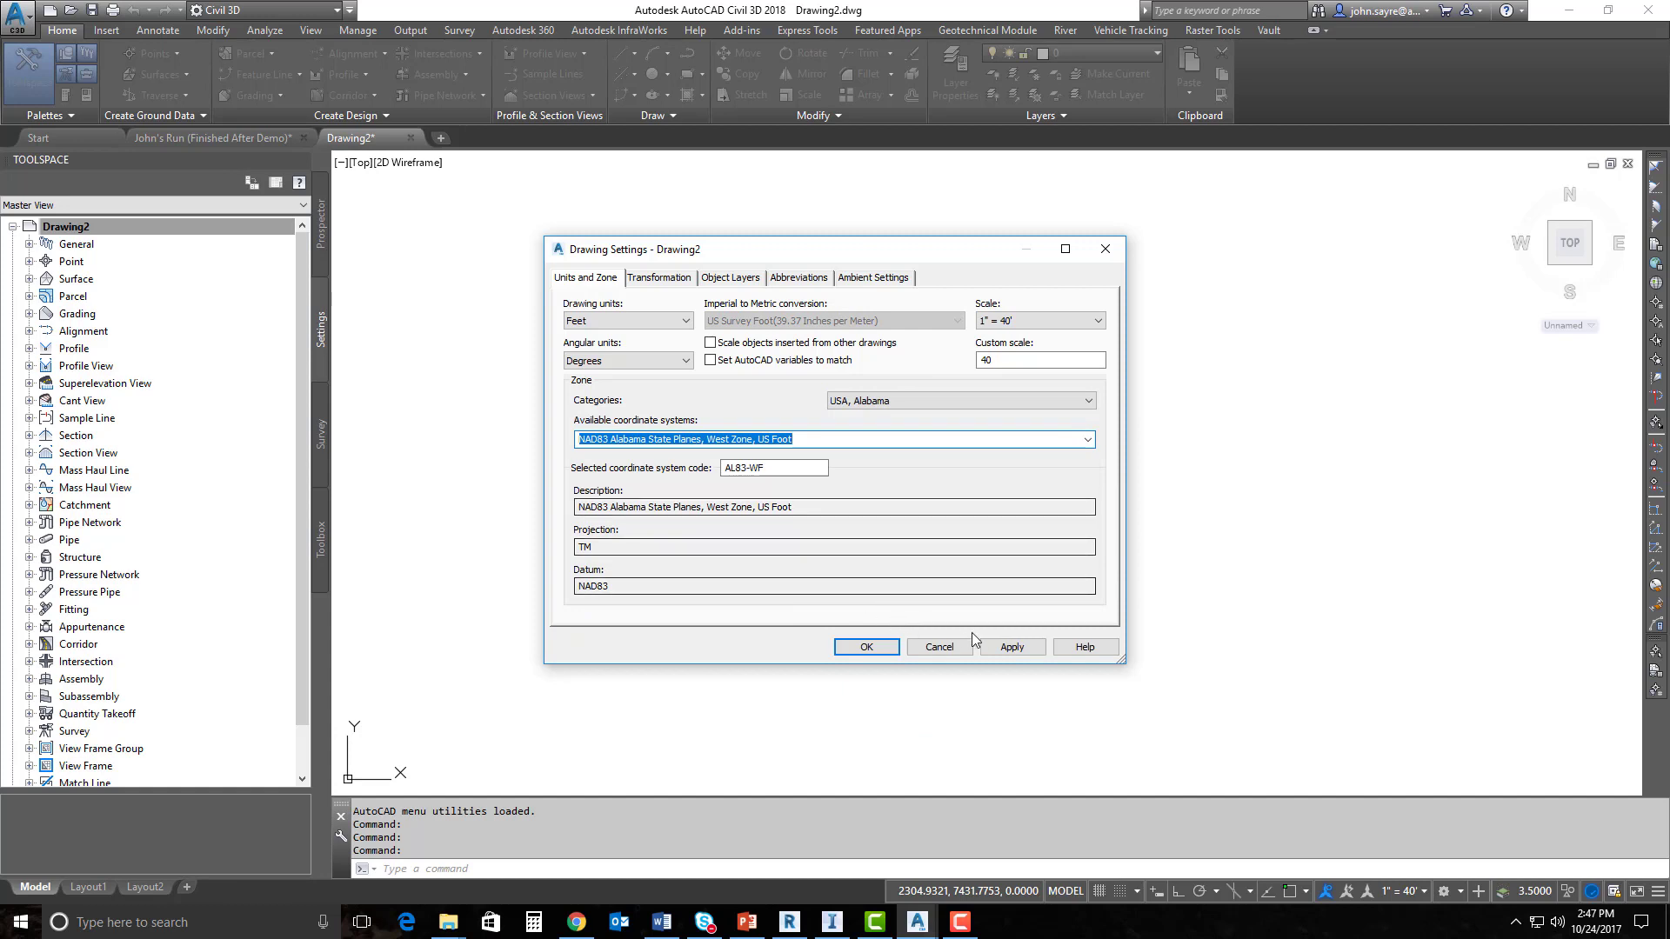
left_click(865, 649)
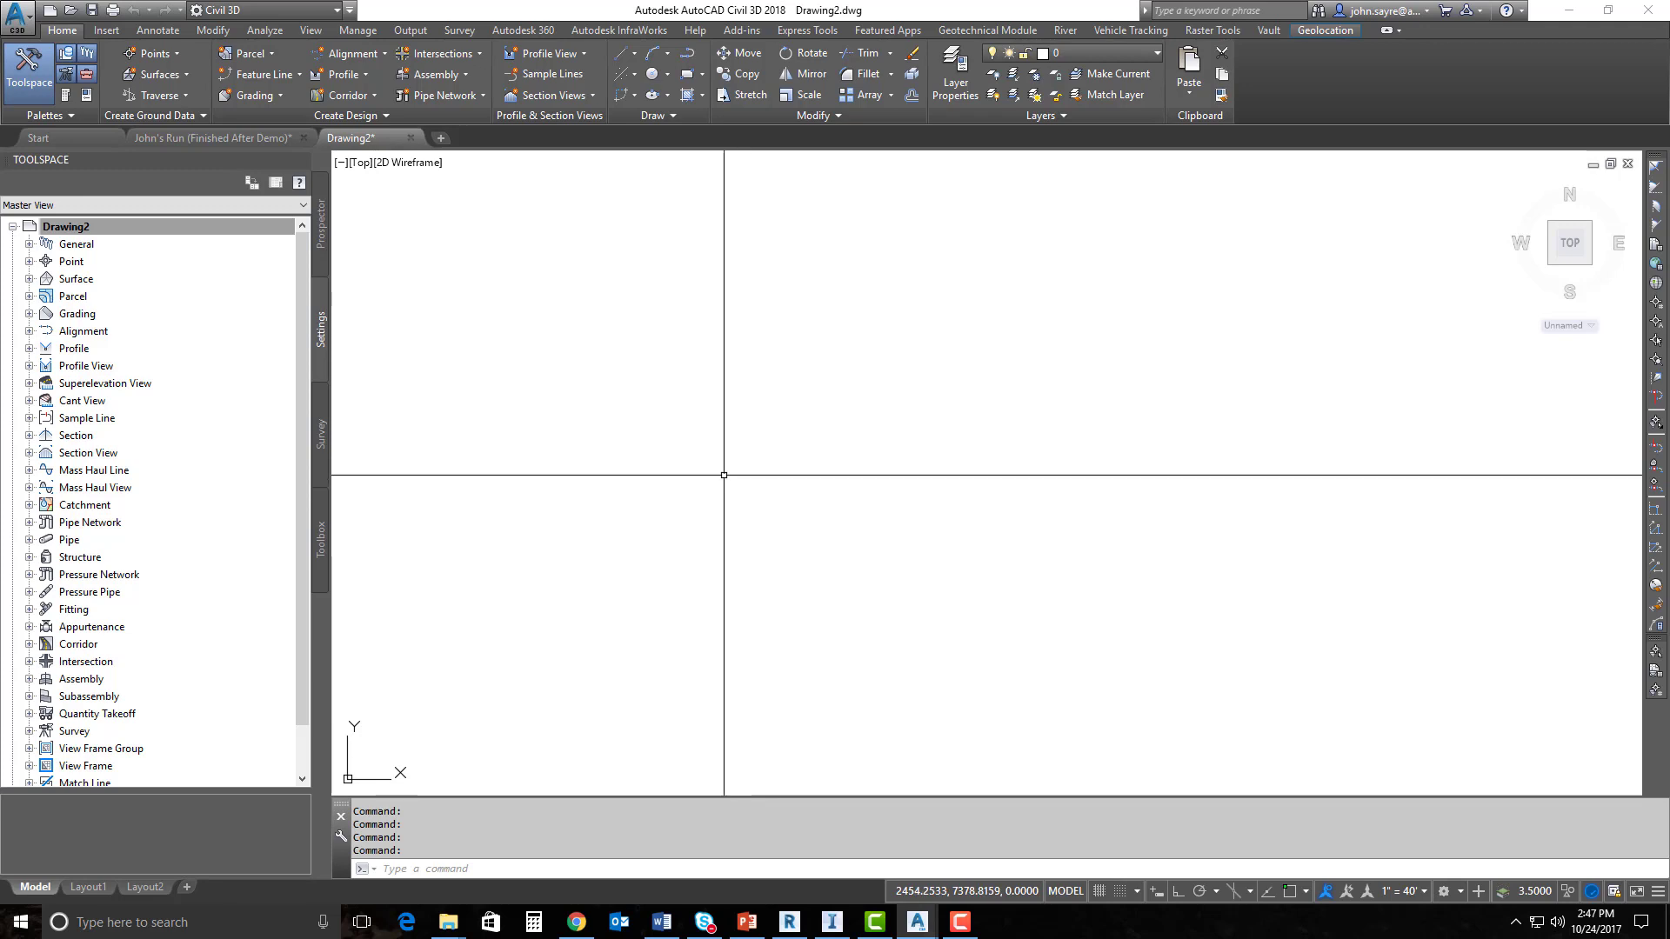
Run MAPIMPORT and choose the ESRI shapefile linearfeature__2017-10-18_13-21-22 from the Export for Demo folder.
type("MAPIPort")
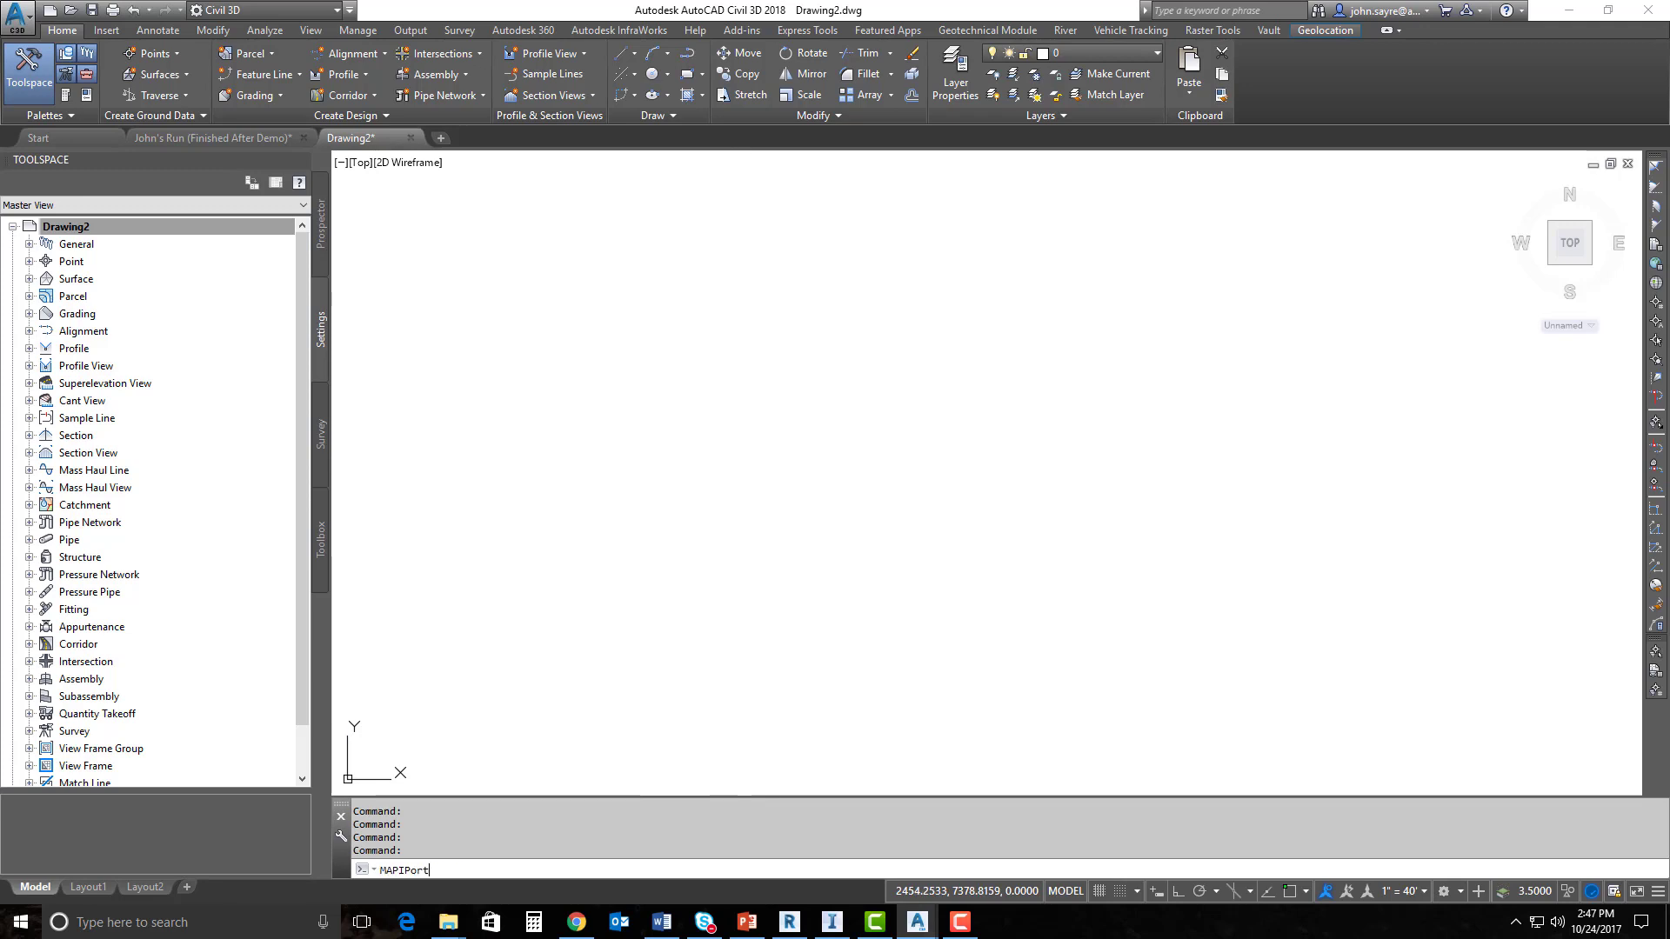
key("Return")
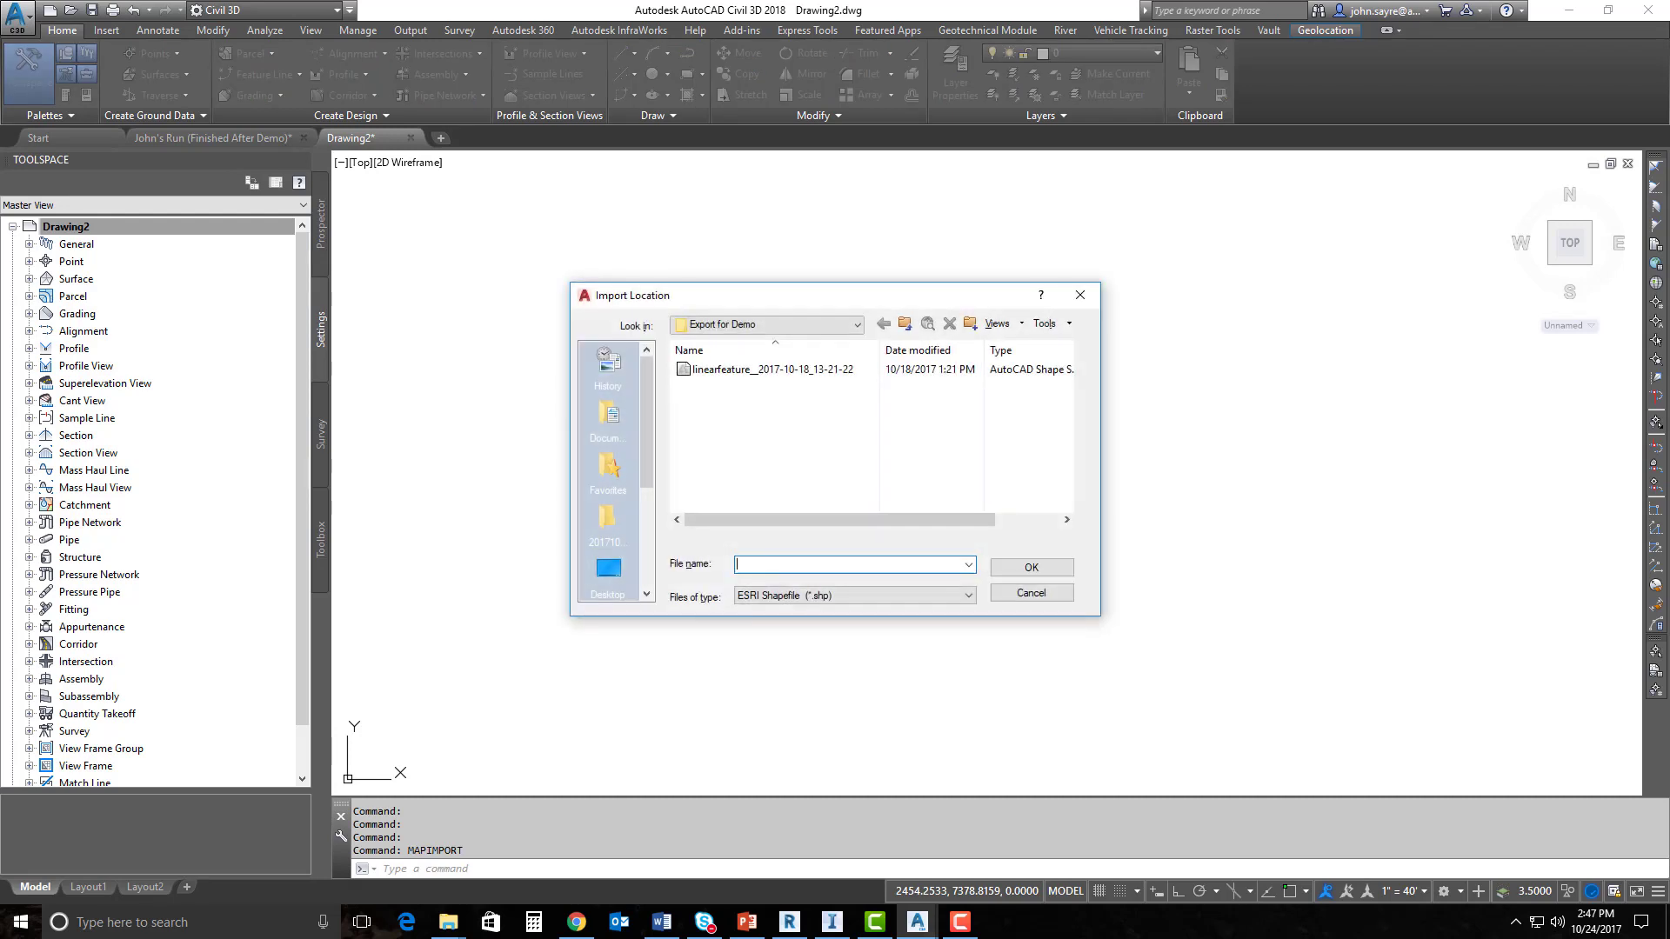
left_click(765, 373)
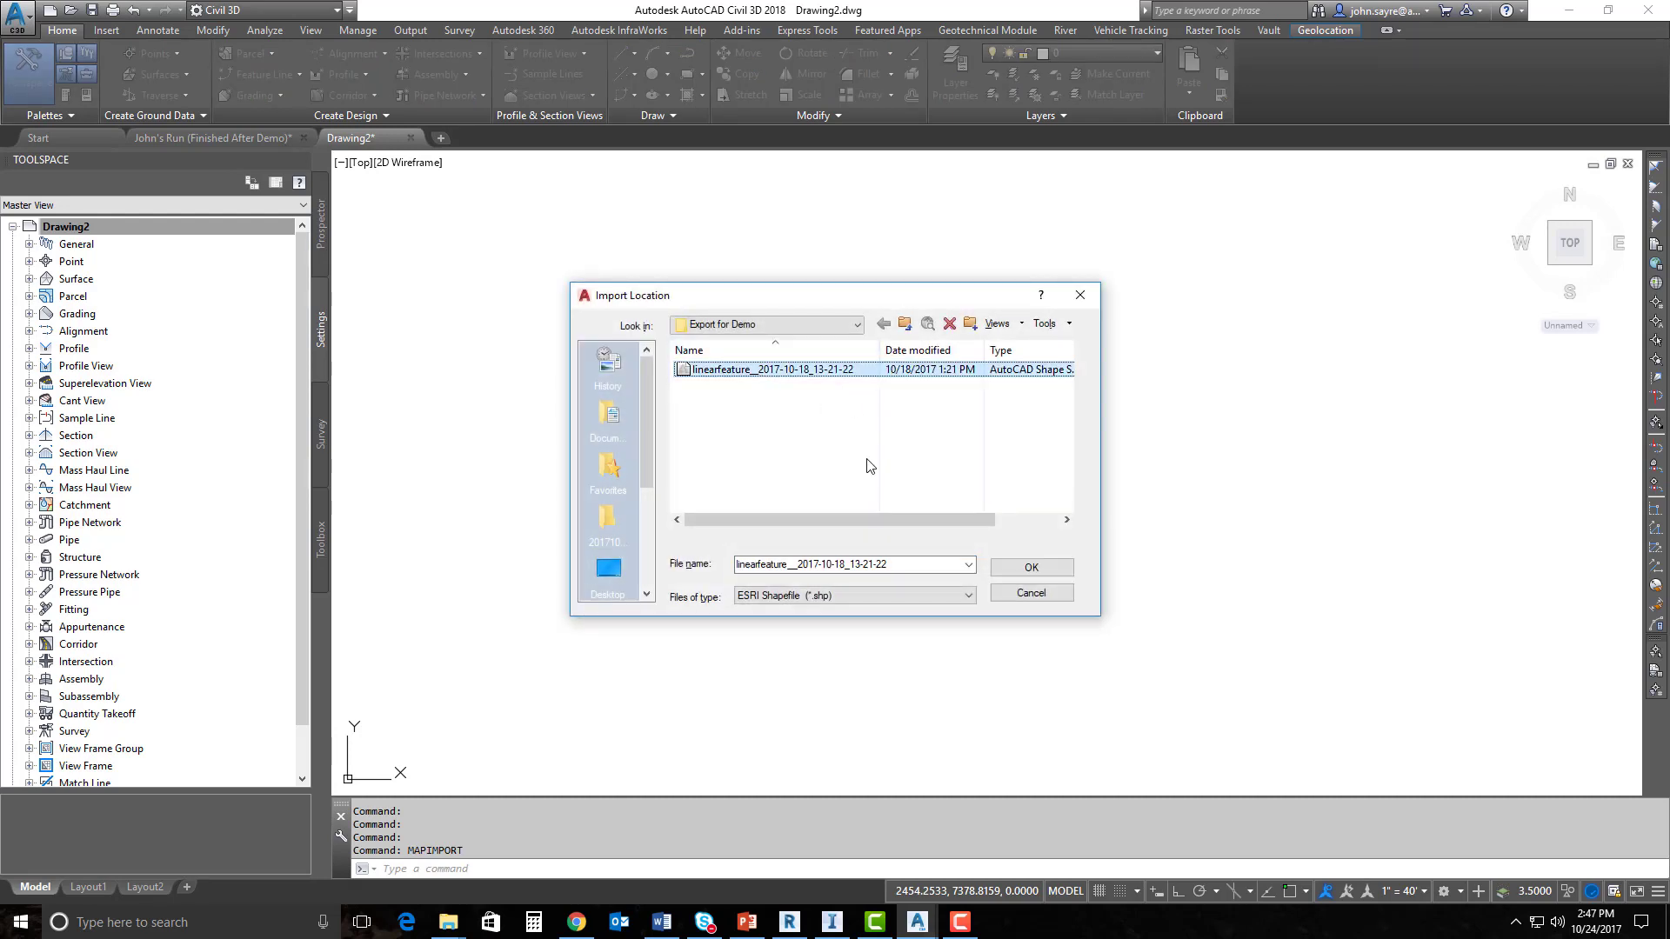
left_click(1030, 567)
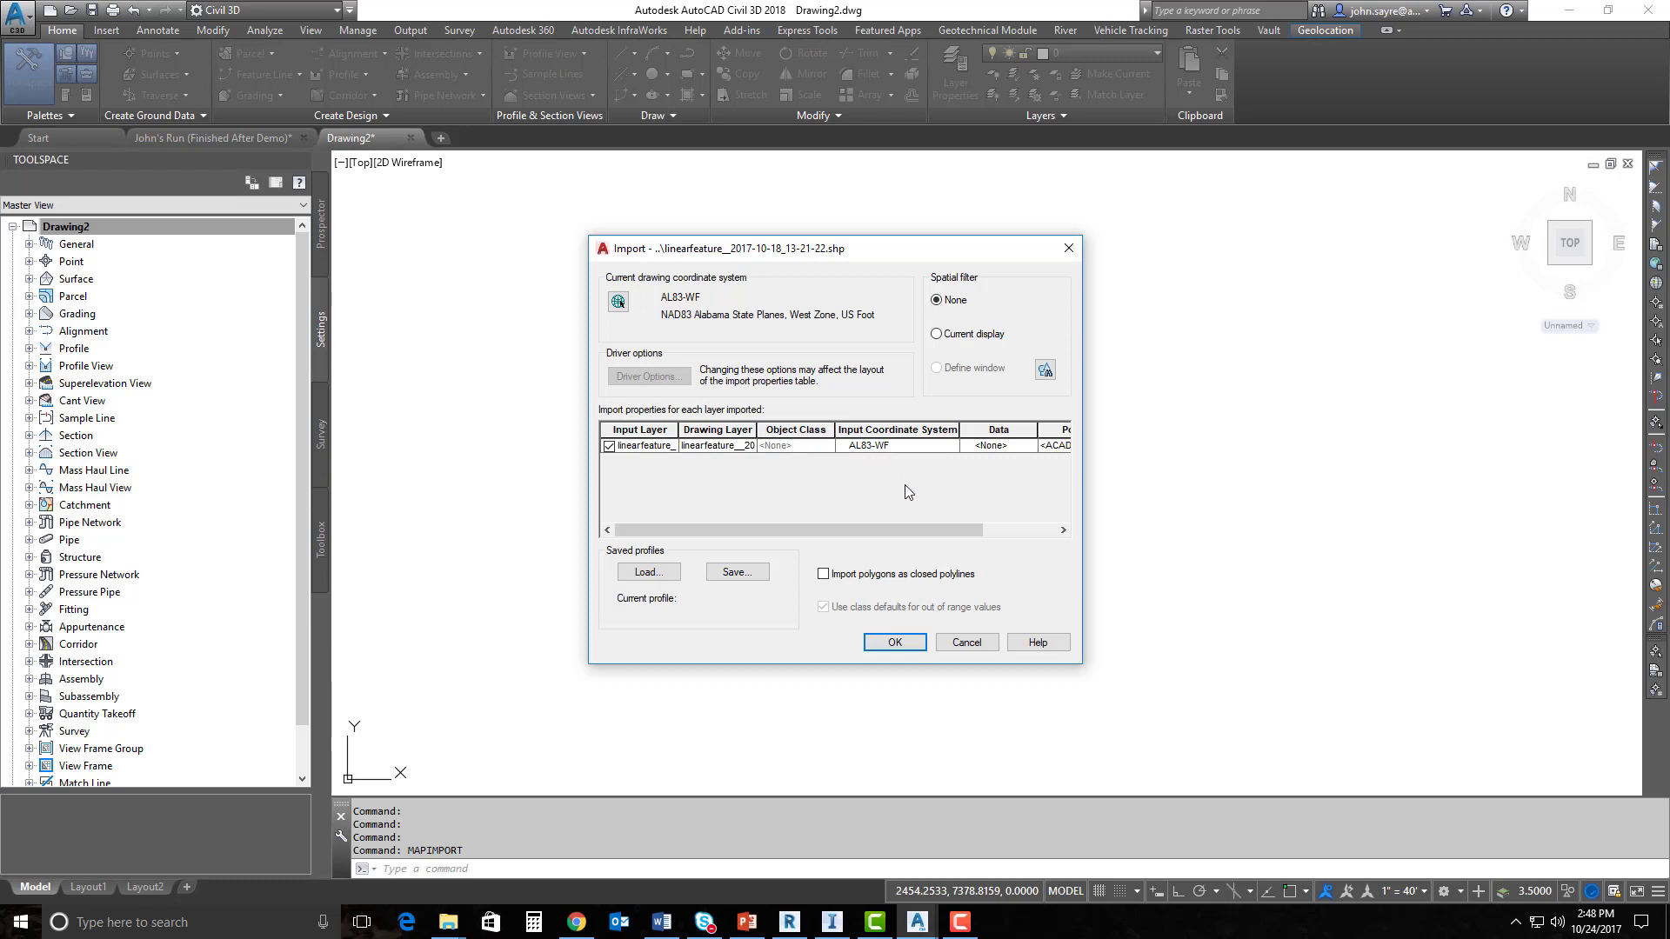
Import the shapefile's linear features with their attributes created as object data.
left_click(1023, 449)
left_click(1028, 445)
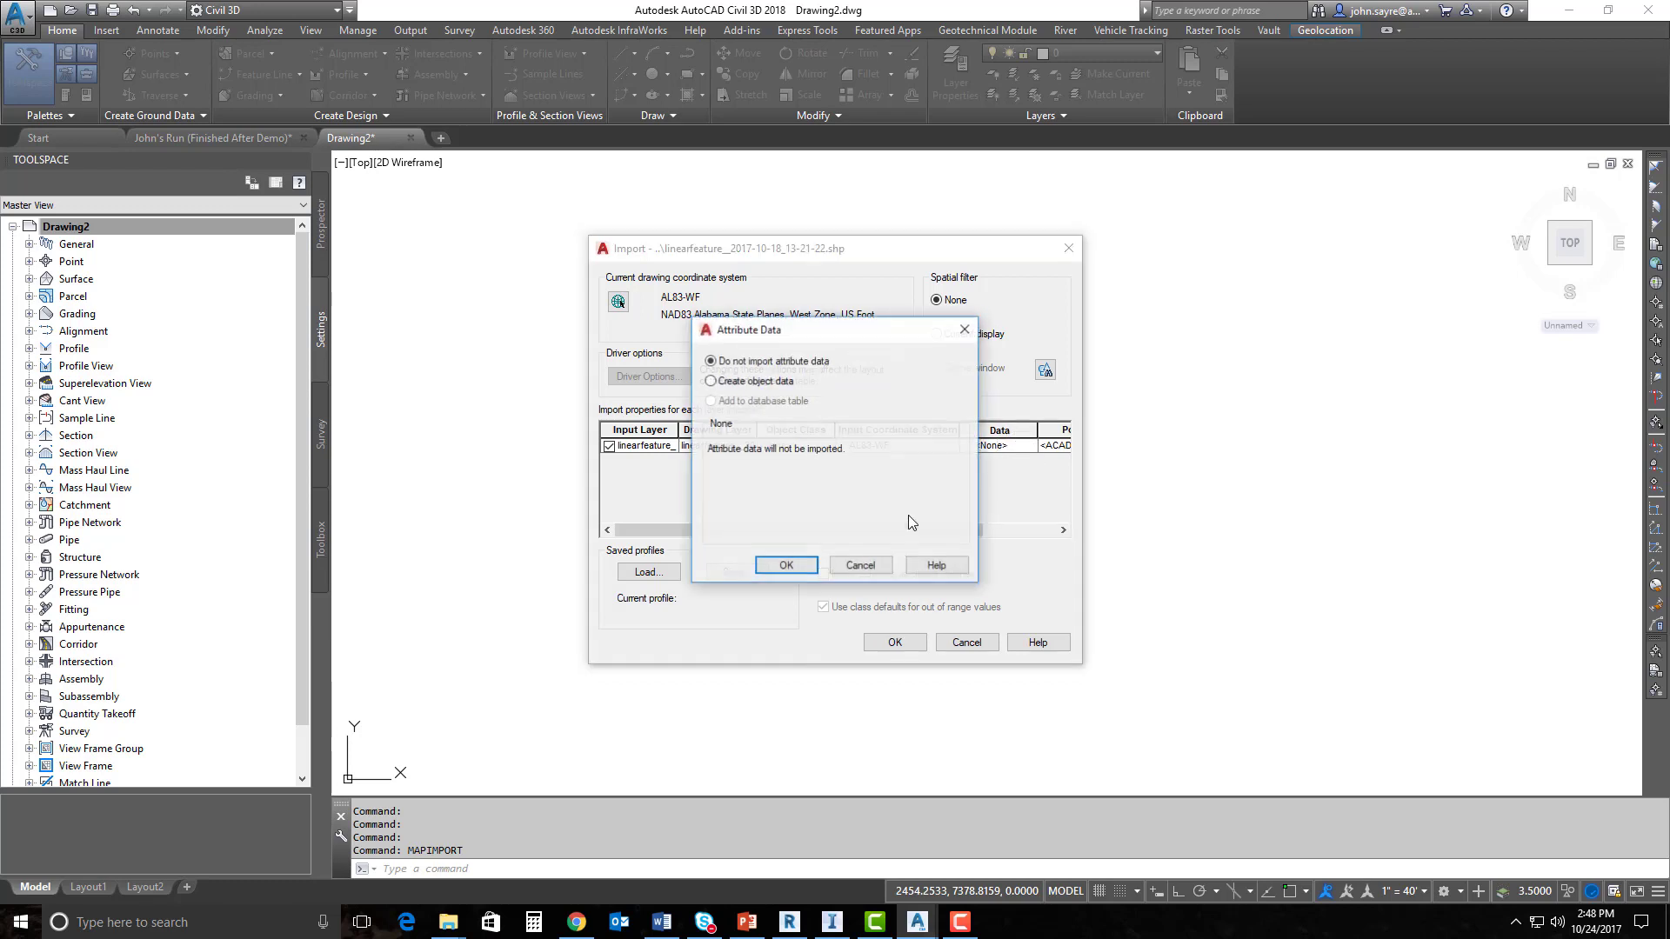
left_click(807, 558)
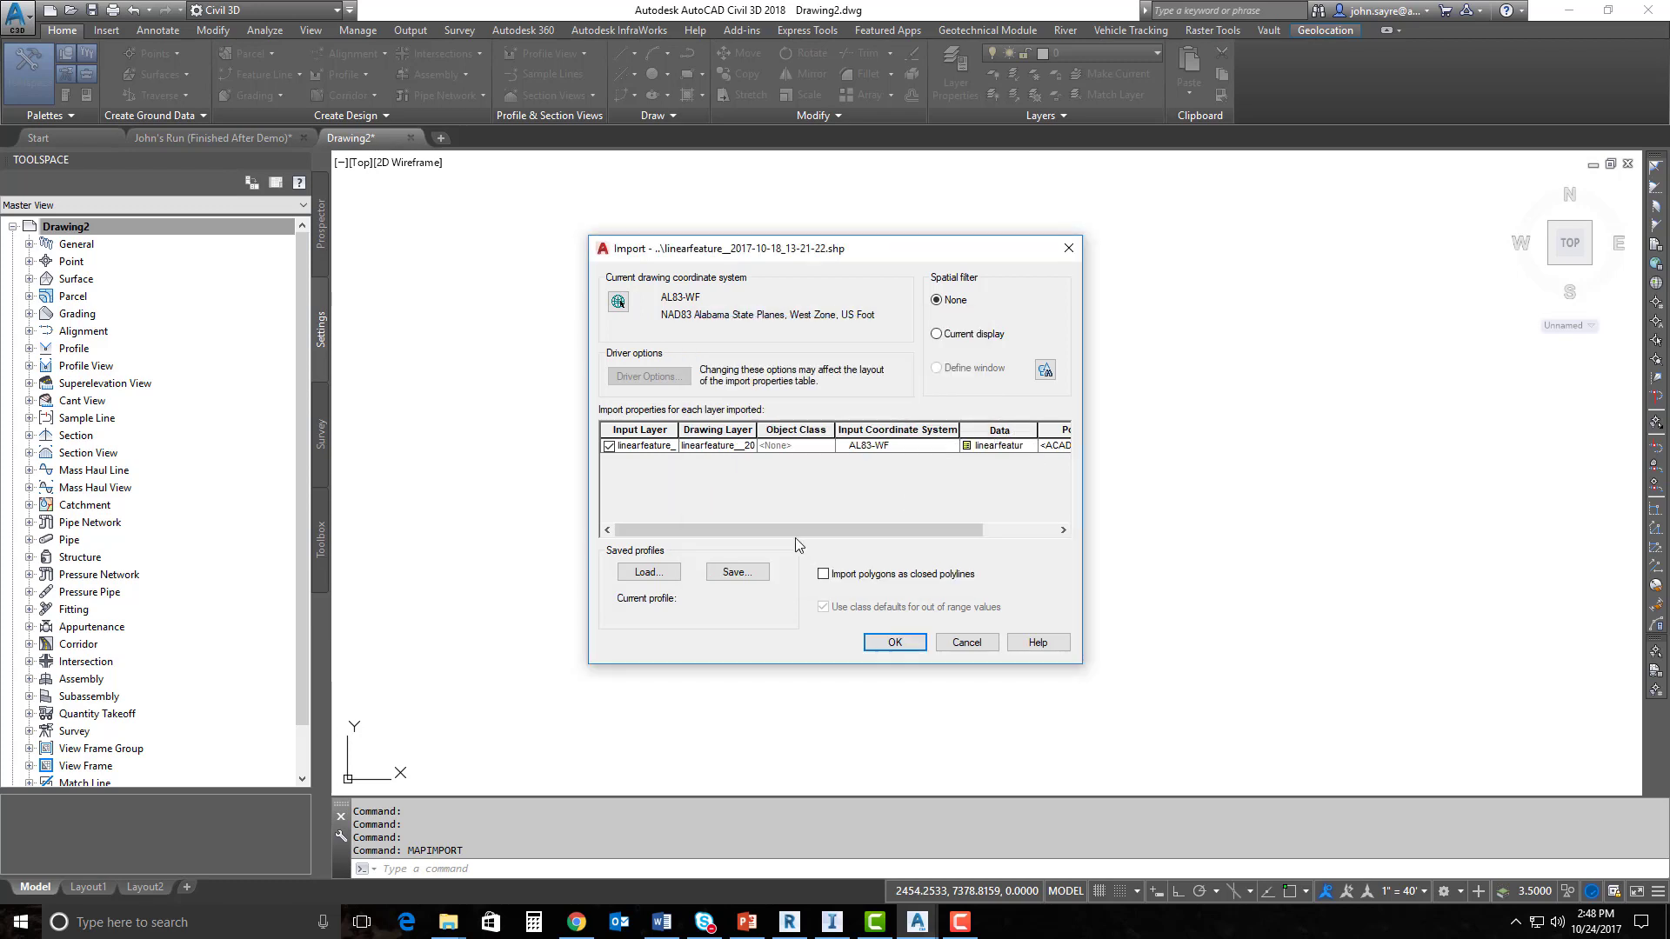
left_click(894, 642)
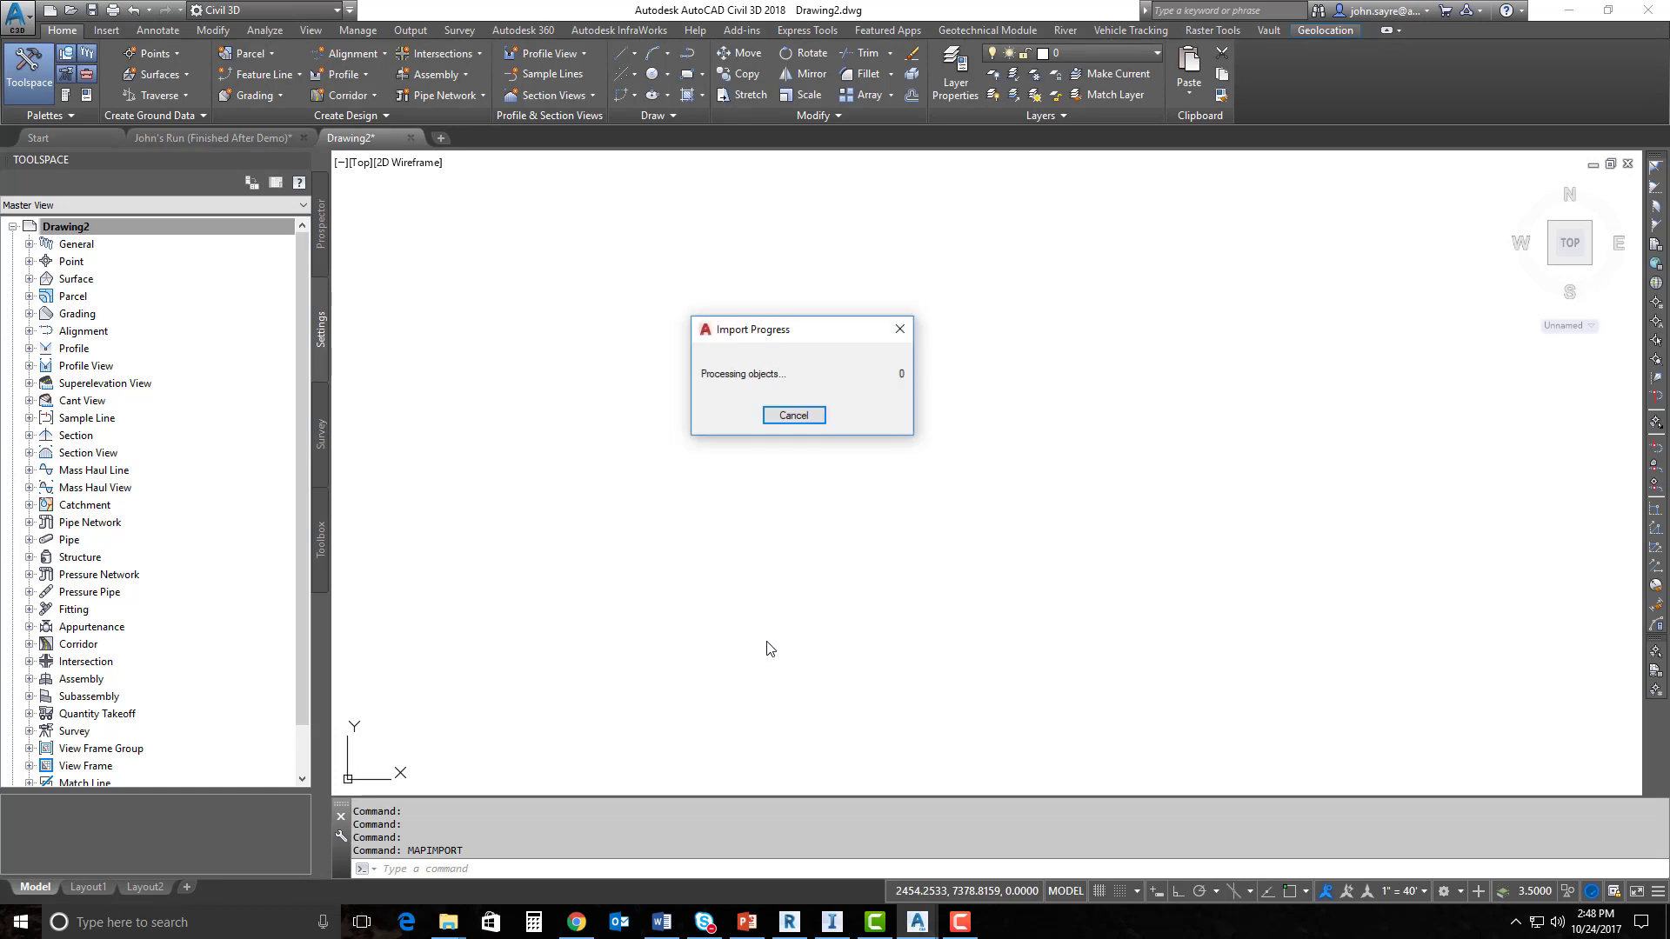
middle_click(765, 577)
middle_click(766, 578)
scroll(939, 695, "up", 5)
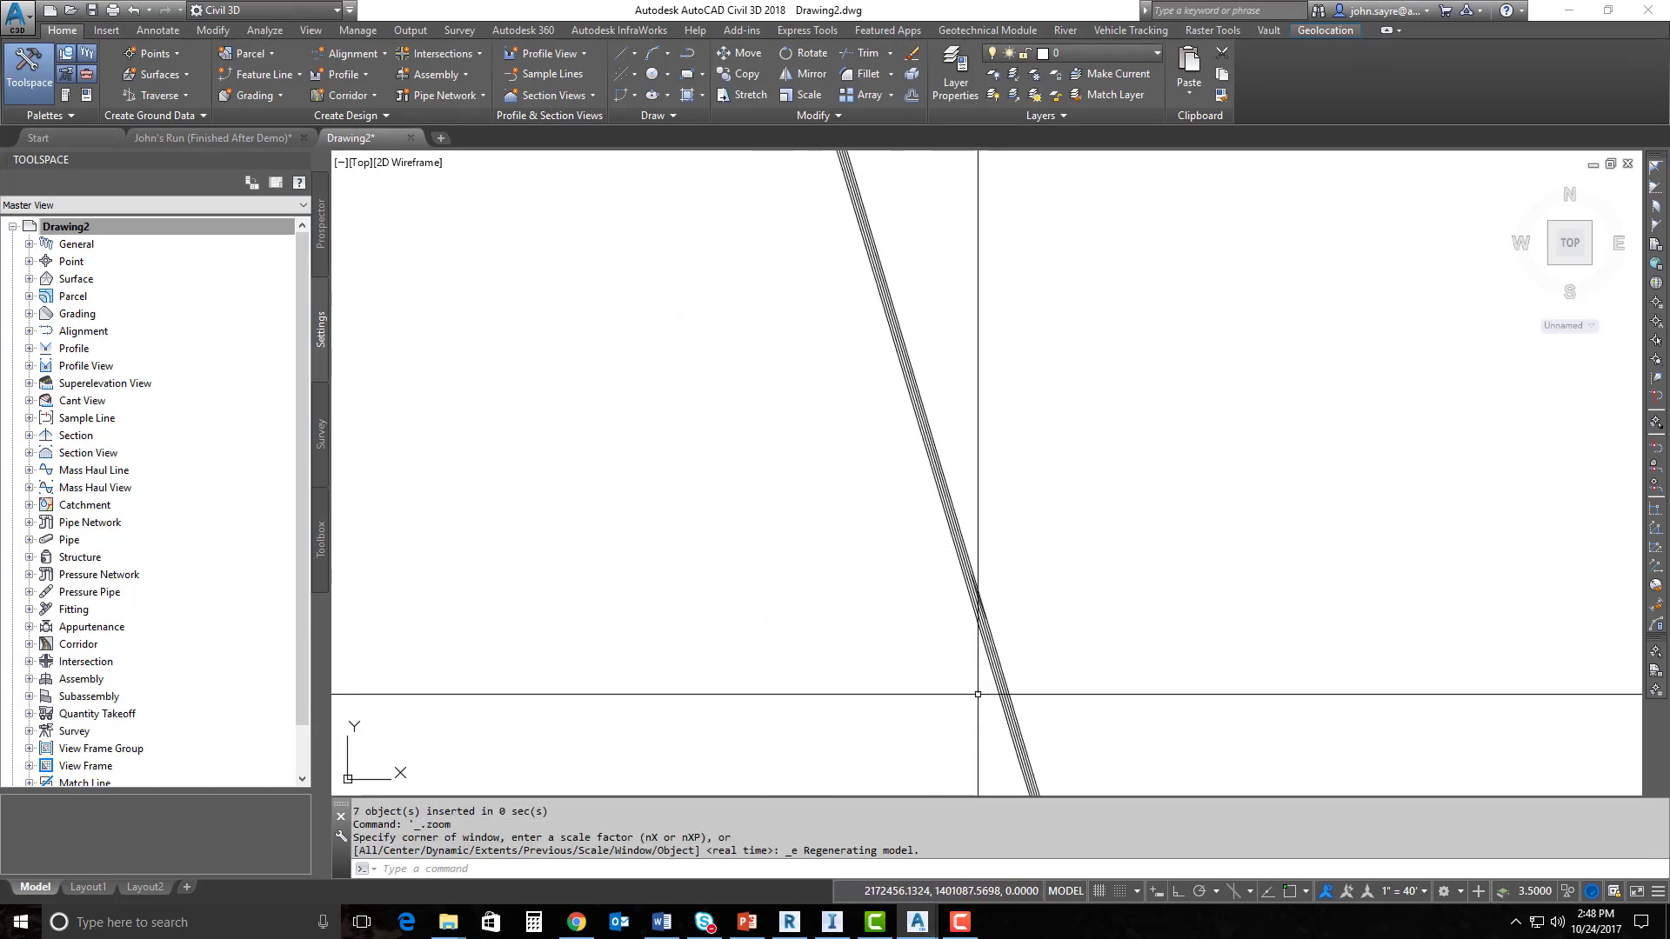
scroll(962, 484, "up", 5)
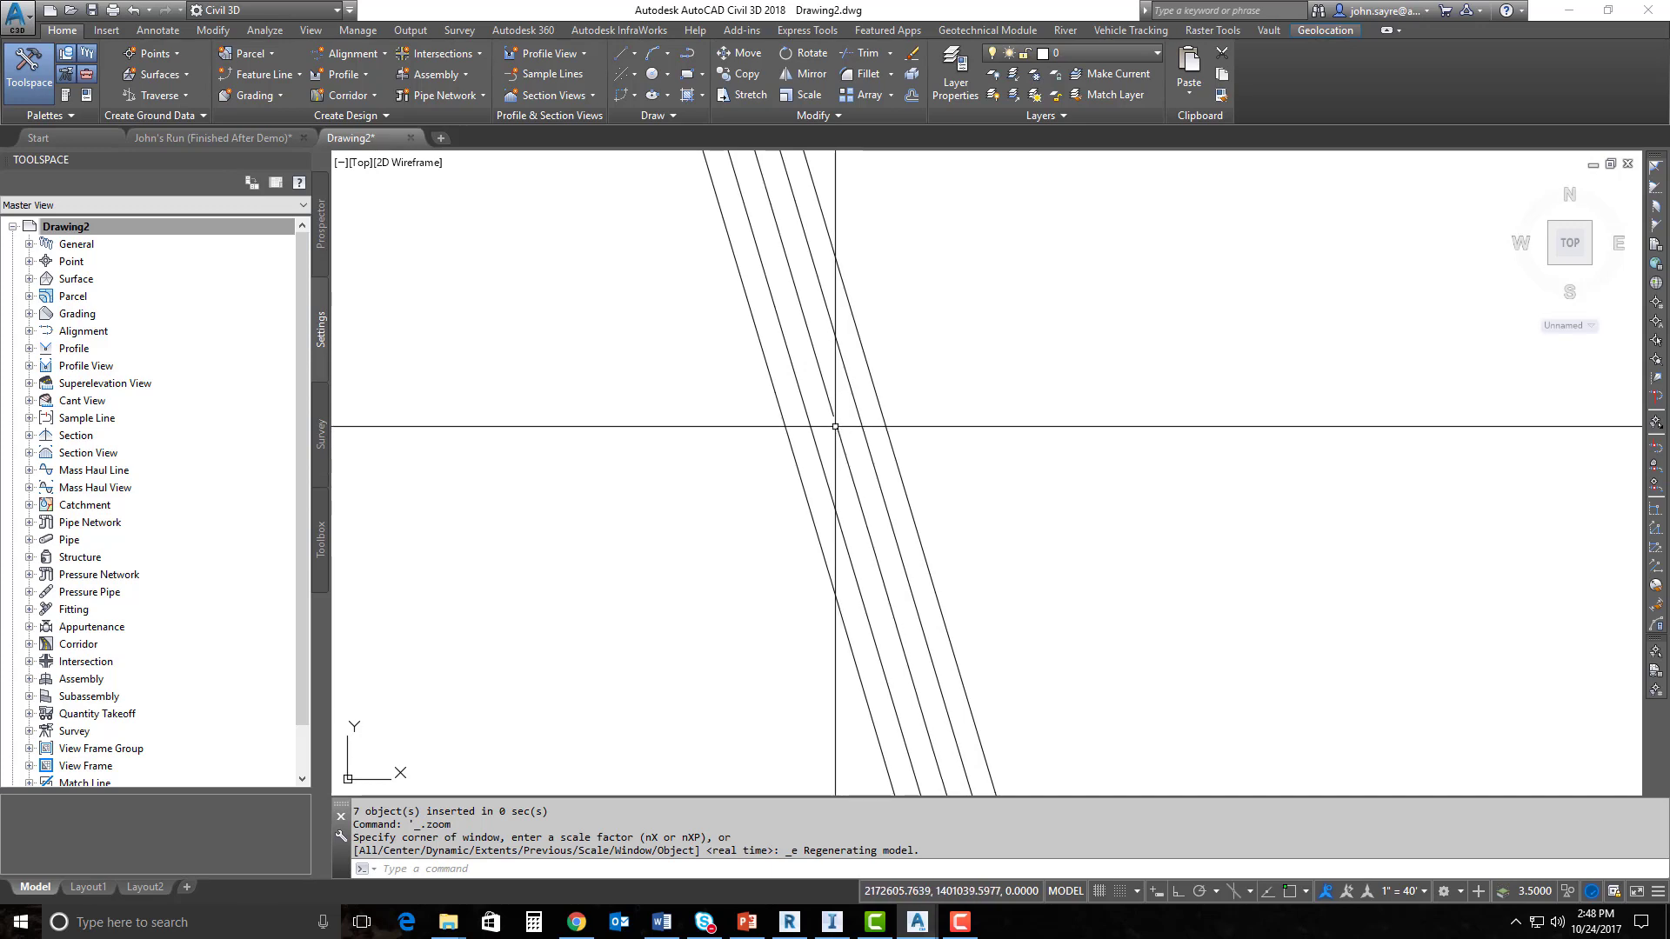
scroll(848, 579, "down", 4)
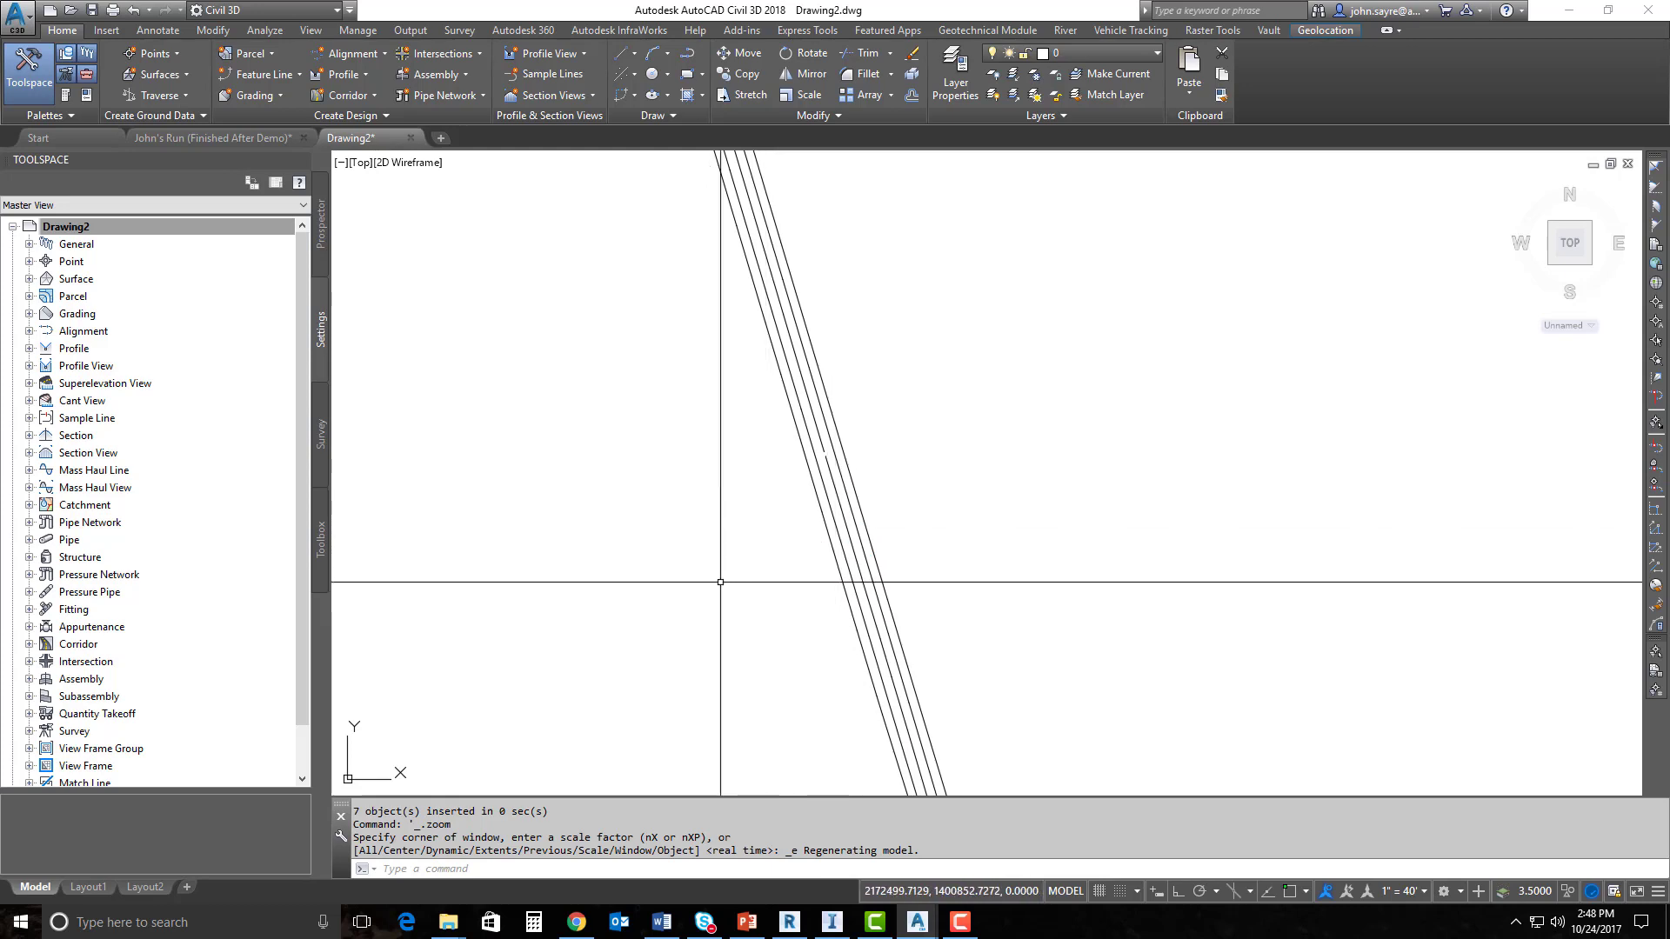
Start a new TIN surface in Drawing2 and name it eg.
left_click(321, 224)
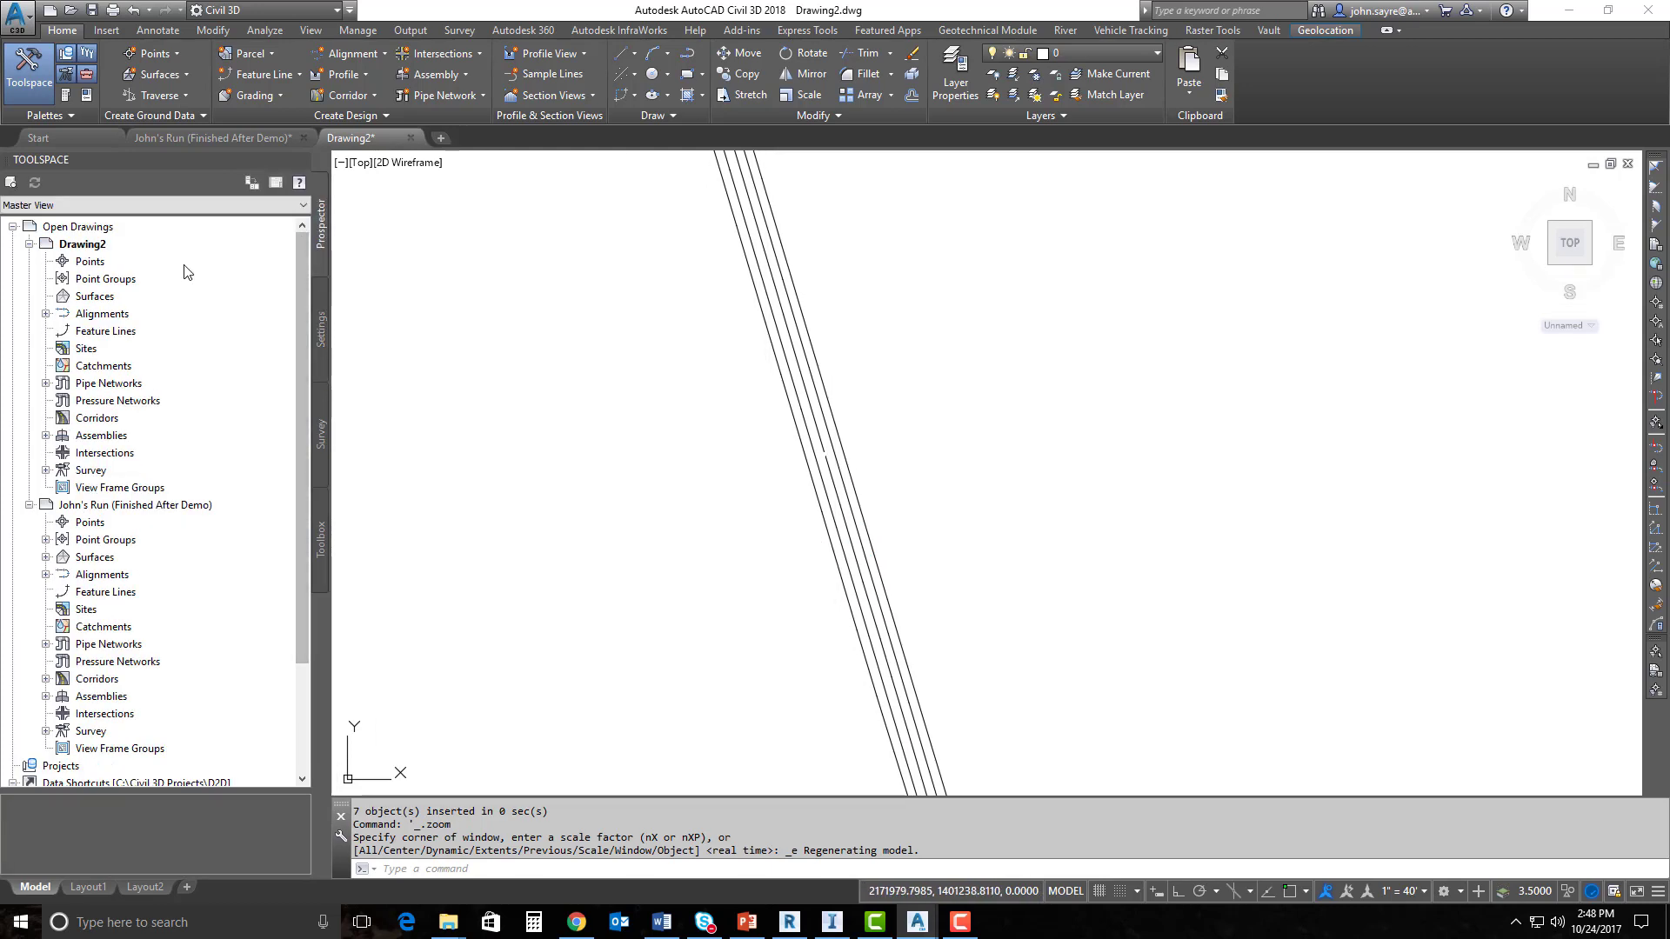
right_click(94, 300)
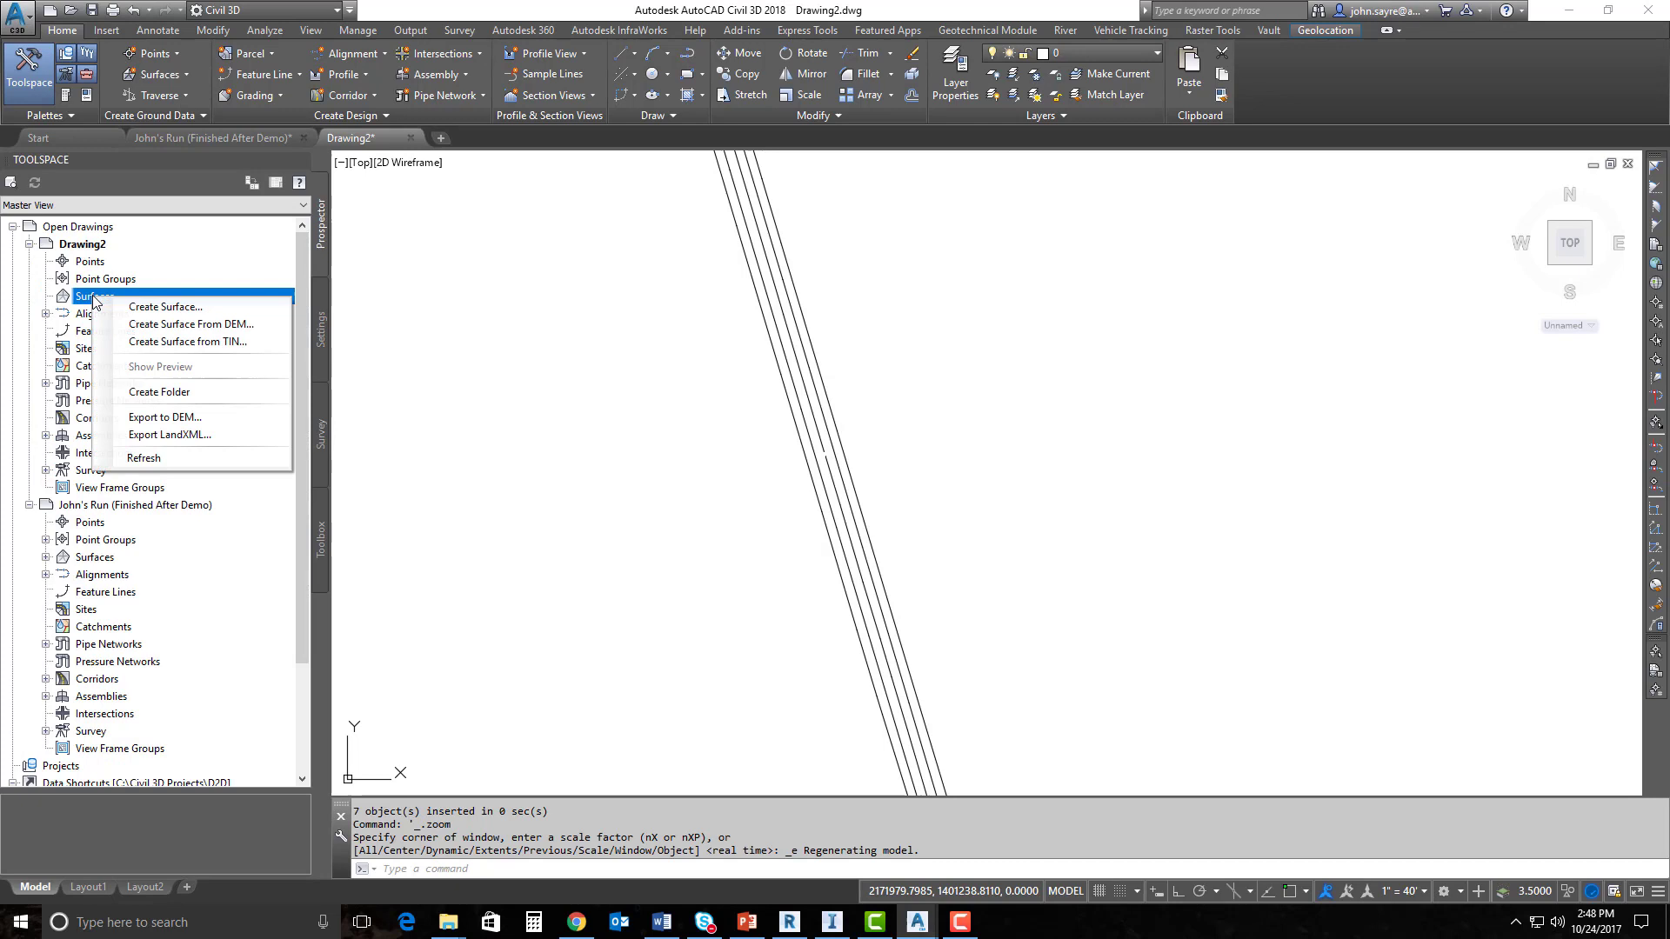
left_click(161, 306)
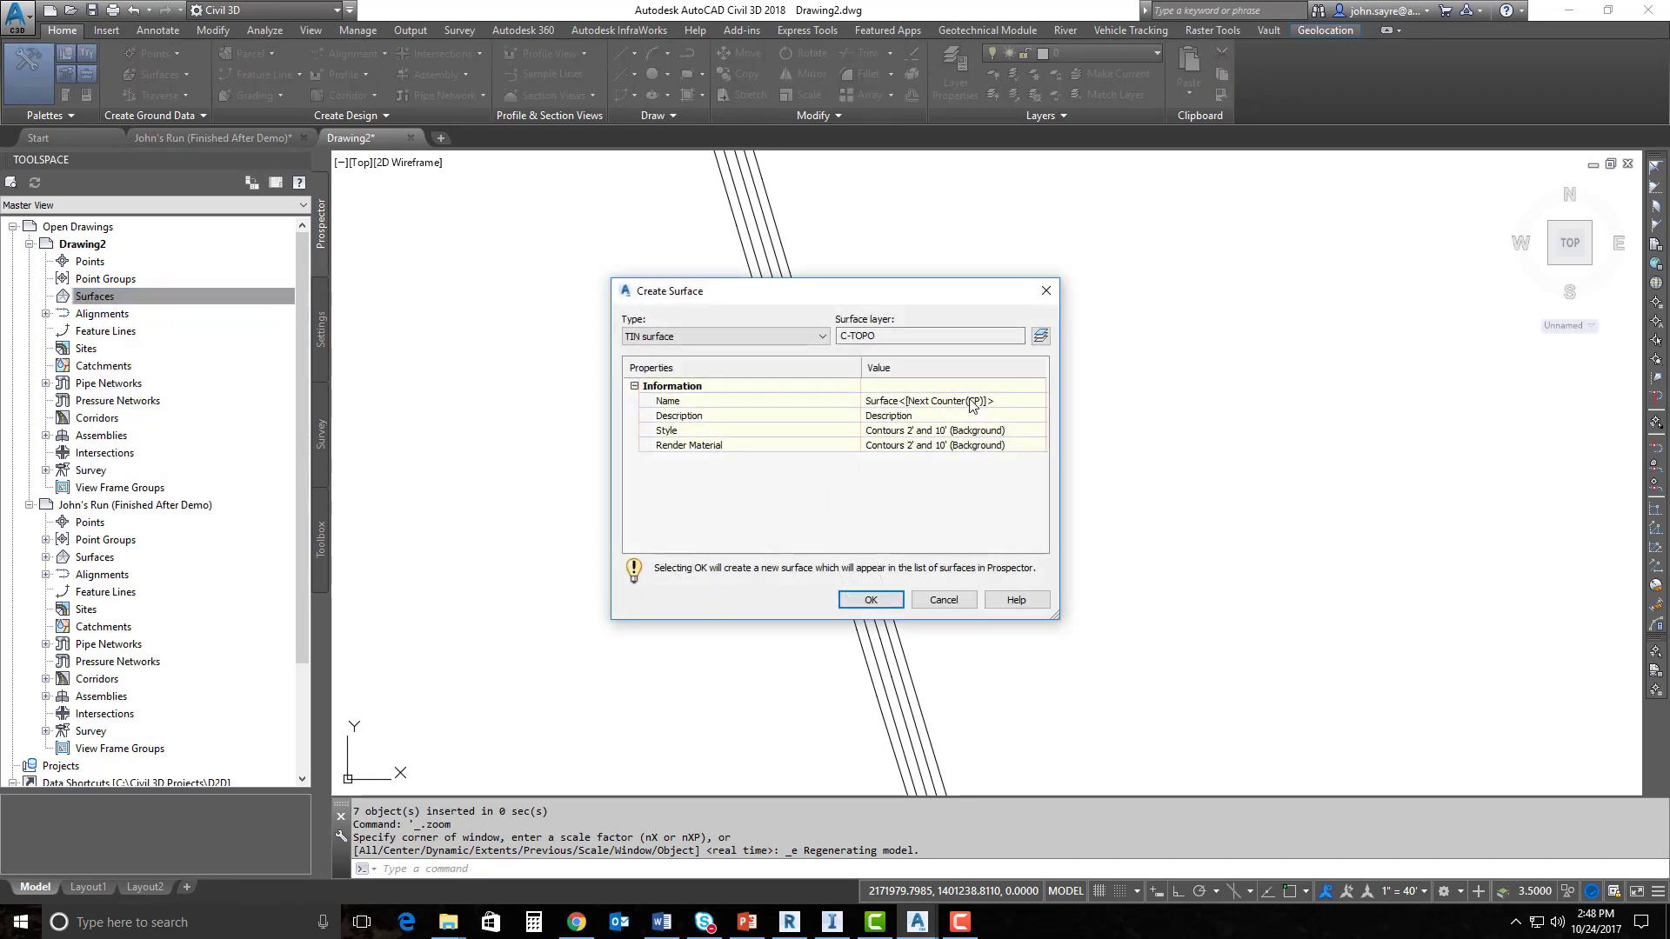
left_click(972, 401)
type("eg")
key("Return")
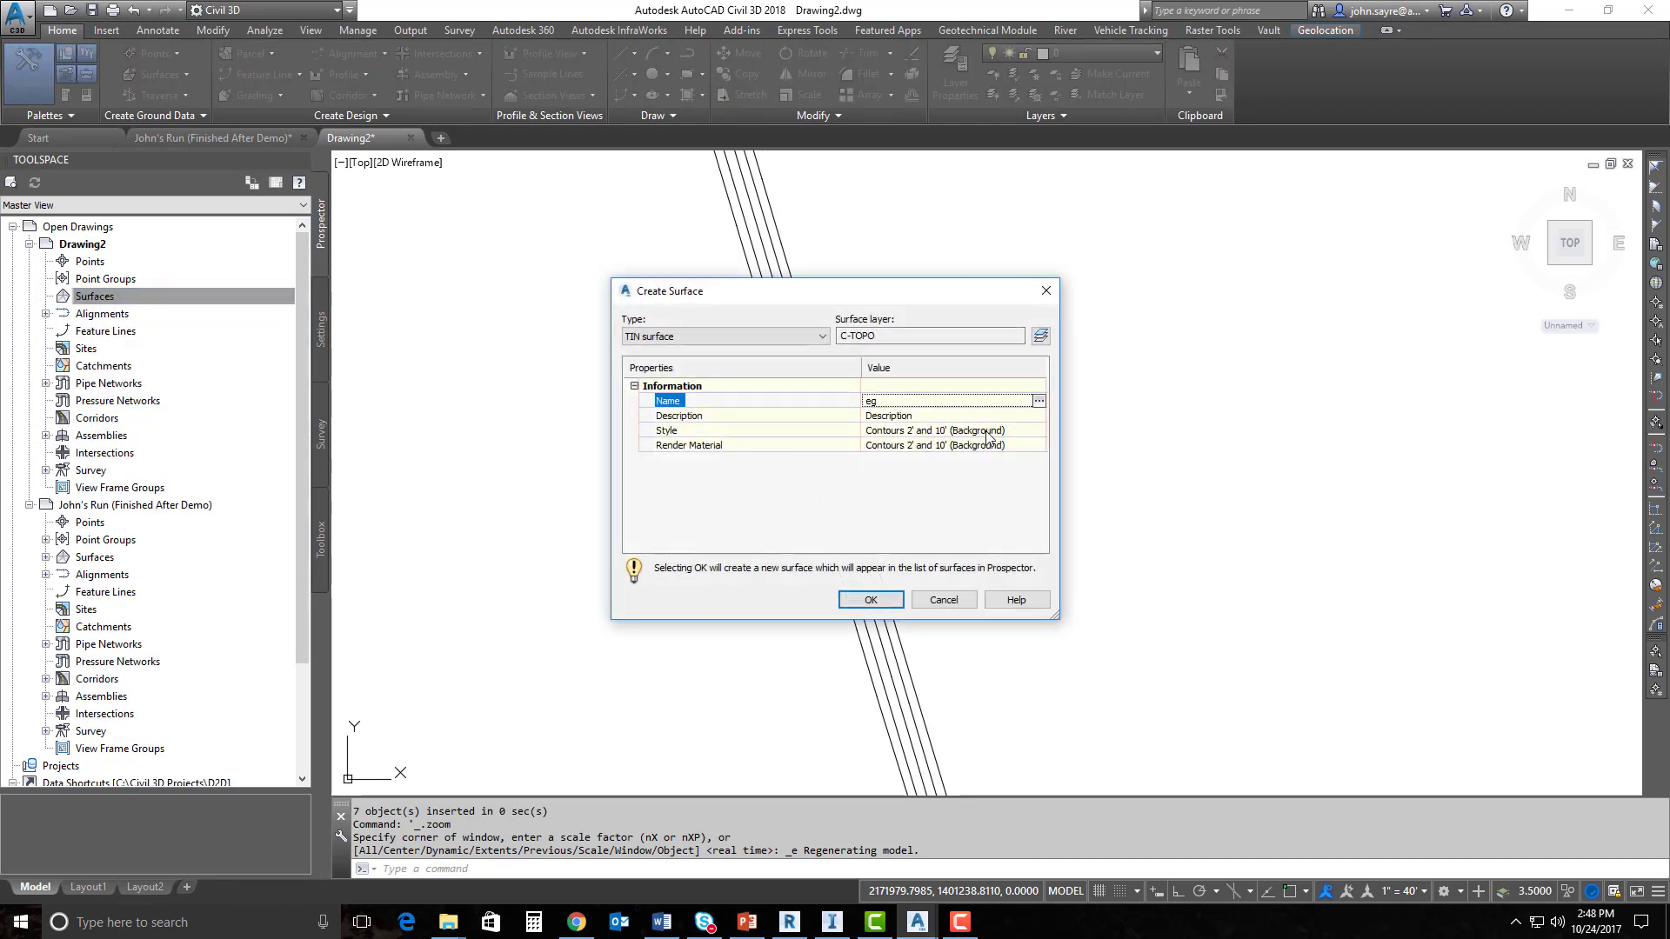
Assign a Contours 1' and 5' style to the new surface and create it.
left_click(989, 431)
left_click(1037, 430)
left_click(871, 447)
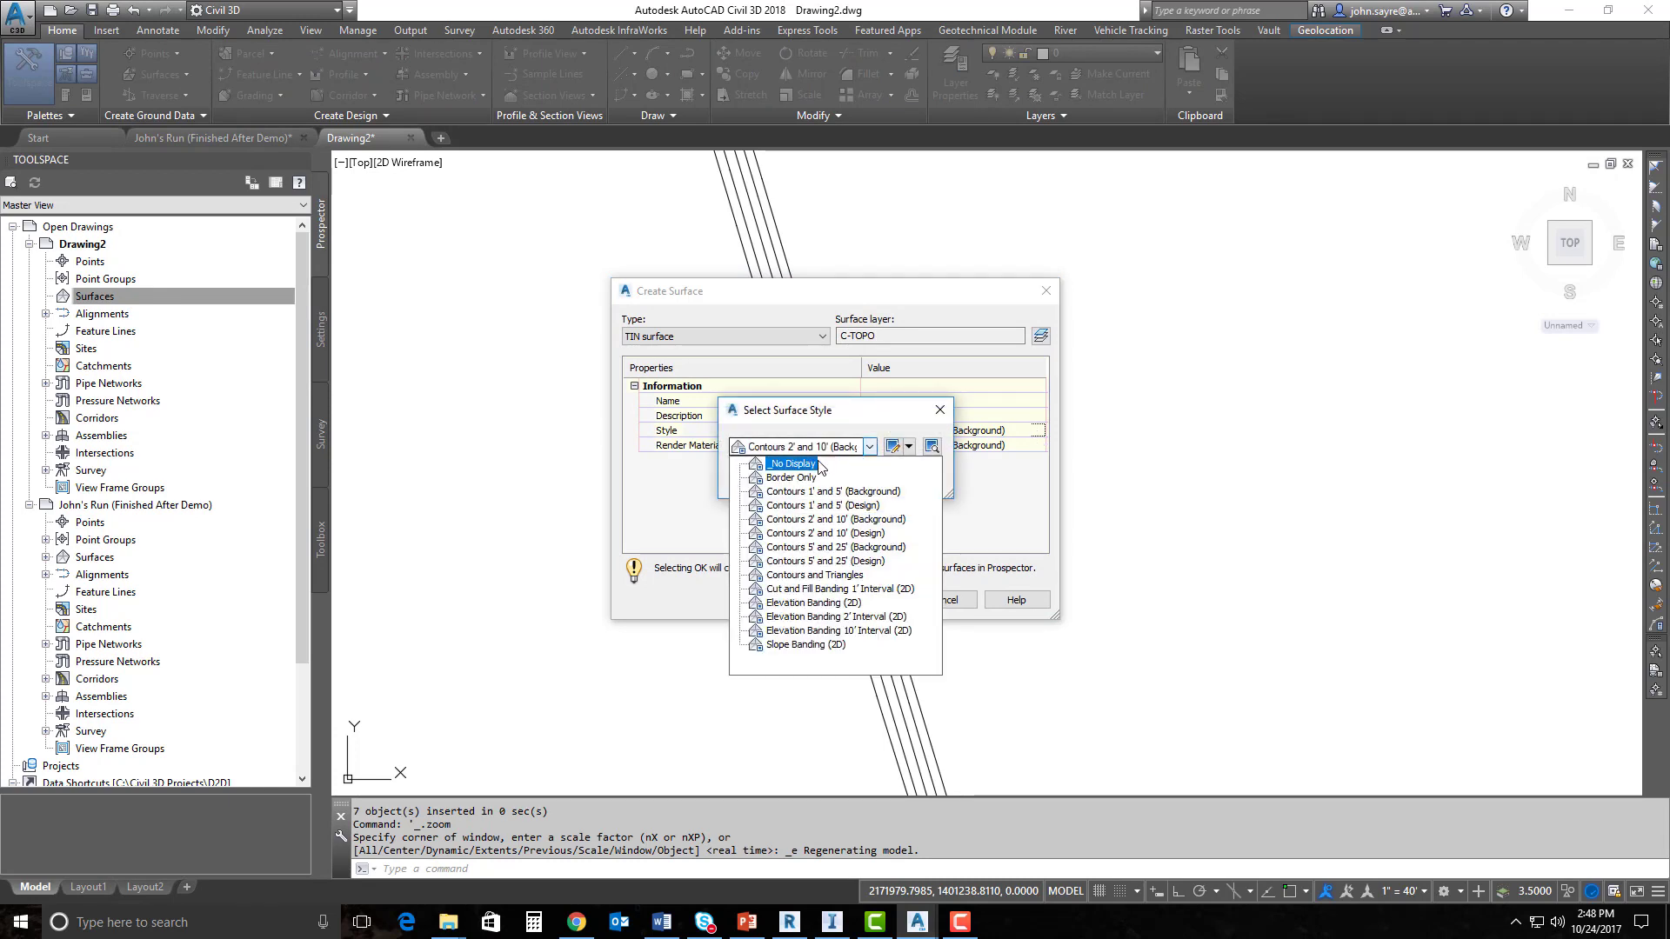
left_click(878, 511)
left_click(762, 480)
left_click(873, 600)
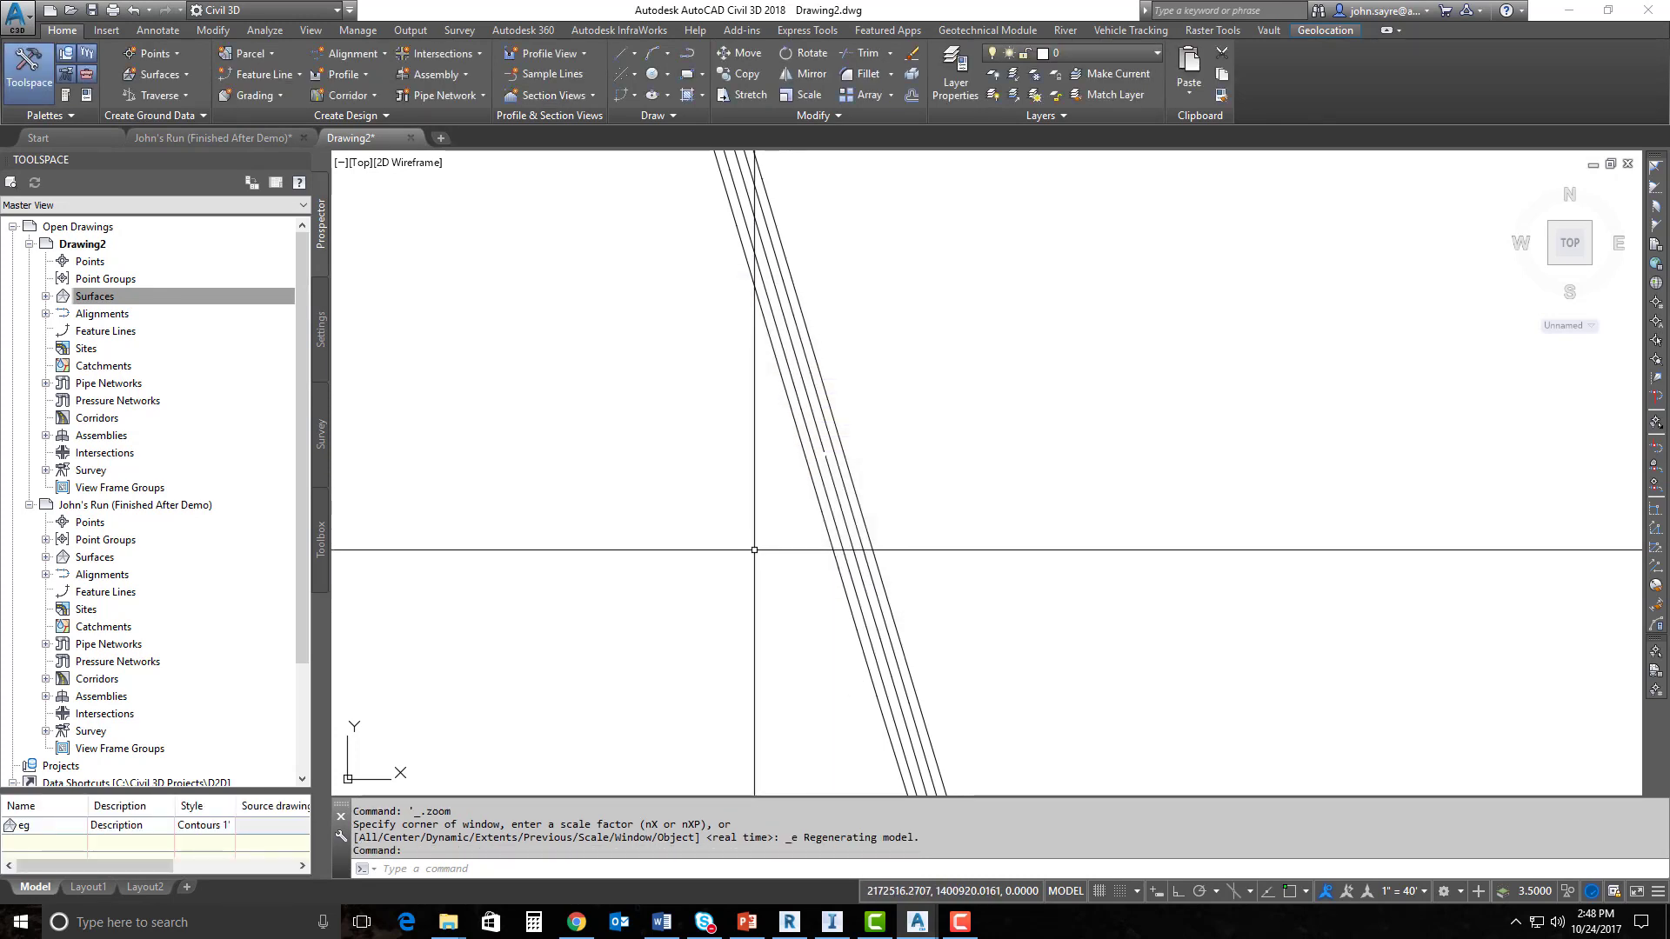
Add the point file transversepoints__2017-10-18_13-21-22 to the eg surface definition using the ENZ (comma delimited) format.
left_click(94, 296)
left_click(46, 296)
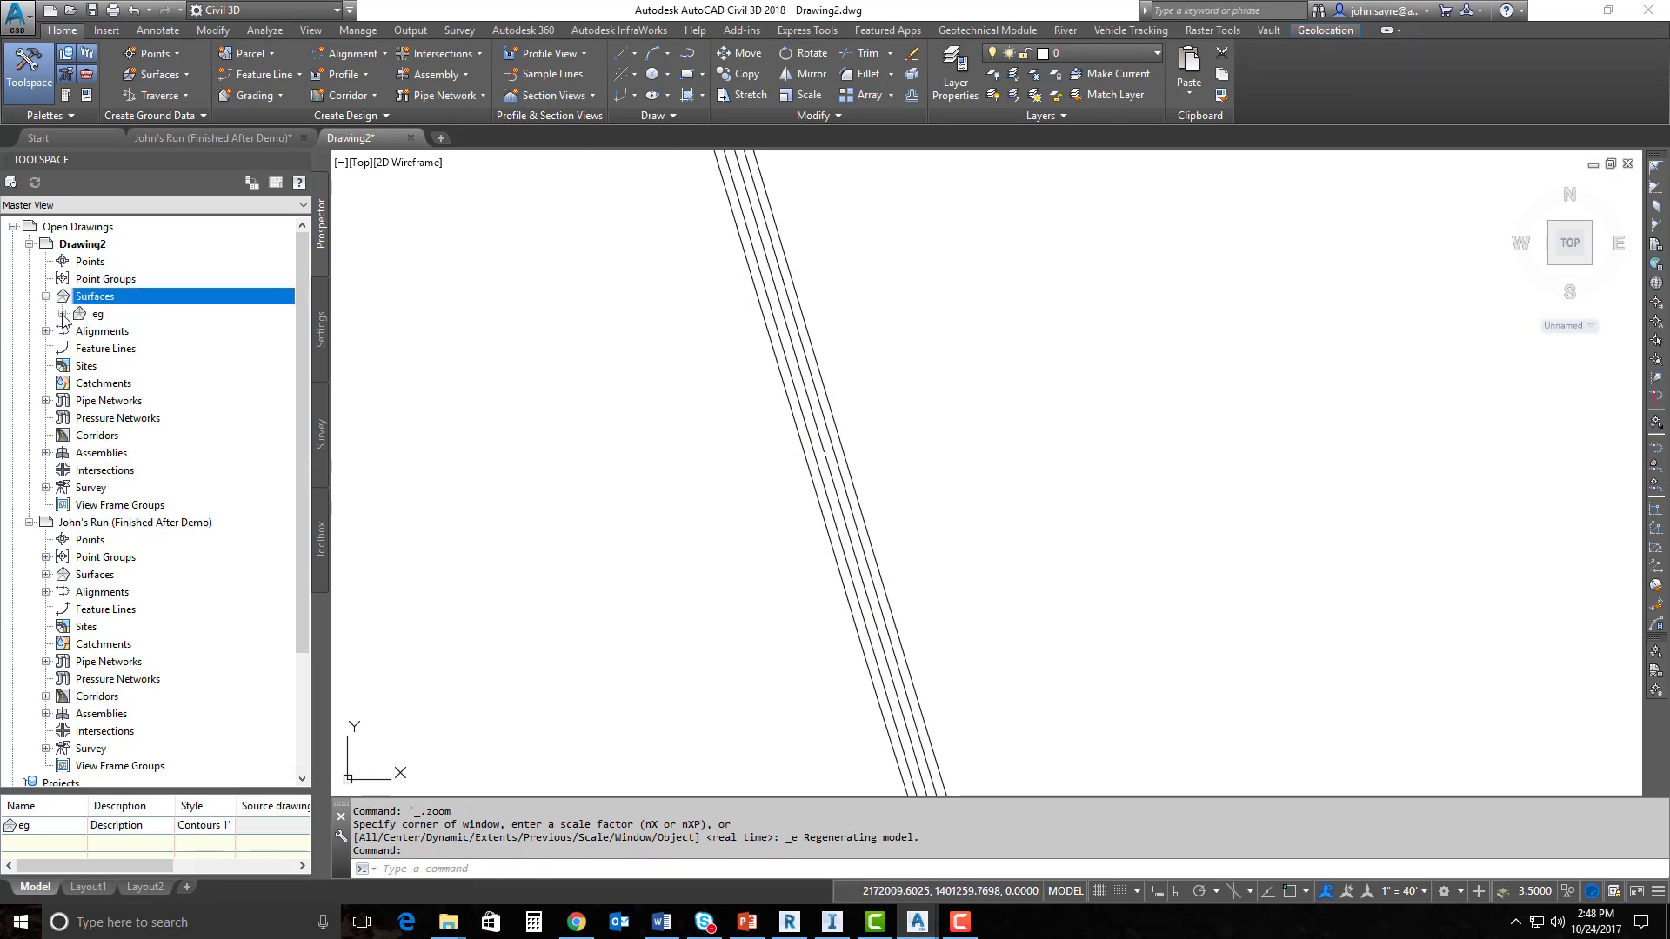
left_click(61, 314)
left_click(79, 366)
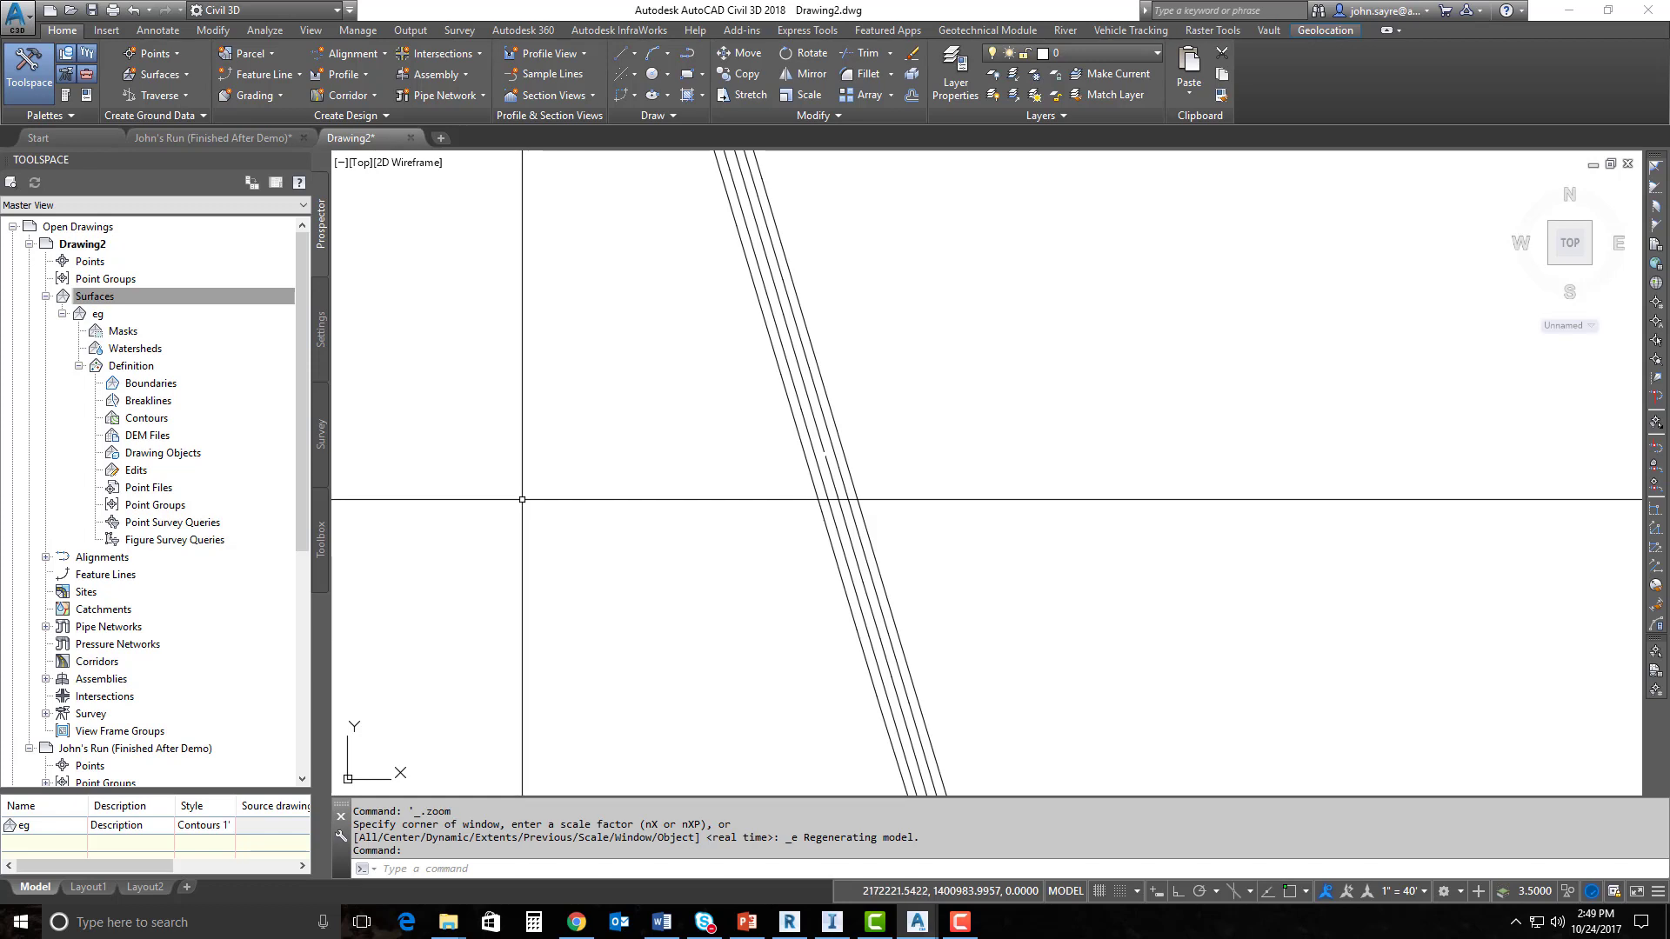
left_click(155, 488)
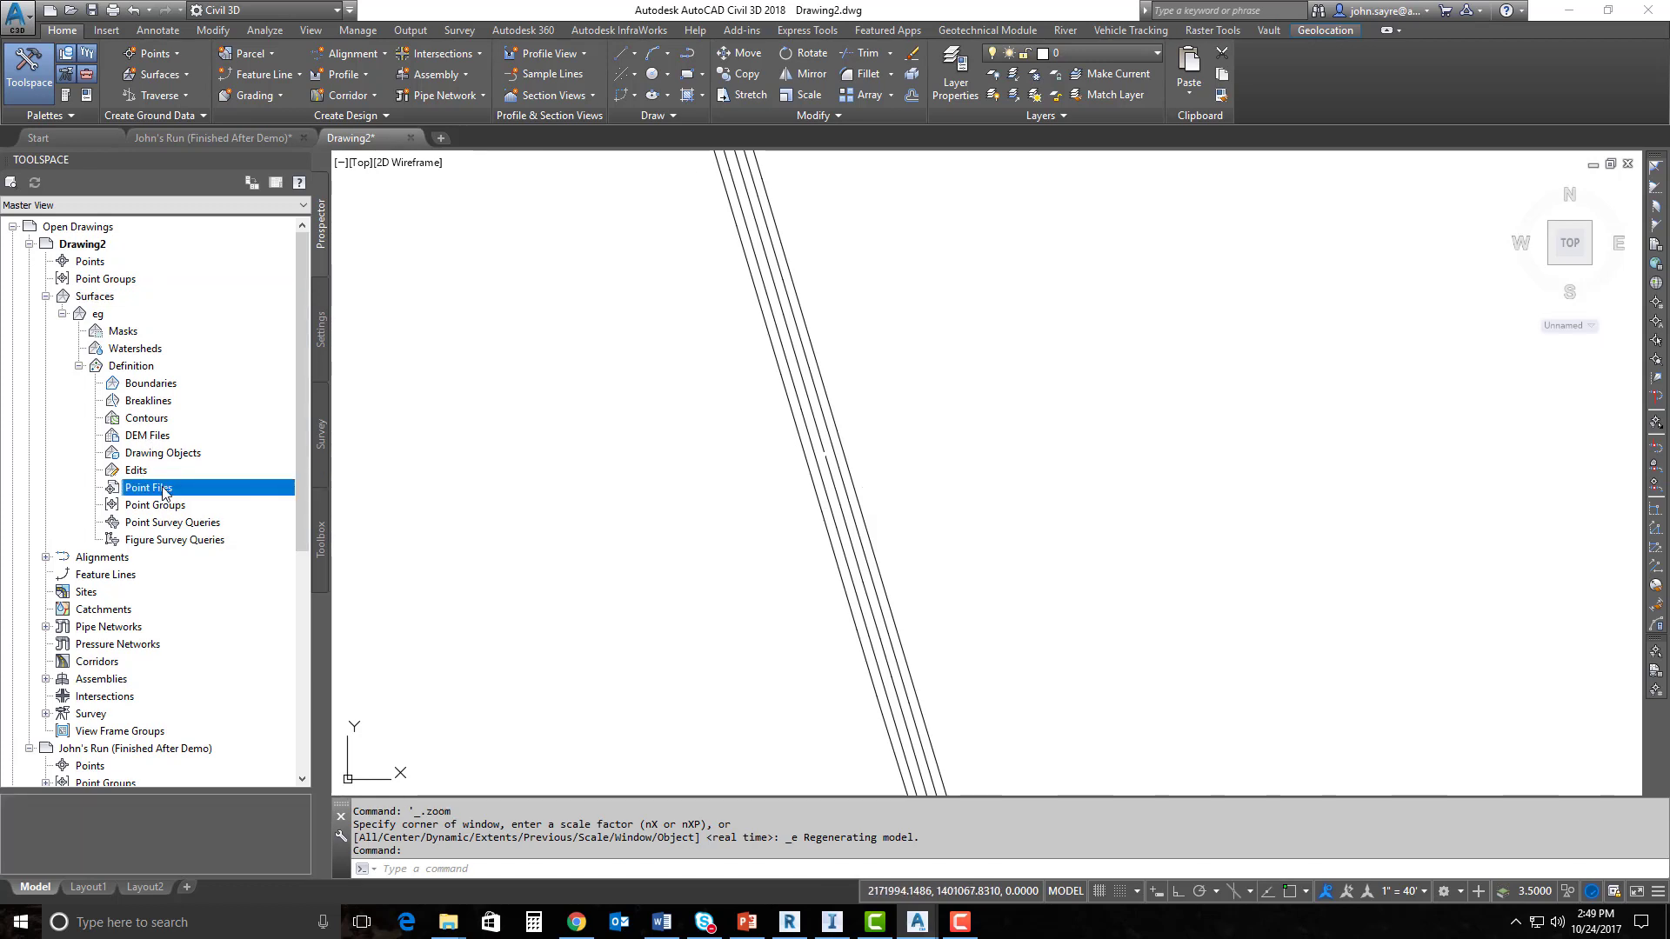
right_click(180, 494)
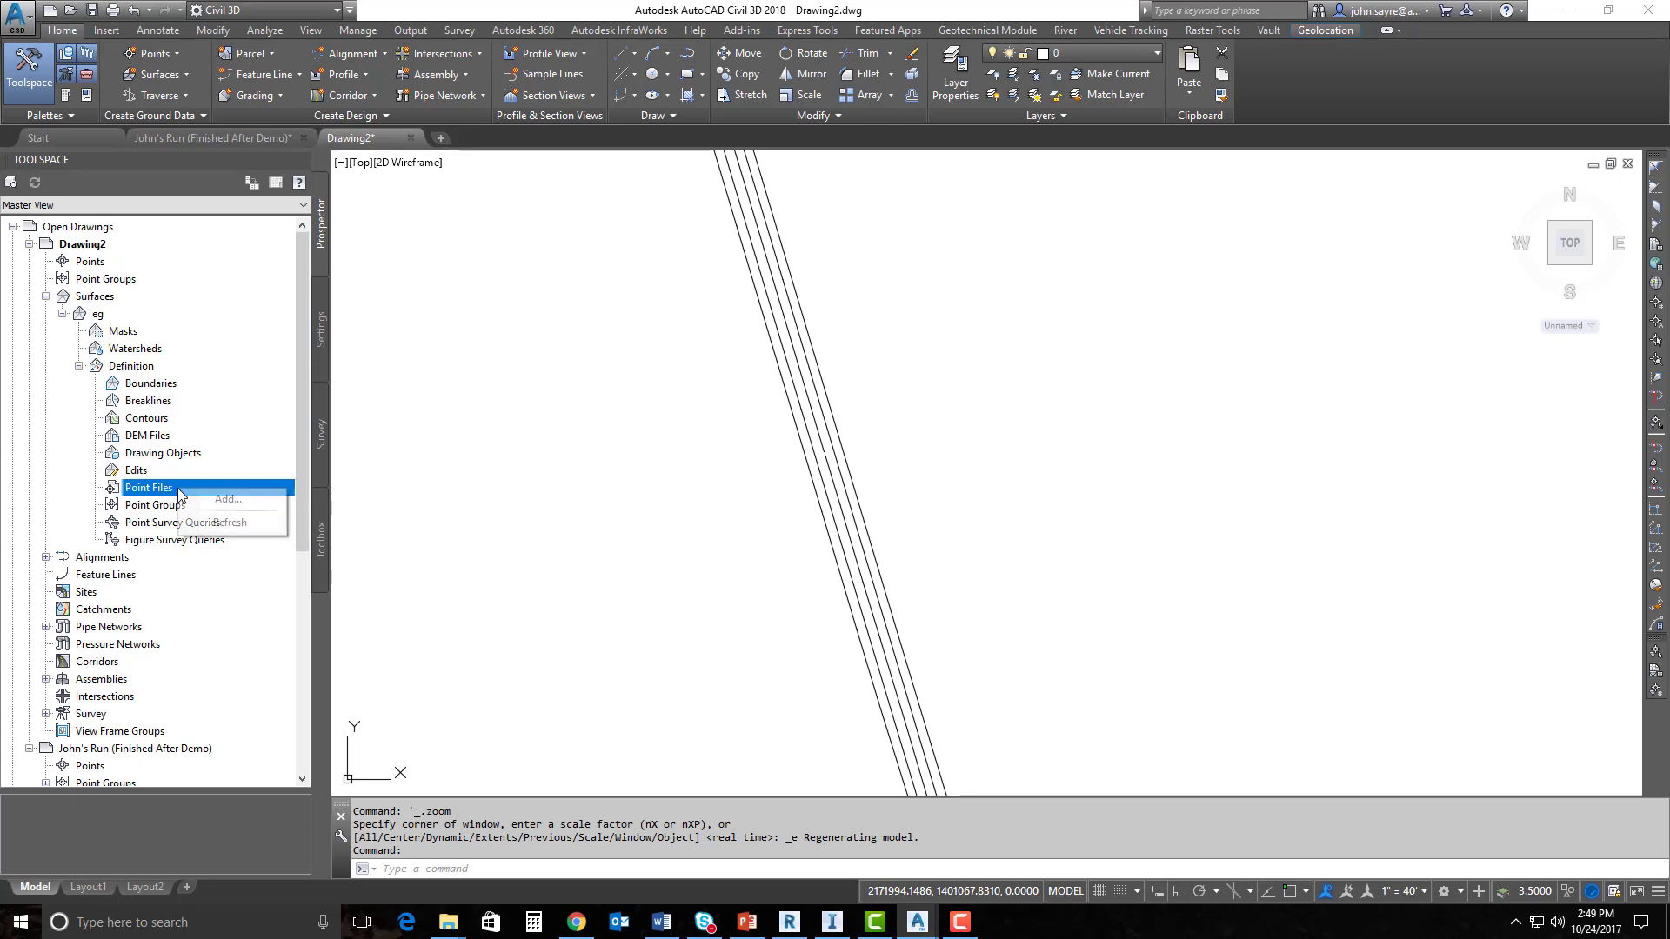
left_click(213, 501)
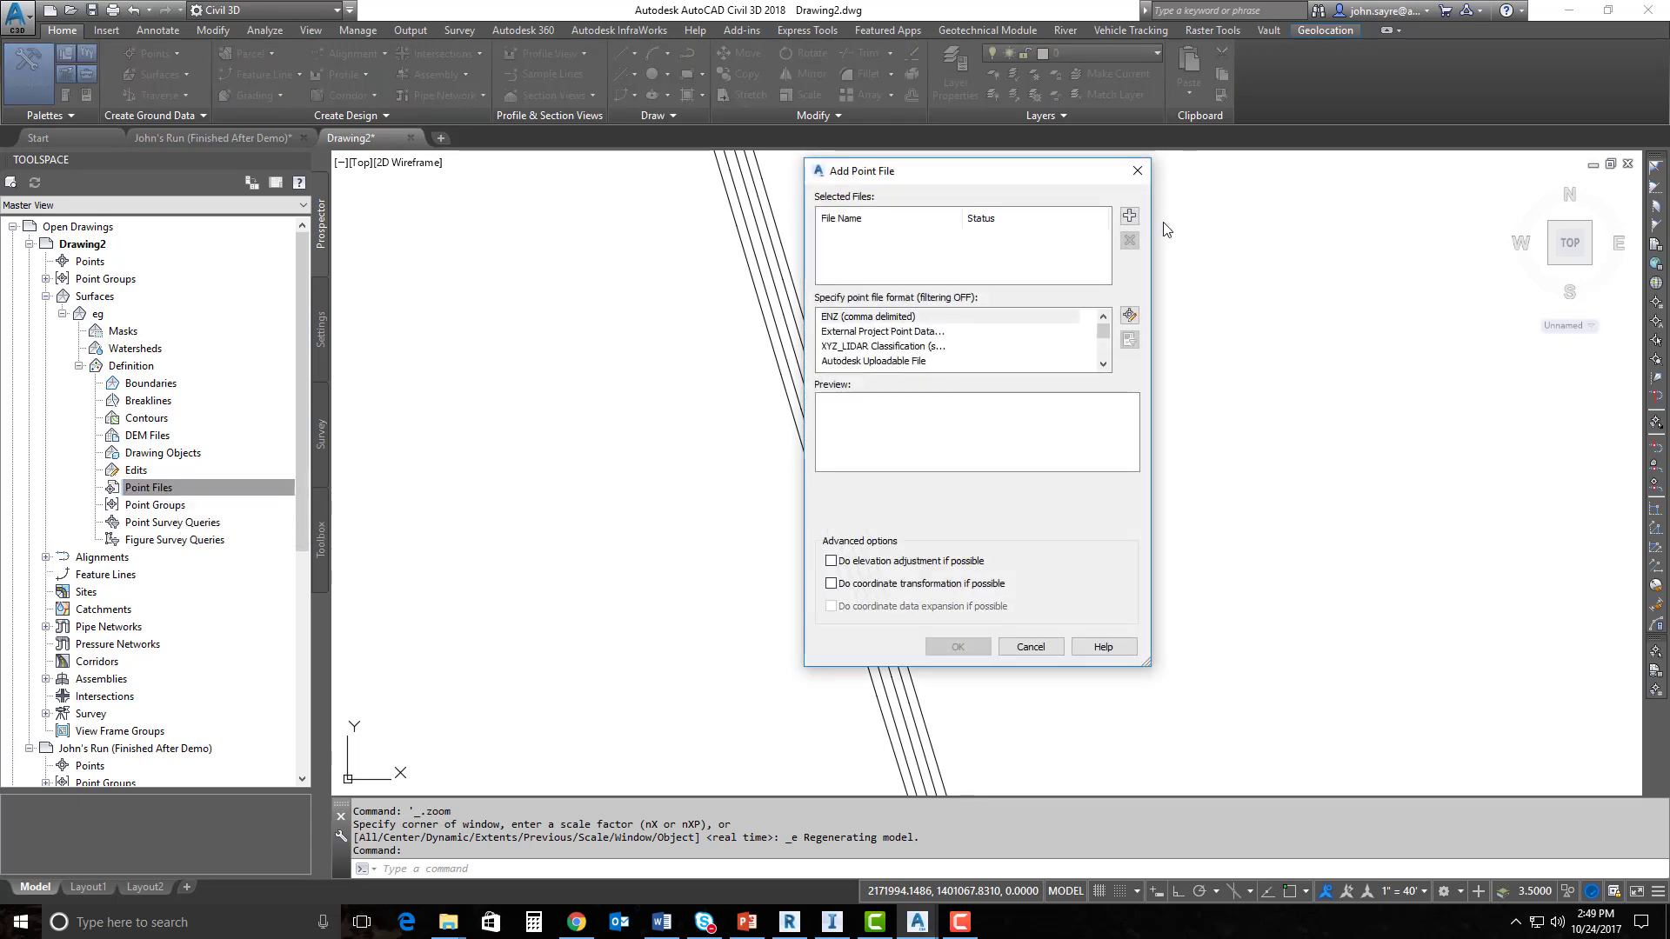
left_click(1129, 216)
left_click(643, 377)
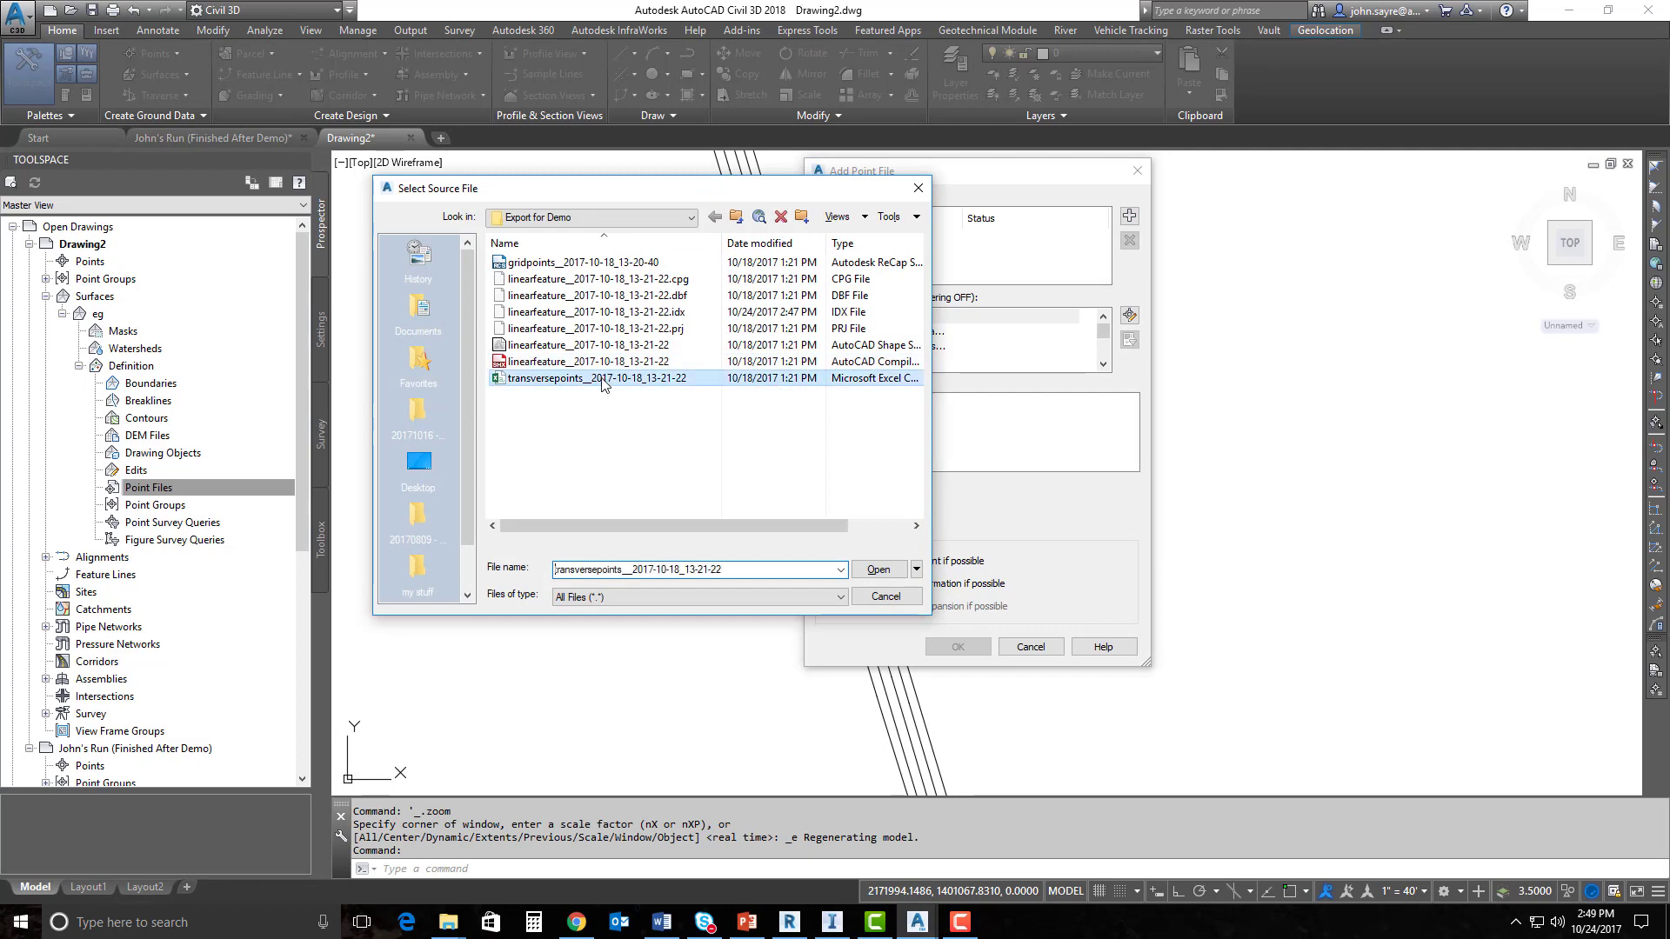
left_click(878, 570)
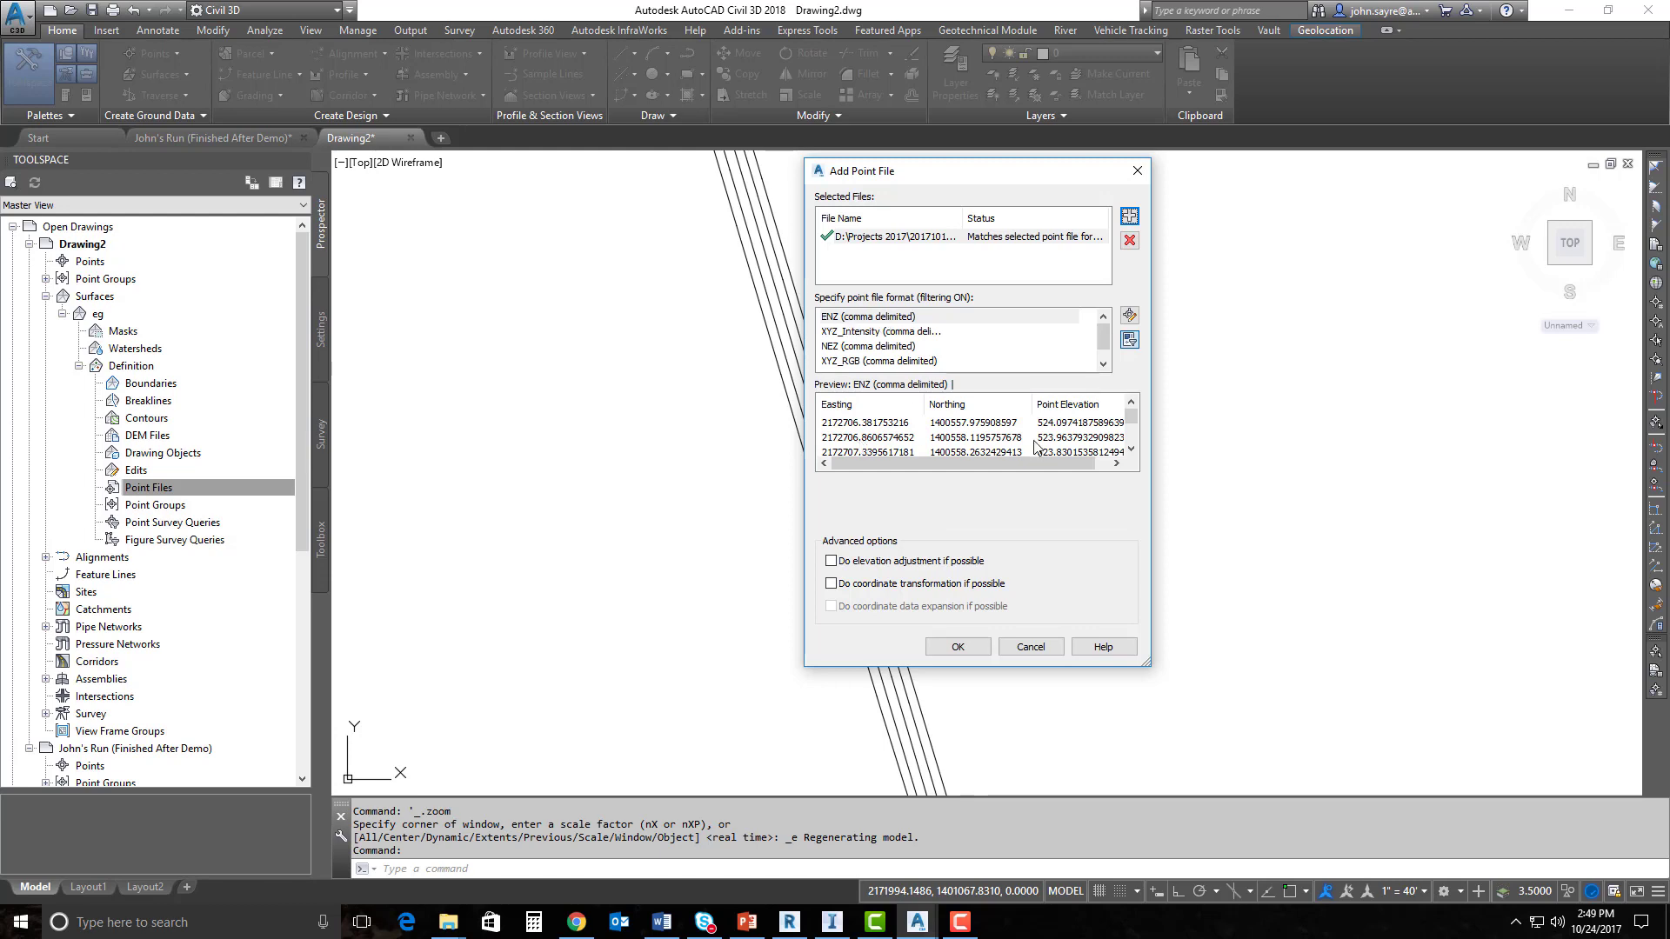
left_click(958, 648)
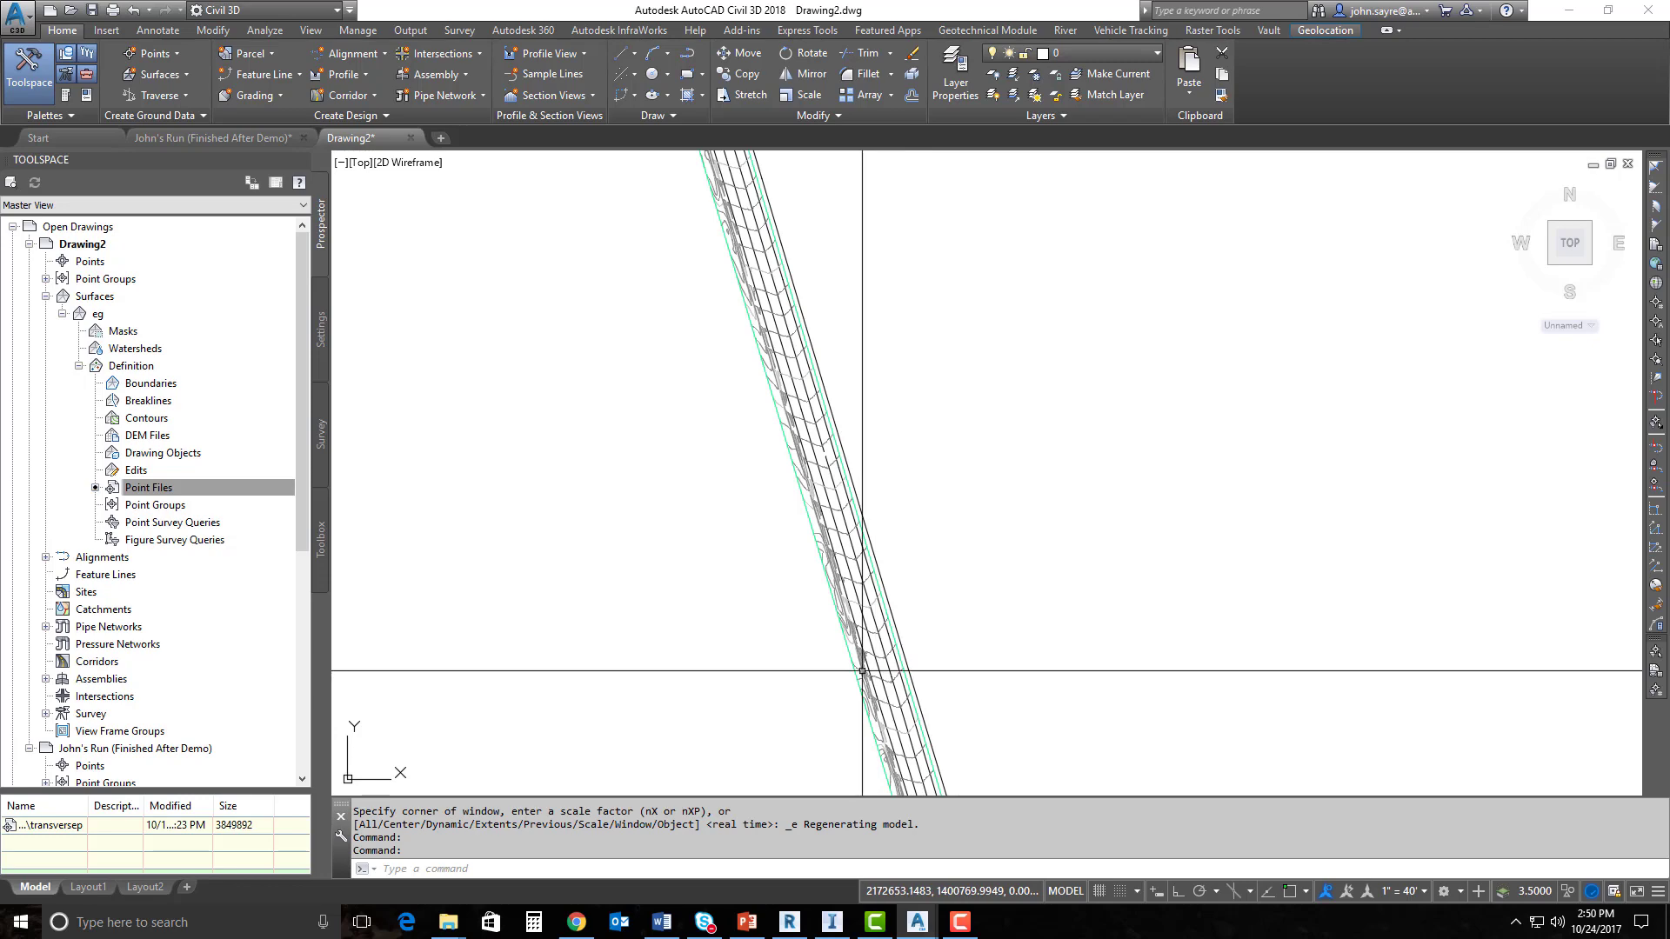
Draw a straight line across the road surface, crossing the imported linear features and both green surface borders.
scroll(883, 696, "up", 3)
scroll(886, 718, "up", 5)
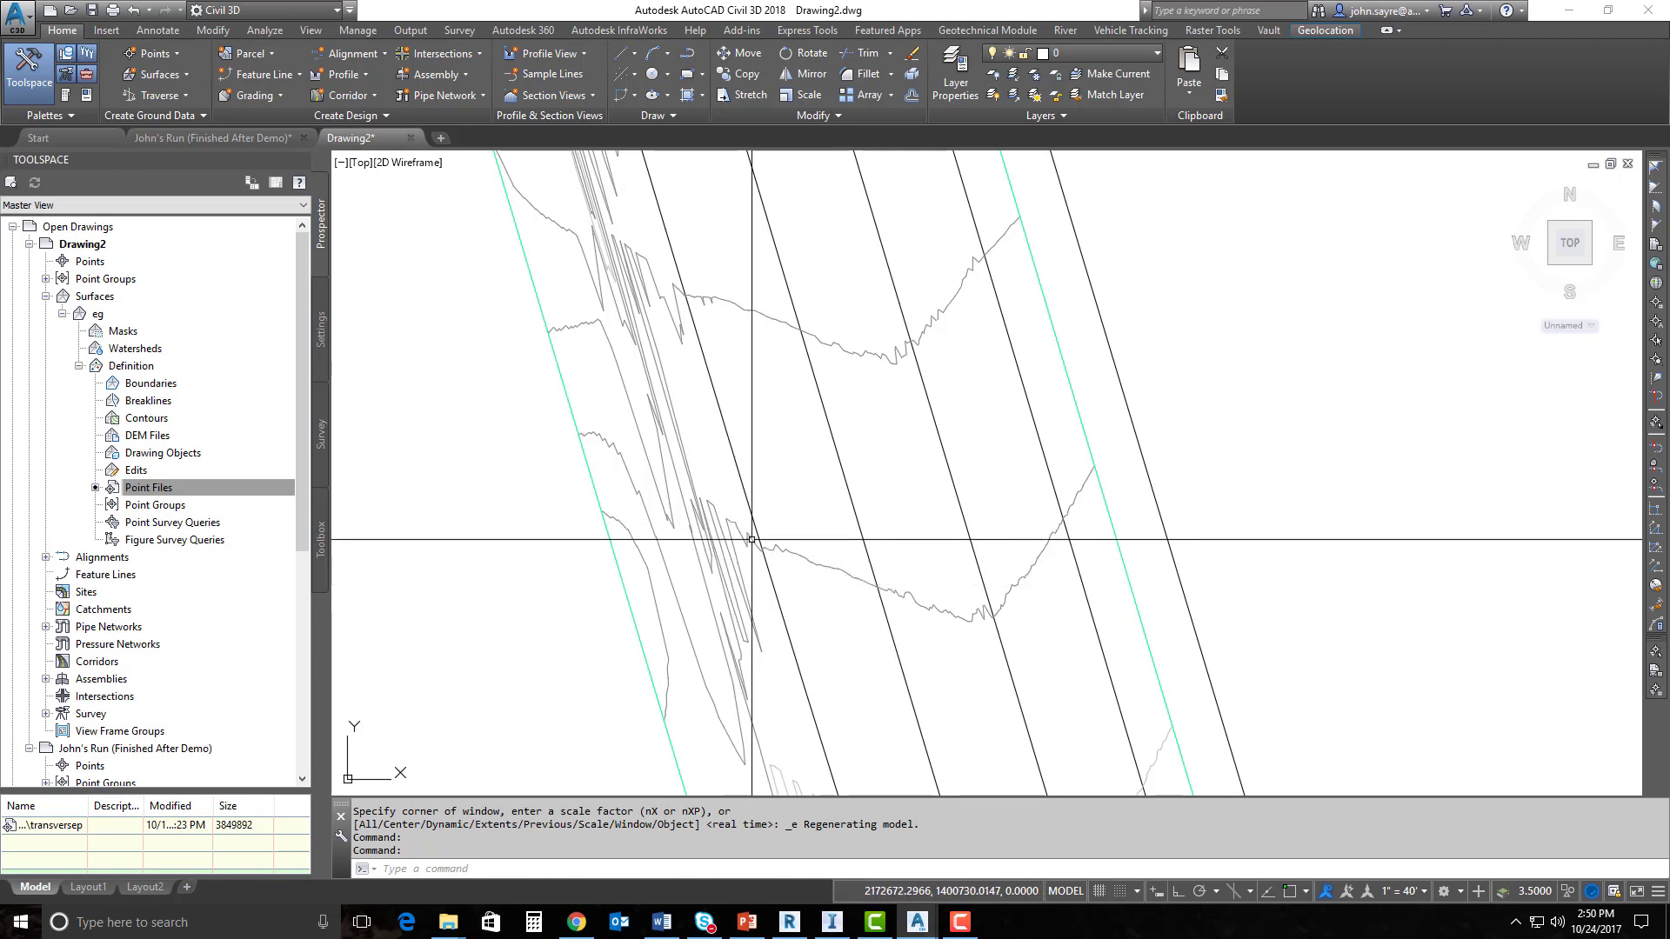
scroll(723, 534, "down", 1)
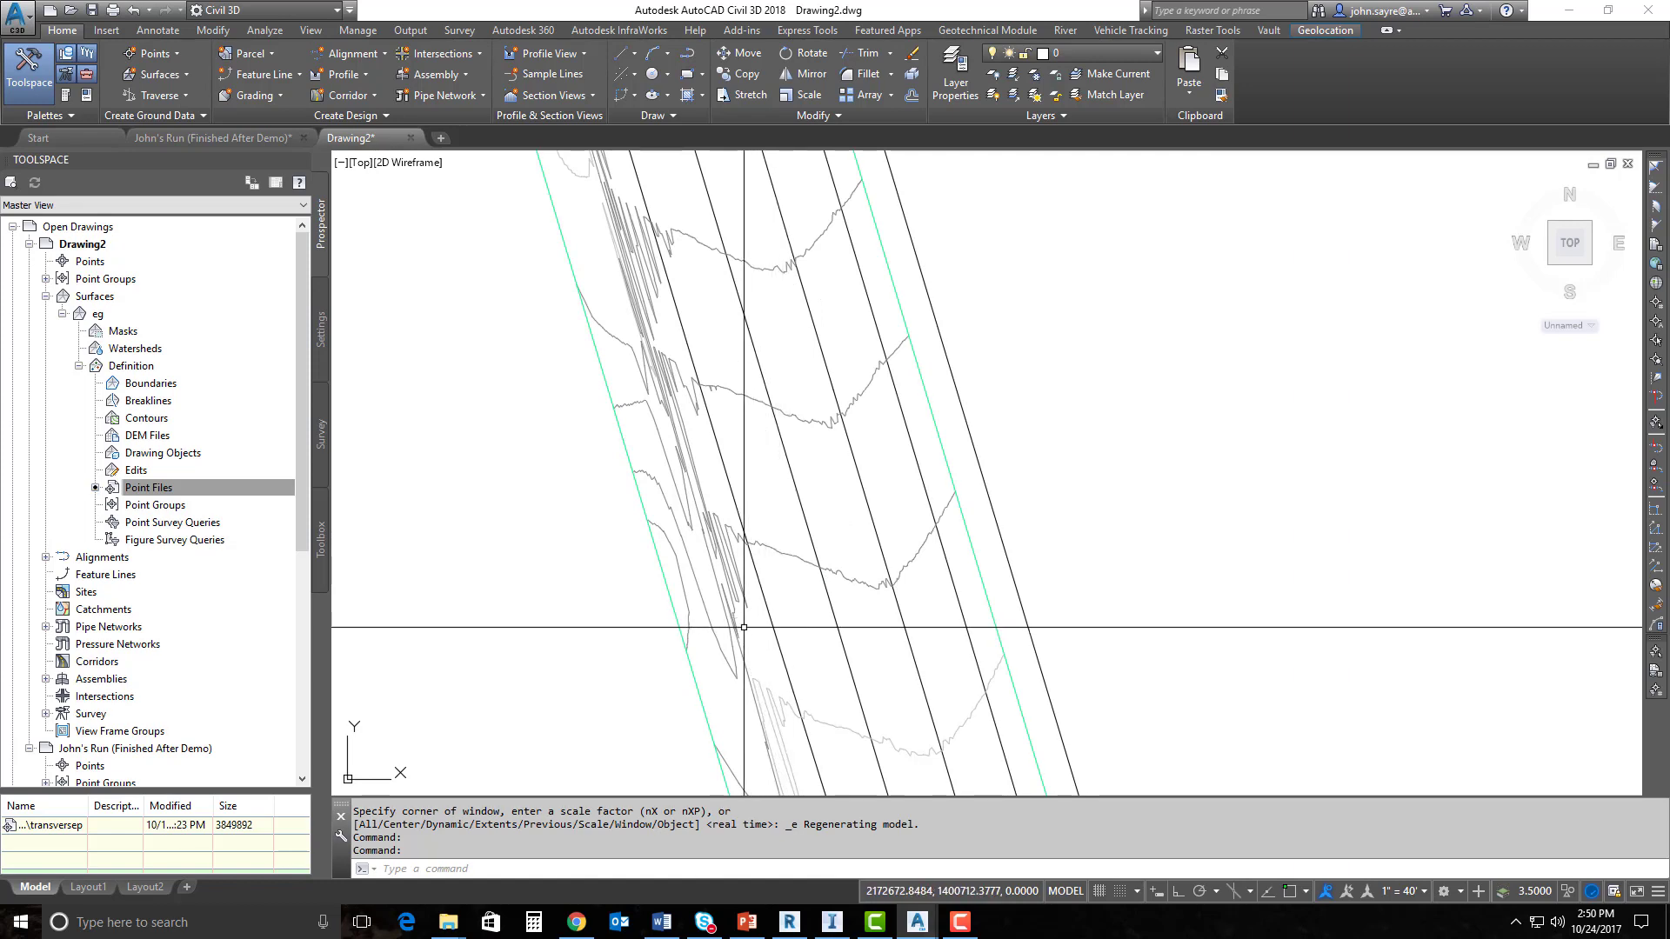
type("l")
key("Return")
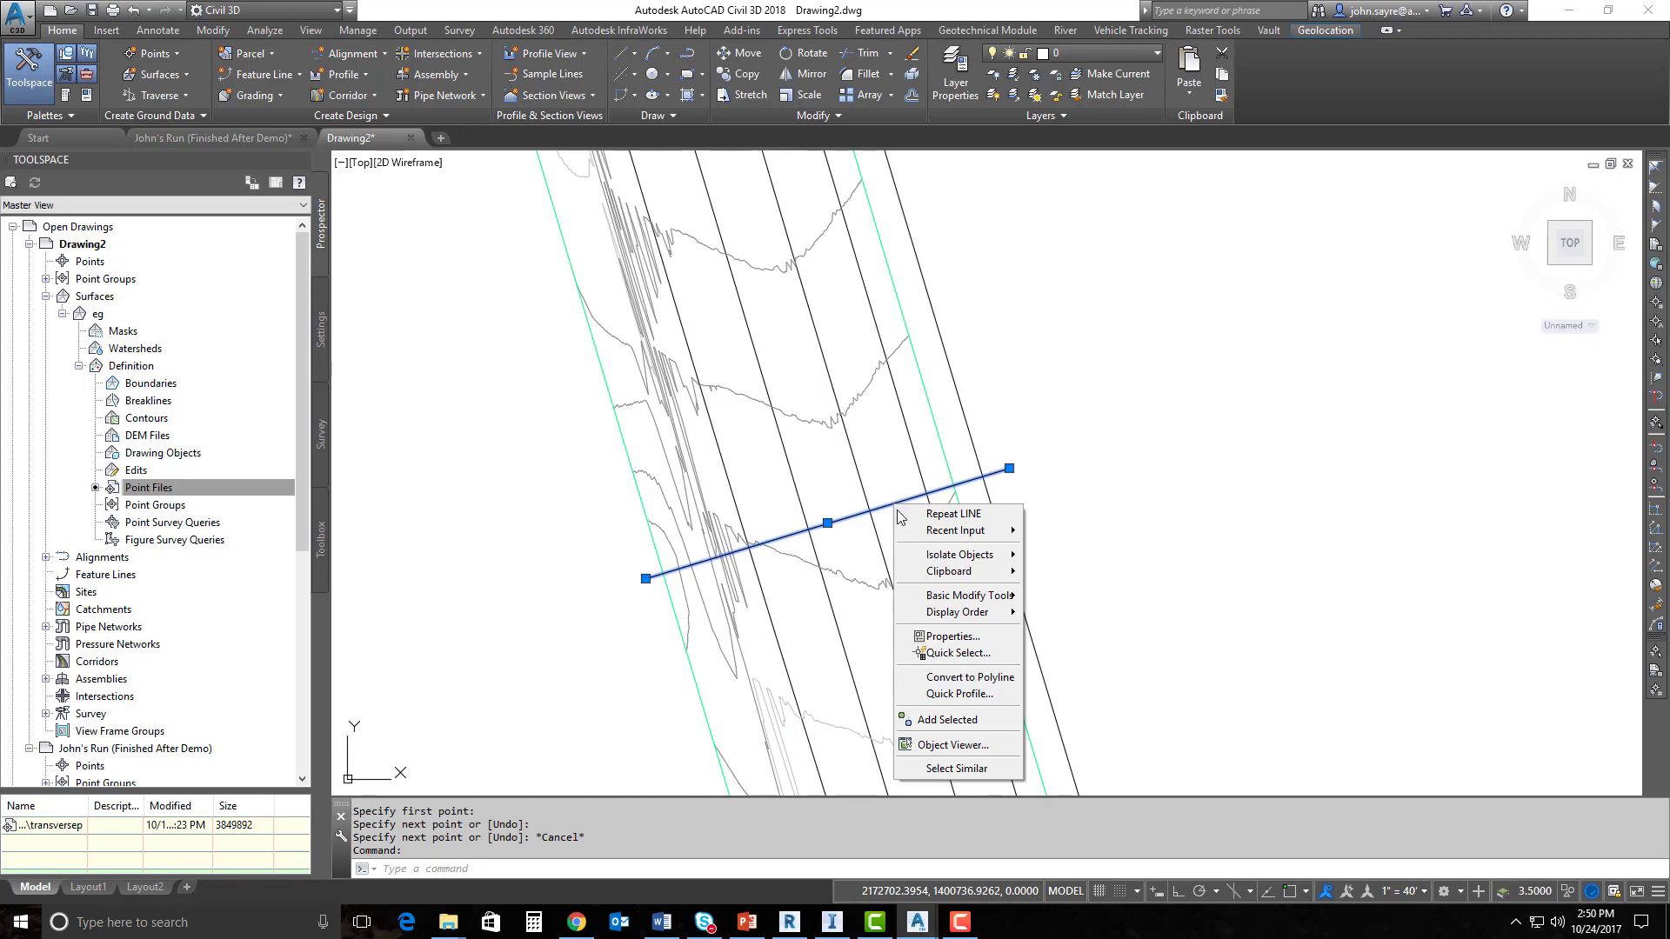
Create a quick profile along the cross line from surface eg with the Major Grids and HGP view style, placed beside the road's lower end.
left_click(957, 694)
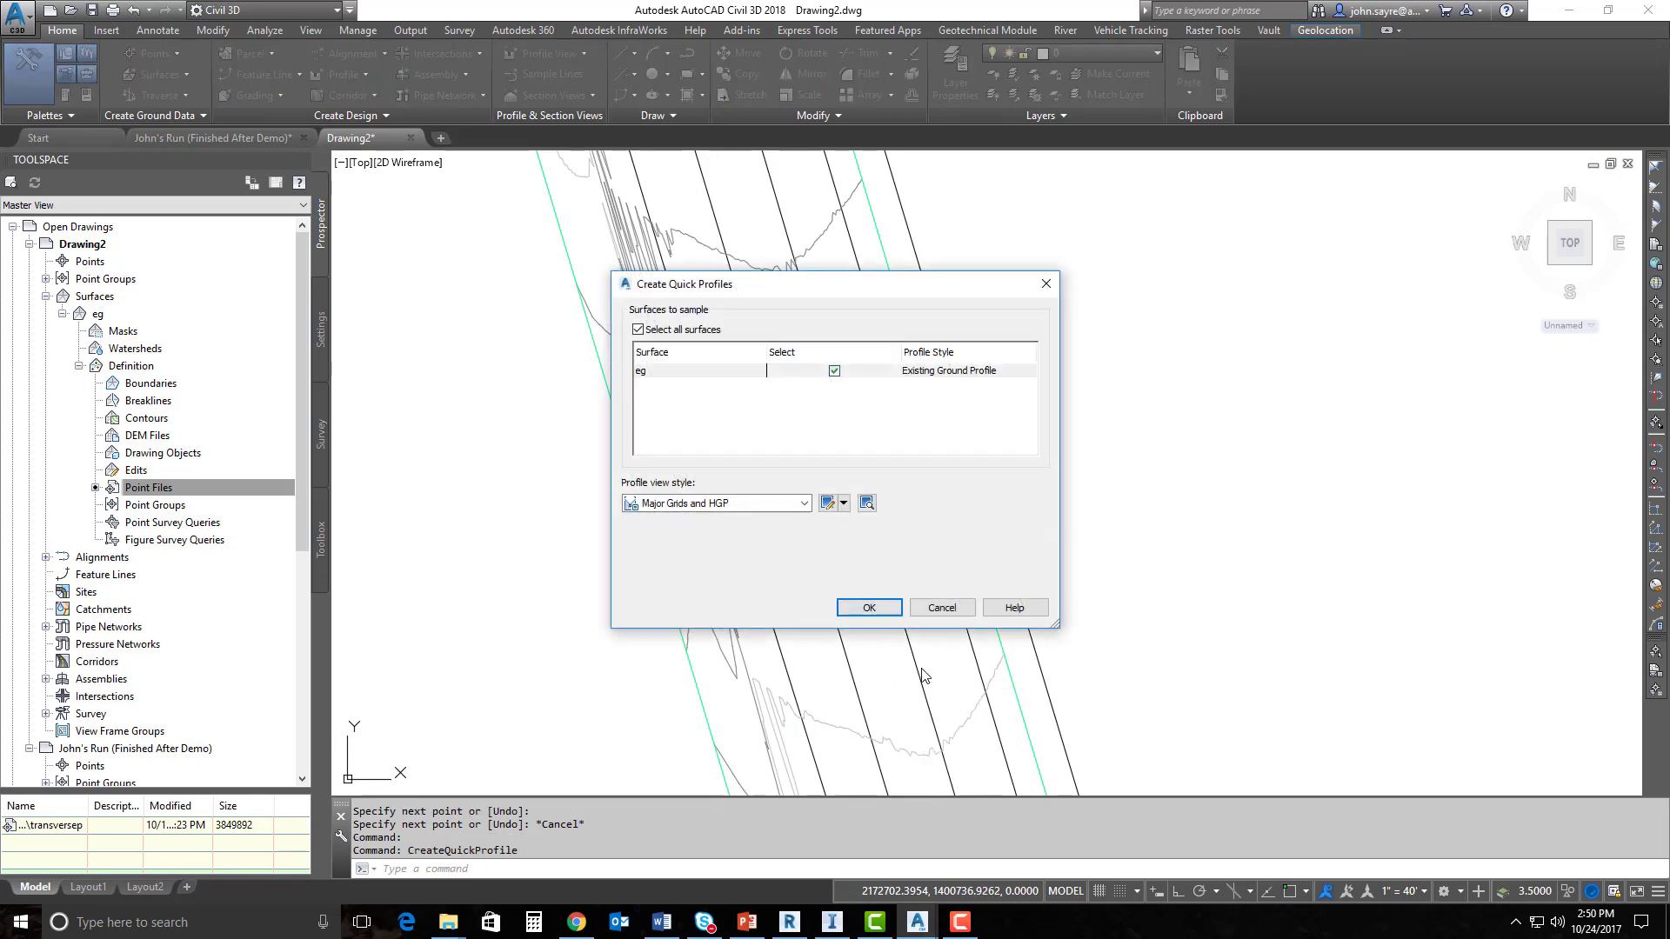
left_click(804, 503)
left_click(676, 548)
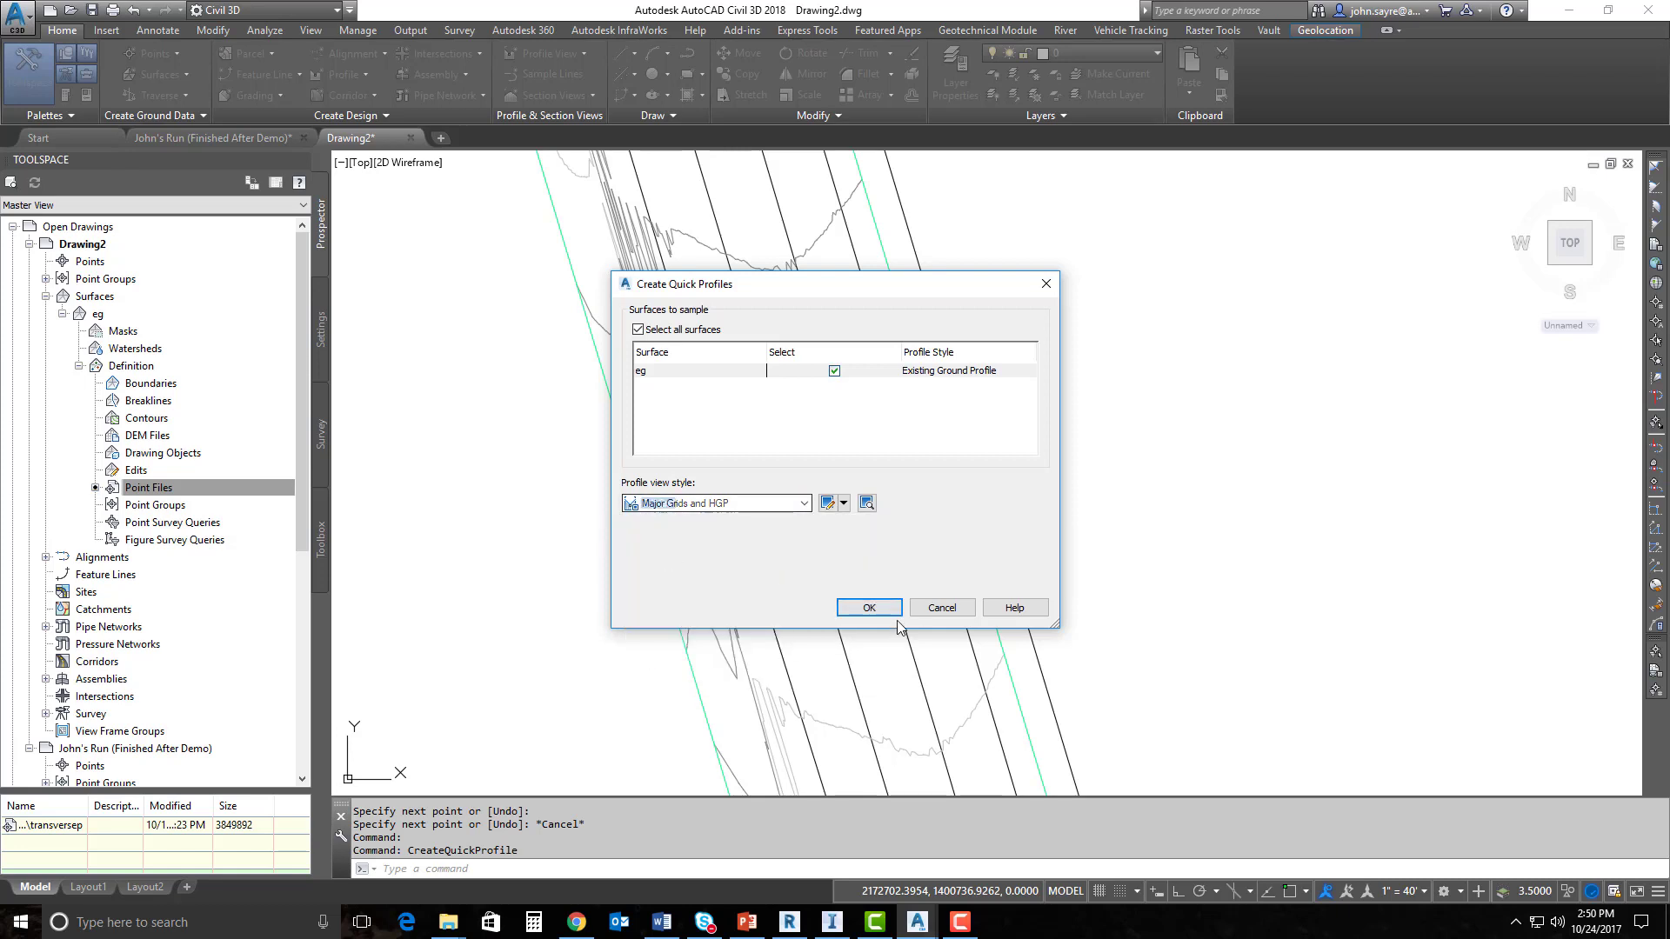
left_click(874, 608)
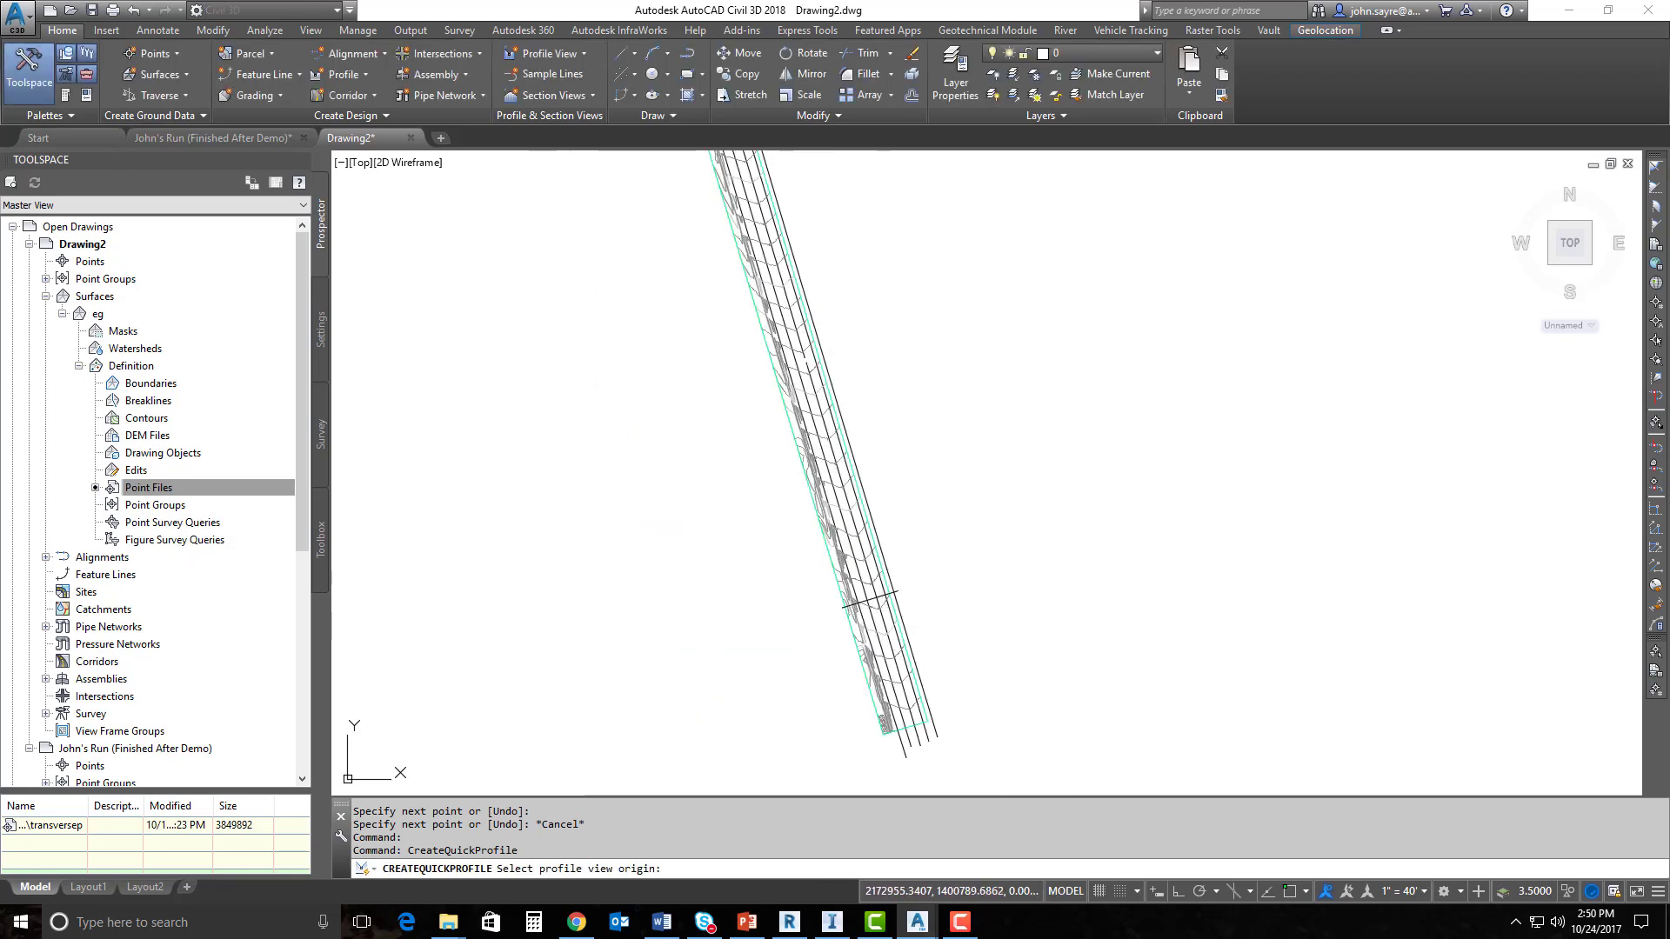
left_click(1061, 748)
scroll(991, 404, "up", 4)
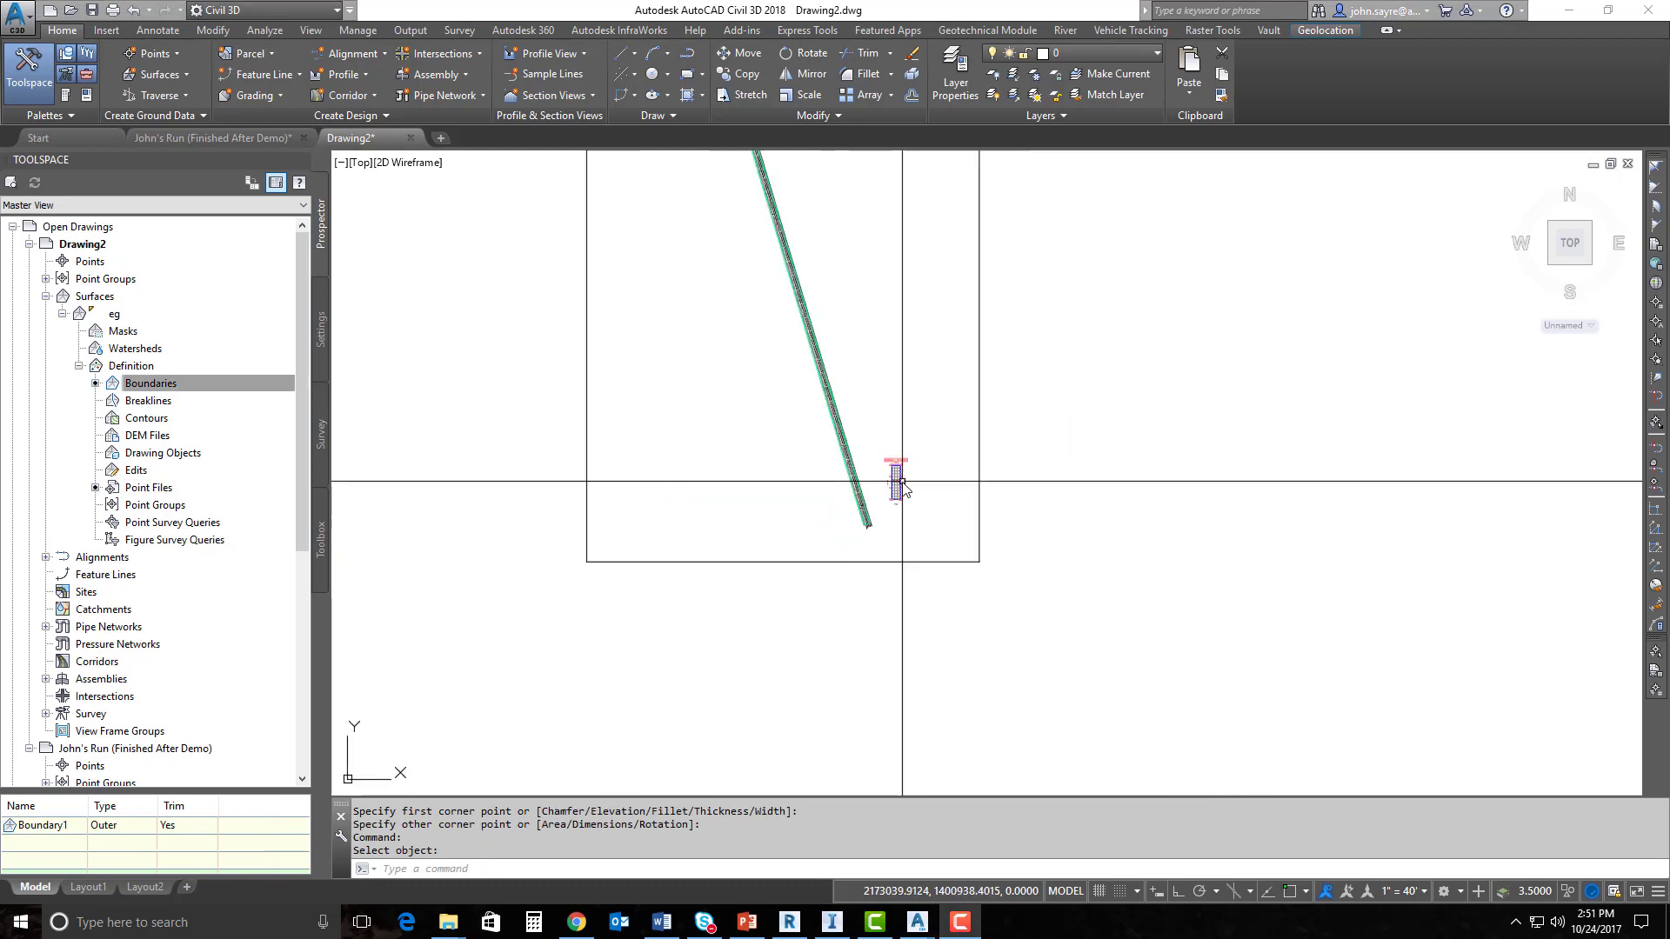
Save the drawing under the file name for video.
middle_click_drag(891, 480, 853, 559)
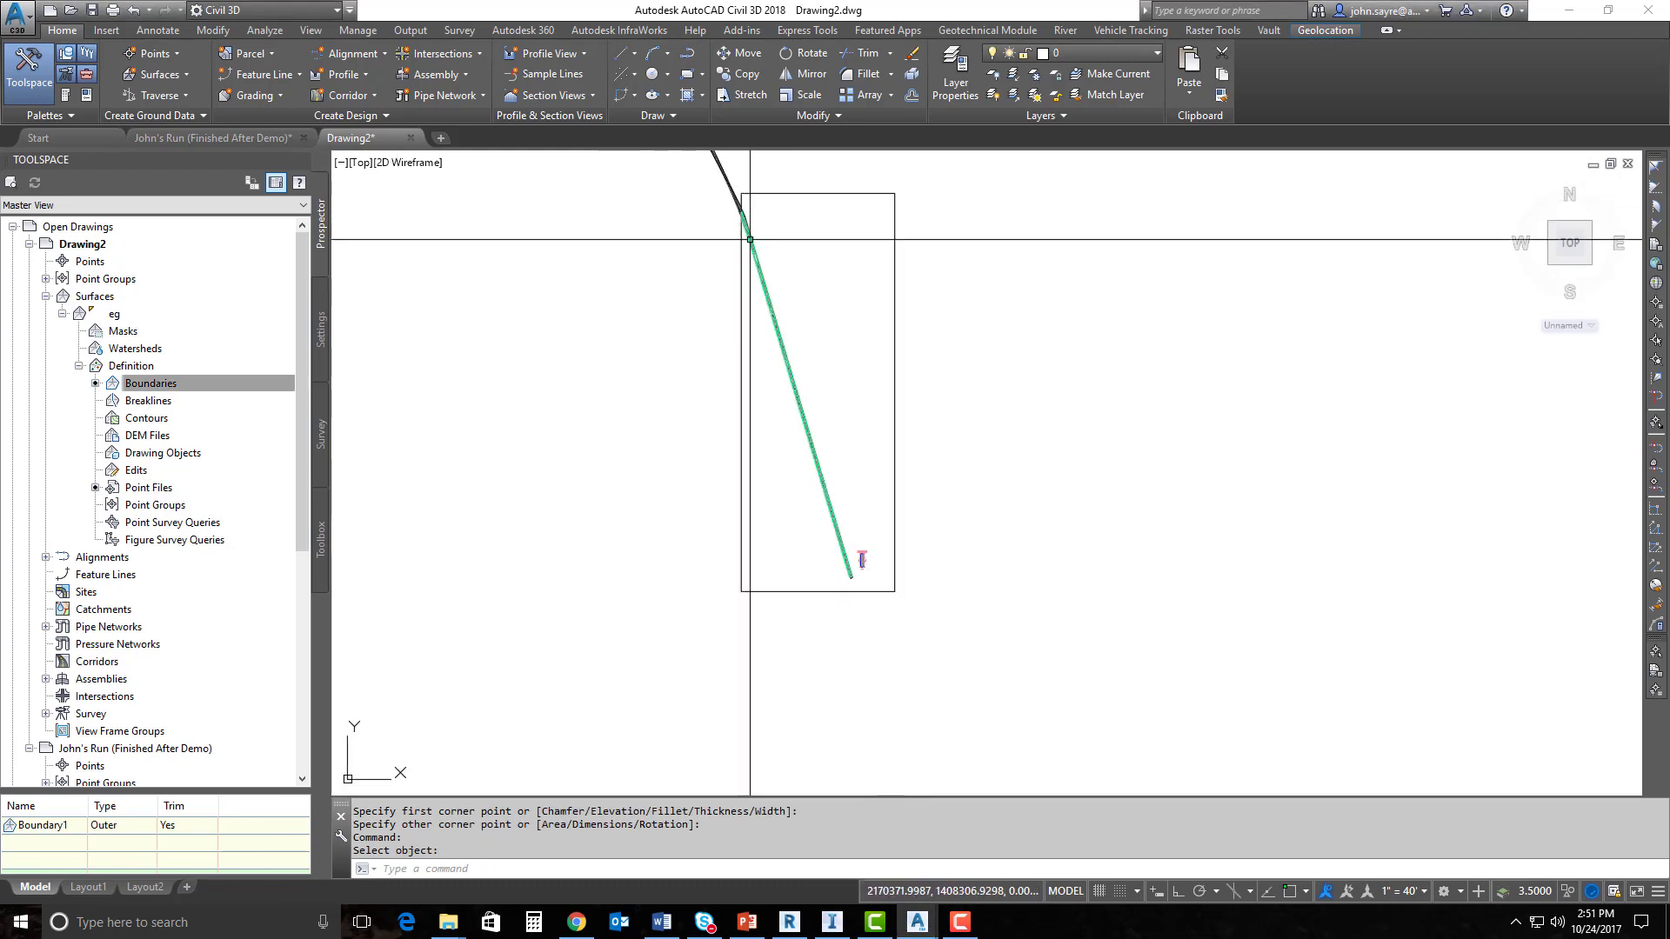
middle_click_drag(832, 545, 837, 715)
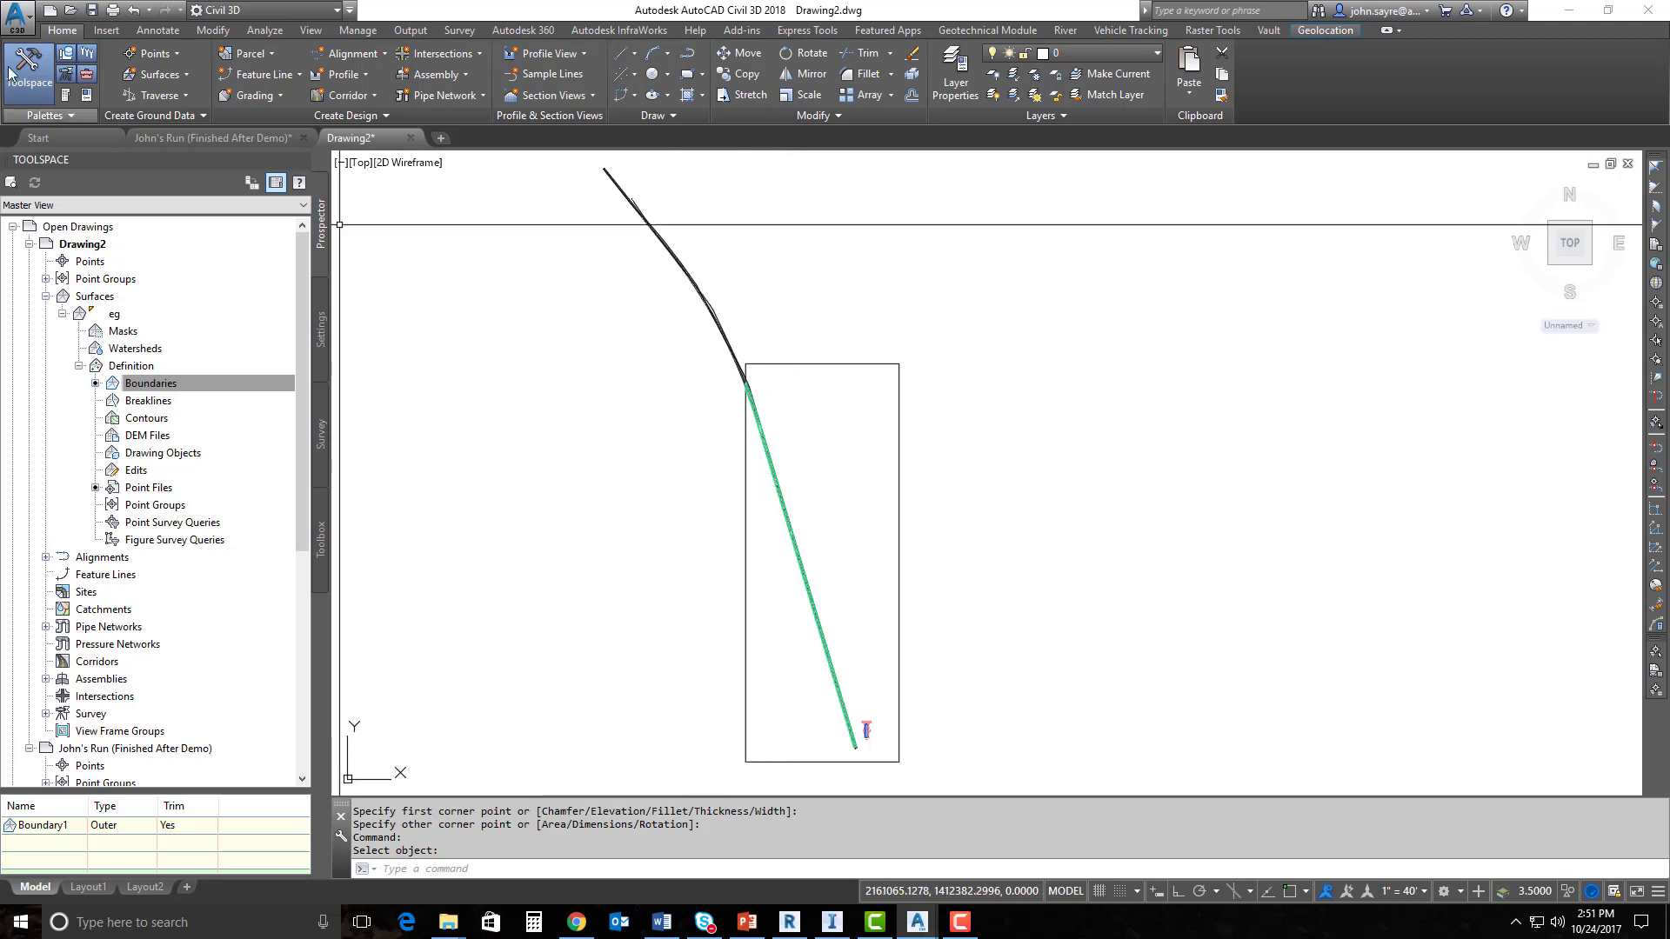
left_click(92, 9)
type("for video")
key("Return")
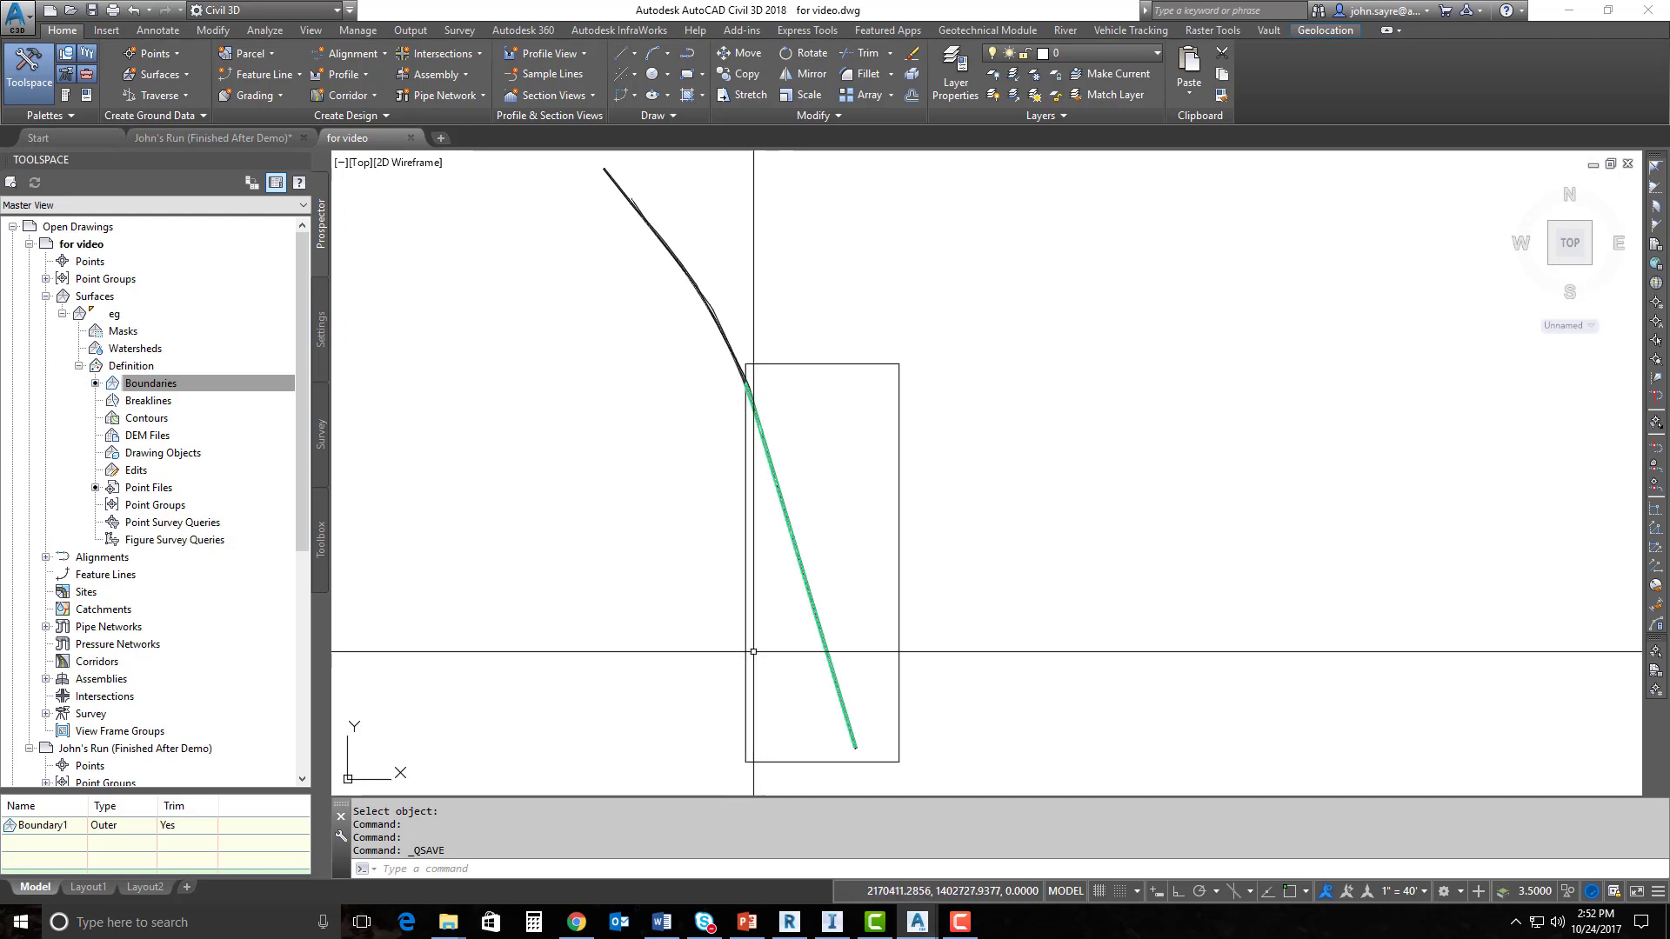
Erase the straight line drawn across the road near its lower end.
scroll(828, 746, "up", 5)
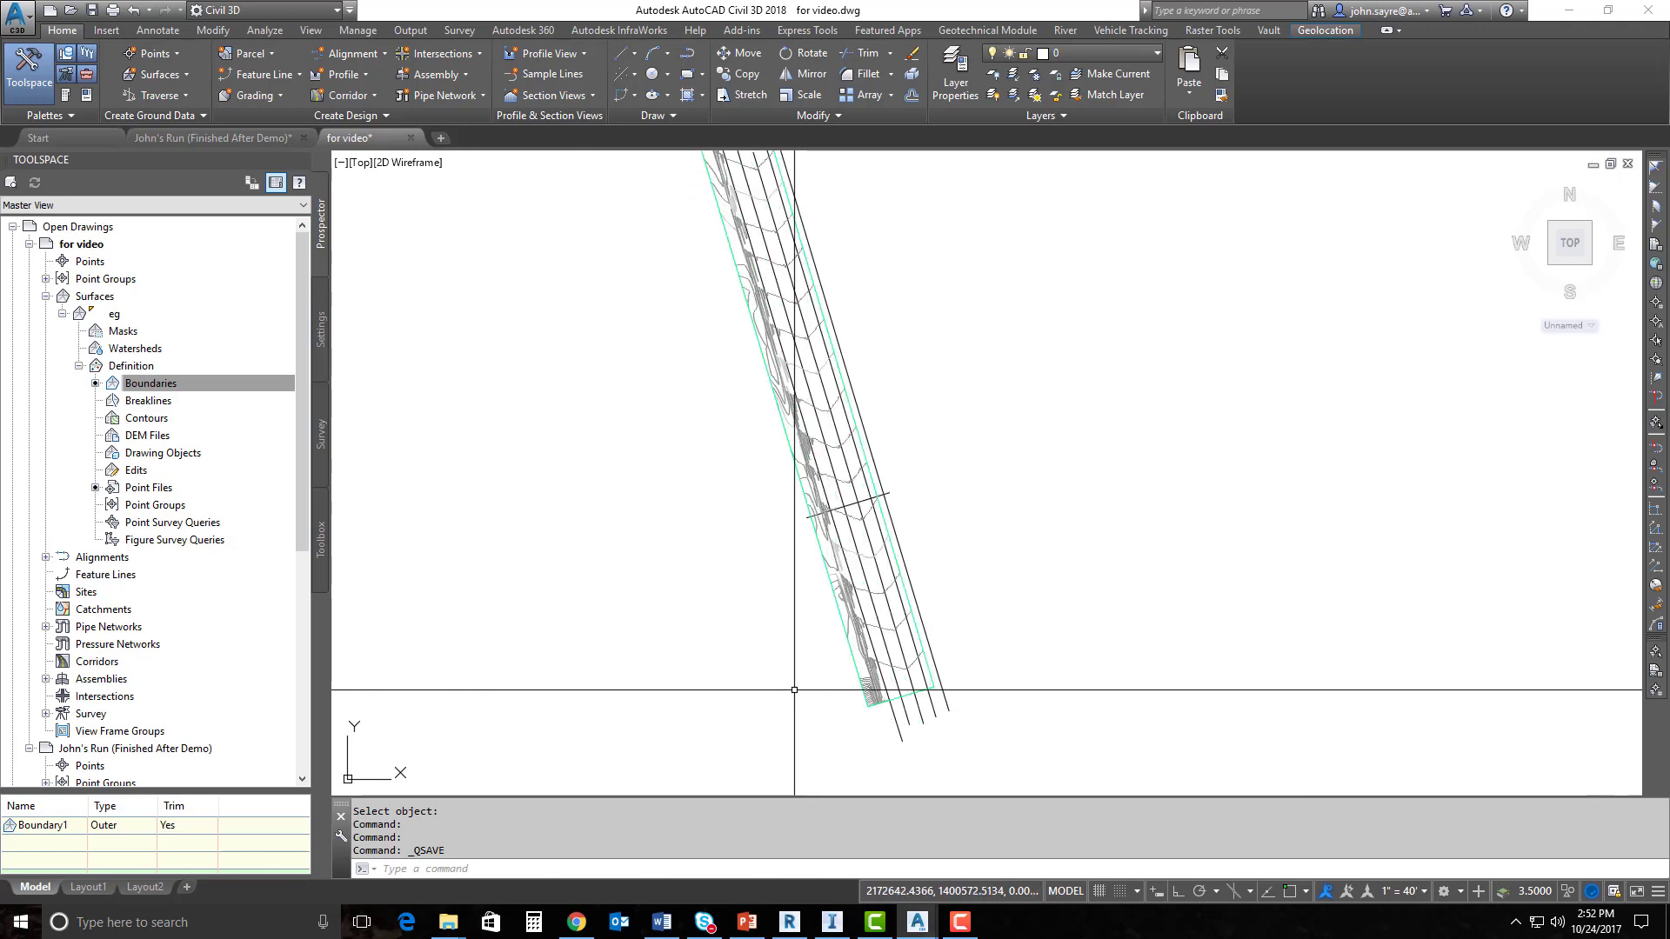
scroll(808, 688, "up", 2)
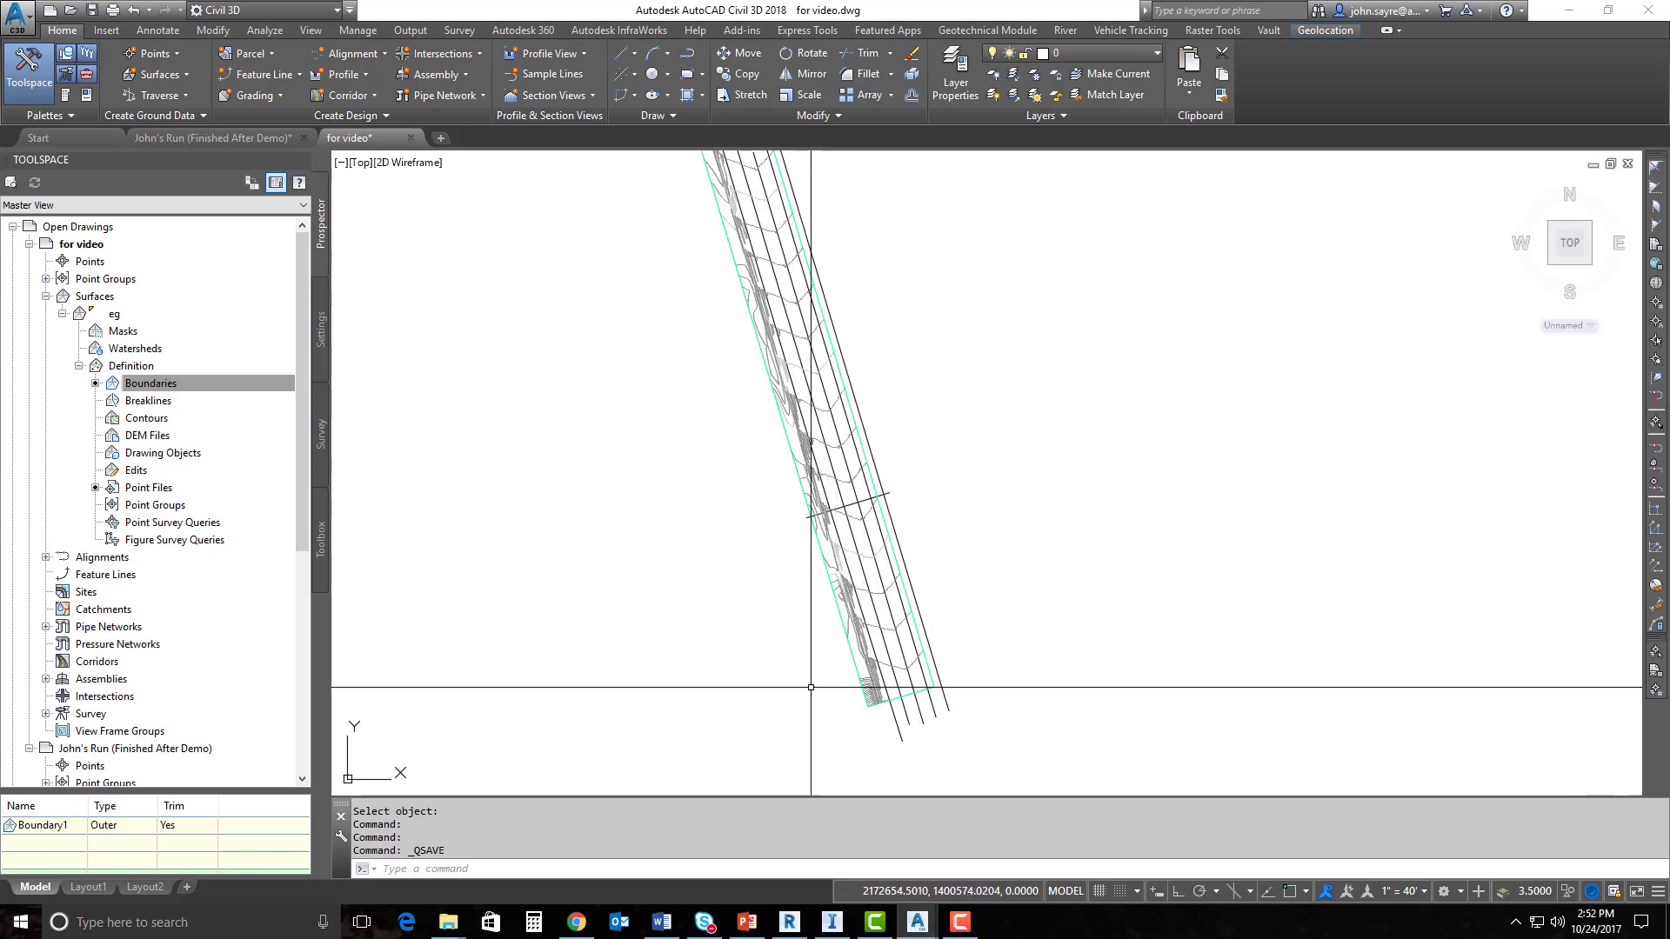
scroll(868, 596, "up", 2)
type("e")
key("Return")
left_click(876, 585)
scroll(876, 585, "up", 2)
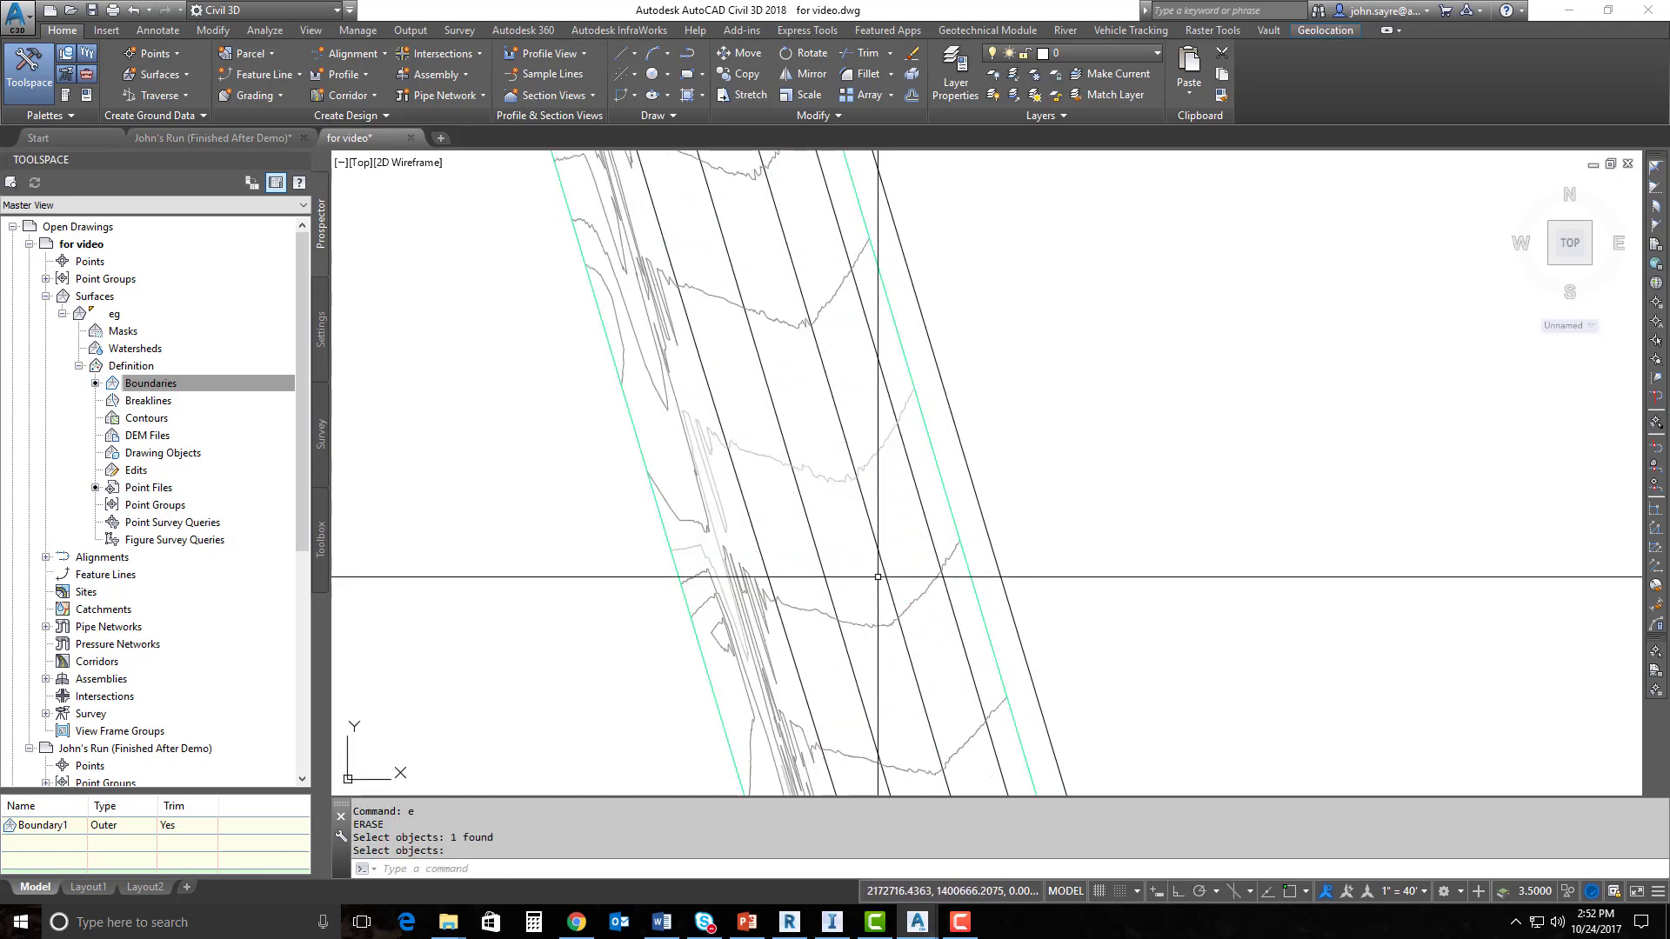
key("Return")
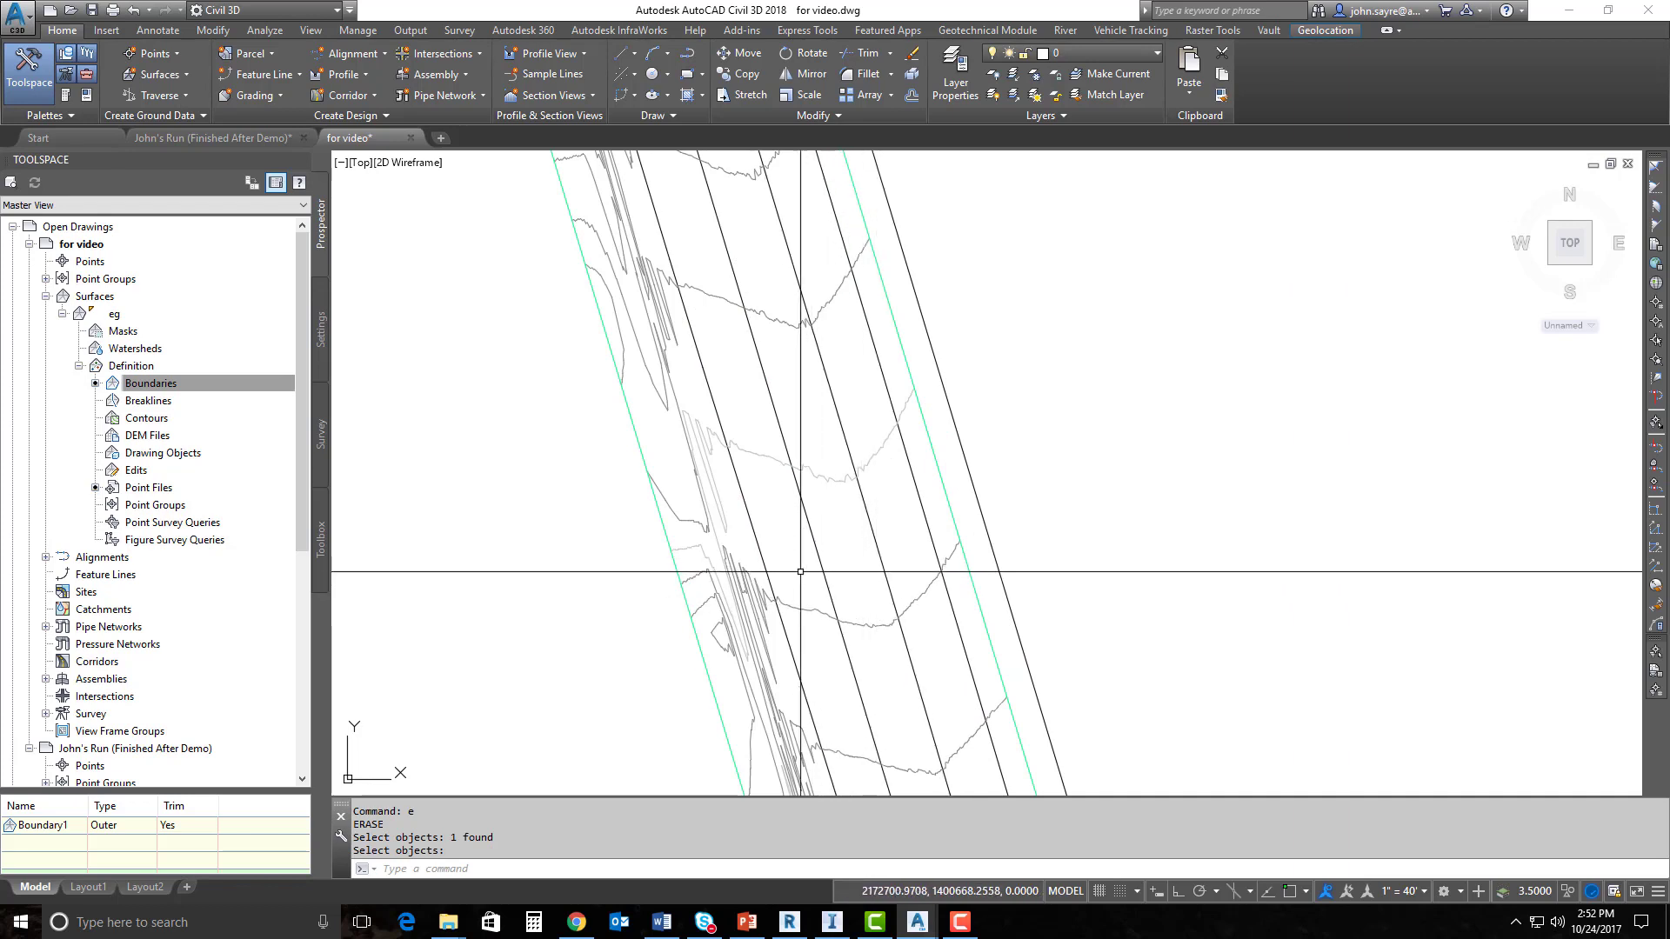
Examine the object properties and feature codes of the imported linear features one by one across the road.
left_click(765, 566)
right_click(790, 547)
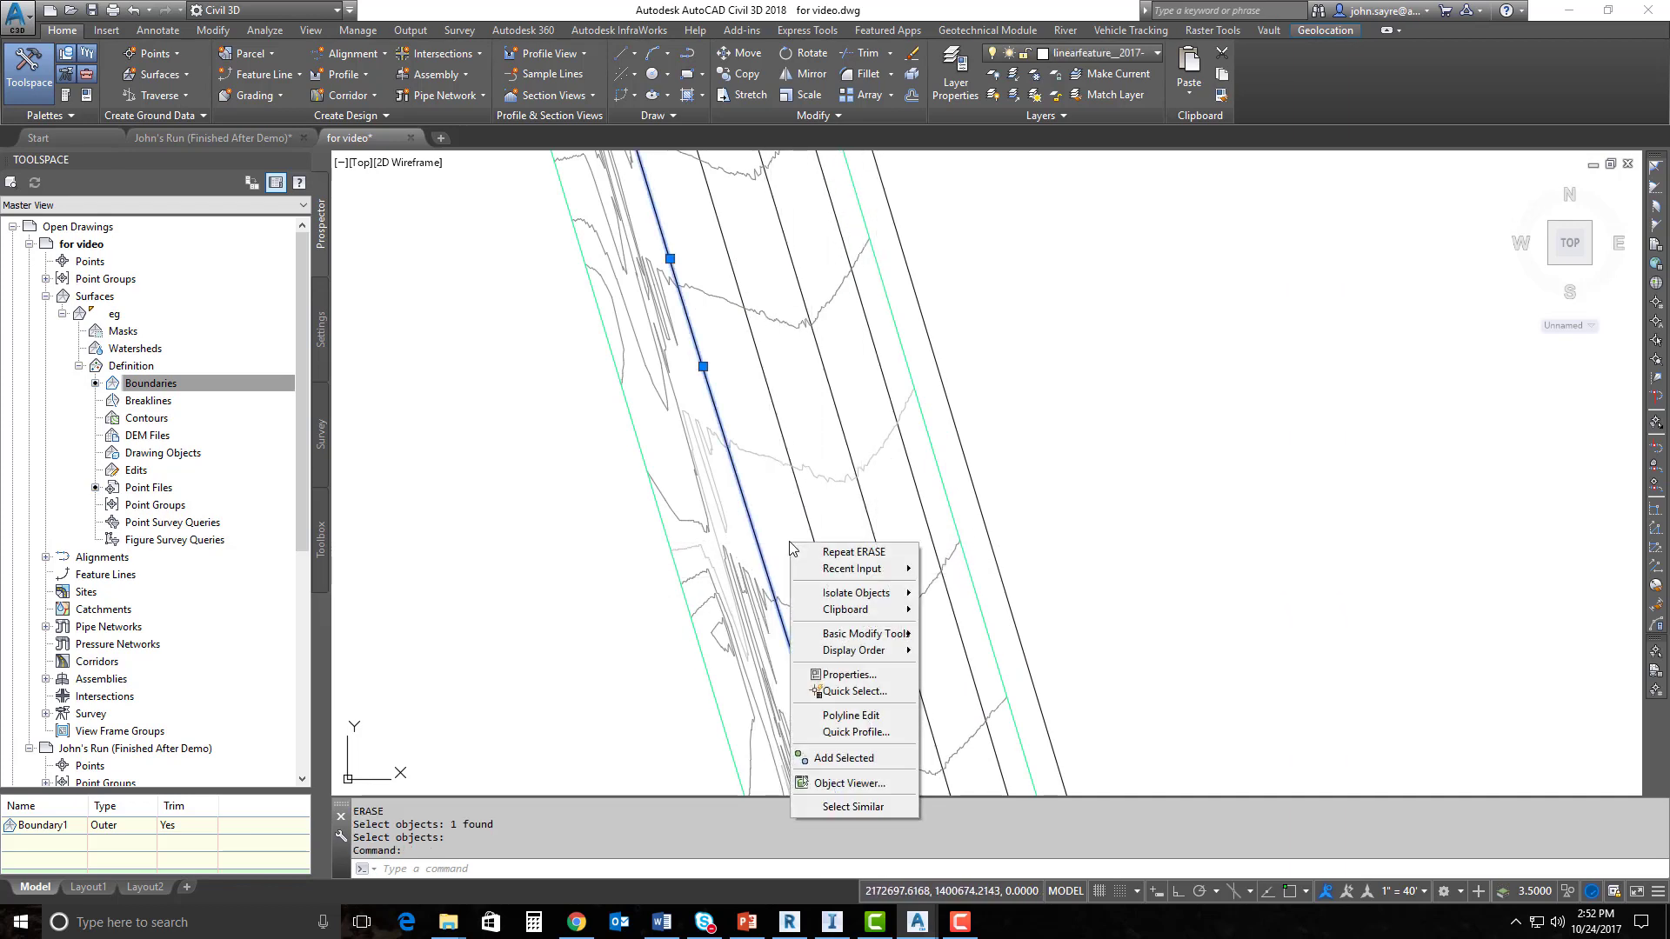
left_click(842, 674)
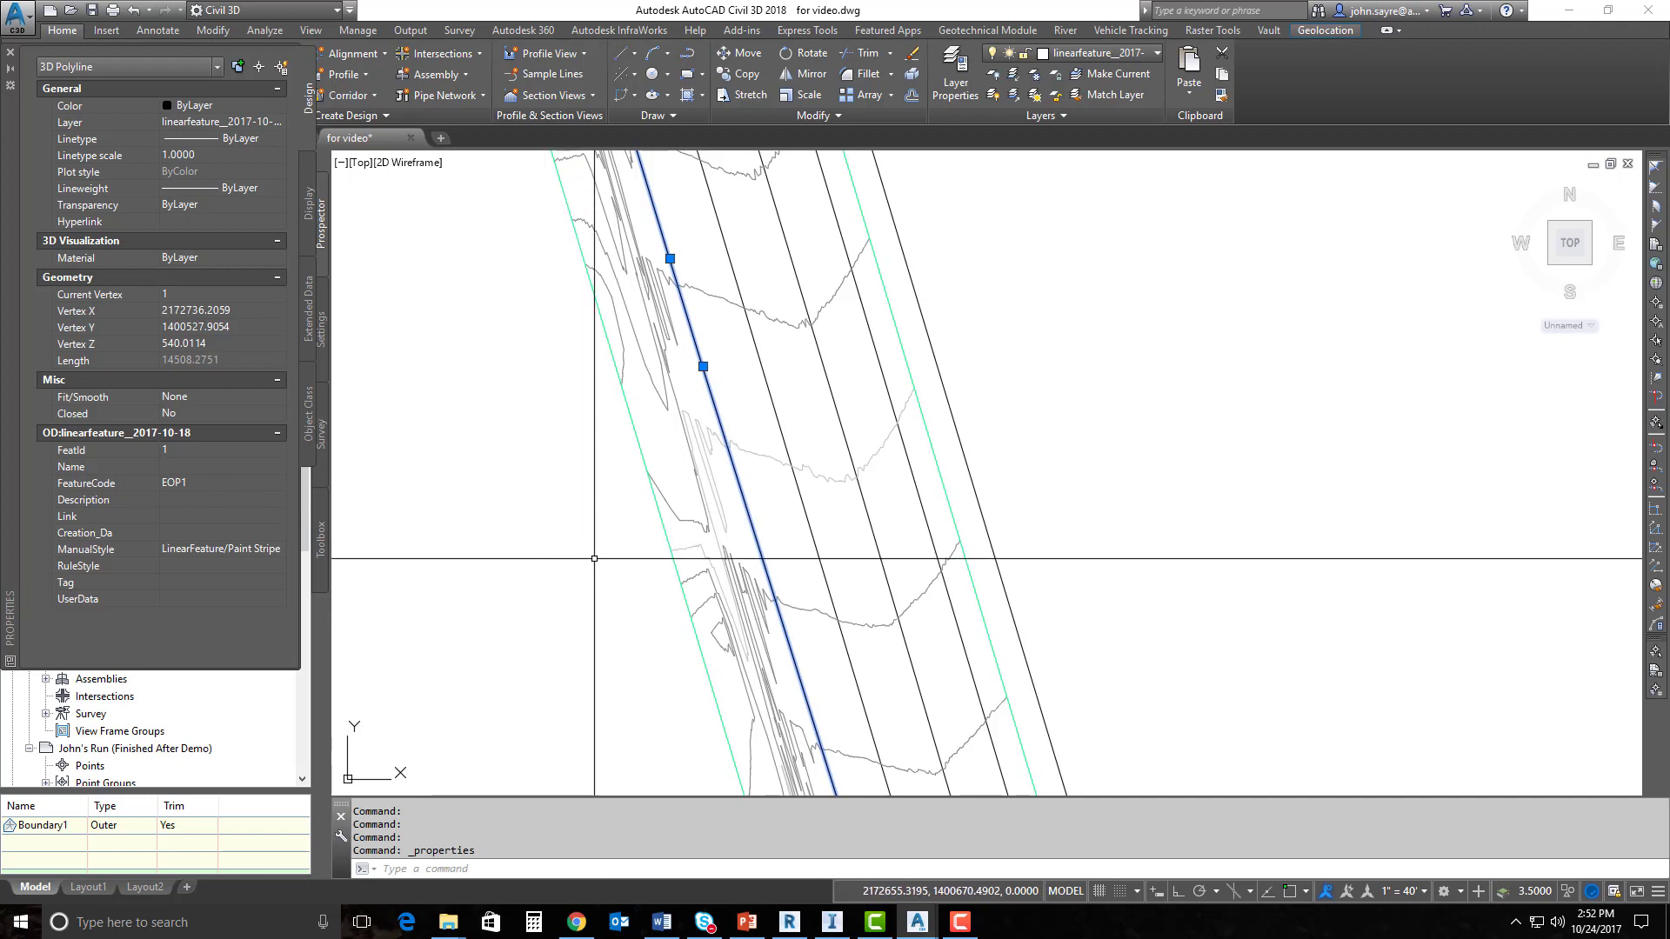
key("Escape")
left_click(811, 531)
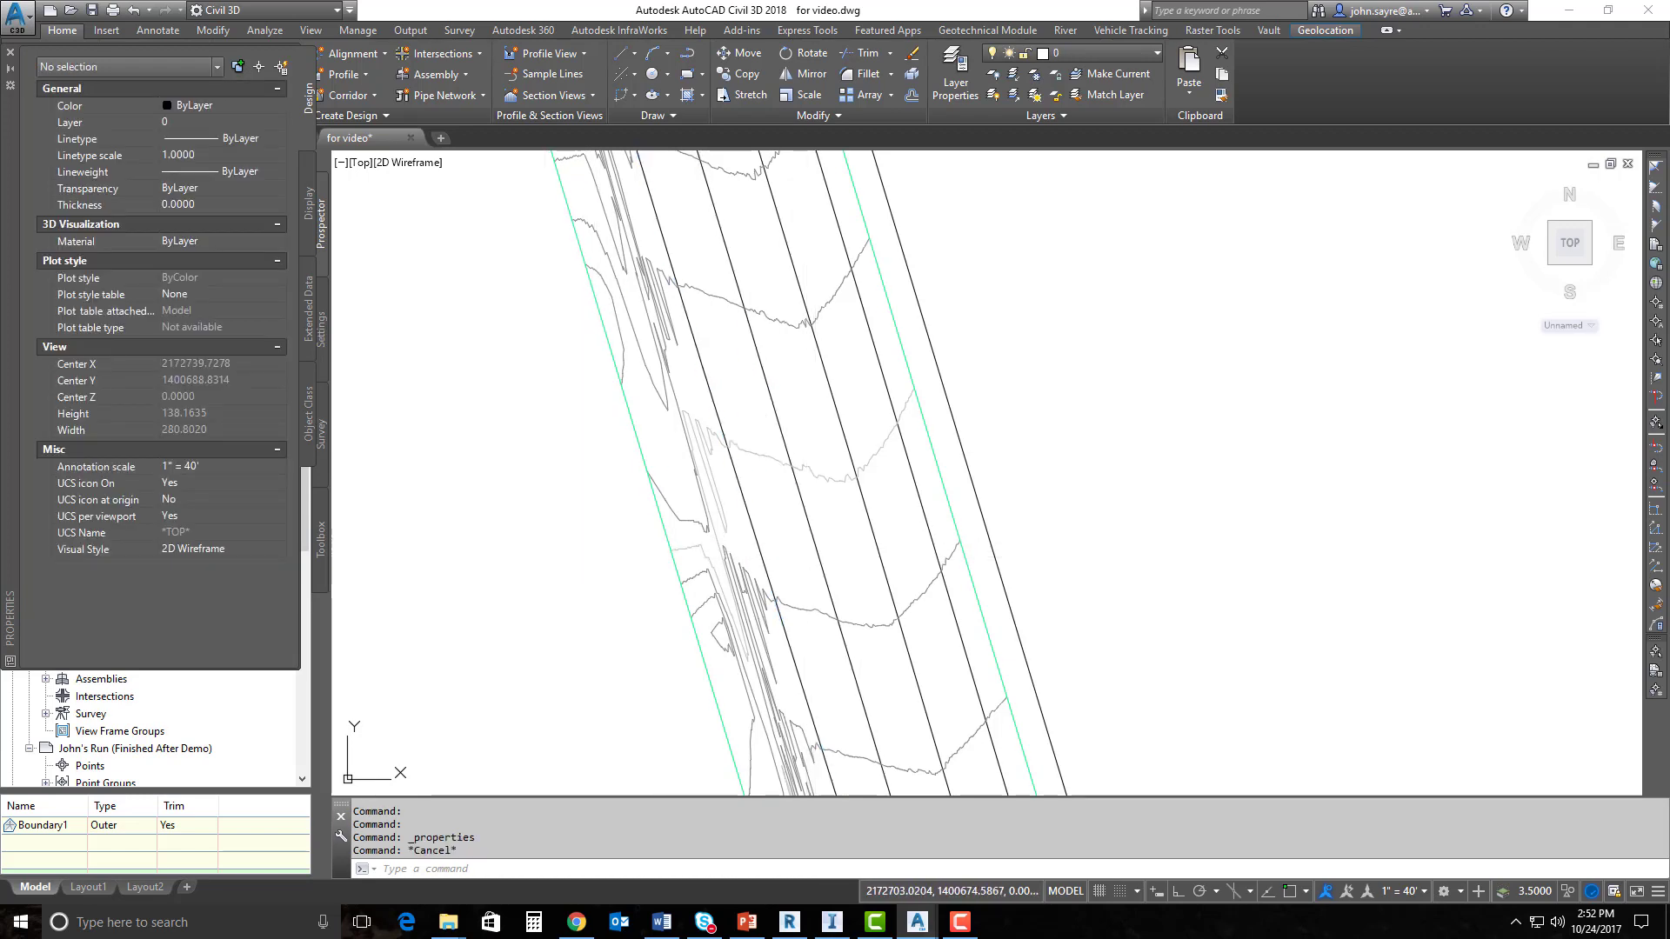
key("Escape")
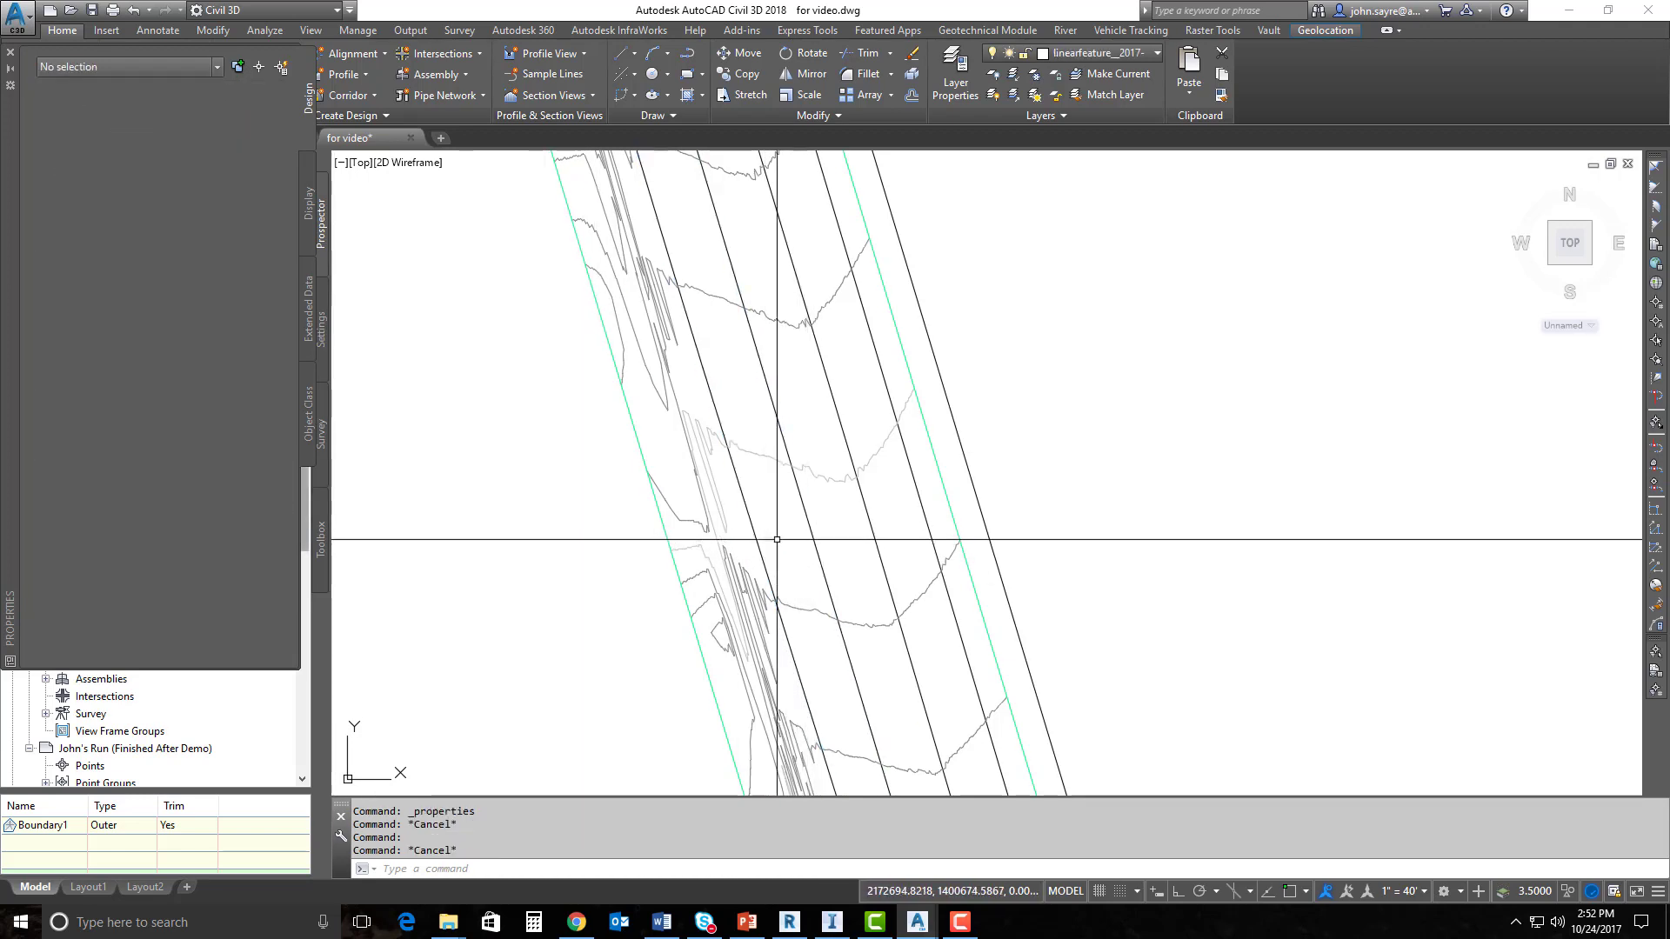
left_click(862, 503)
key("Escape")
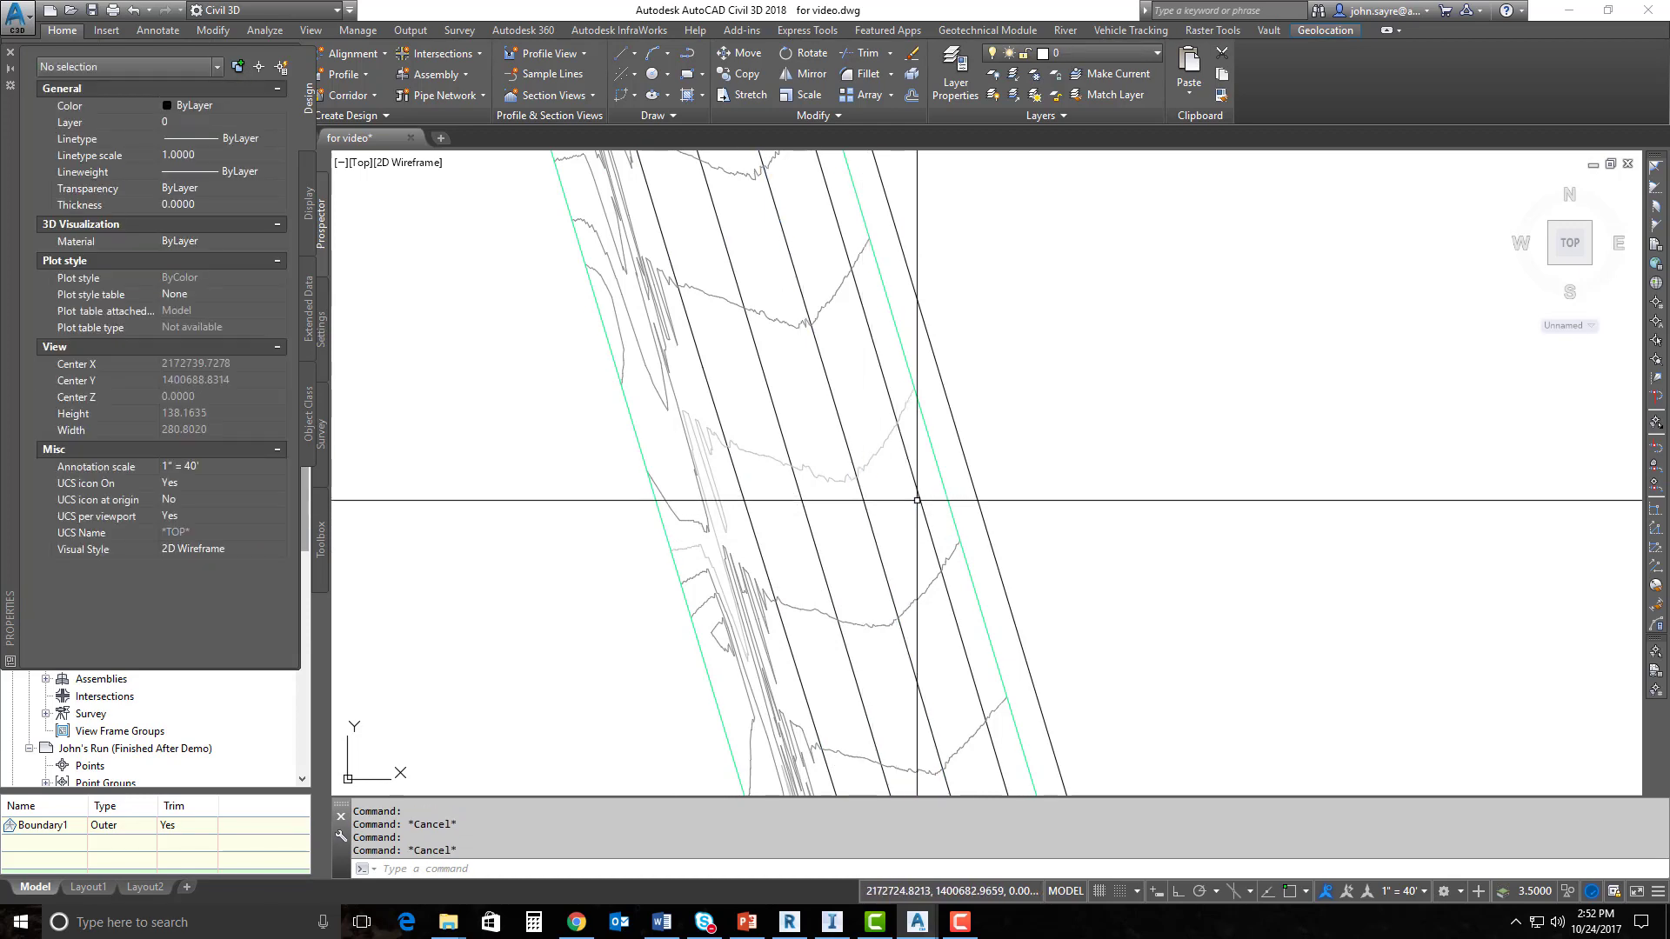
left_click(913, 500)
key("Escape")
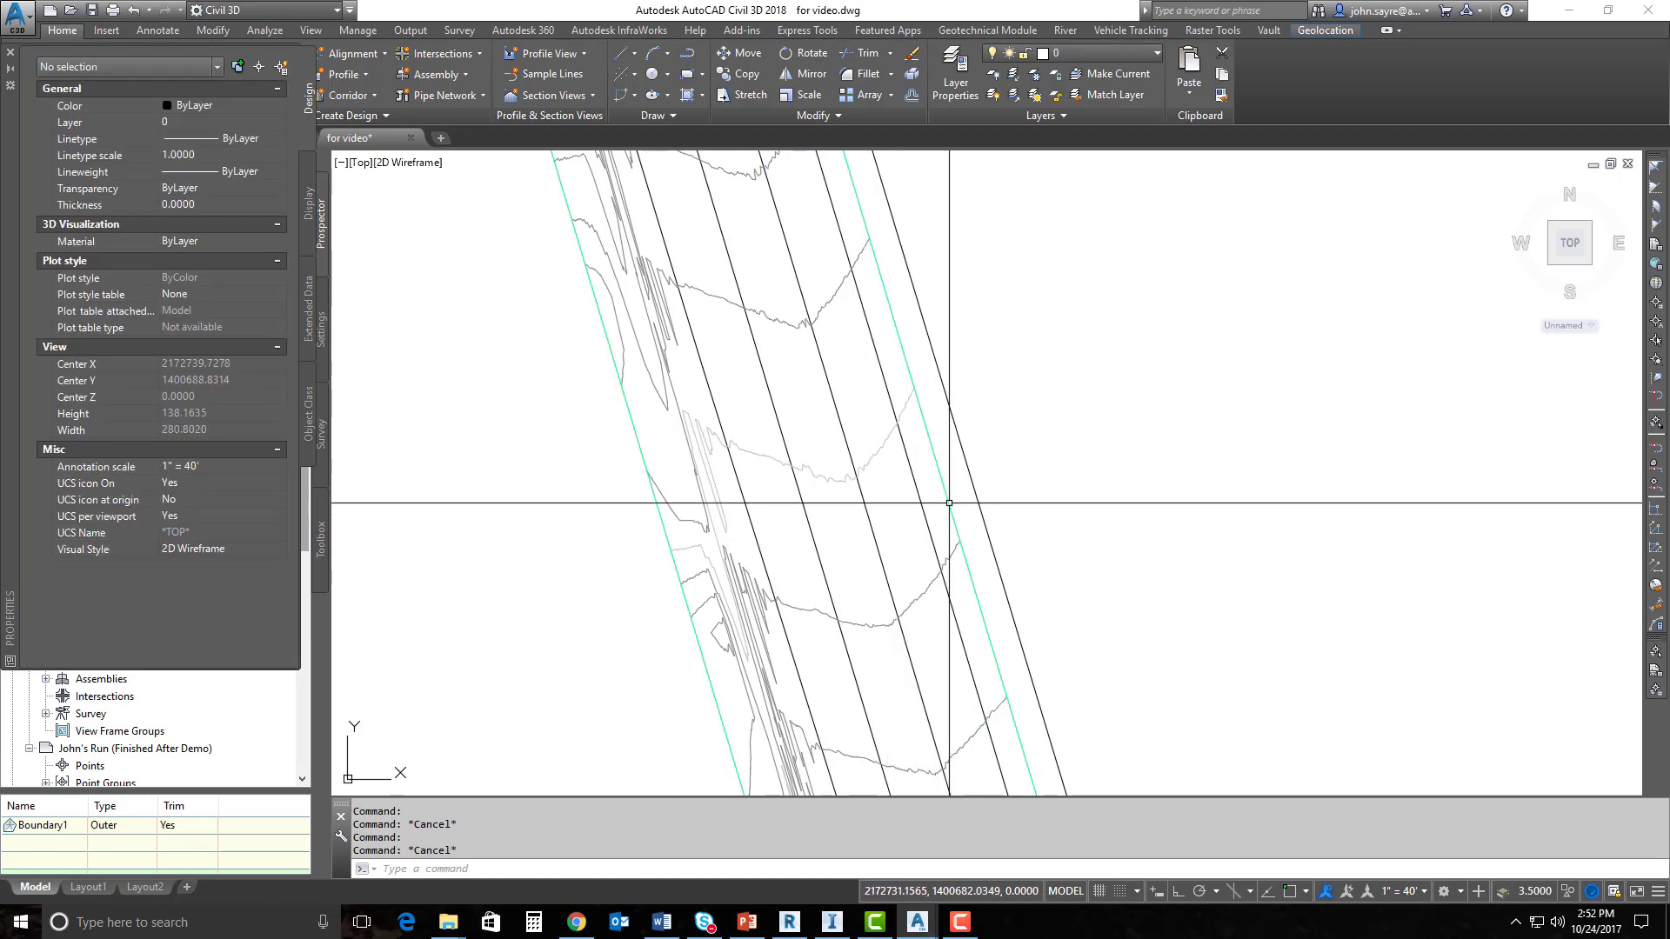
left_click(991, 548)
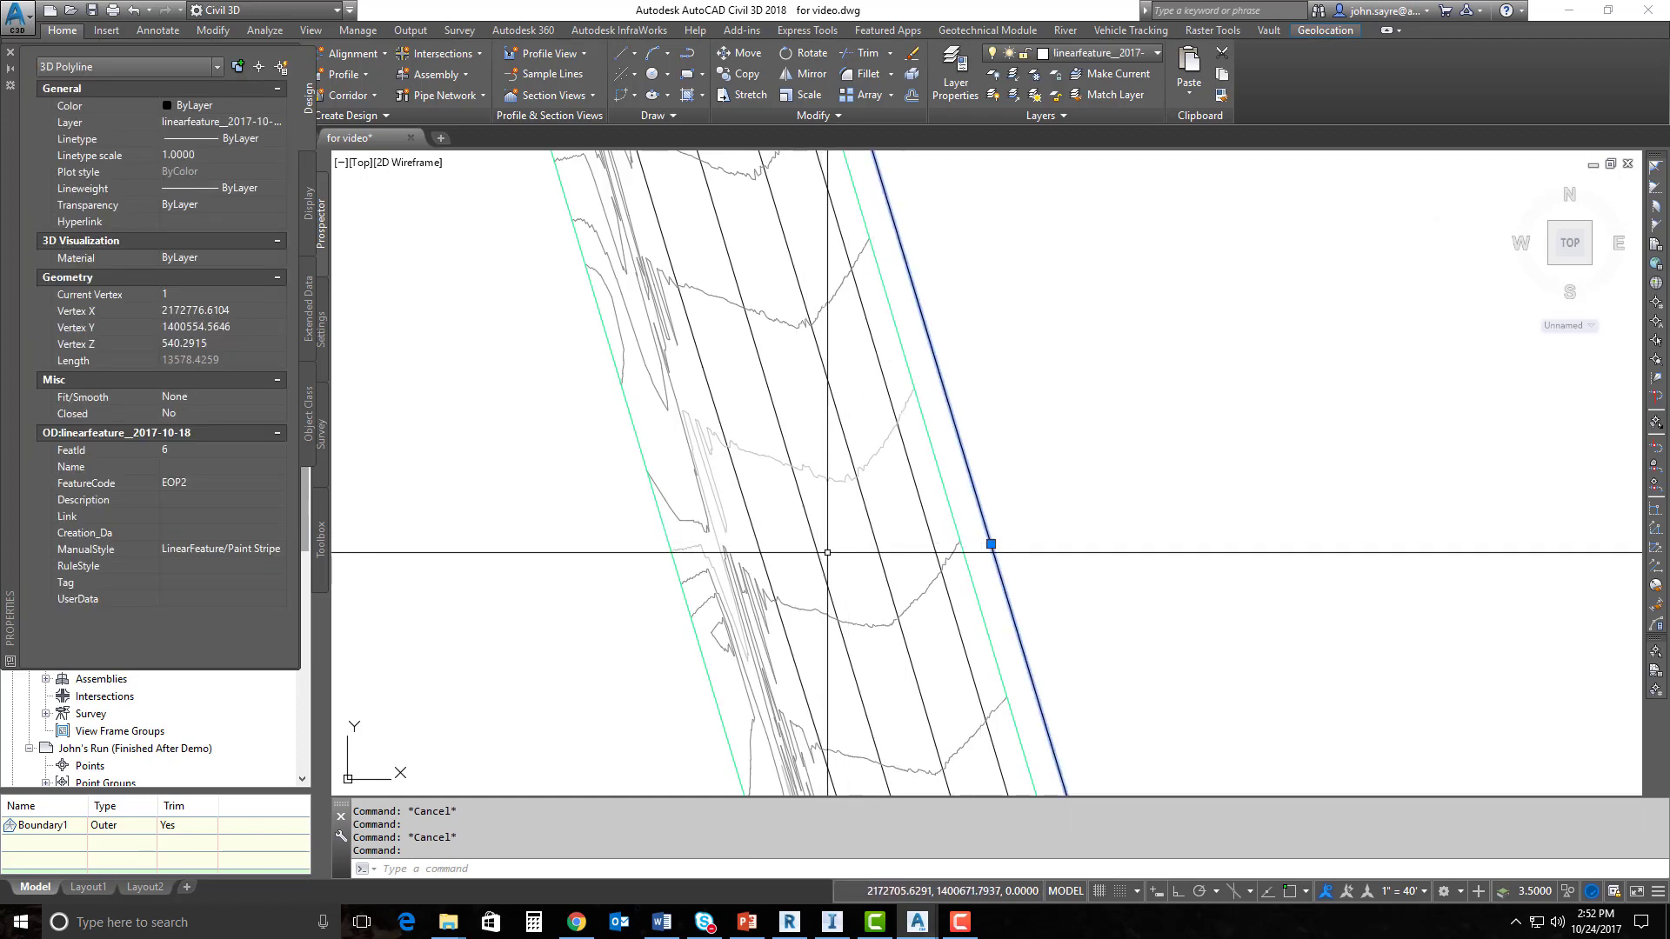
key("Escape")
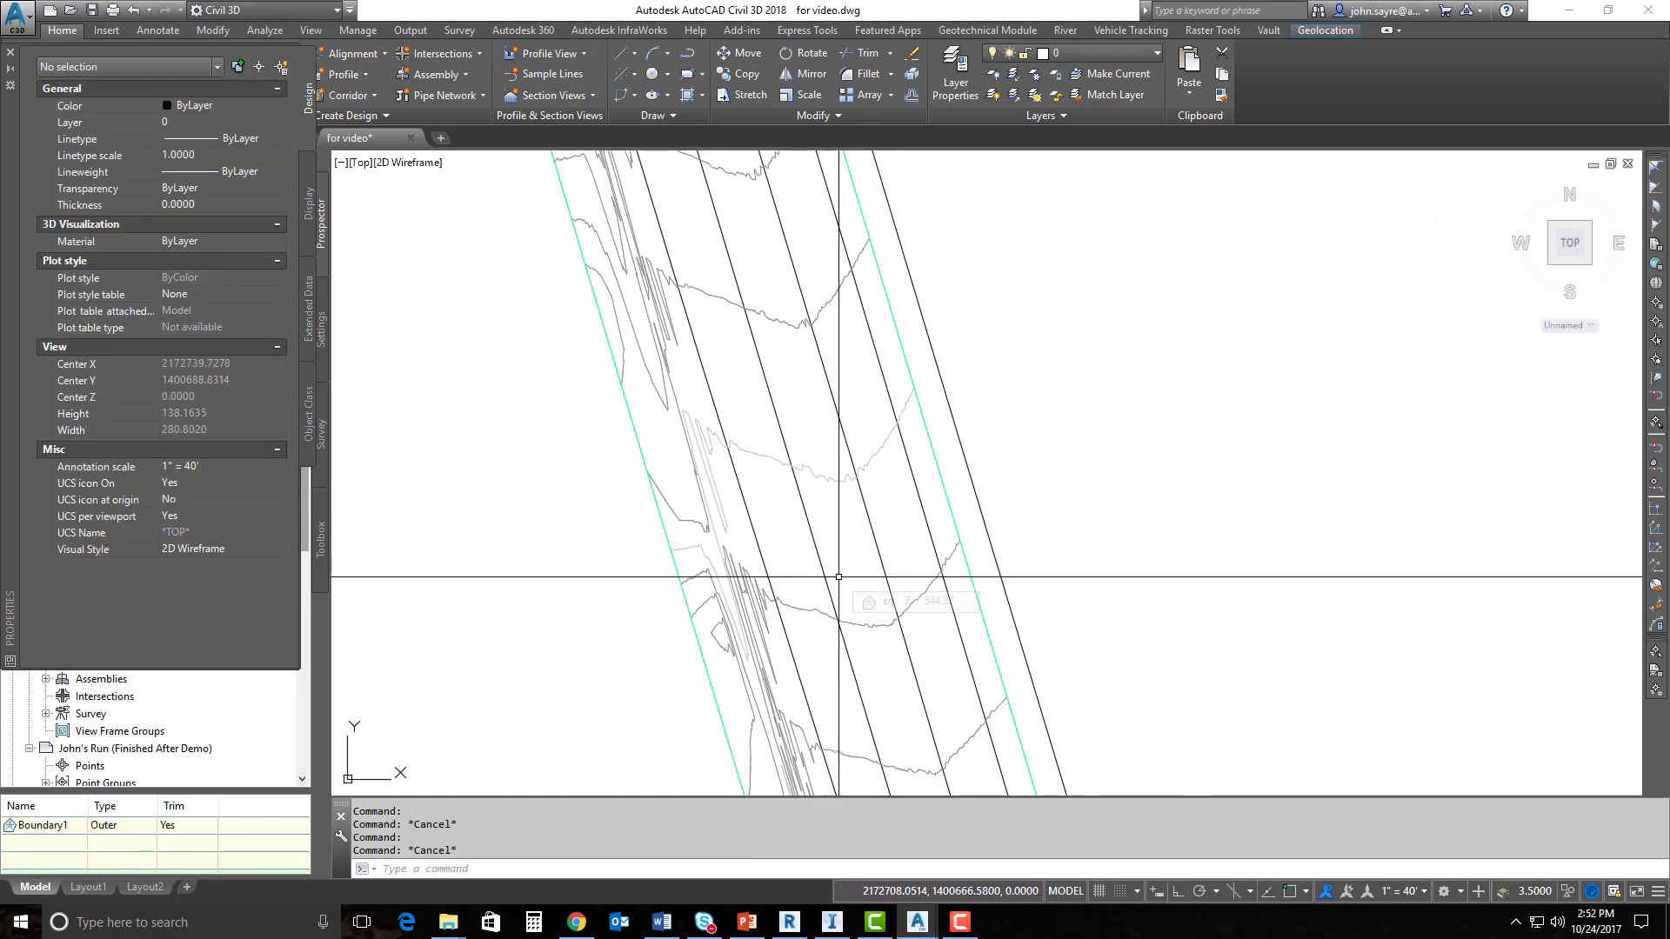
Check the properties of the lower piece of the interrupted middle paint stripe and close the object properties.
scroll(835, 578, "down", 6)
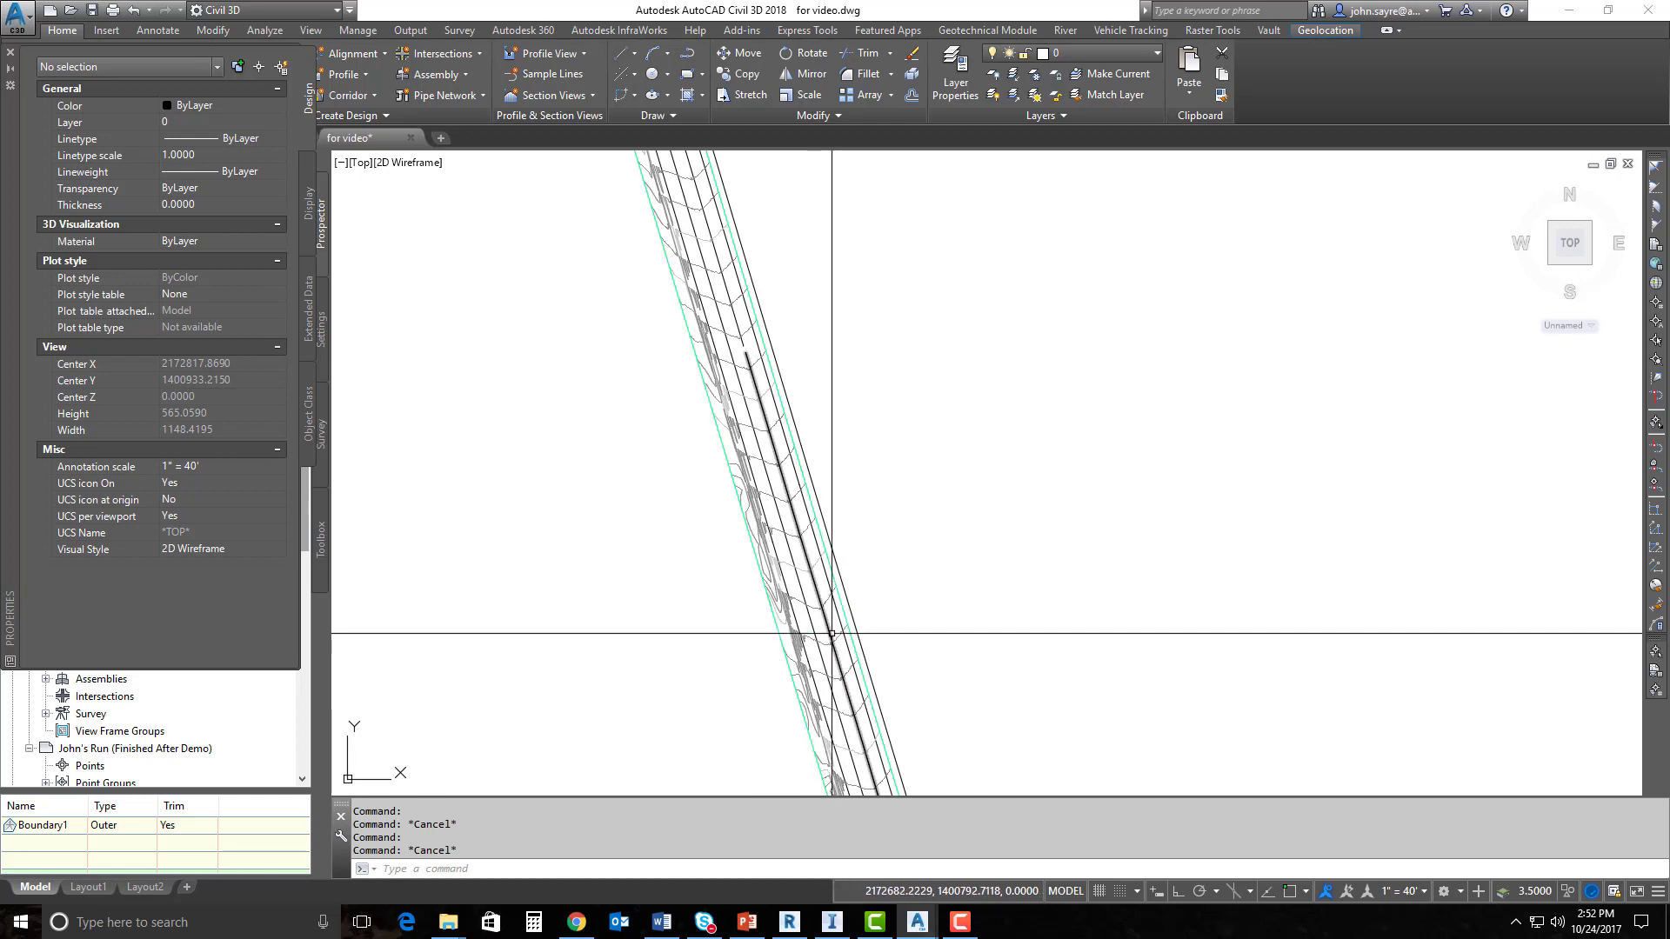
left_click(749, 365)
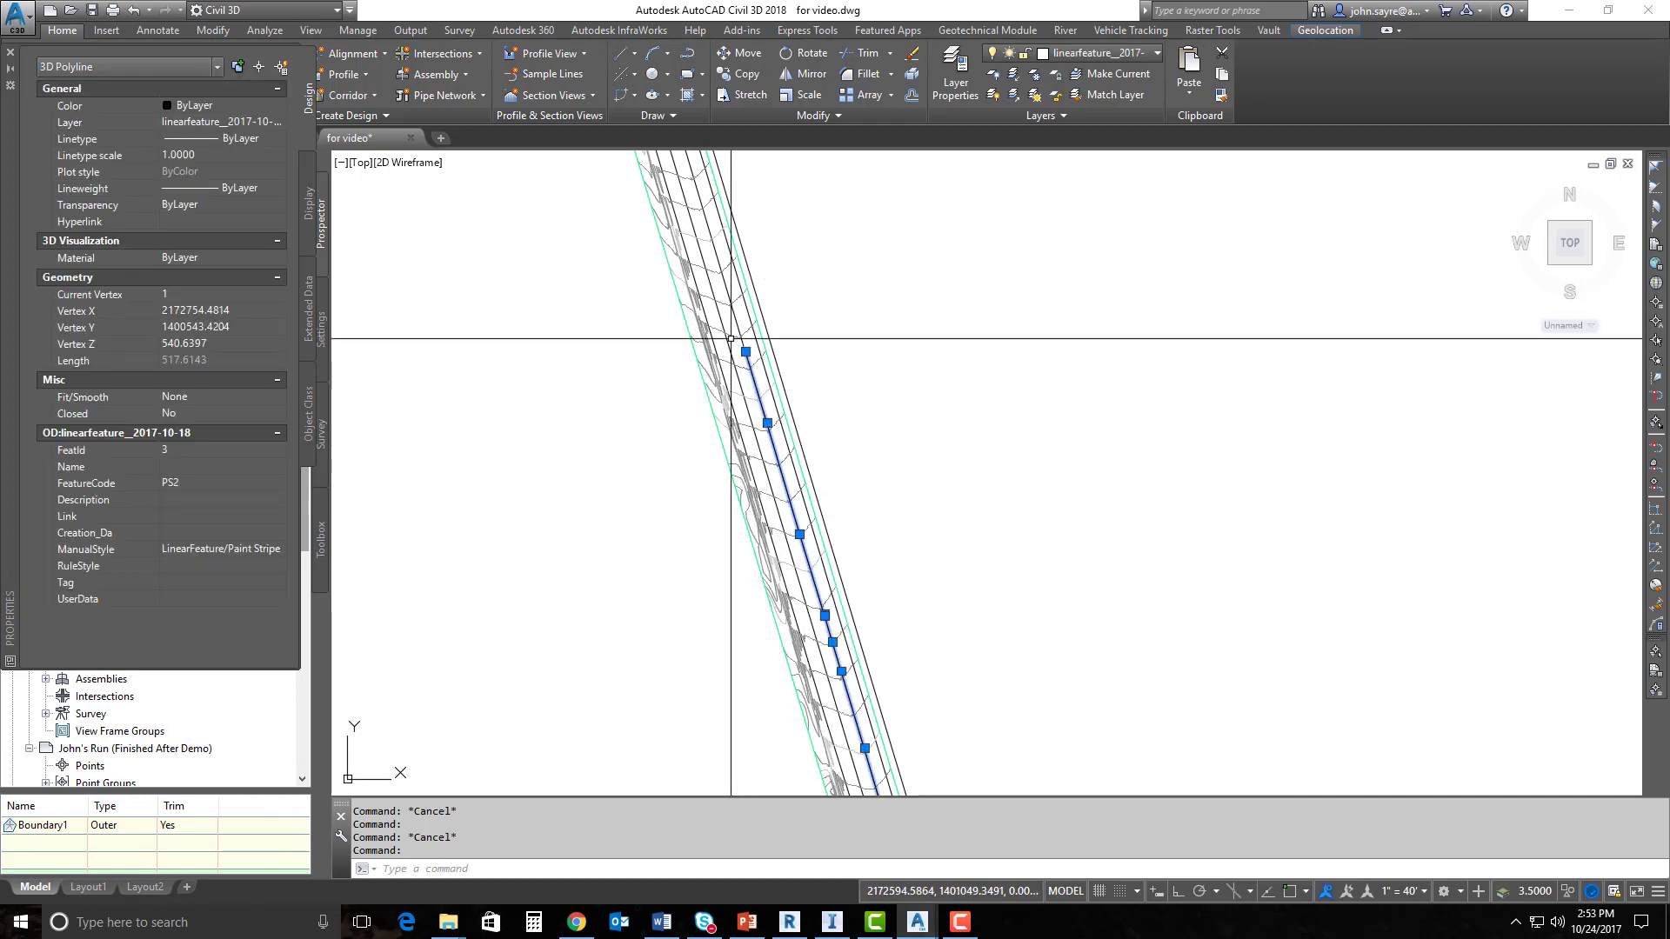
key("Escape")
scroll(732, 343, "up", 2)
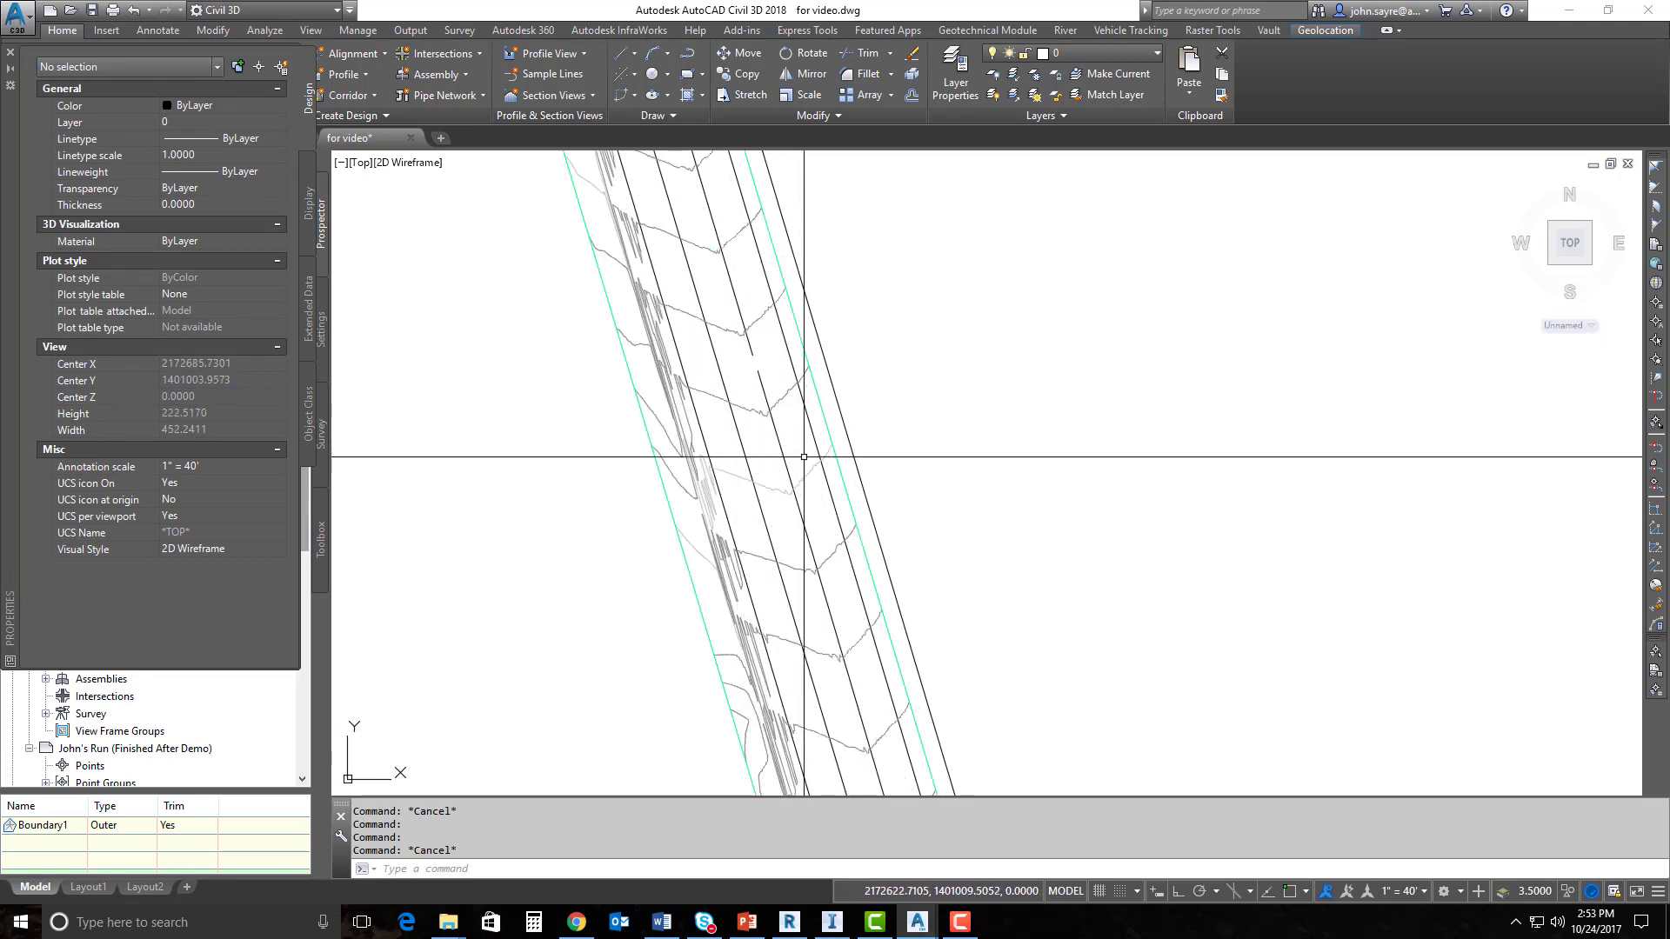
left_click(10, 54)
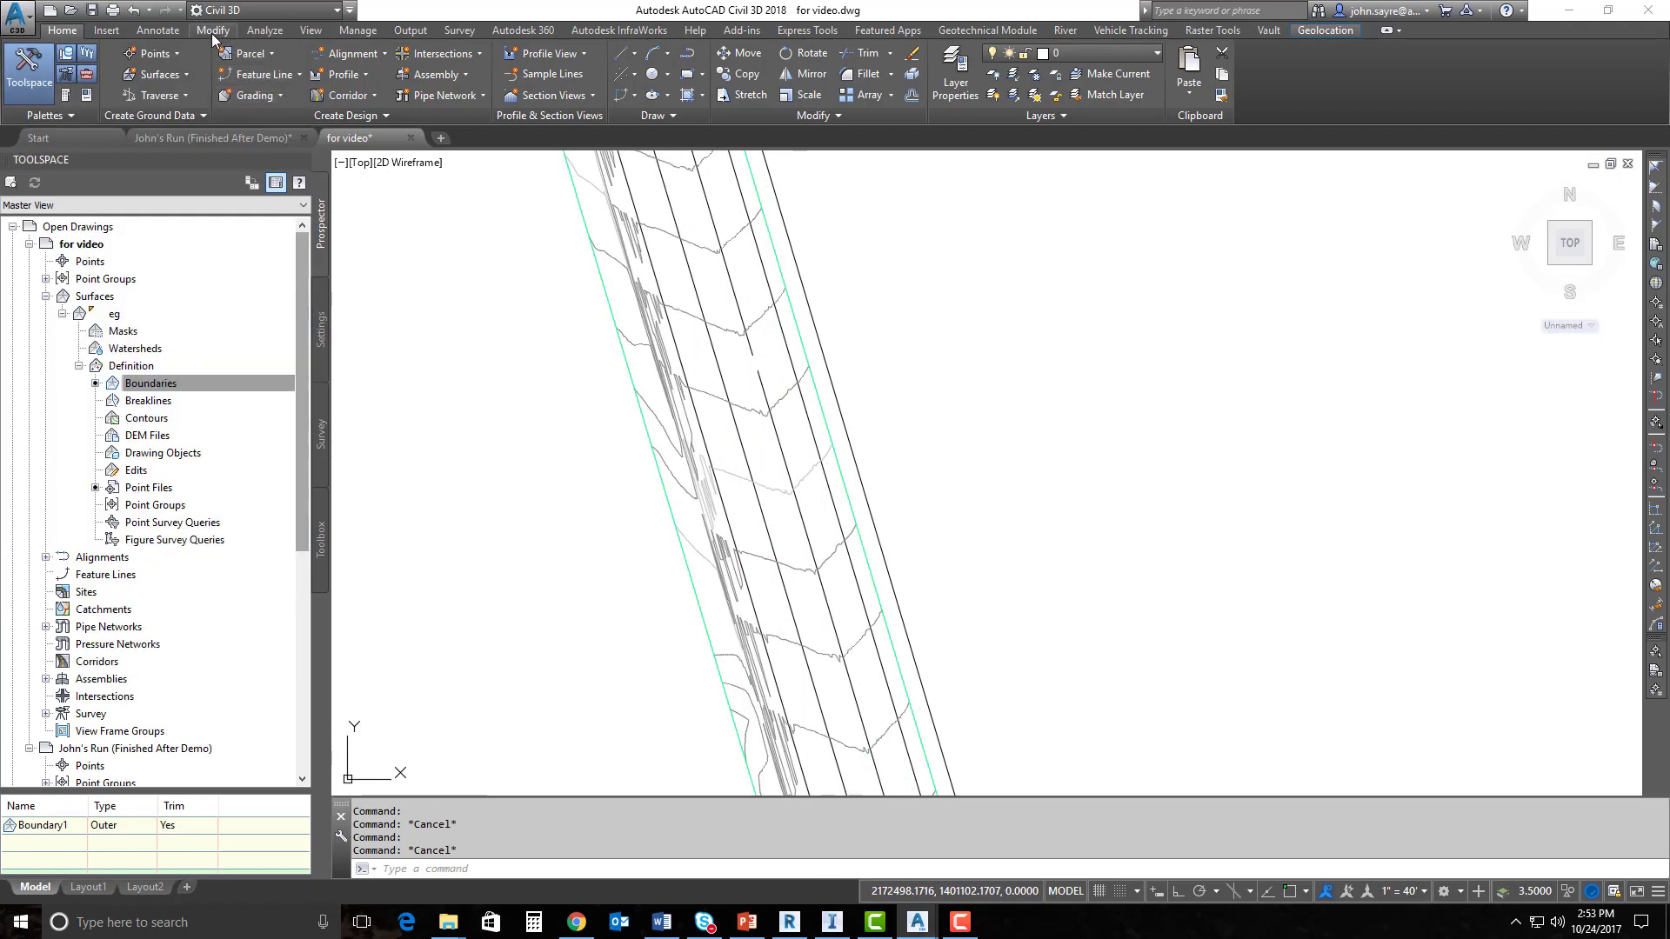
Convert the two pieces of the interrupted middle stripe from 3D polylines to 2D polylines.
left_click(214, 32)
left_click(214, 116)
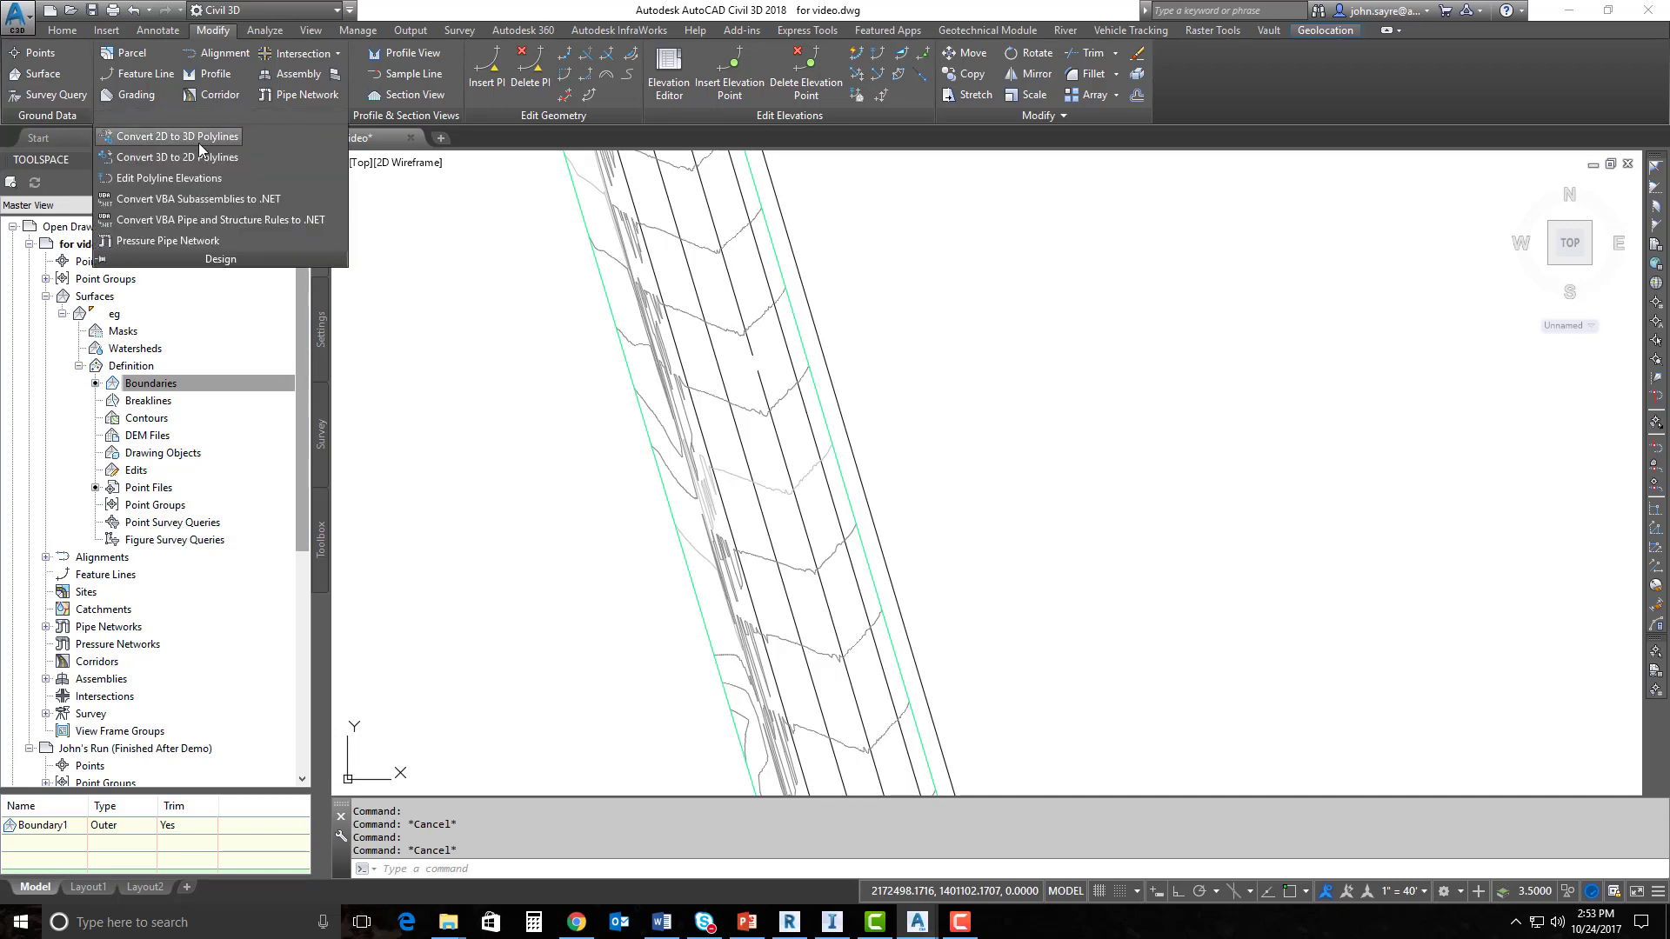
left_click(170, 159)
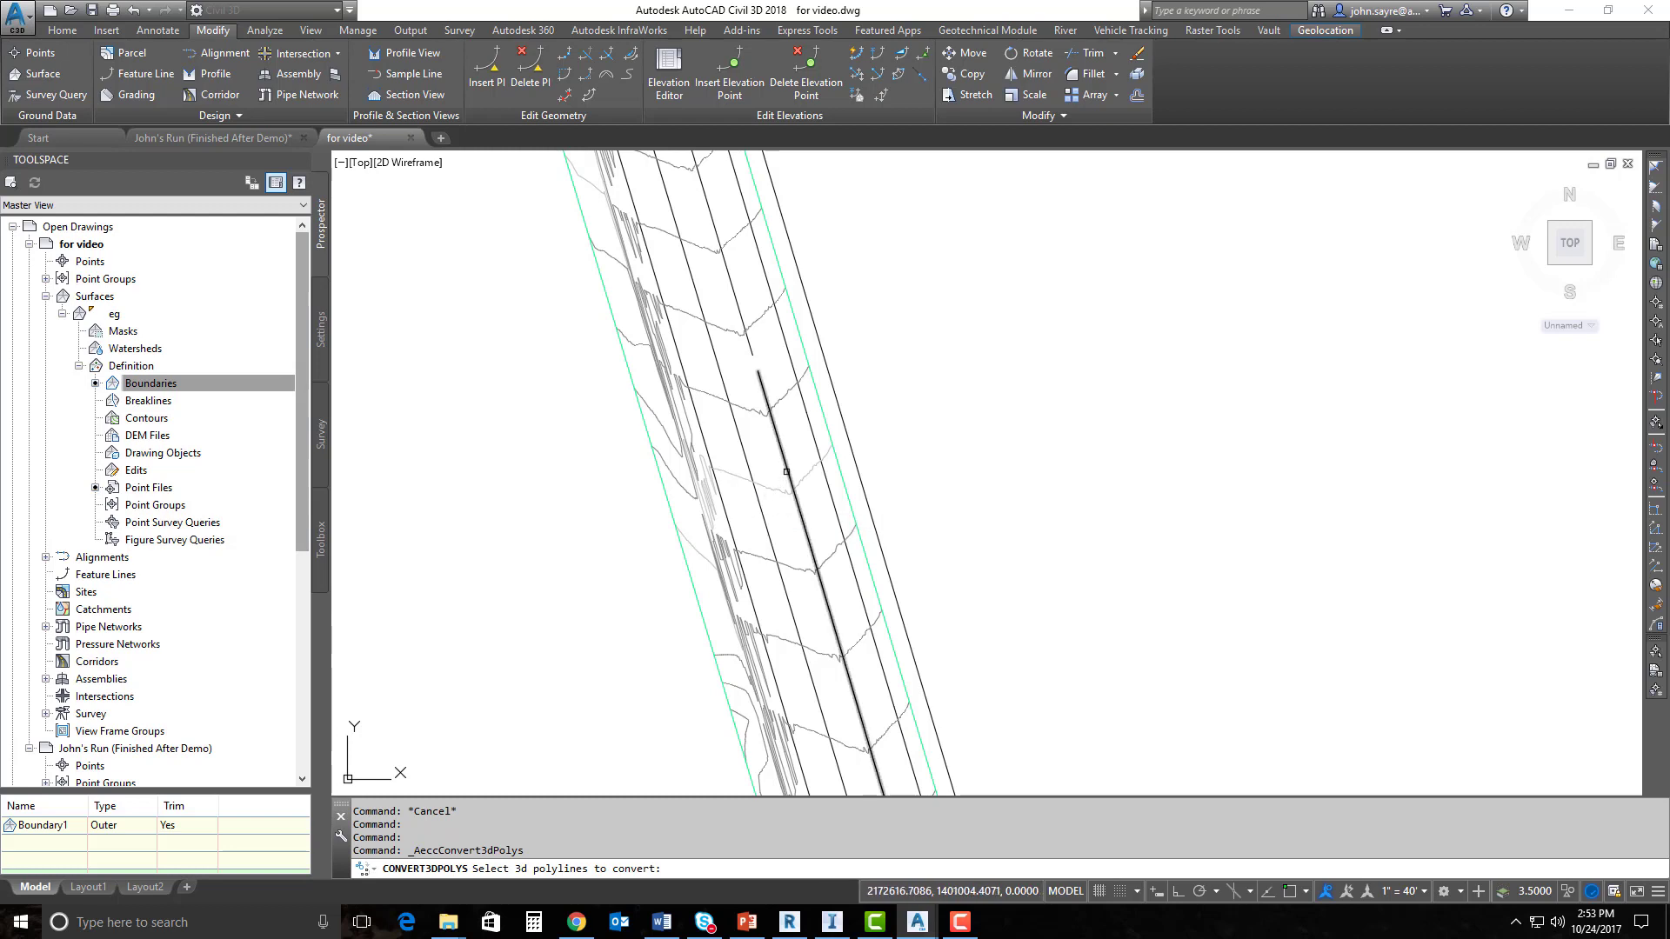
key("Return")
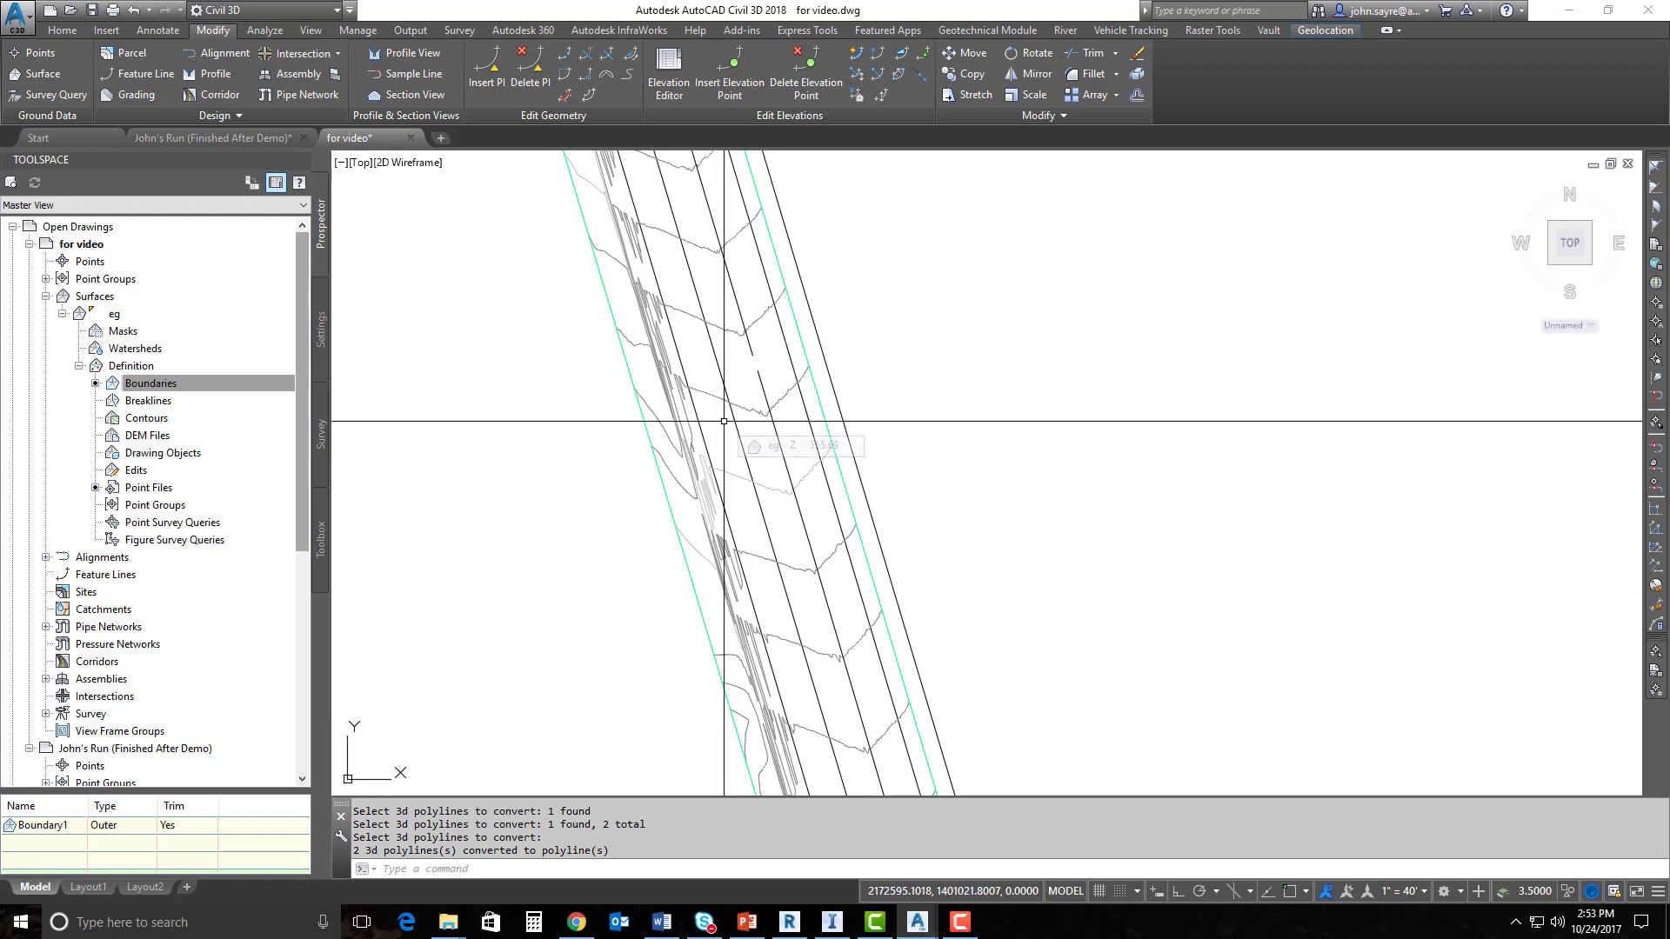
Set the elevation of both converted stripe polylines to 0 in their object properties.
left_click(783, 448)
right_click(783, 461)
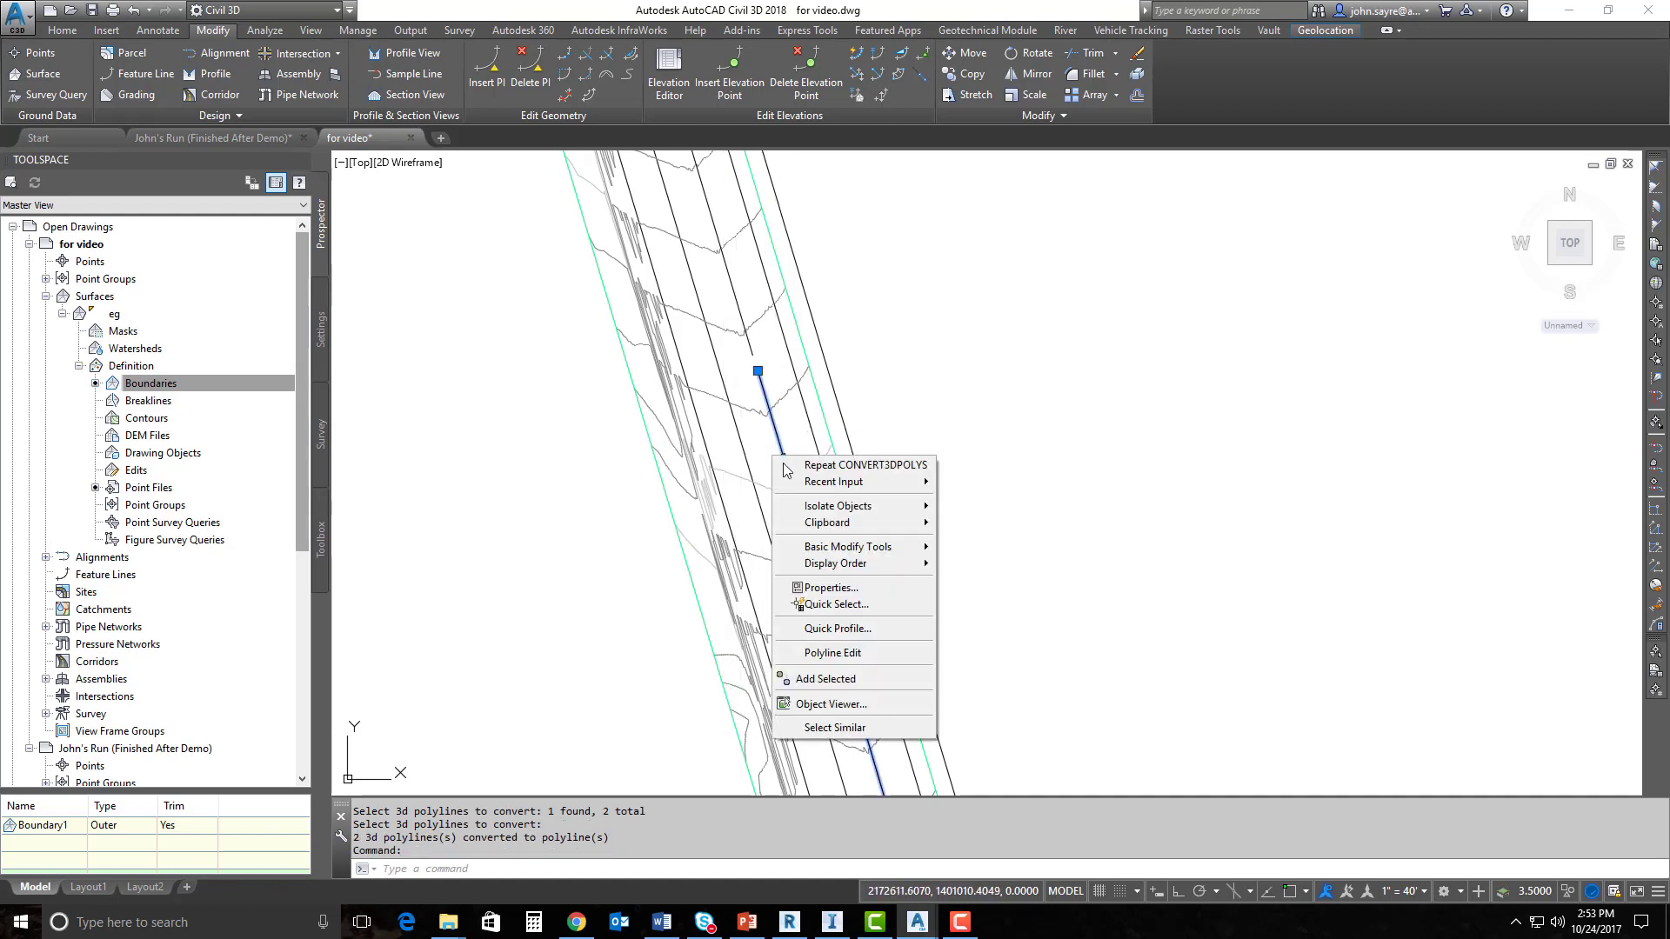
left_click(824, 589)
left_click(222, 412)
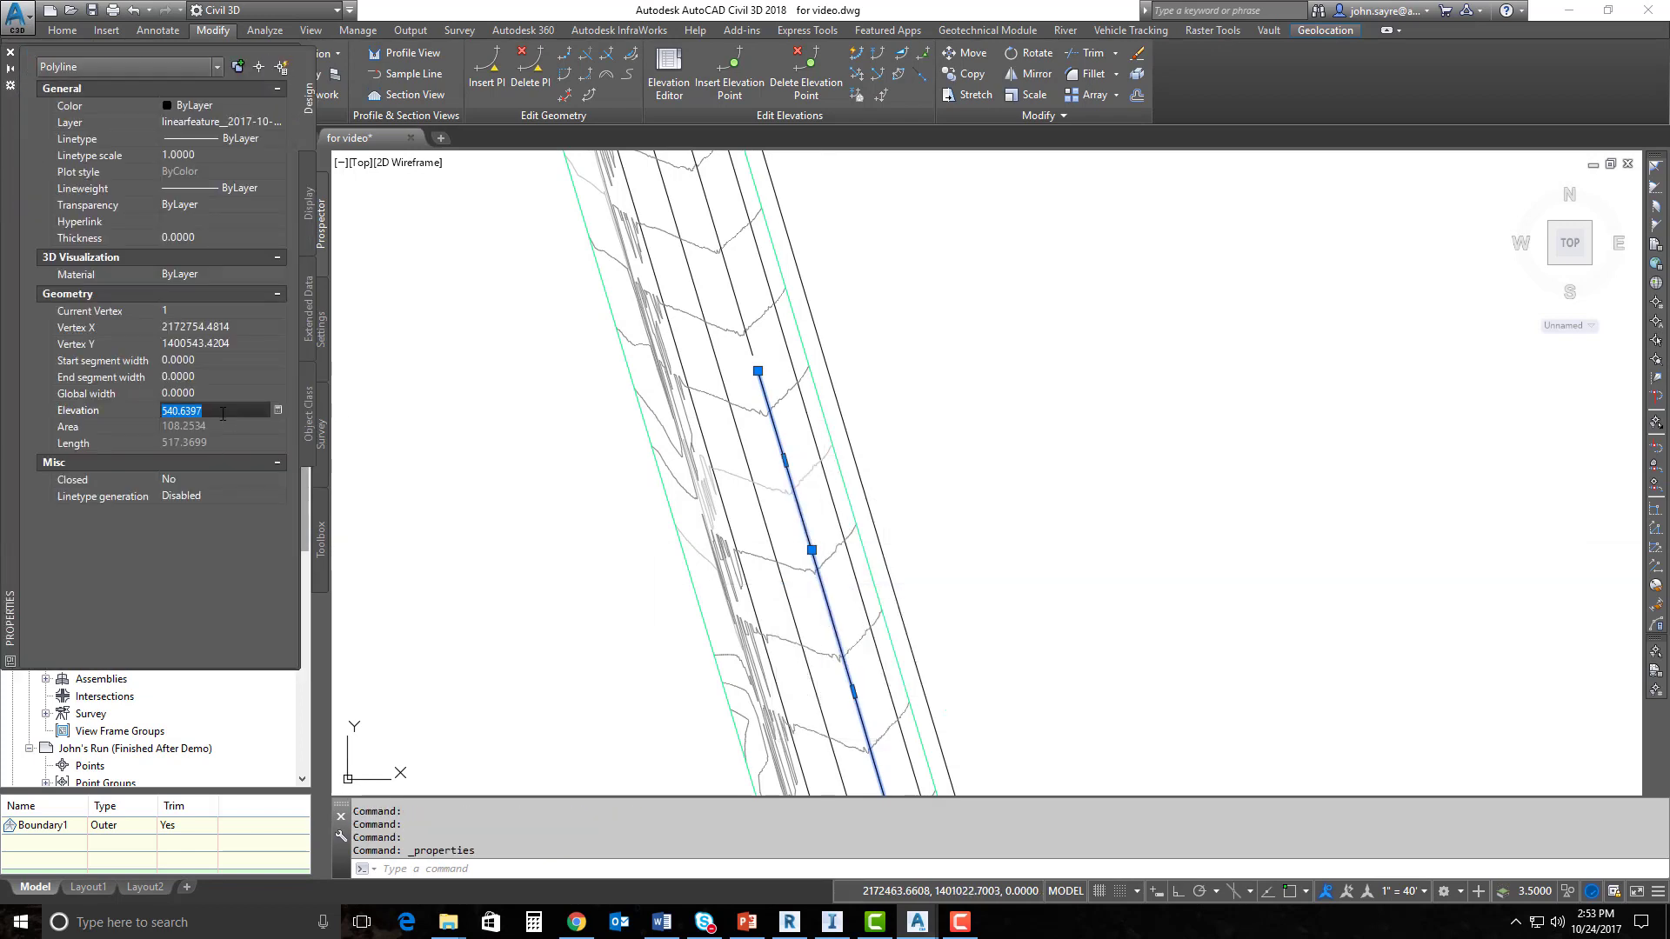
key("Escape")
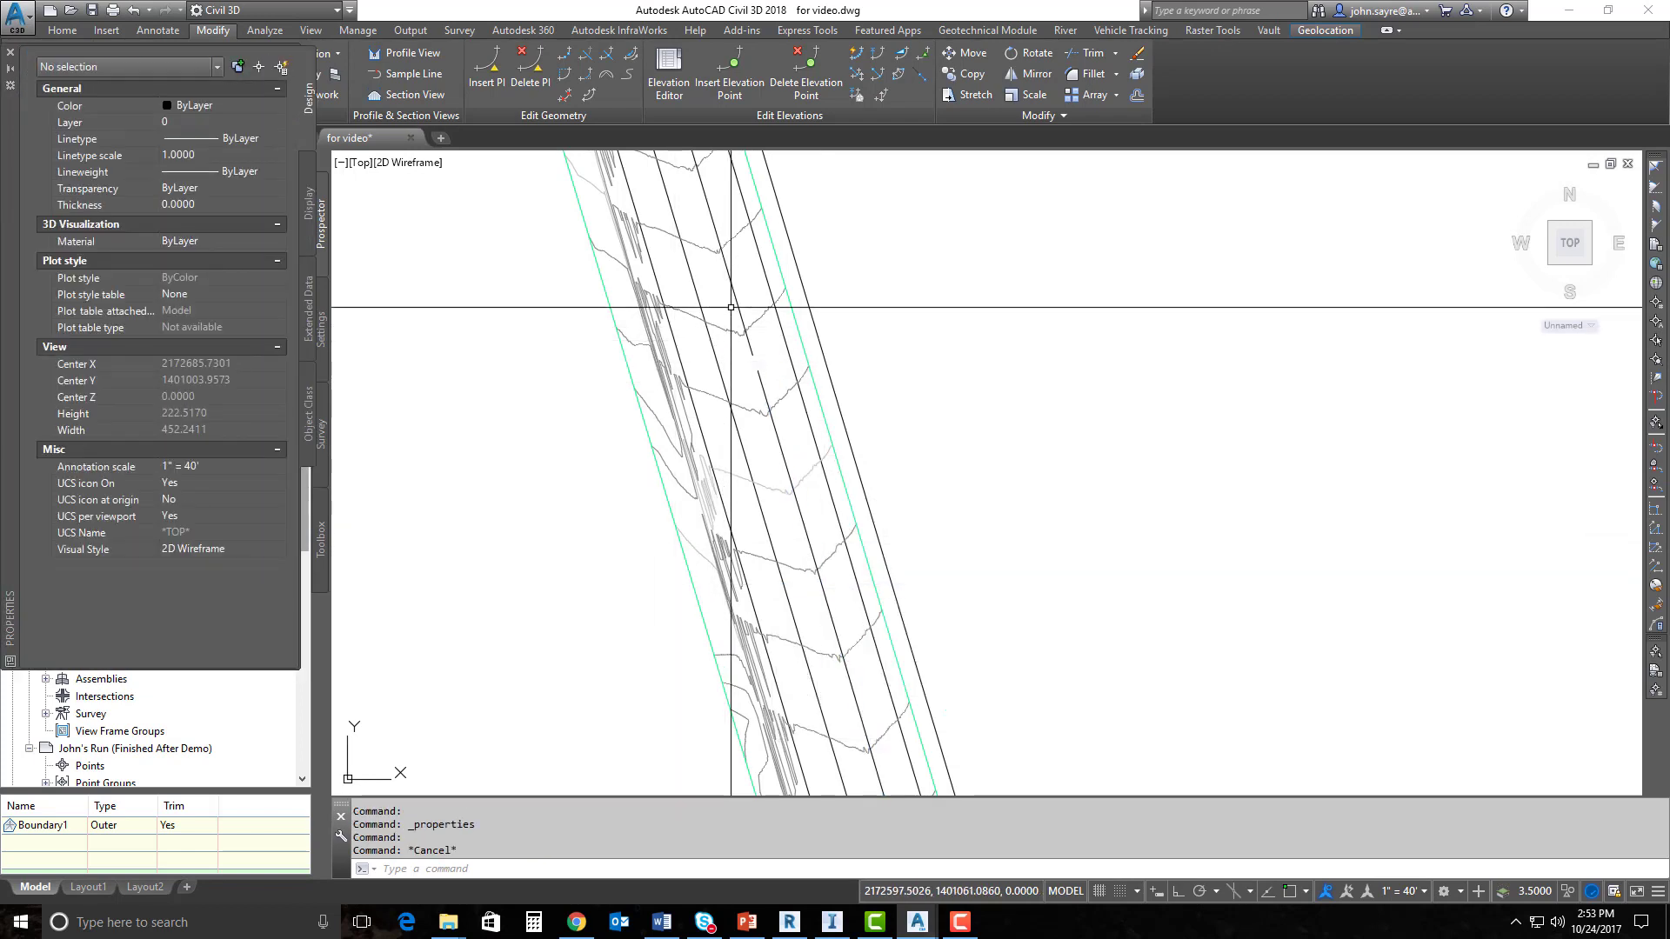
left_click(735, 295)
left_click(237, 410)
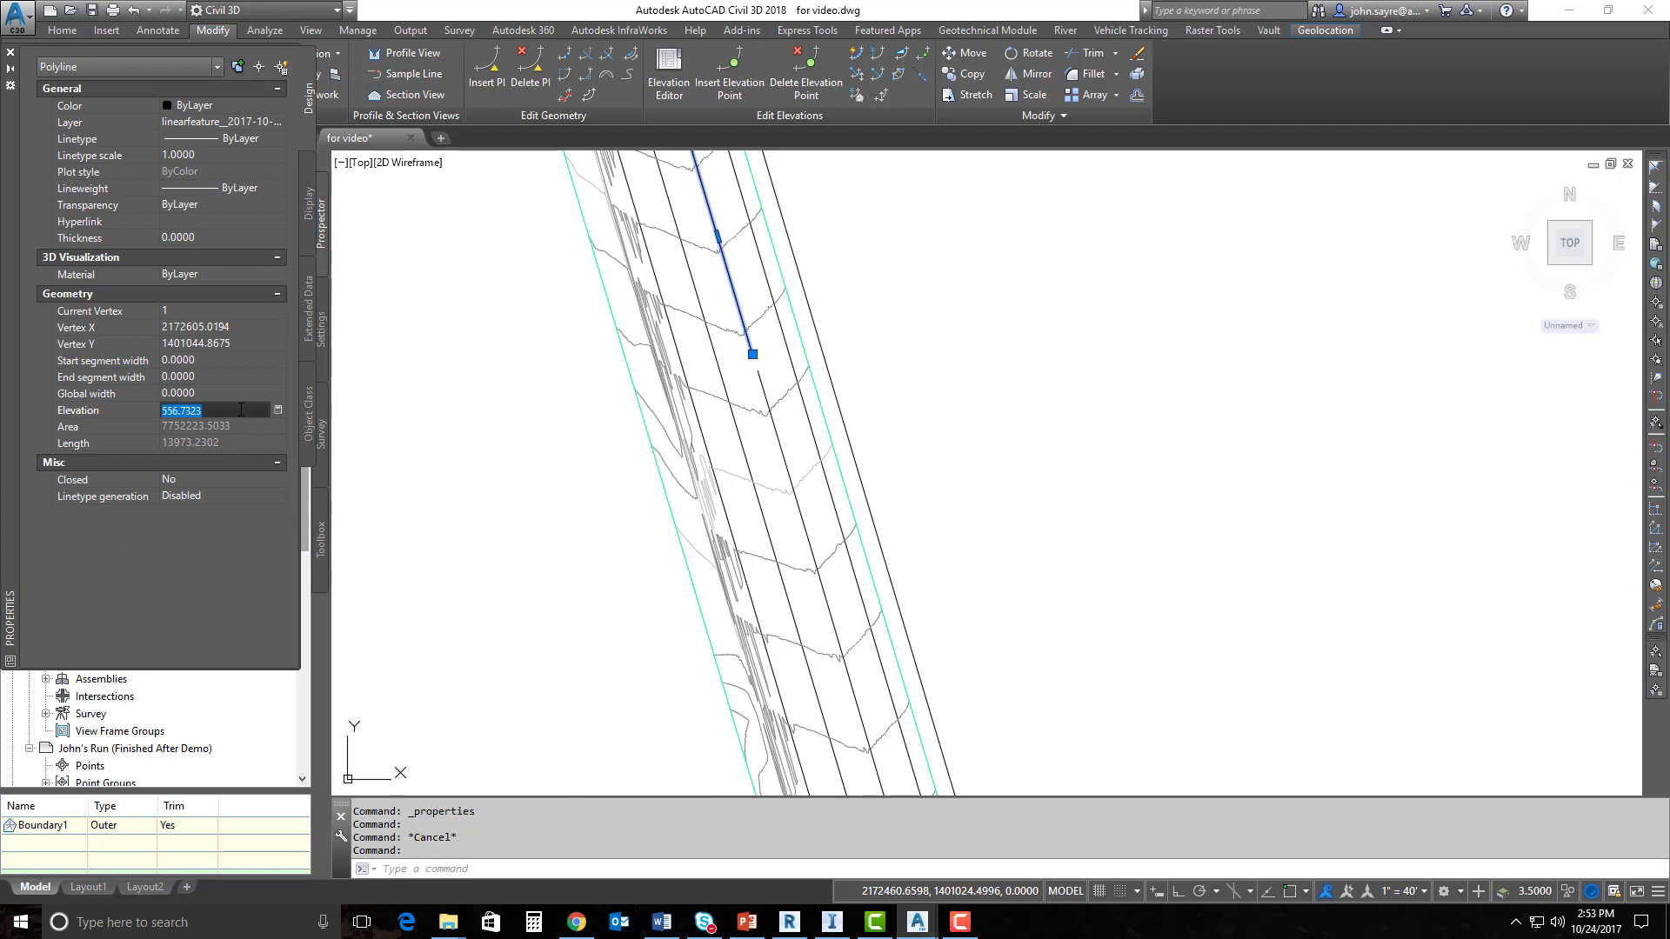
type("0")
left_click(11, 54)
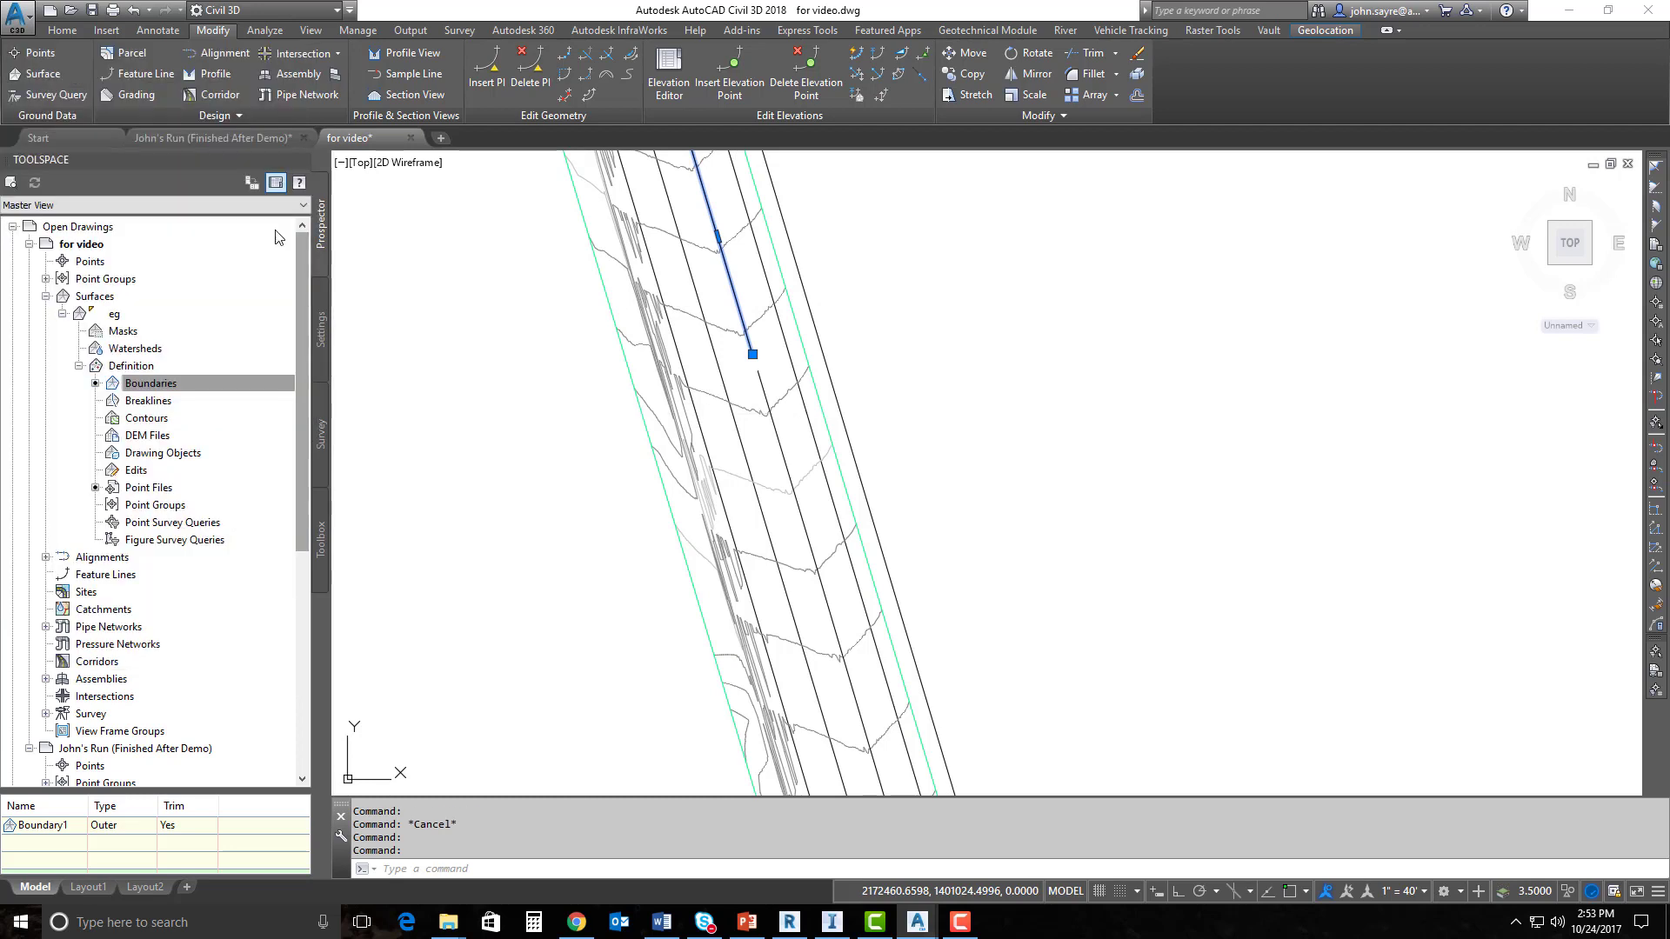
Stretch the end of the upper stripe polyline to the start of the lower one, closing the gap.
scroll(750, 360, "up", 5)
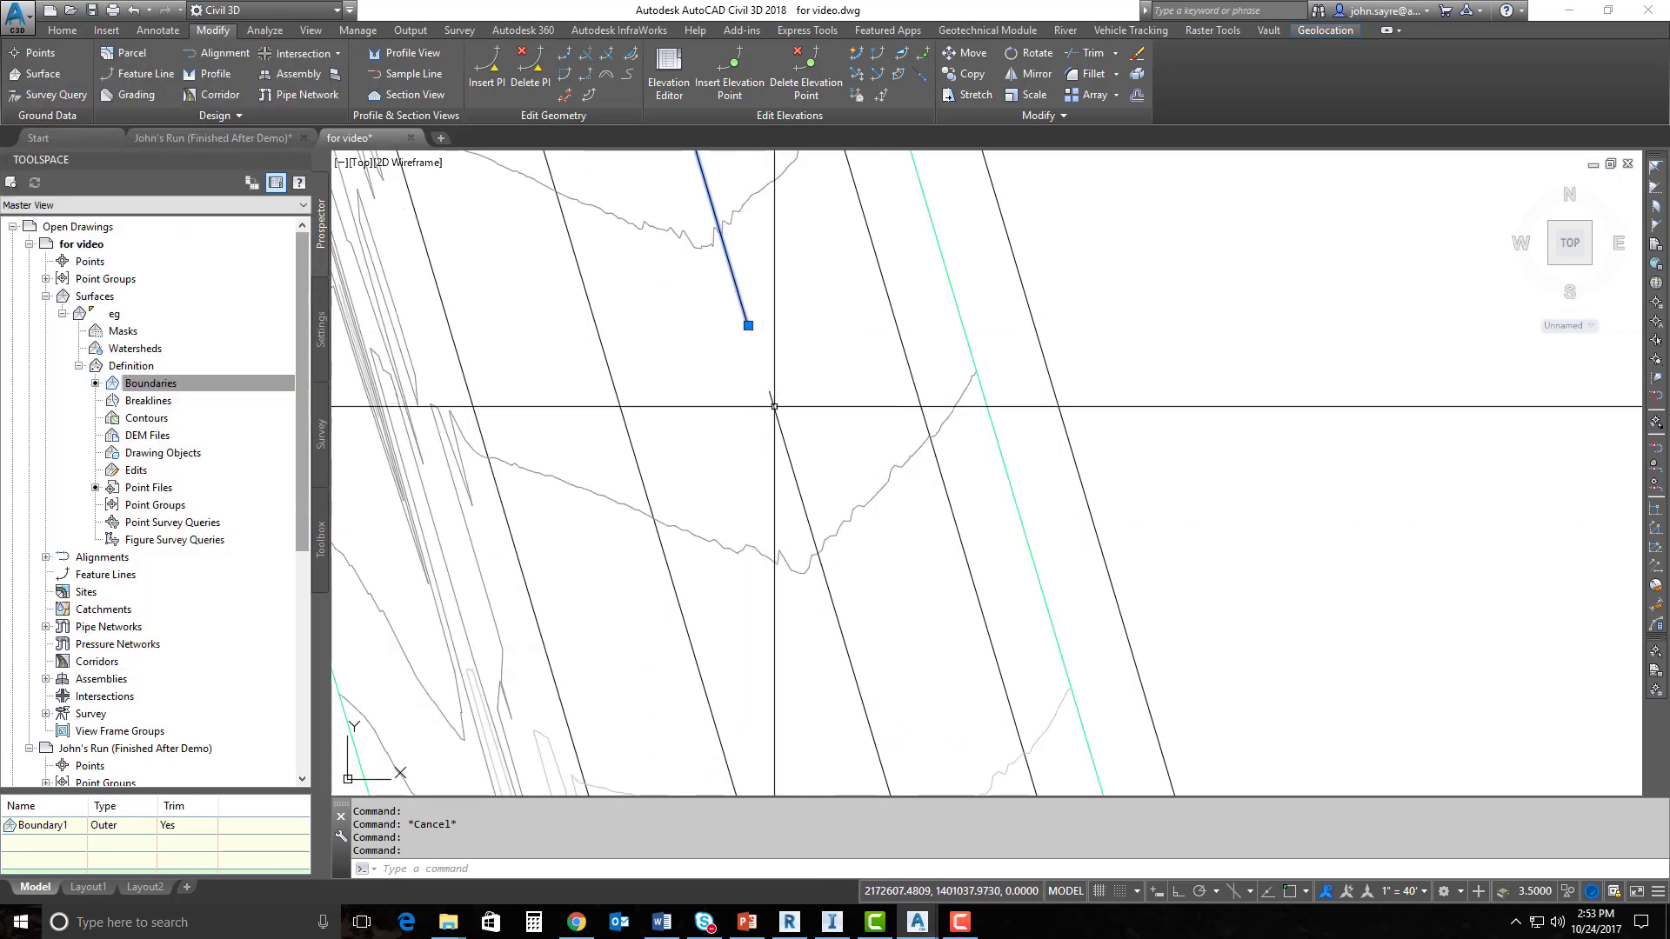
left_click(771, 397)
left_click(748, 325)
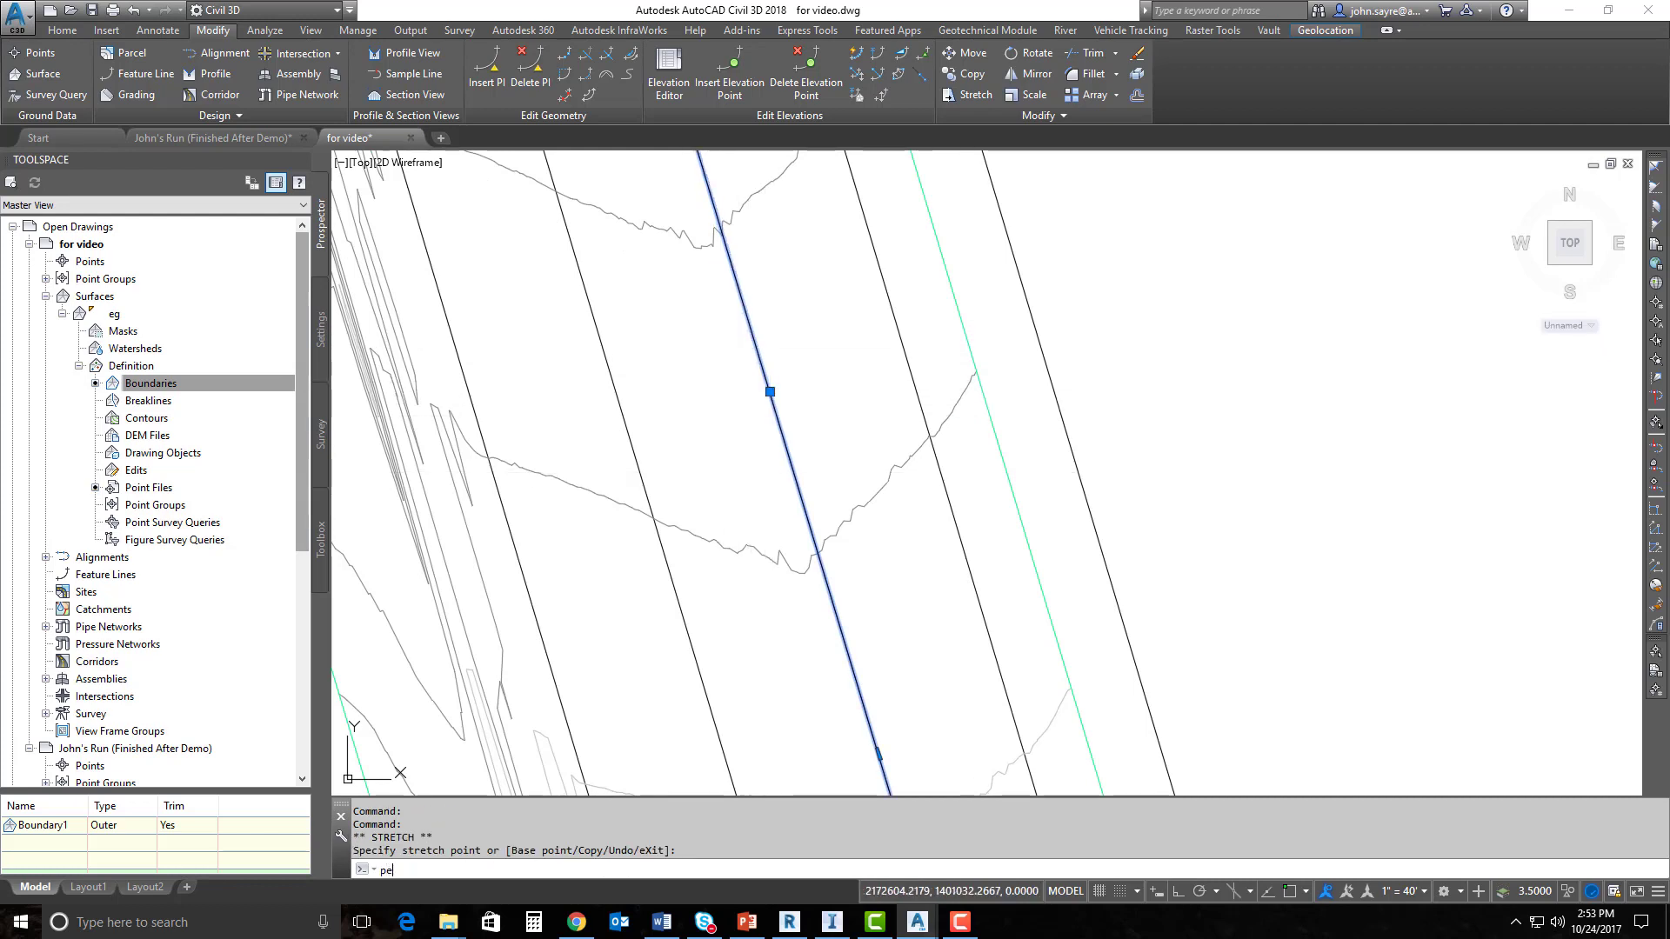
key("Escape")
key("Escape")
Join the two pieces of the middle stripe into one polyline with the PEDIT Join option.
type("PE")
key("Return")
left_click(786, 437)
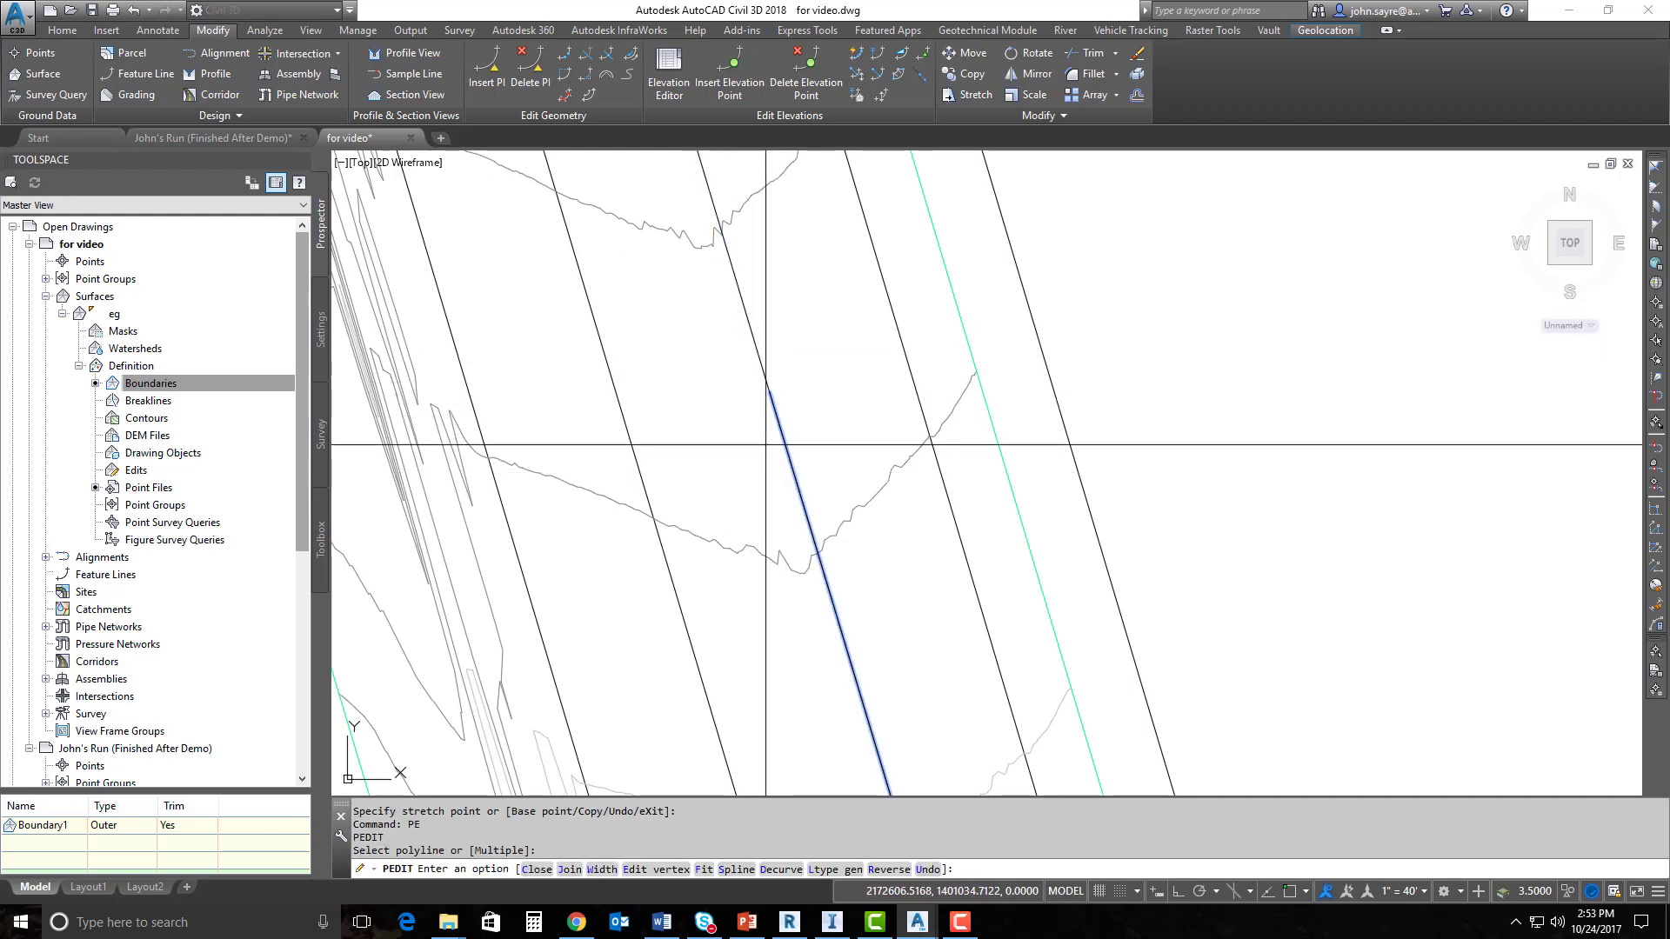
type("j")
key("Return")
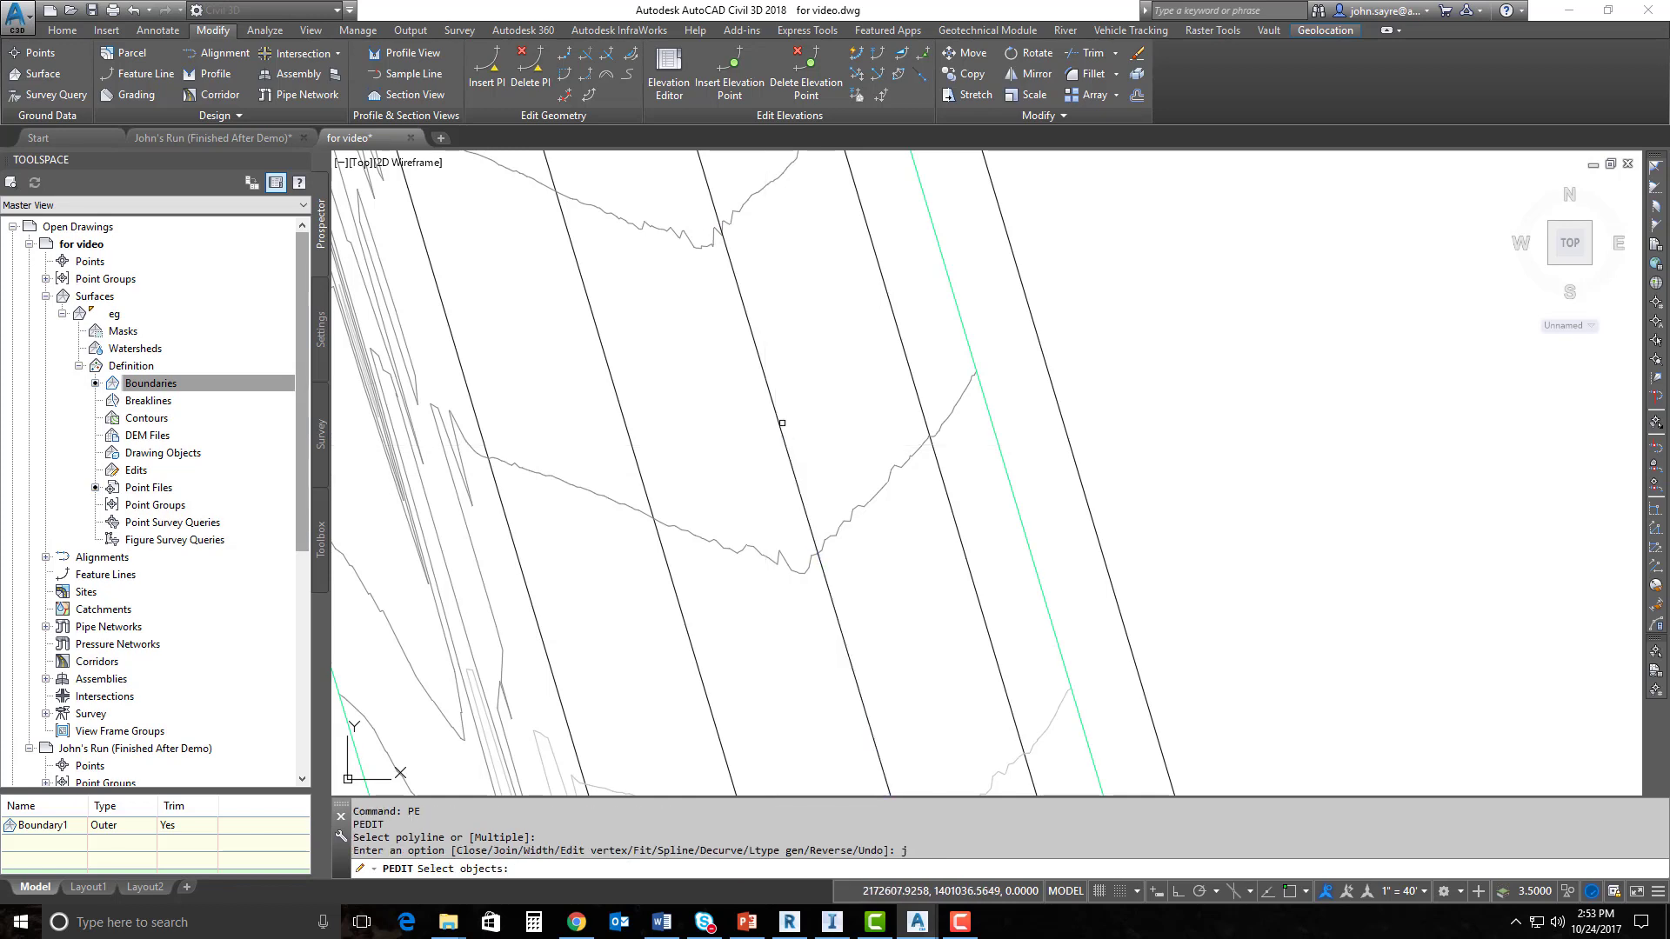
left_click(782, 423)
left_click(763, 372)
key("Return")
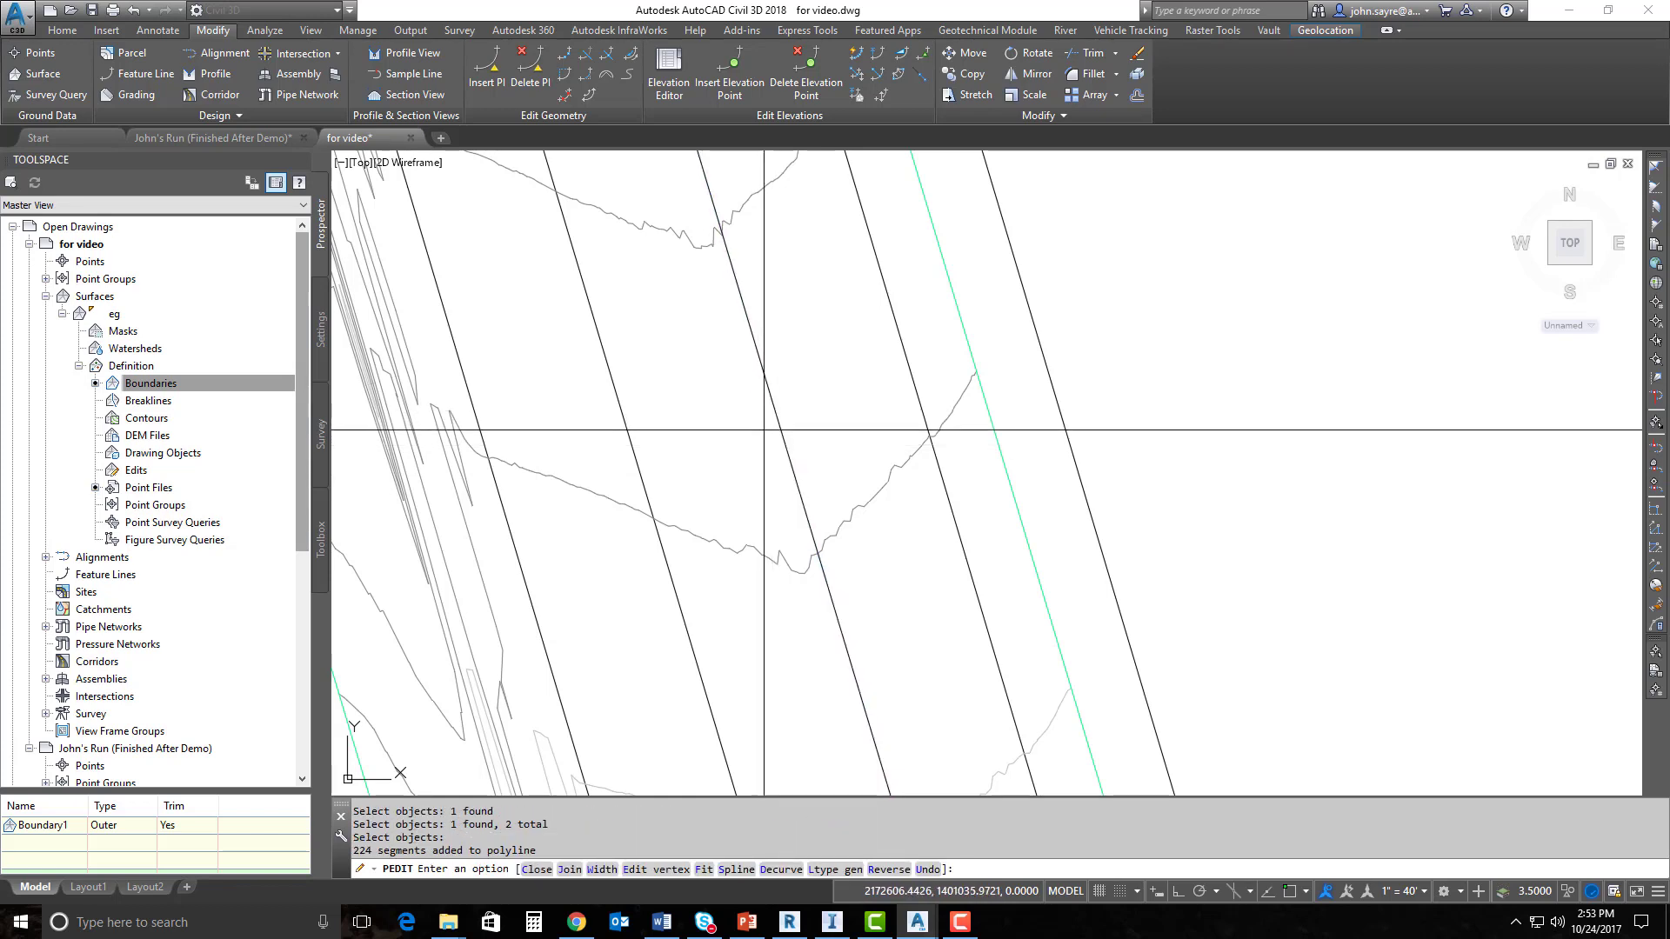
key("Return")
Stretch the lower end of the joined middle stripe back along its line to just inside the surface boundary.
scroll(758, 430, "down", 3)
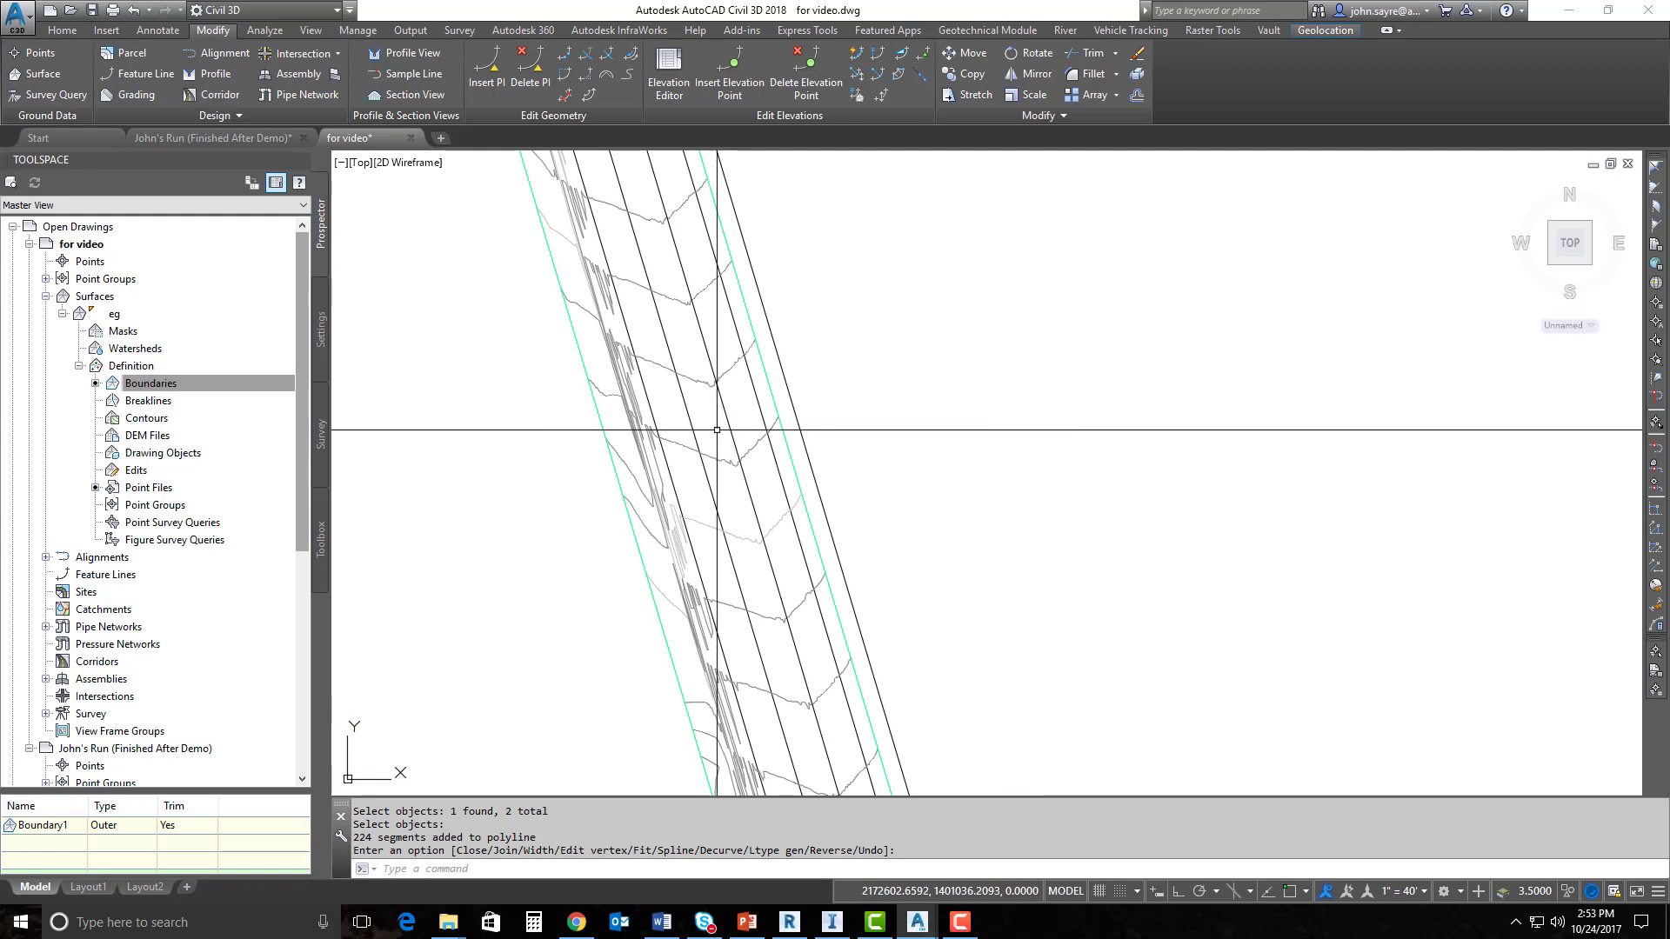
scroll(763, 513, "down", 5)
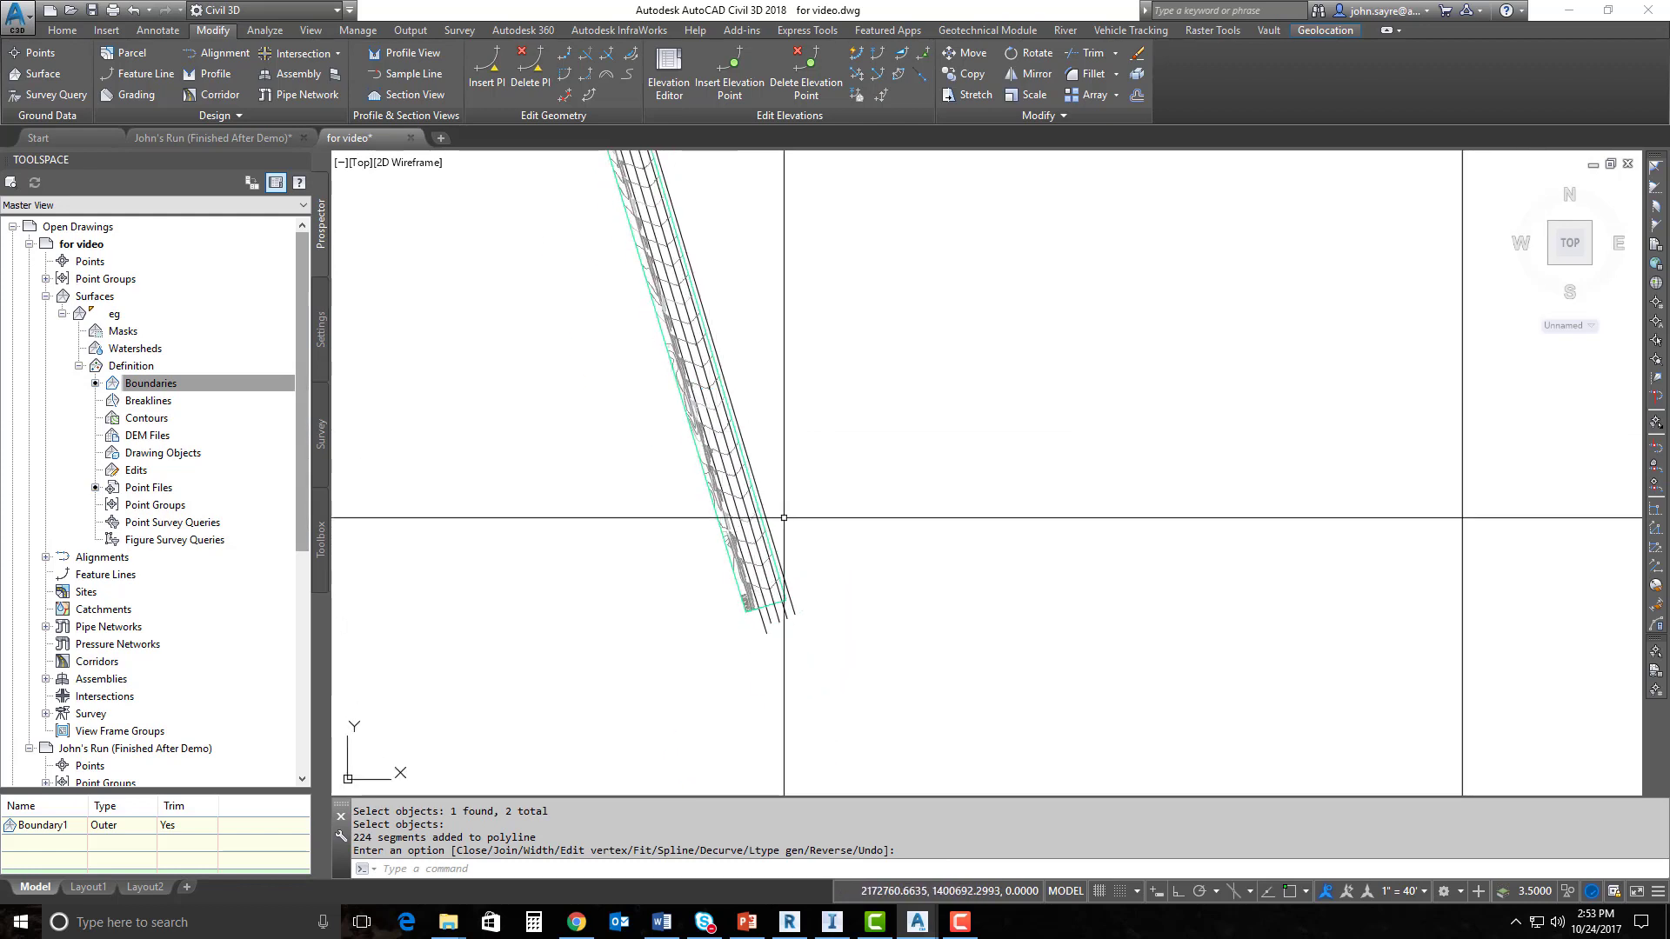
scroll(783, 517, "up", 5)
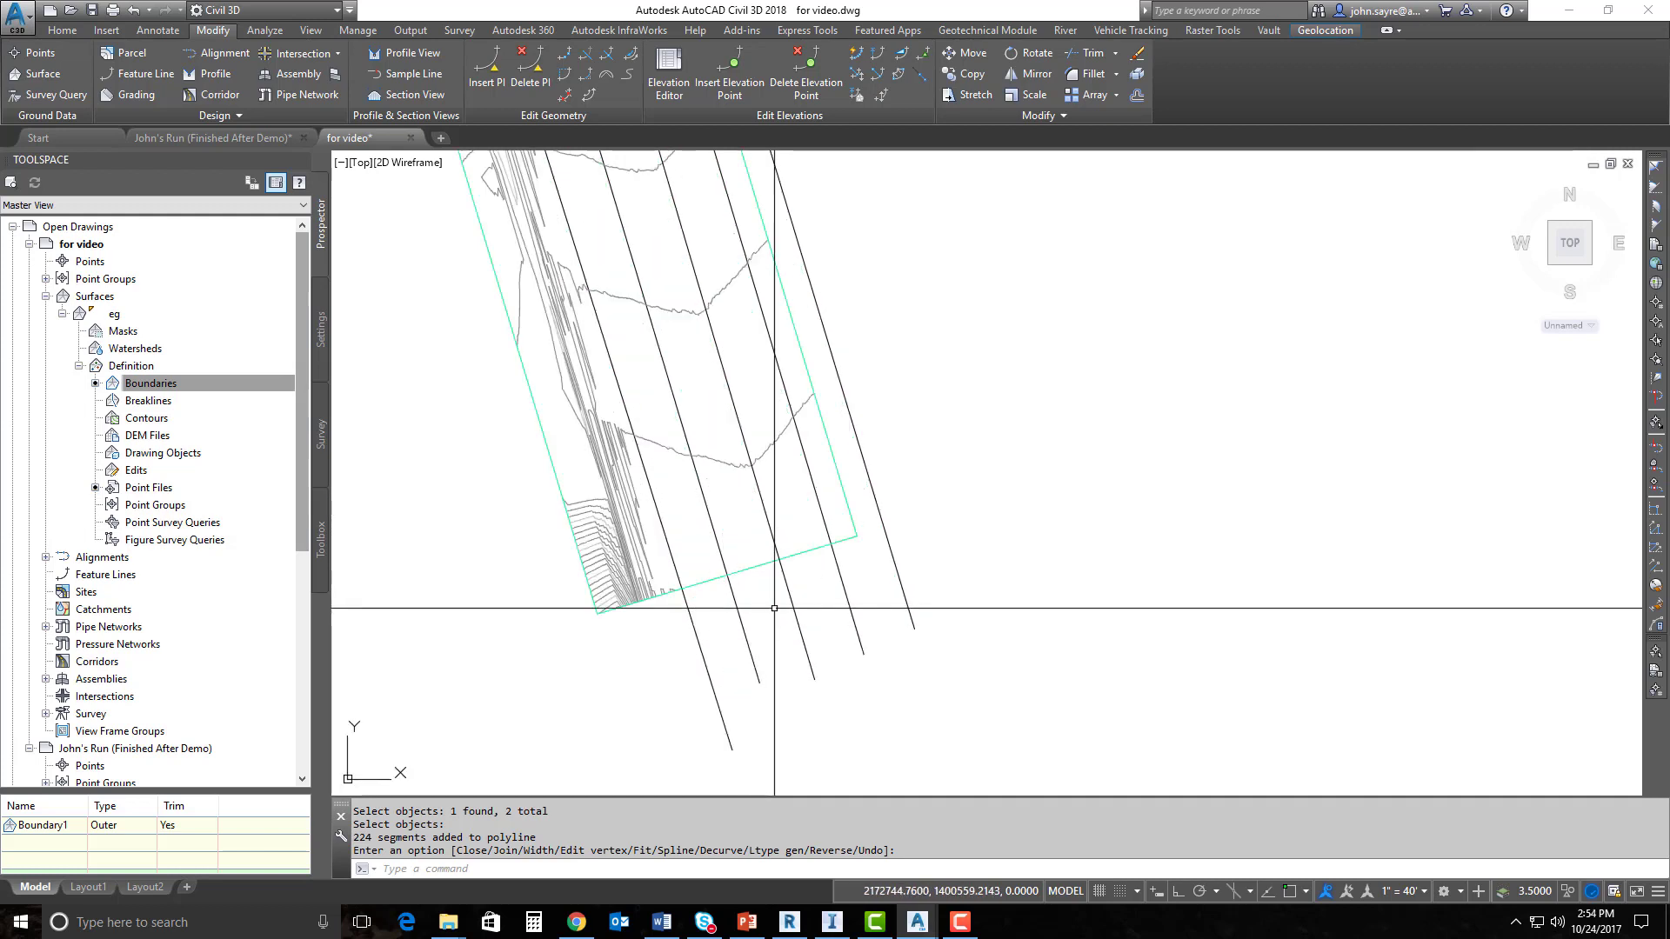
key("Return")
left_click(818, 655)
left_click(815, 678)
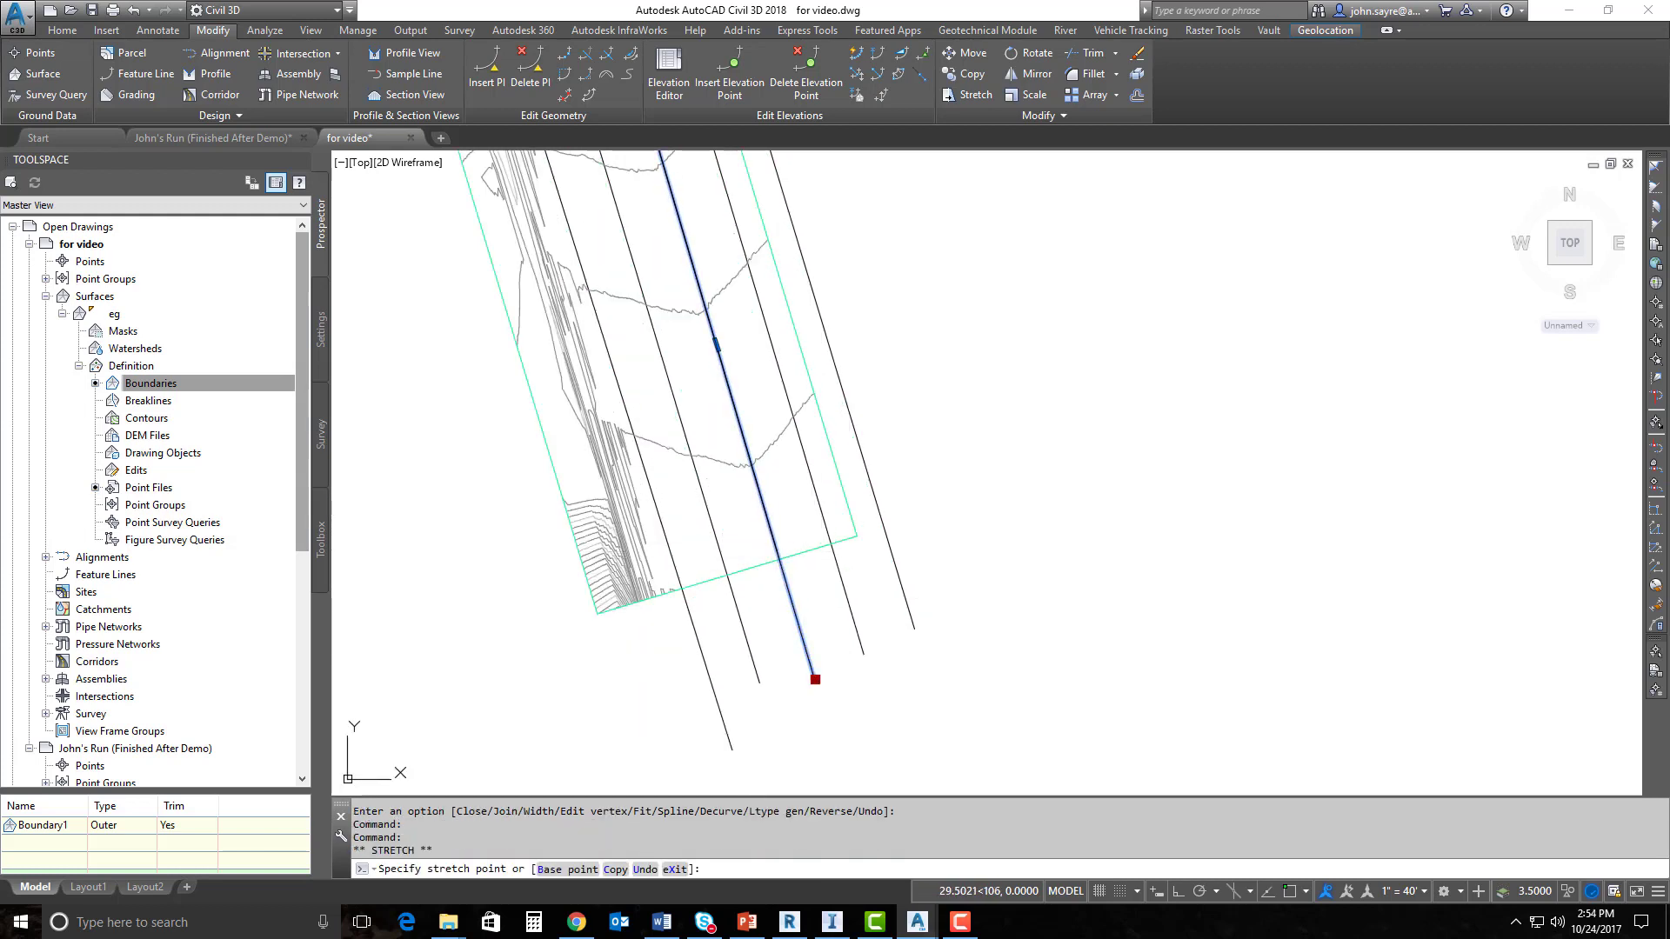
left_click(777, 555)
middle_click_drag(785, 490, 779, 564)
key("Escape")
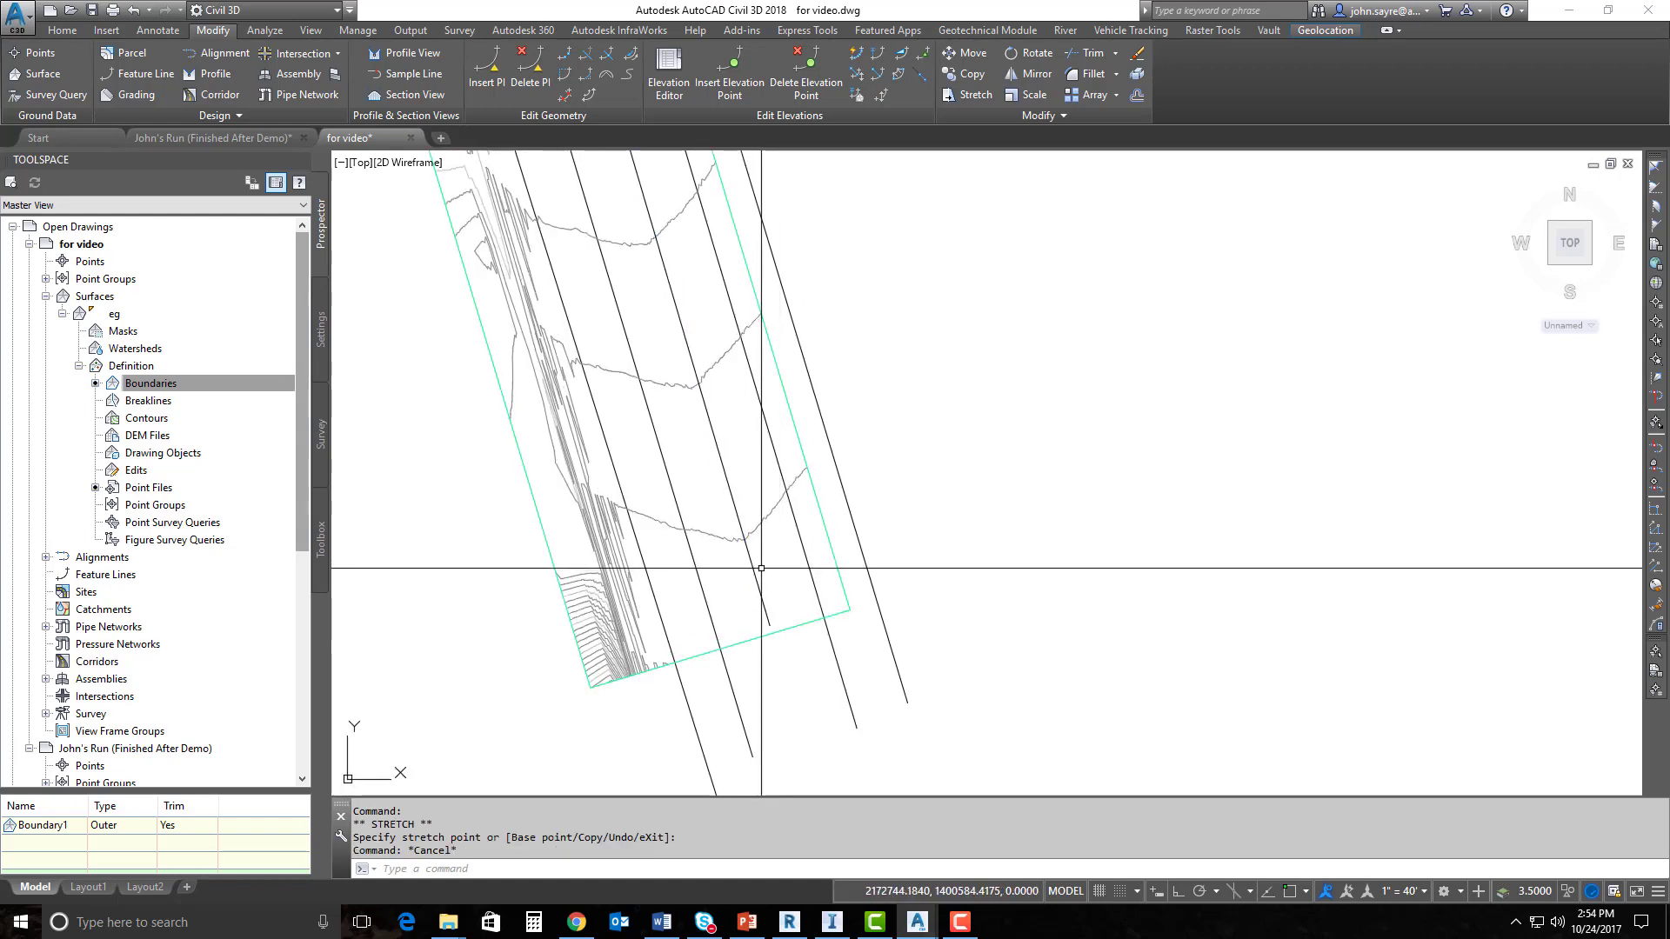
Start creating an alignment from the middle stripe polyline, accept its direction and name it "cl road rehab".
left_click(228, 58)
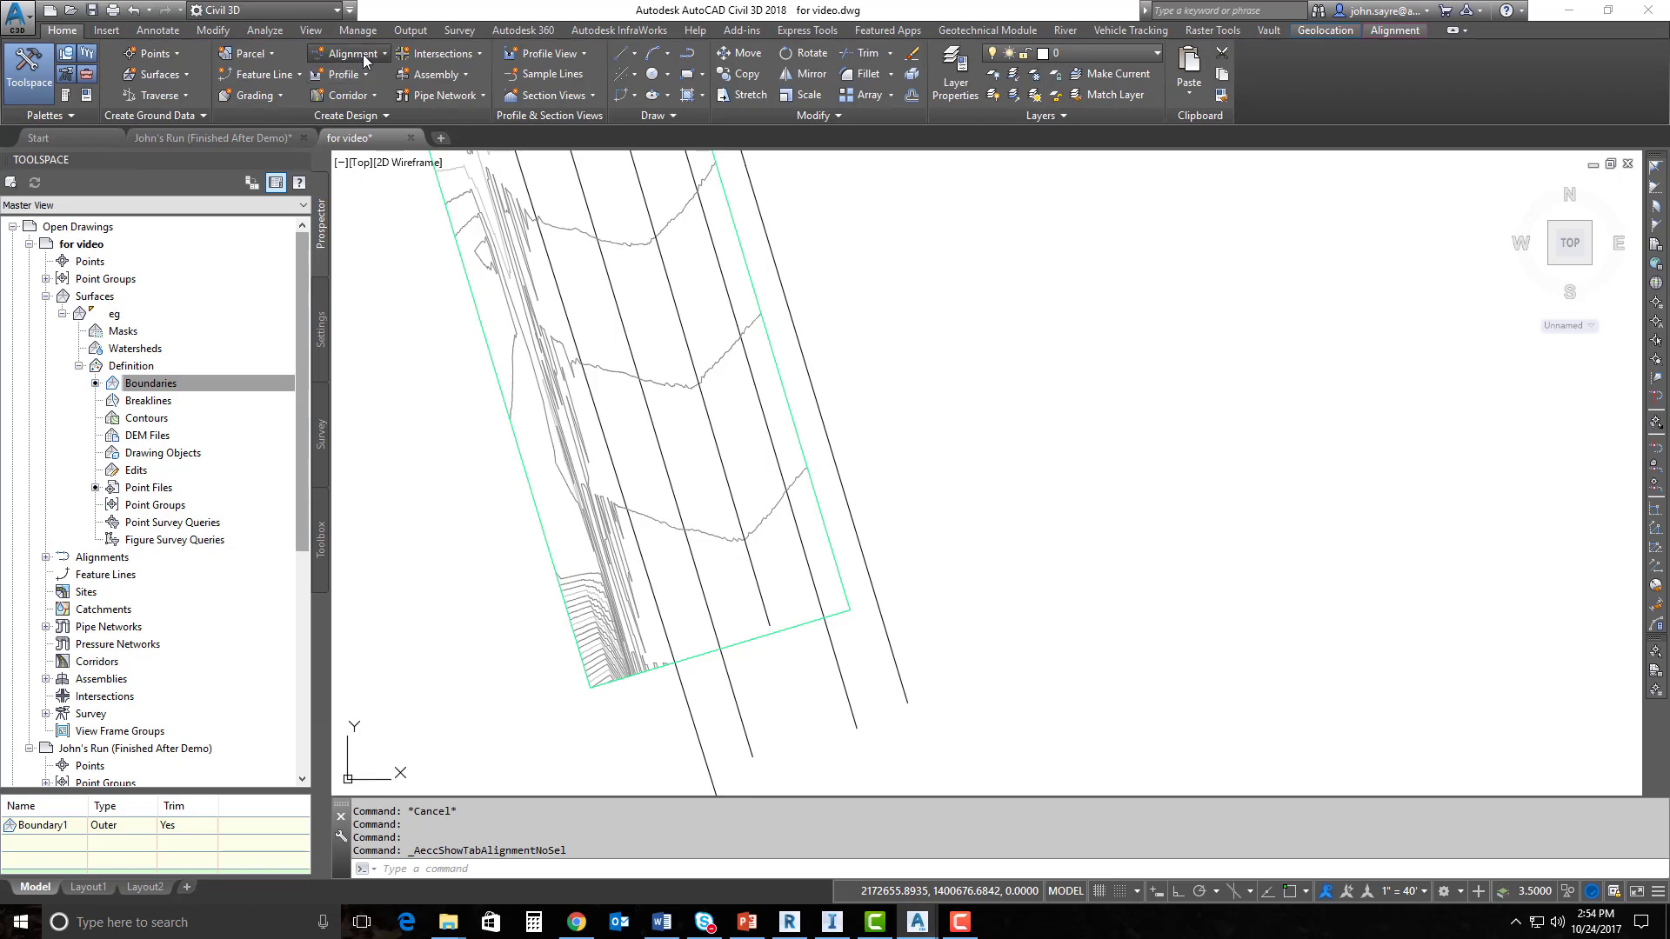
left_click(363, 57)
left_click(426, 156)
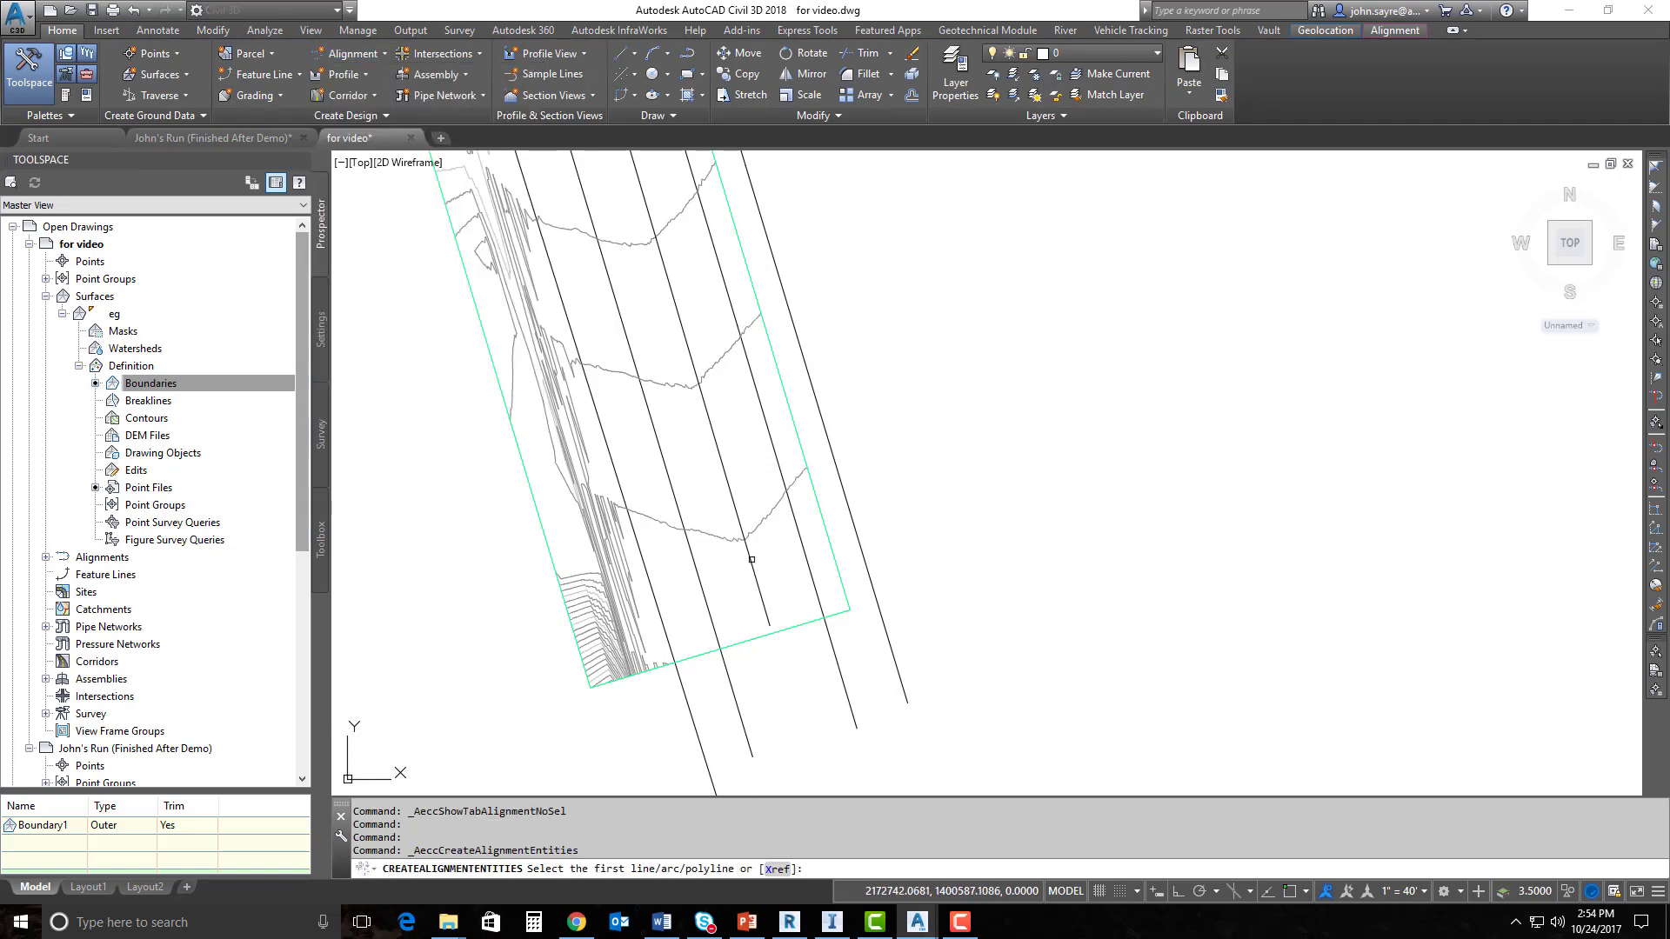
left_click(751, 559)
key("Return")
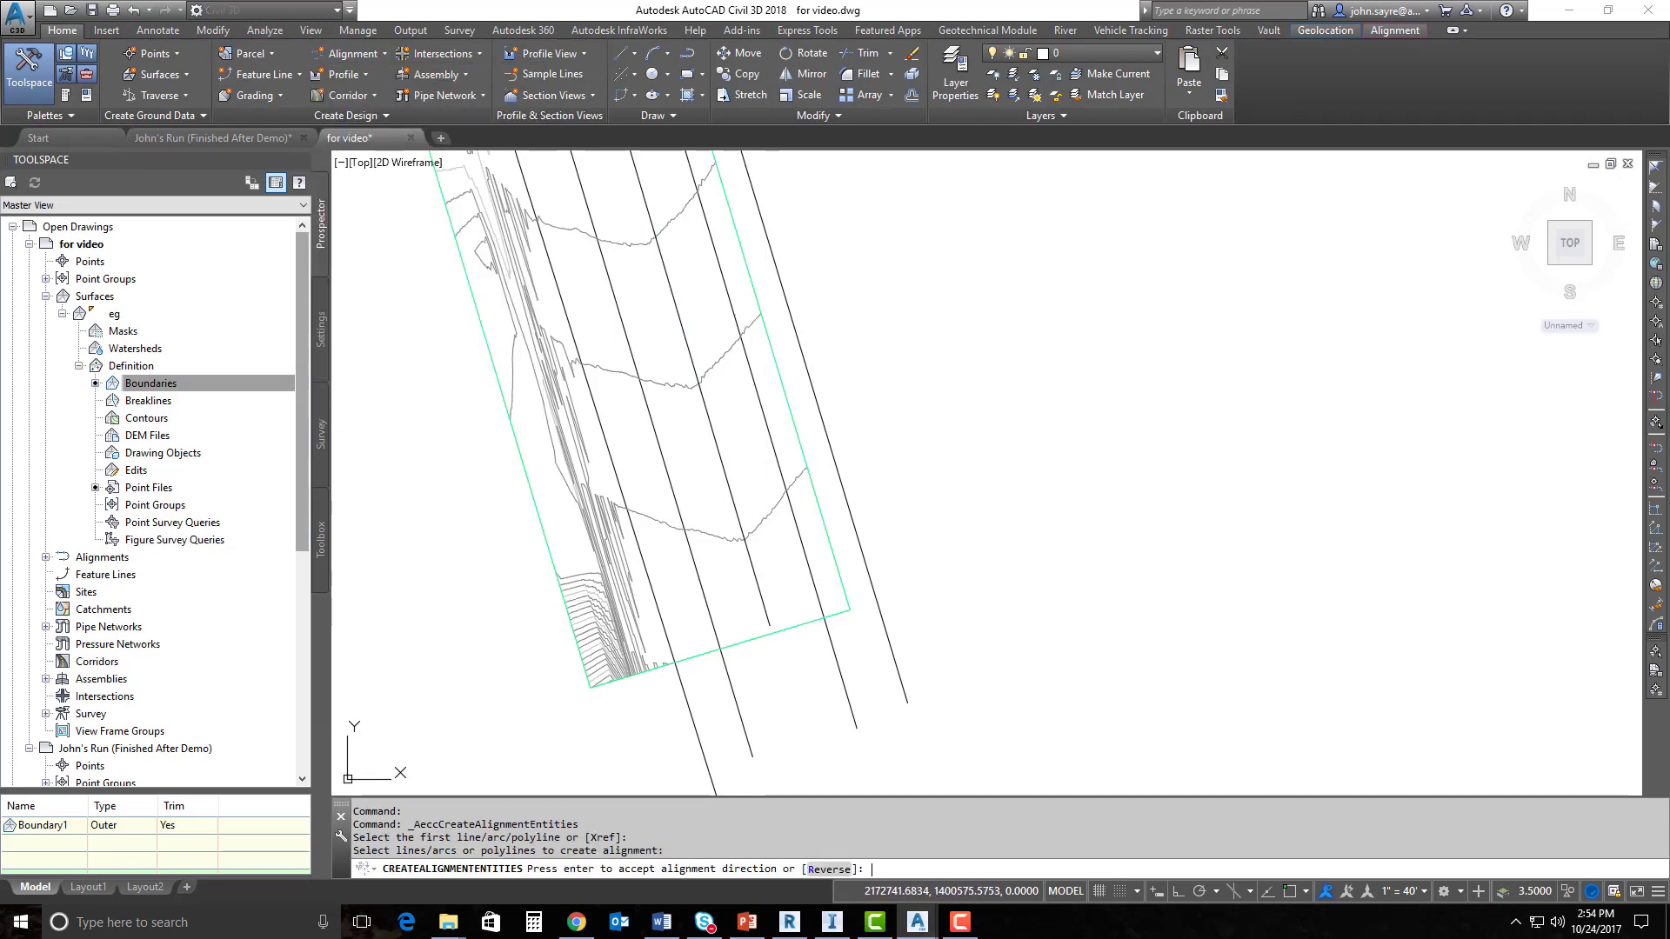
key("Return")
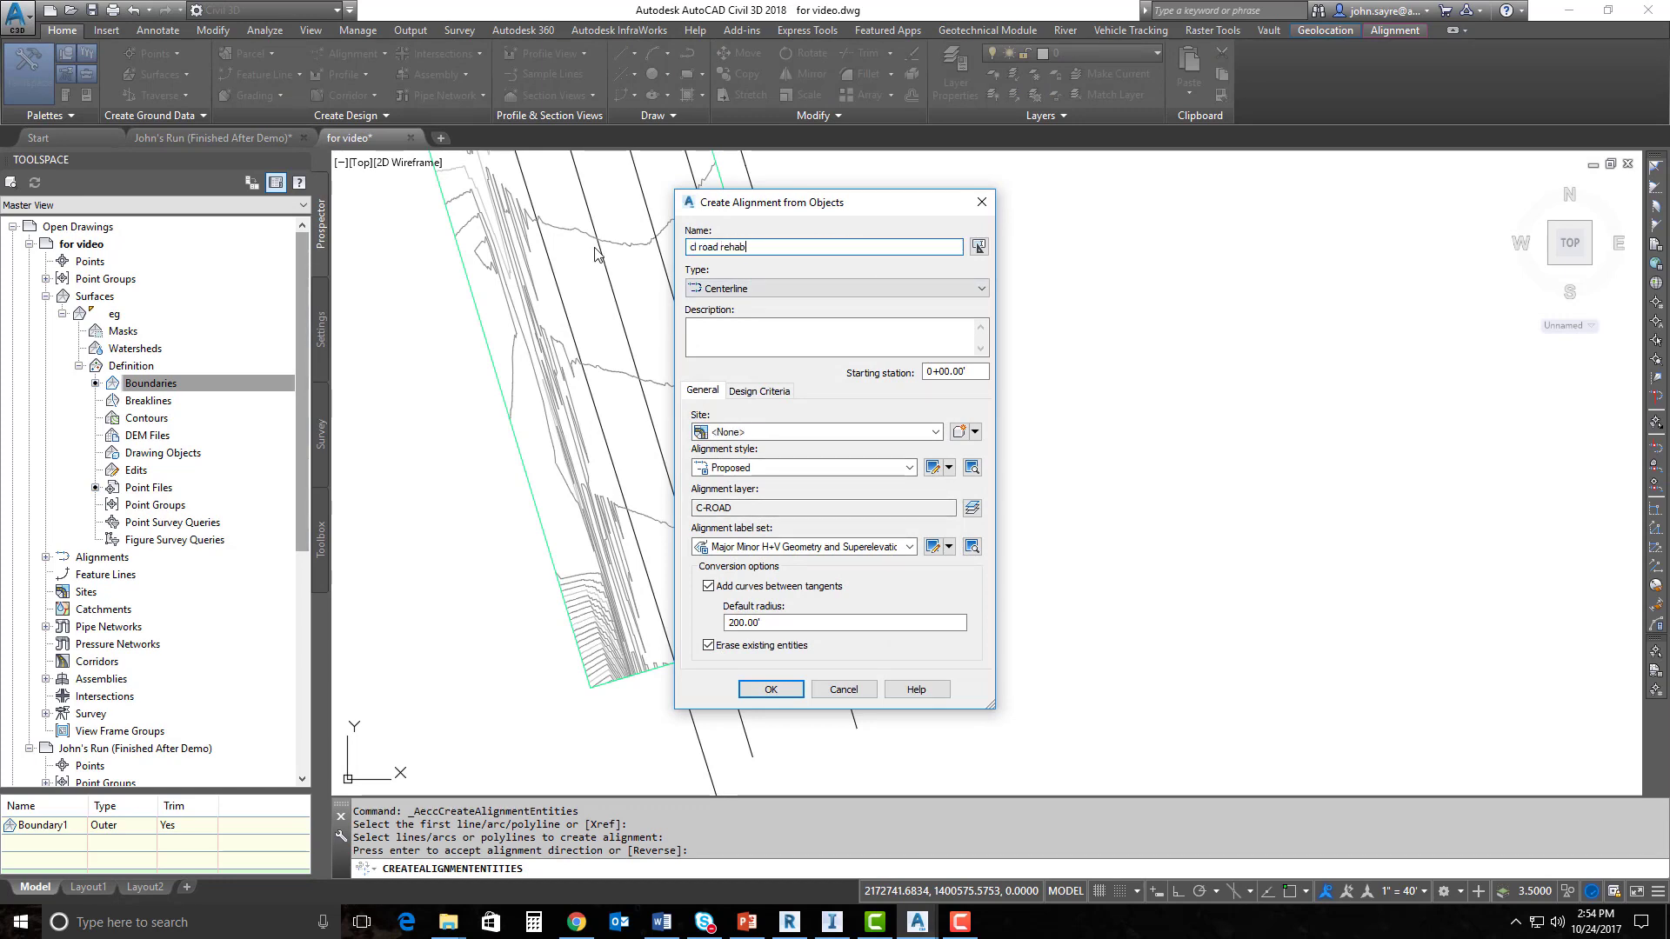
Turn off adding curves between tangents, choose the "Major and Minor only" label set and create the alignment.
left_click(709, 586)
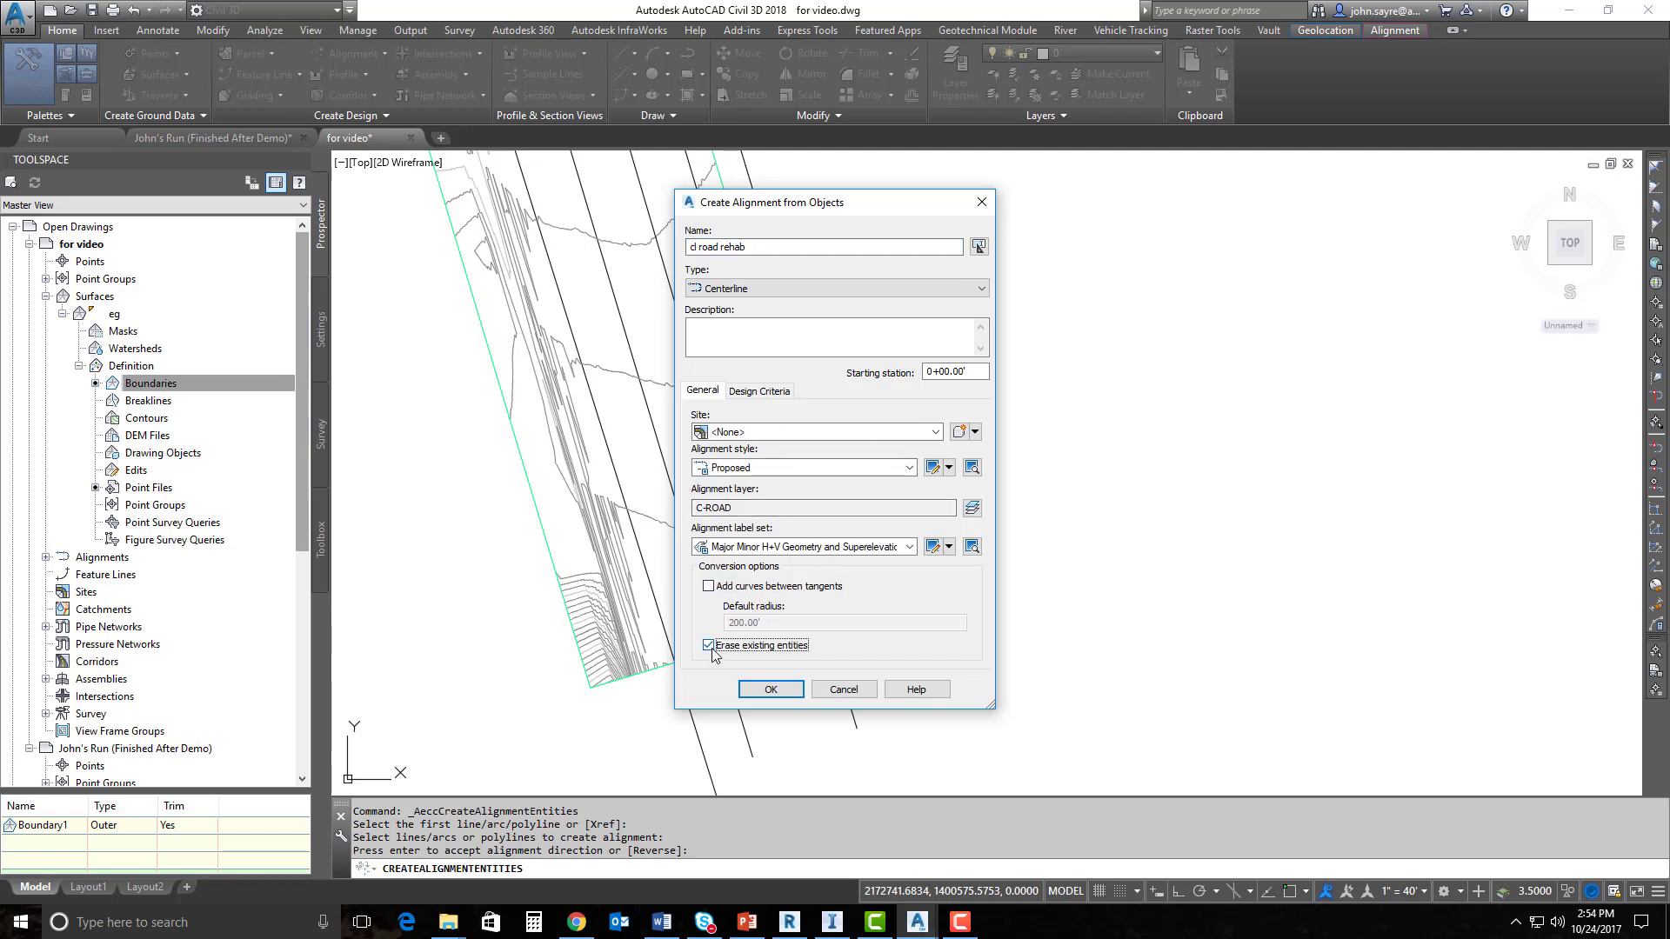
left_click(908, 548)
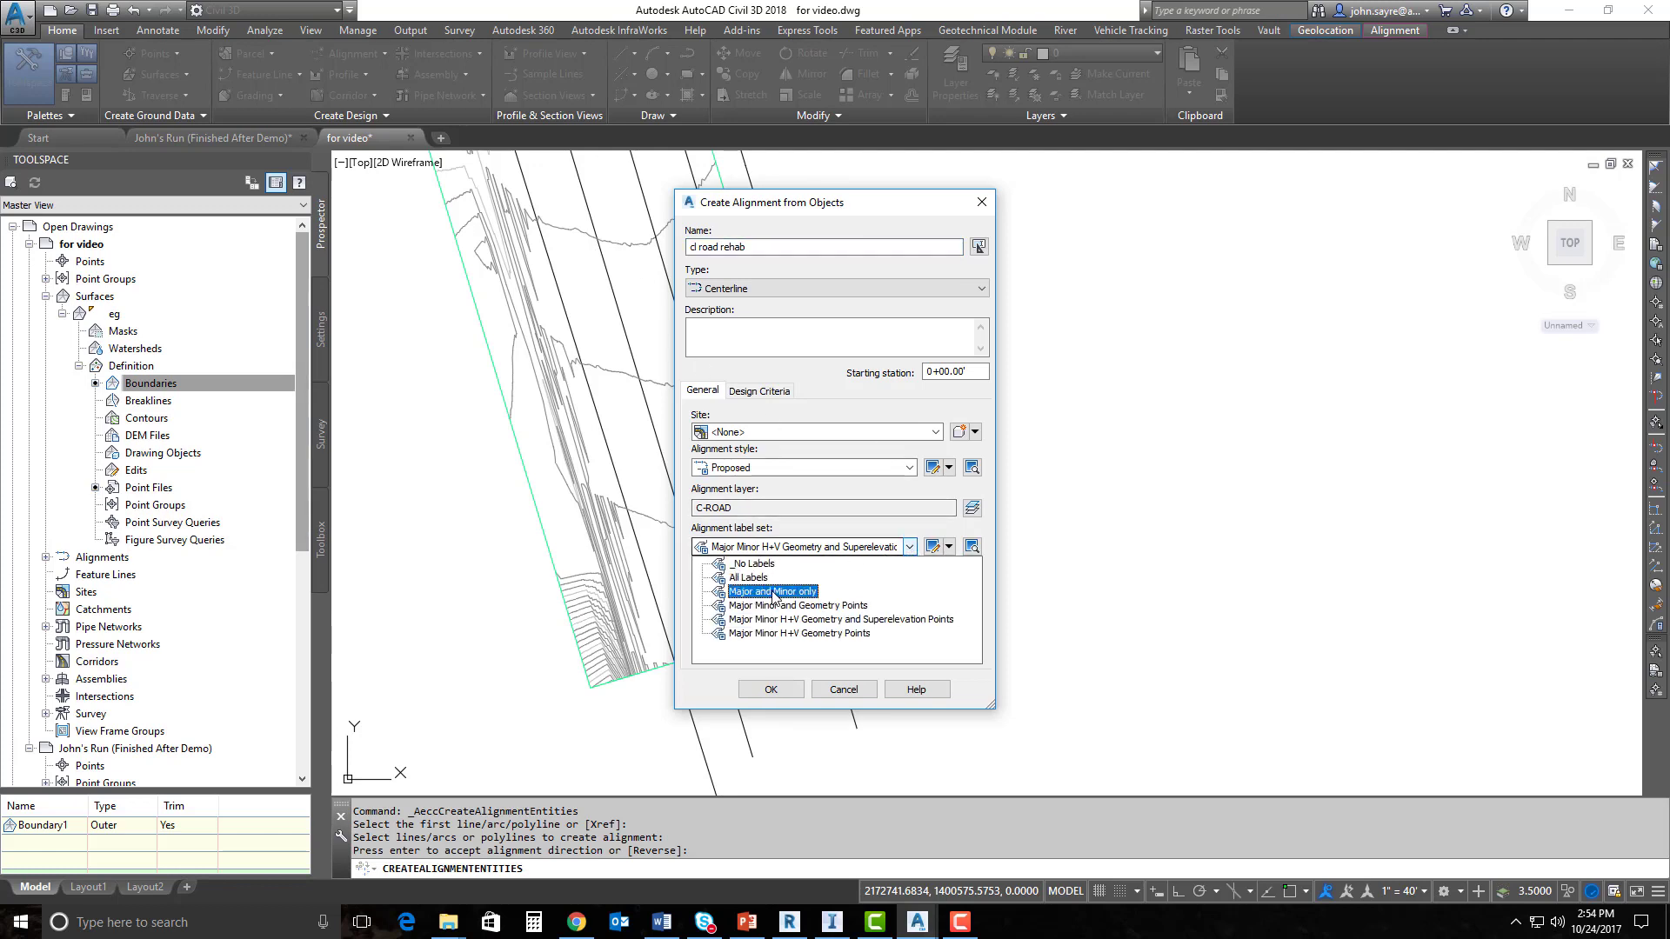
left_click(773, 592)
left_click(778, 688)
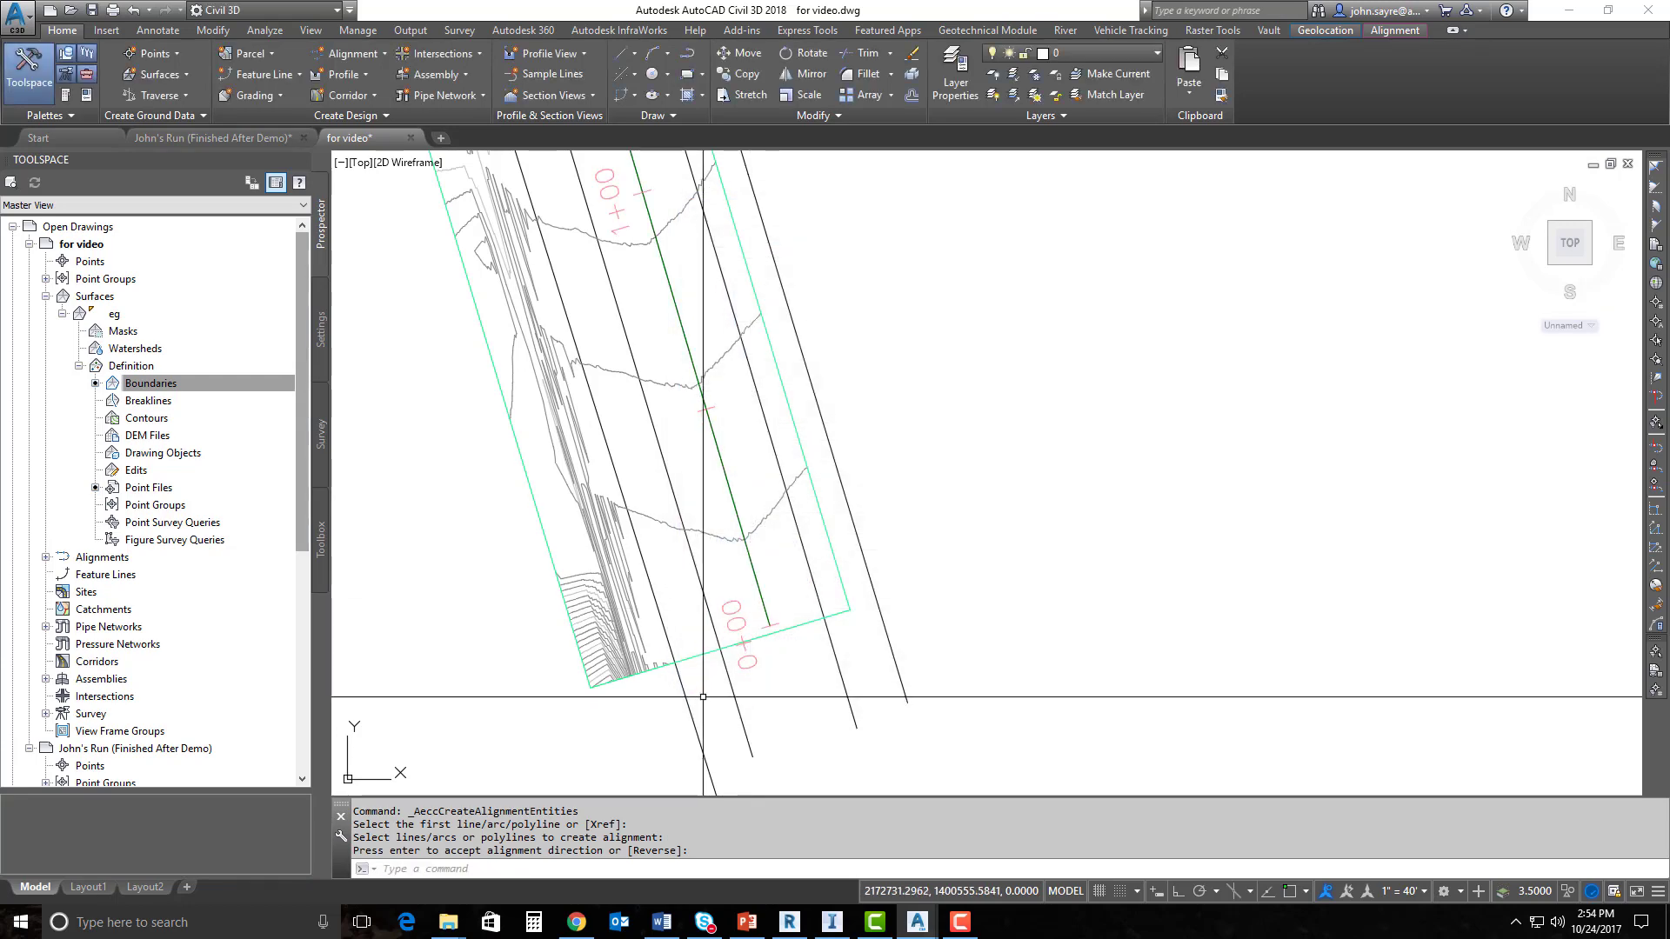
Sample a surface profile from eg along the cl road rehab alignment and start drawing it in a profile view.
scroll(727, 618, "down", 5)
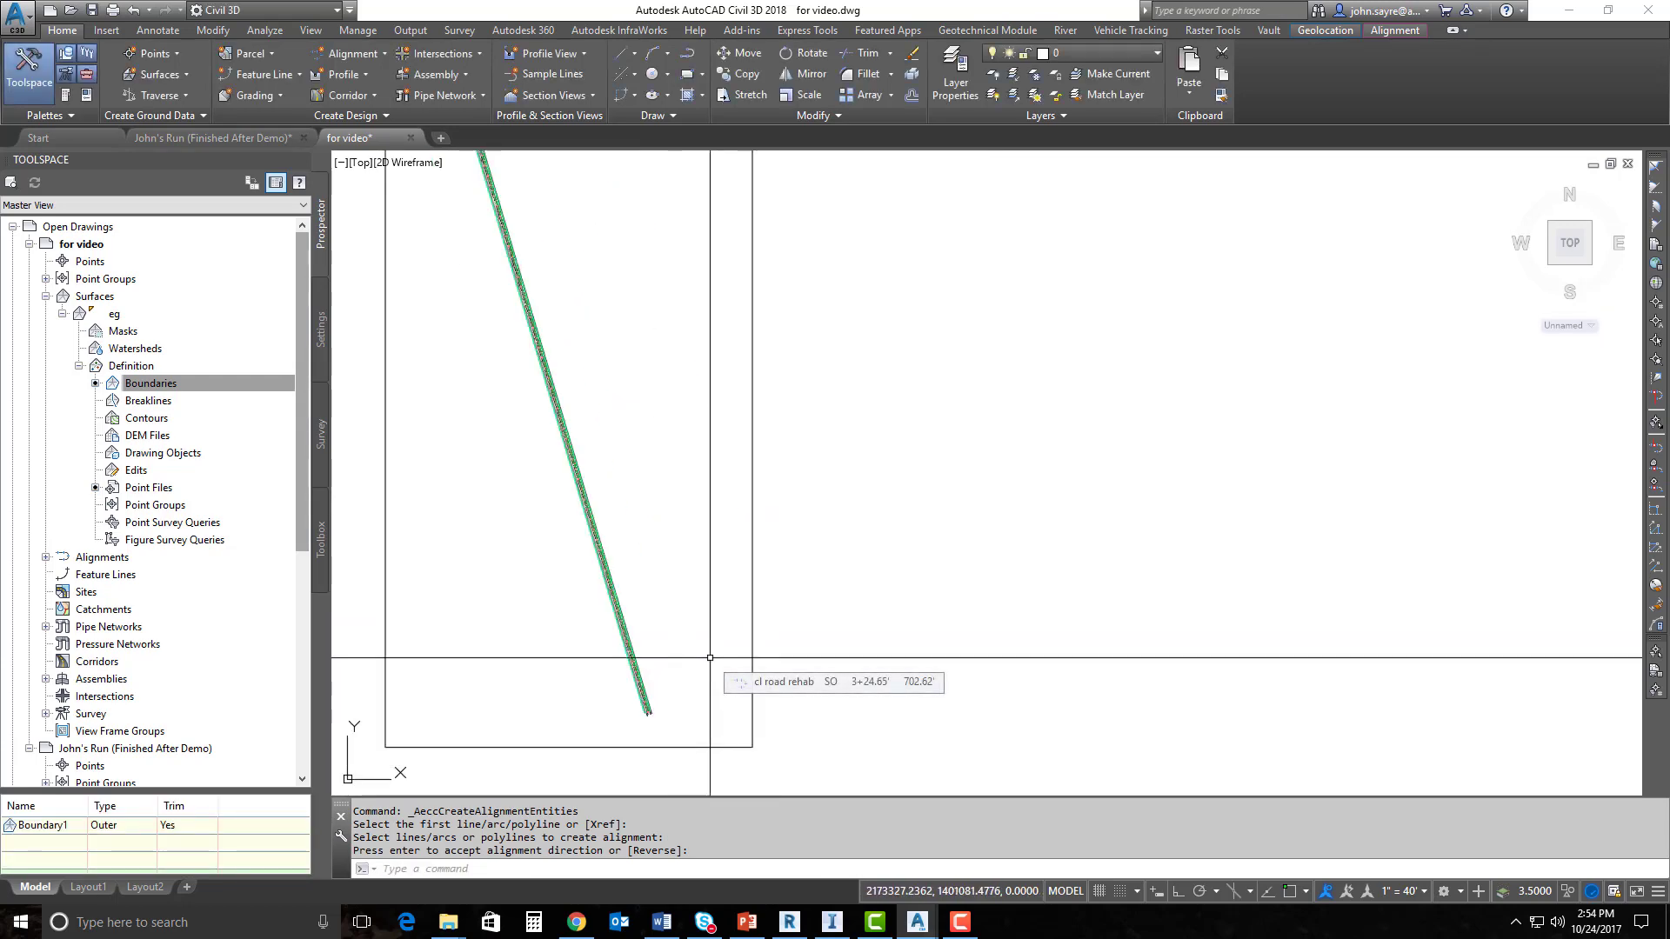
left_click(347, 81)
left_click(374, 175)
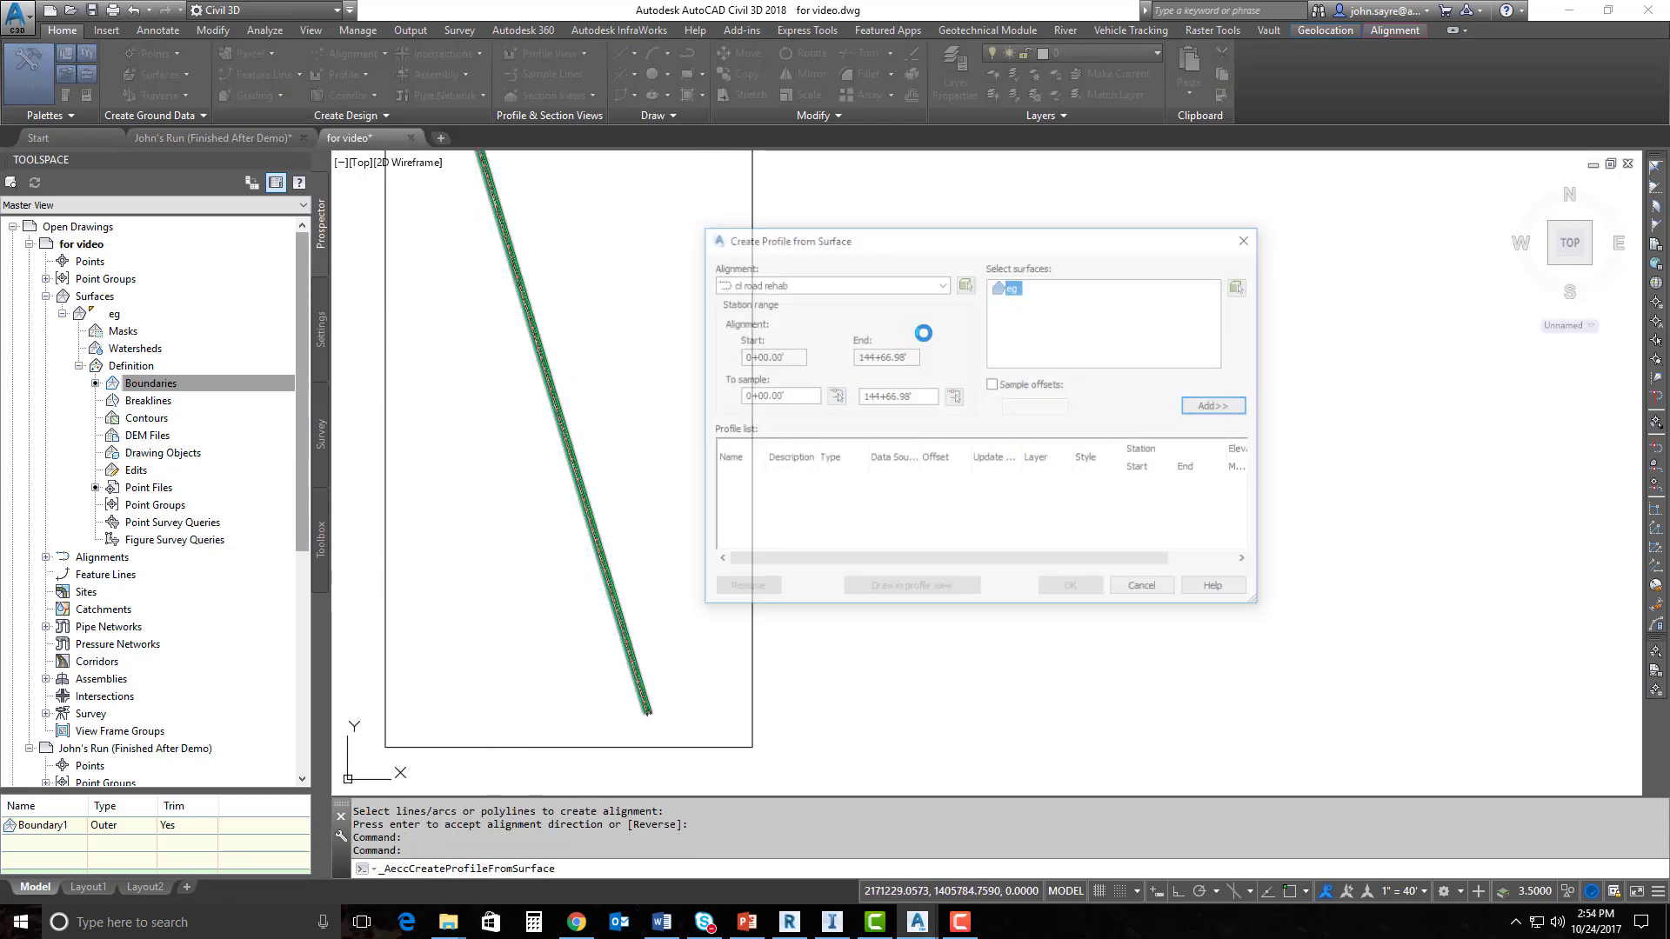
left_click(1204, 407)
left_click(905, 591)
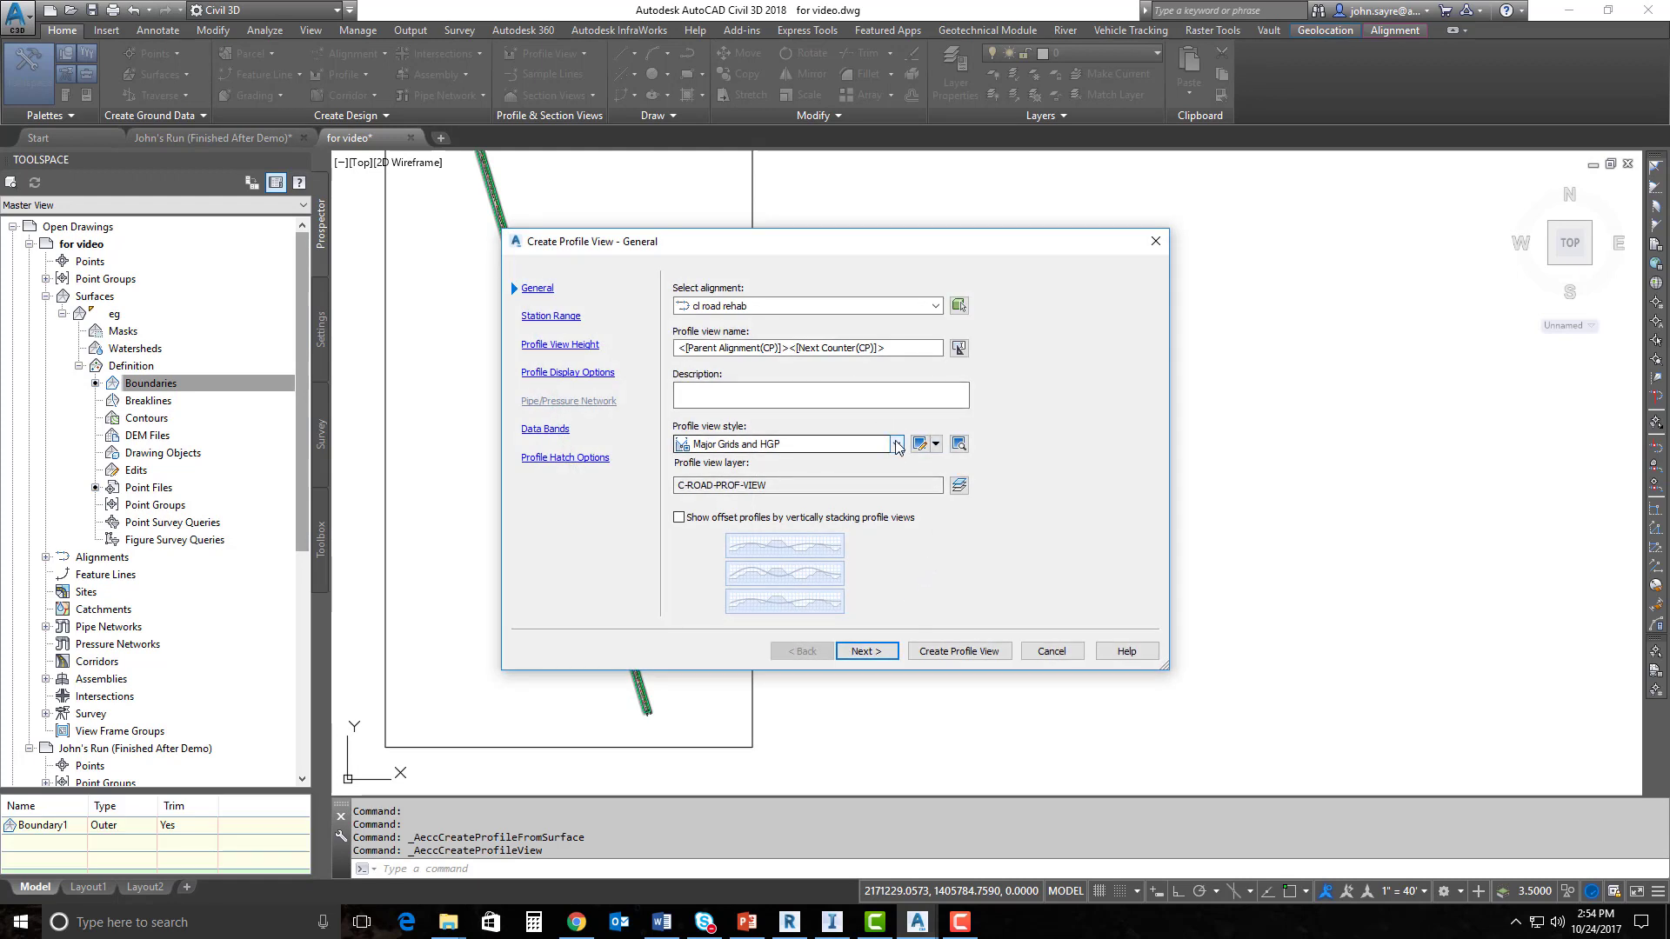
Set the profile view style to Full Grid, keep the automatic station range and place the profile view beside the road.
left_click(896, 445)
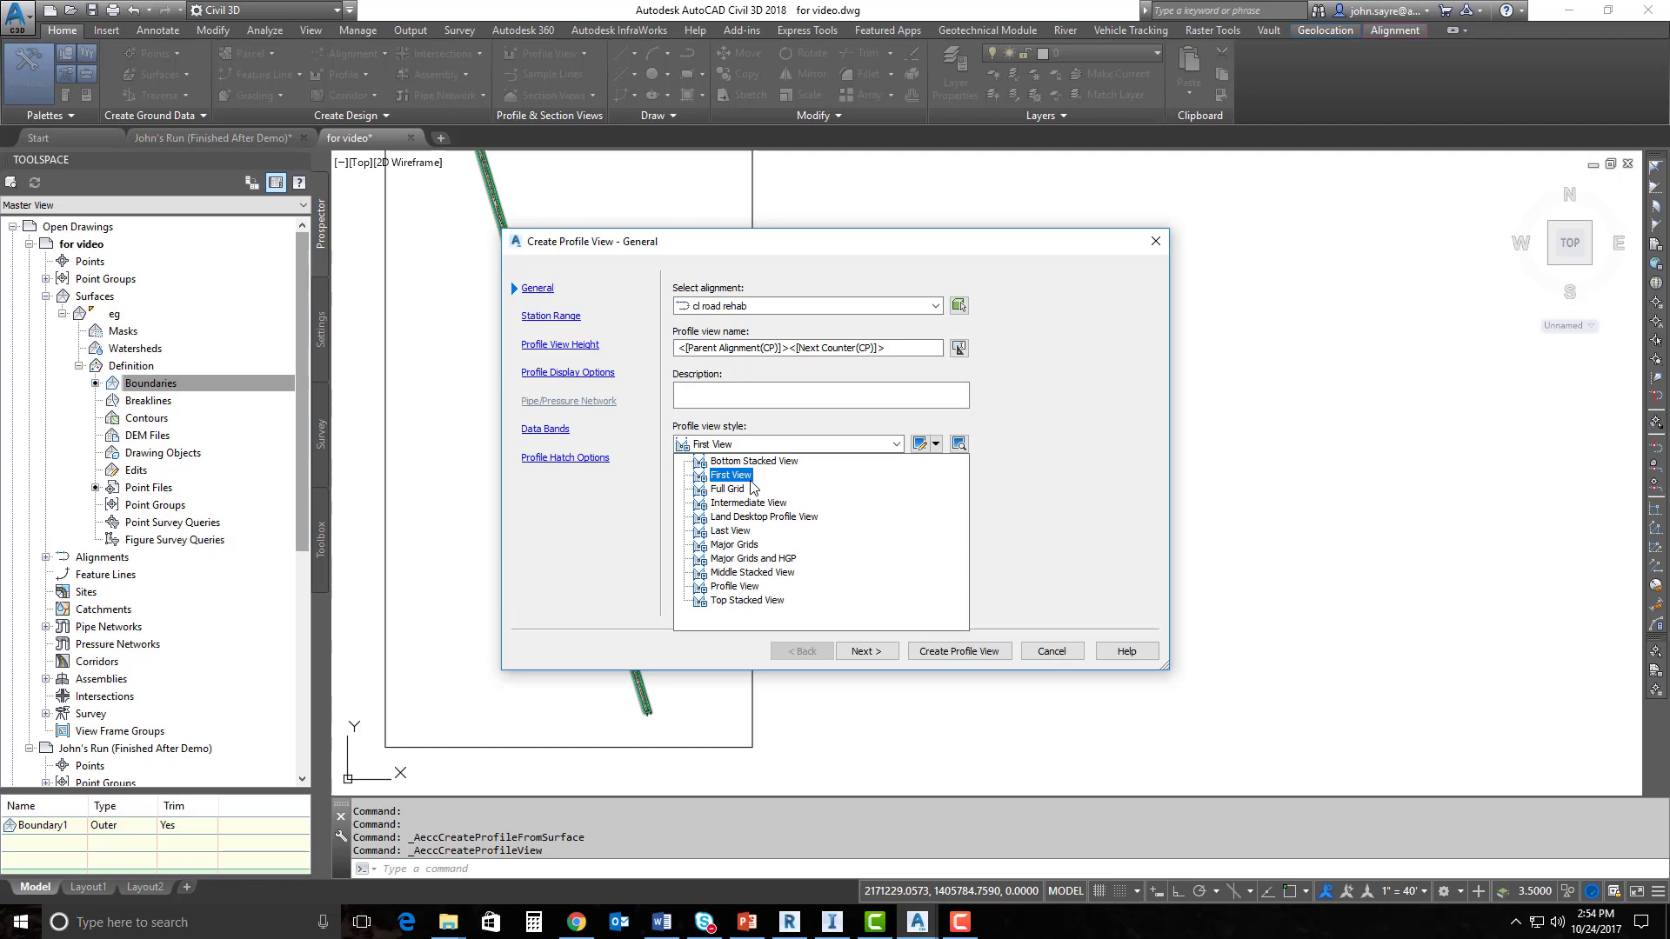
left_click(729, 489)
left_click(872, 653)
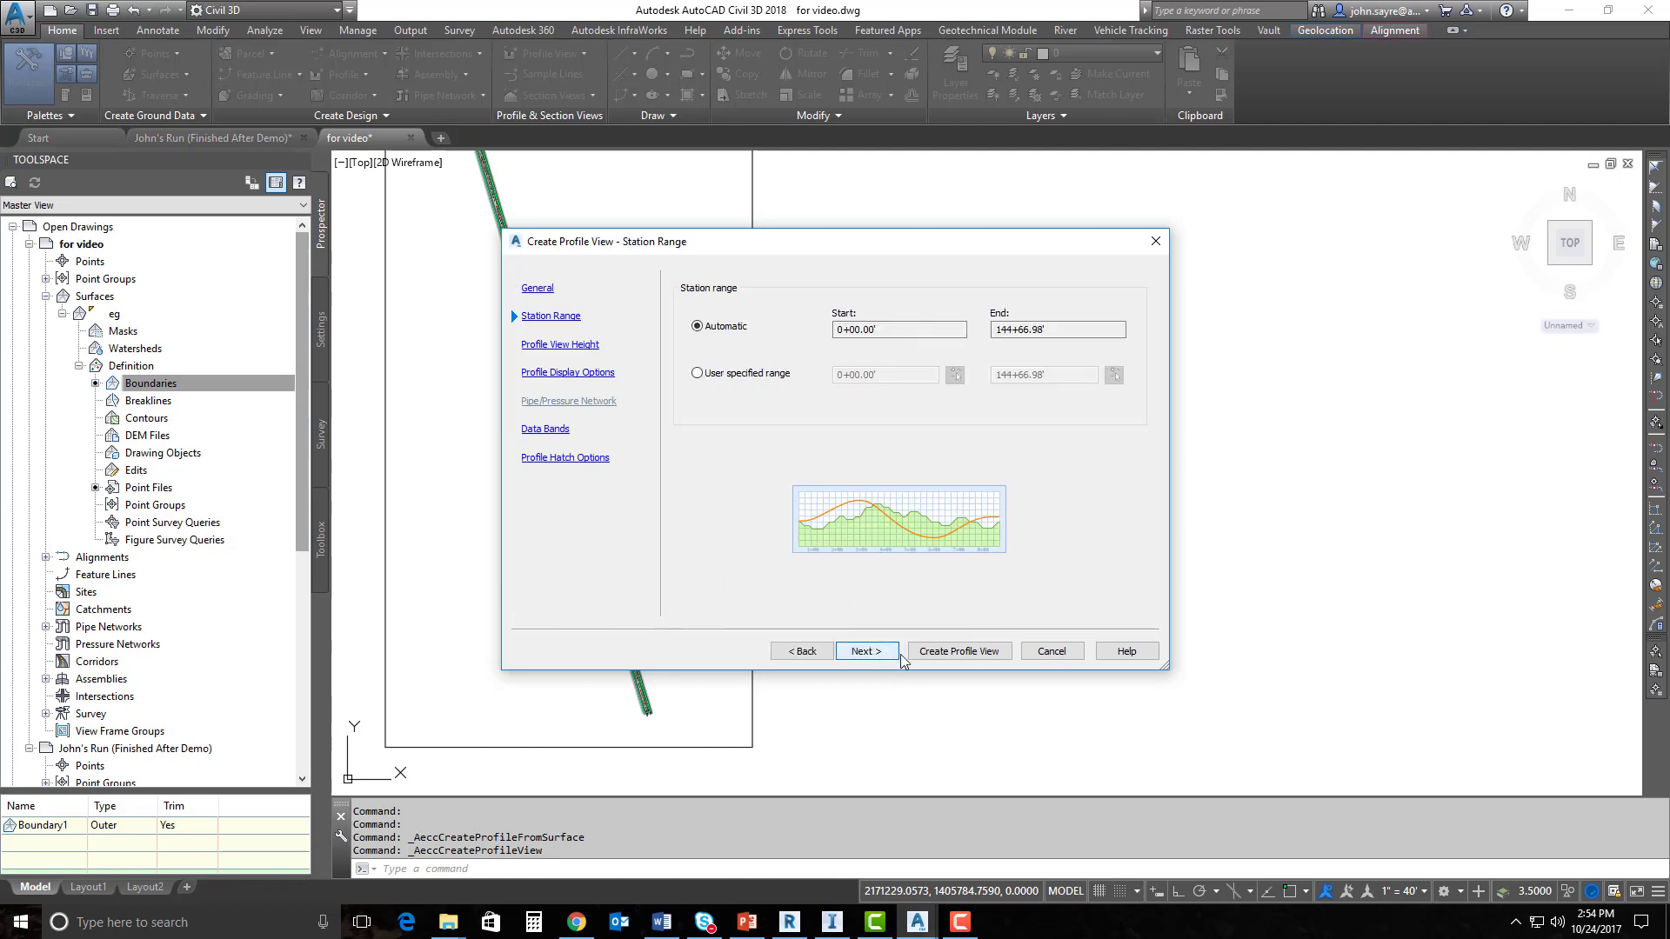
left_click(959, 651)
left_click(892, 553)
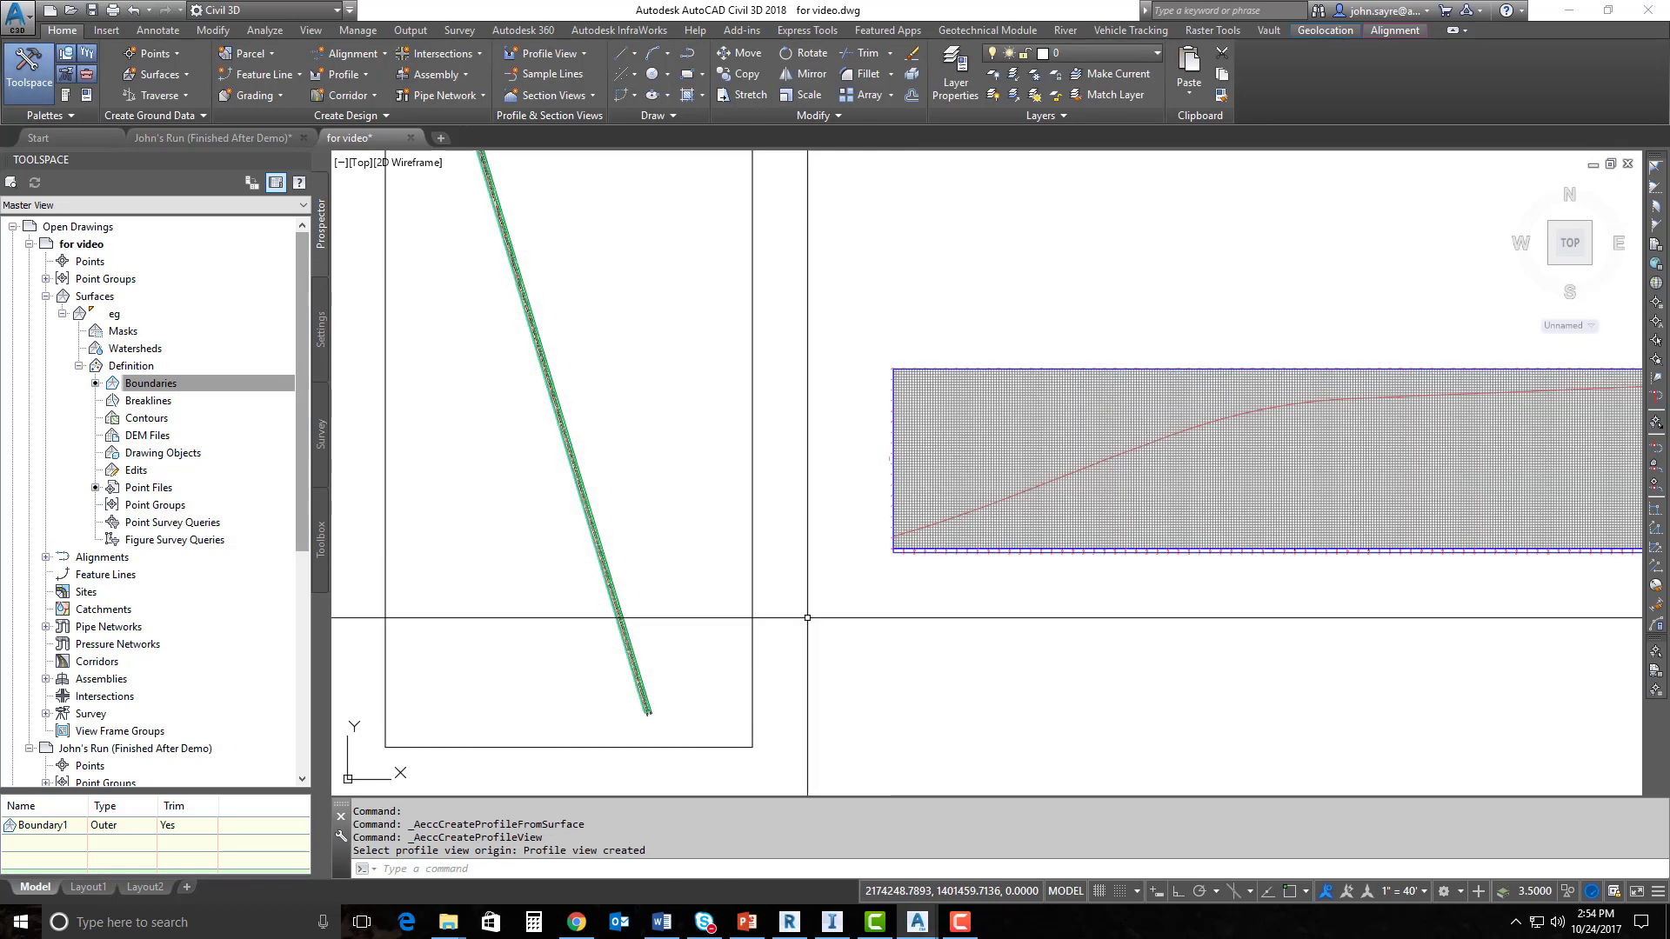
Examine the existing ground profile in the profile view and the stripes around the alignment's start at station 0+00.
middle_click_drag(1256, 588, 924, 568)
middle_click_drag(1244, 558, 948, 554)
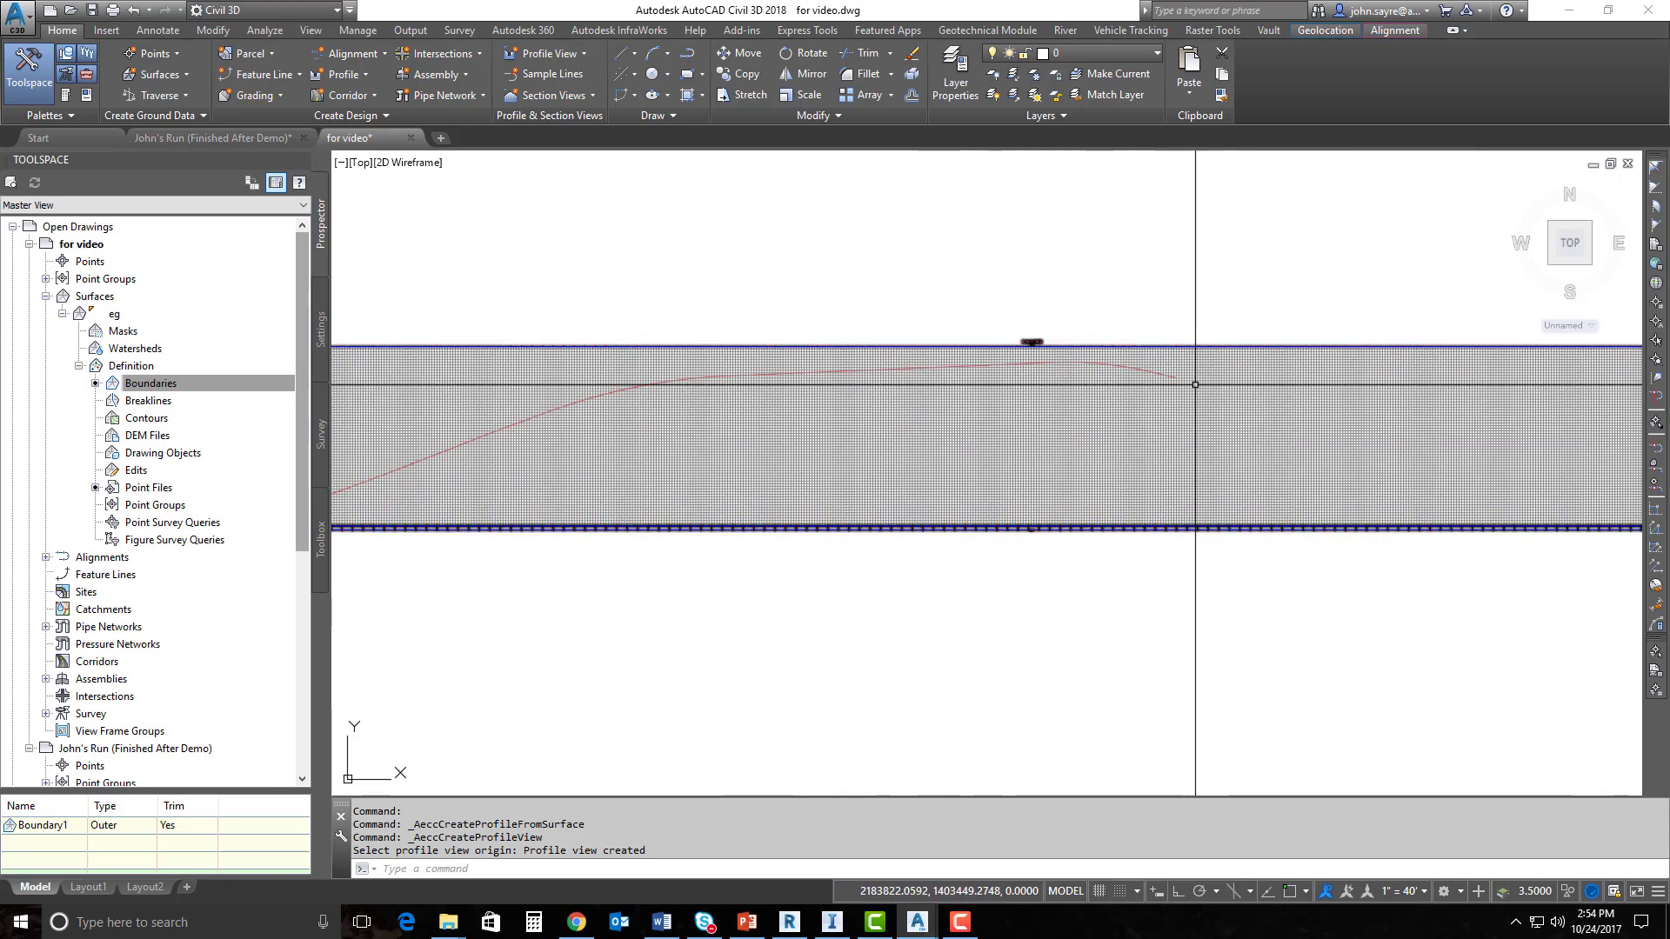
middle_click_drag(867, 457, 1041, 455)
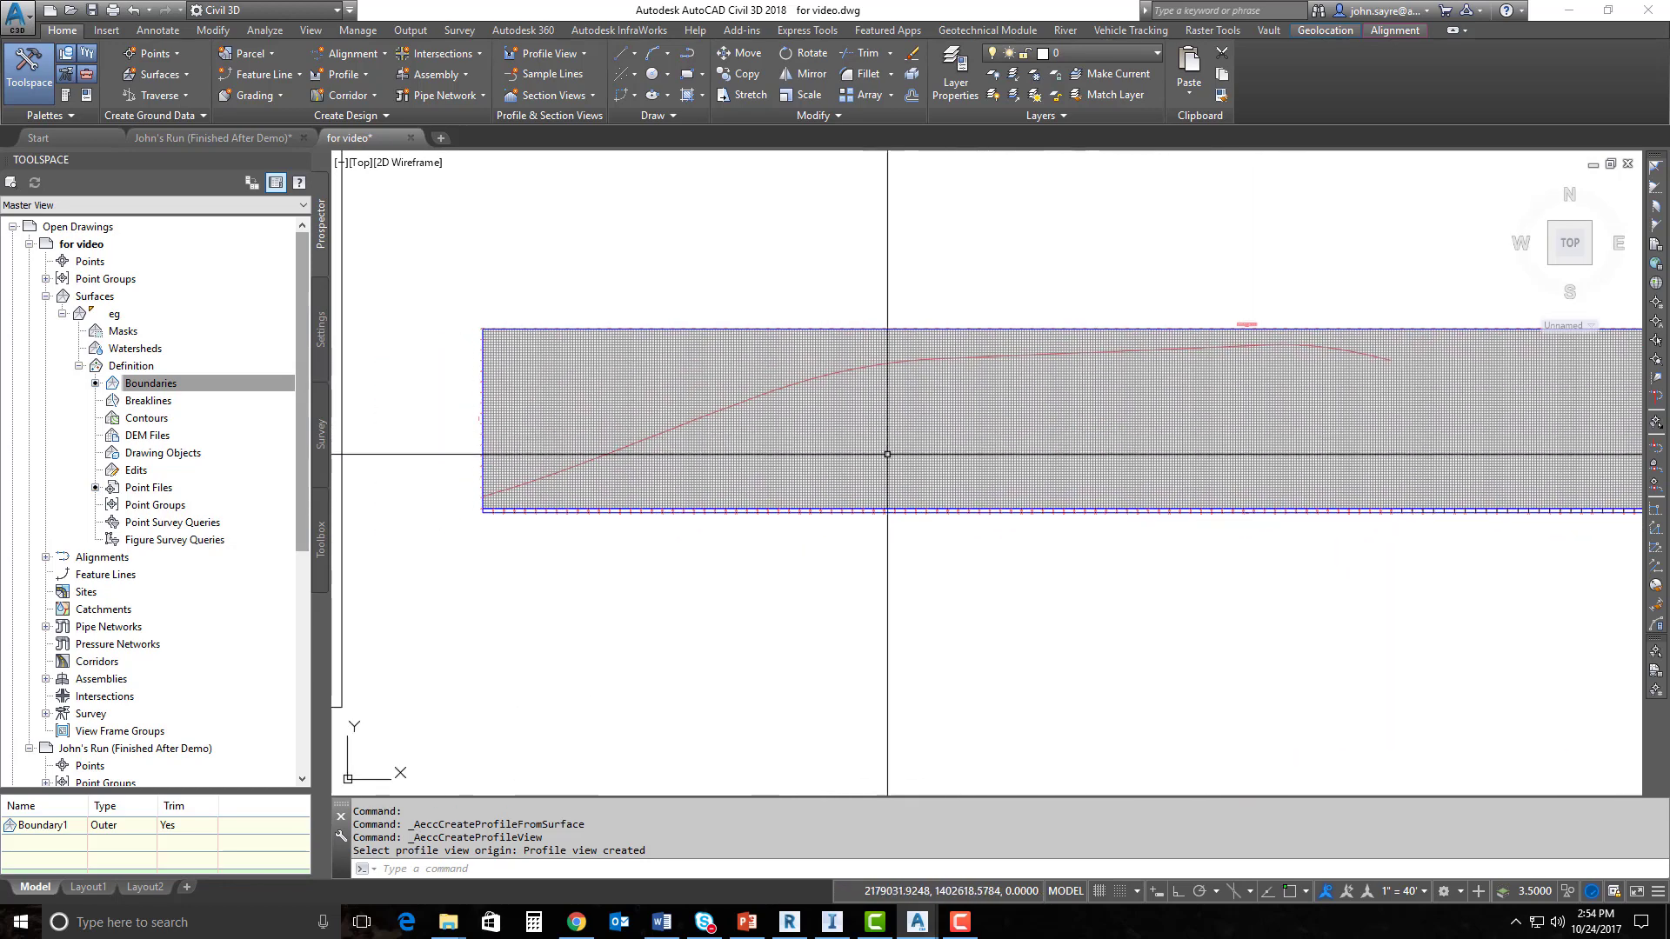
scroll(781, 441, "up", 8)
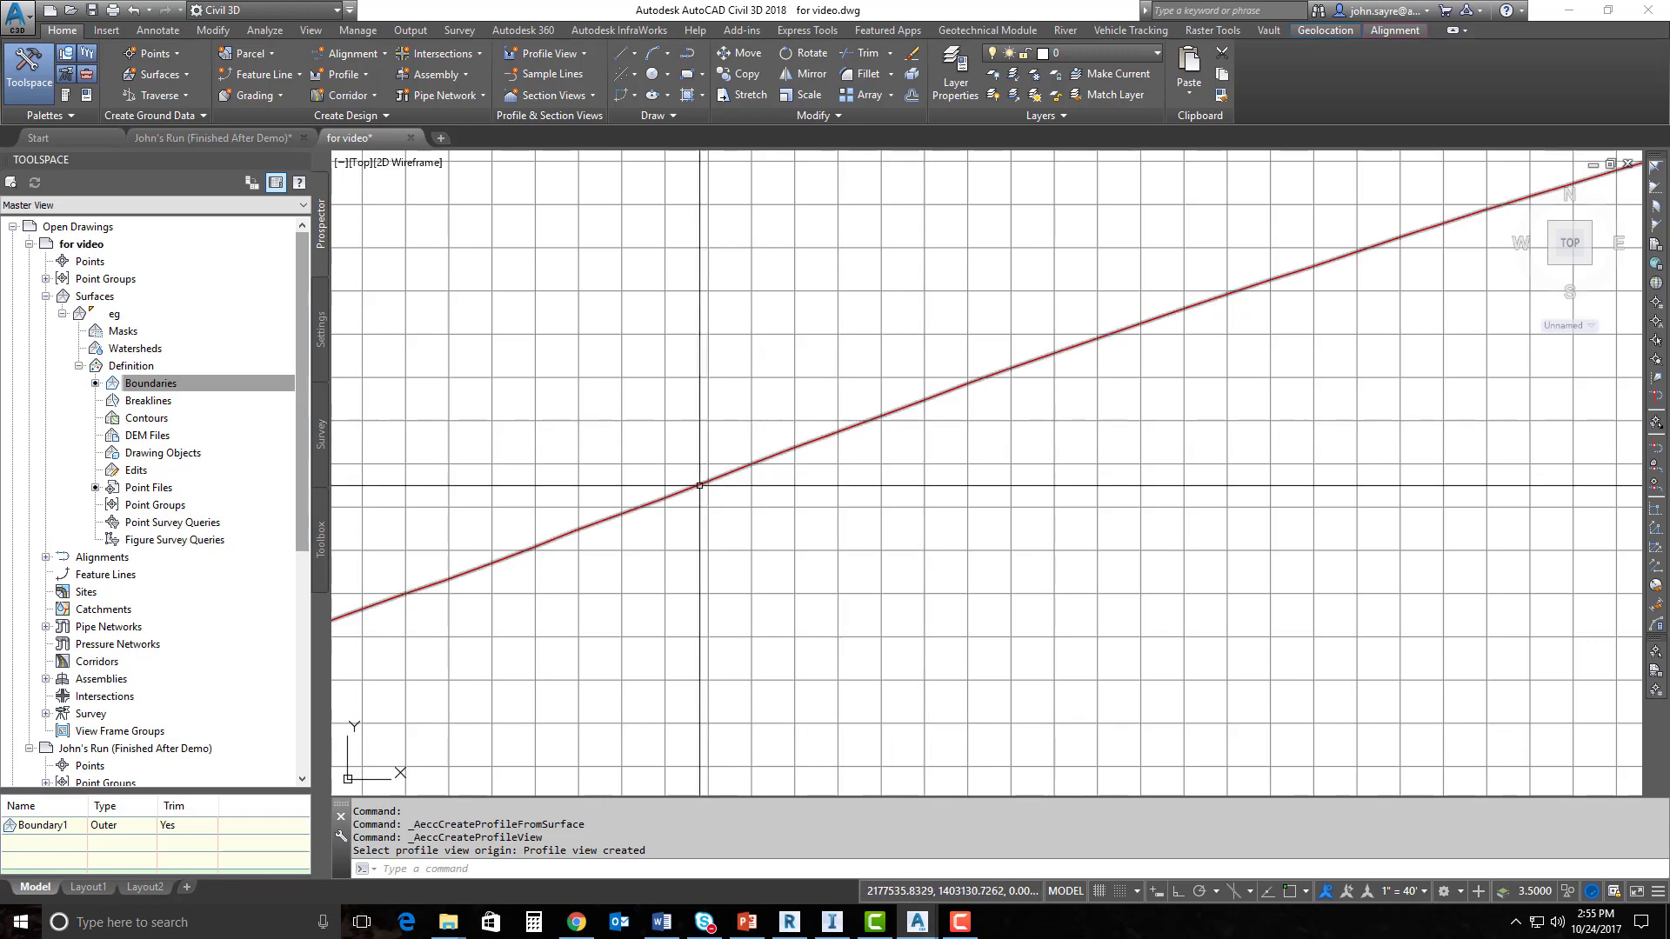
scroll(1014, 391, "down", 2)
scroll(1014, 392, "down", 3)
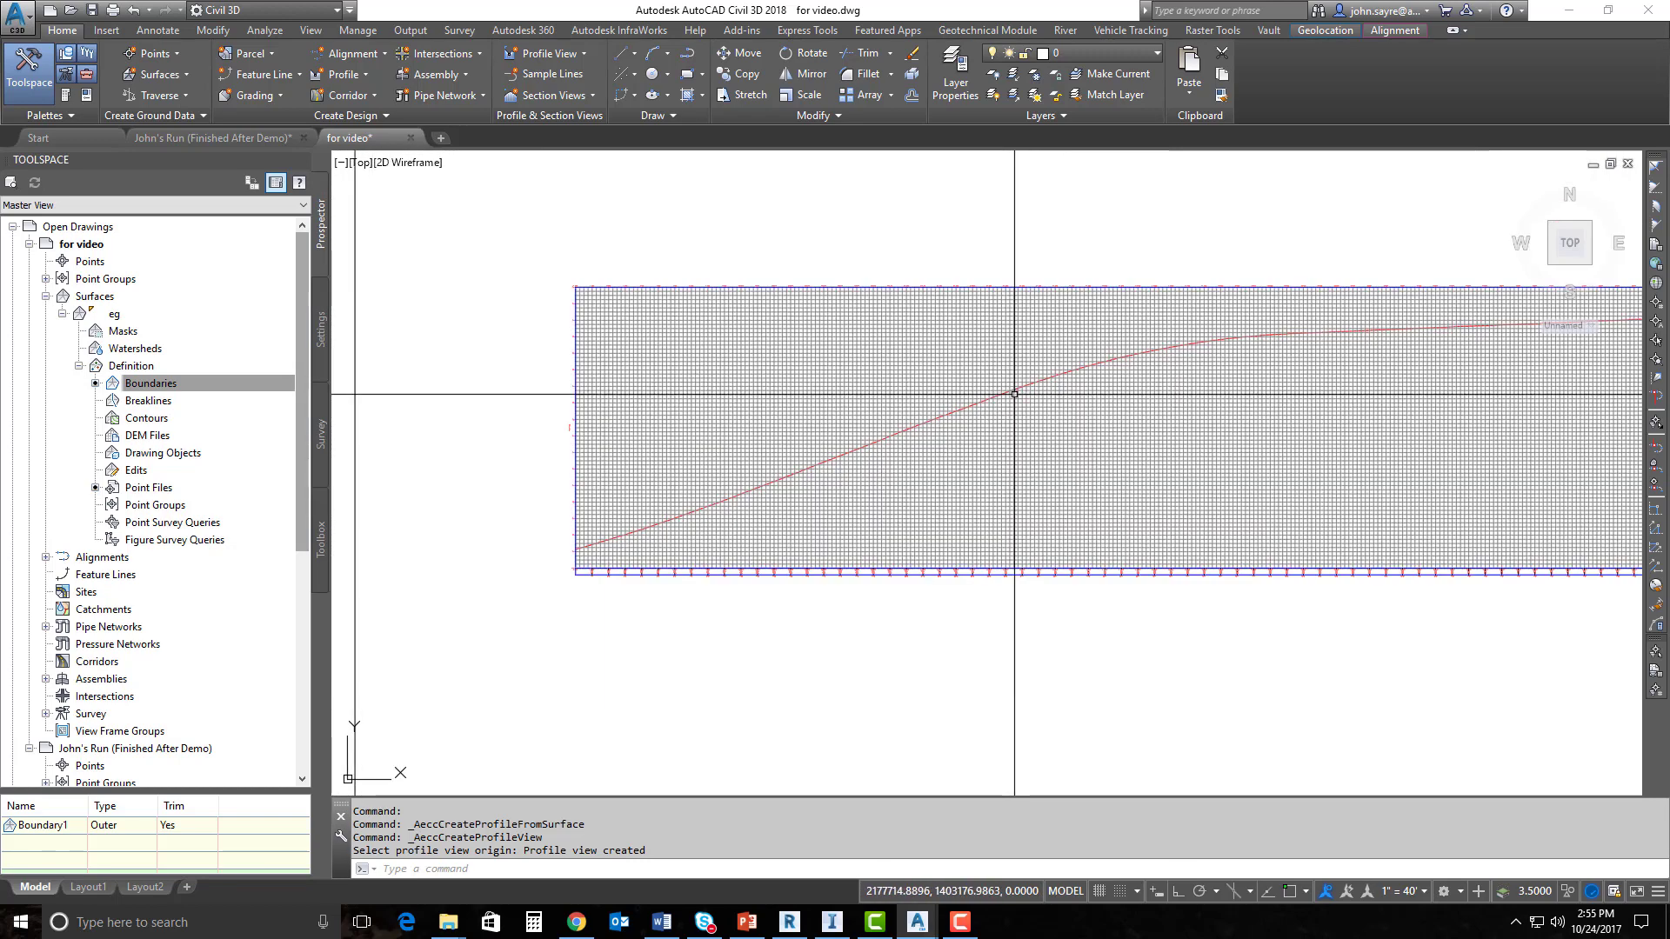
scroll(1014, 395, "down", 4)
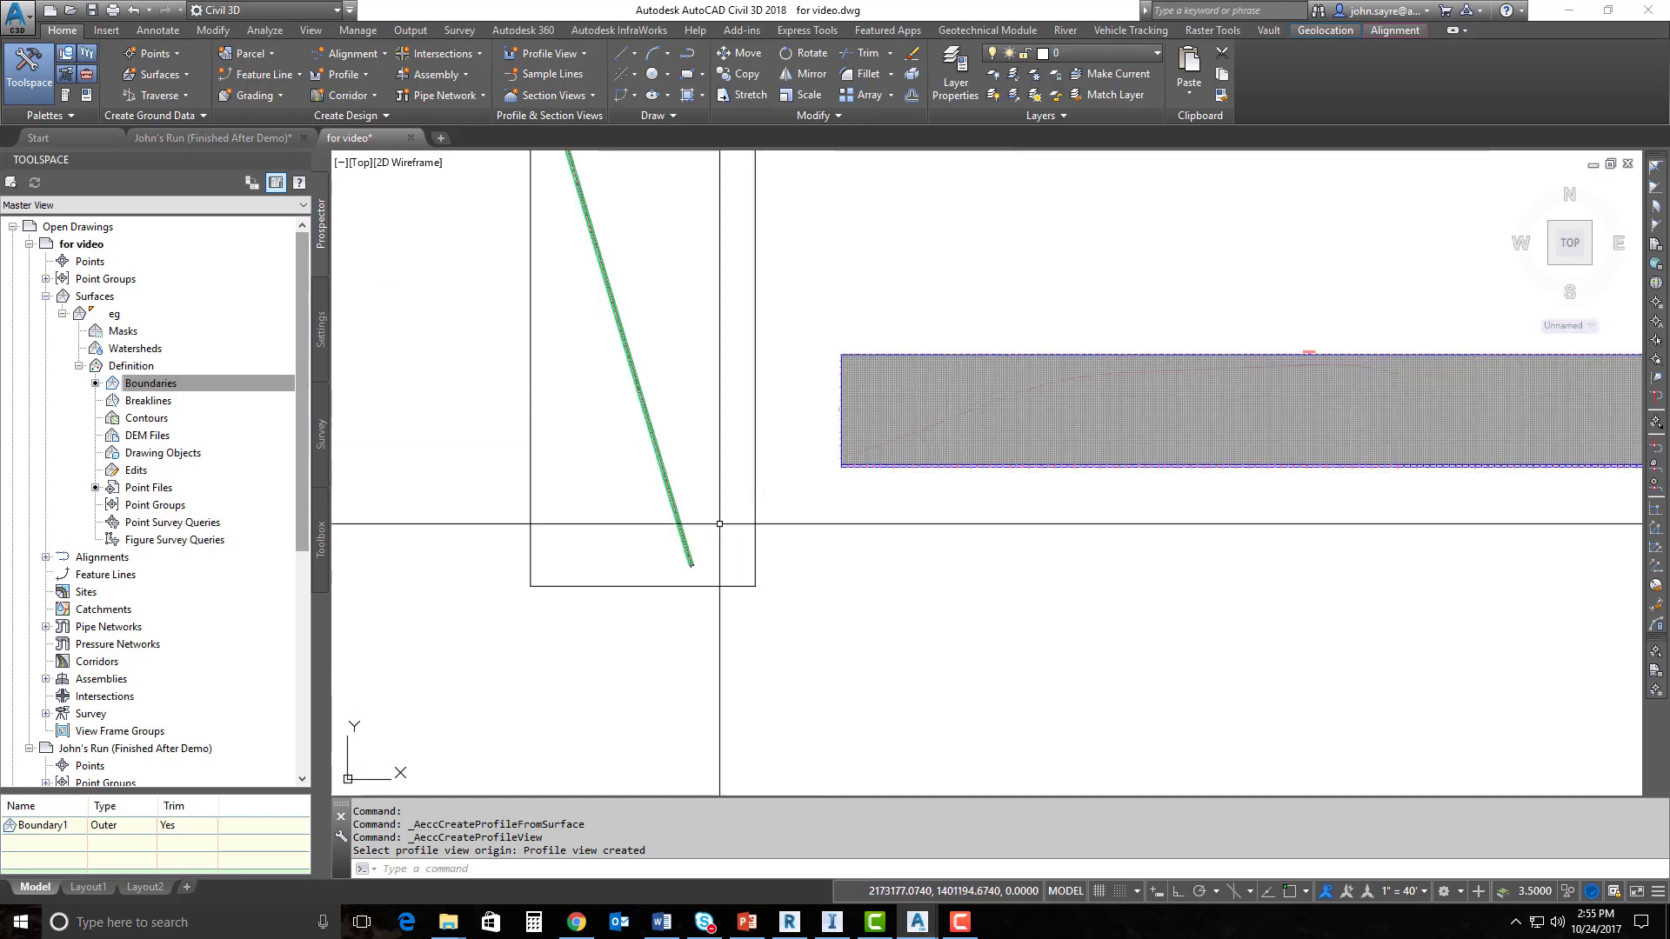
scroll(696, 565, "up", 6)
scroll(812, 568, "up", 3)
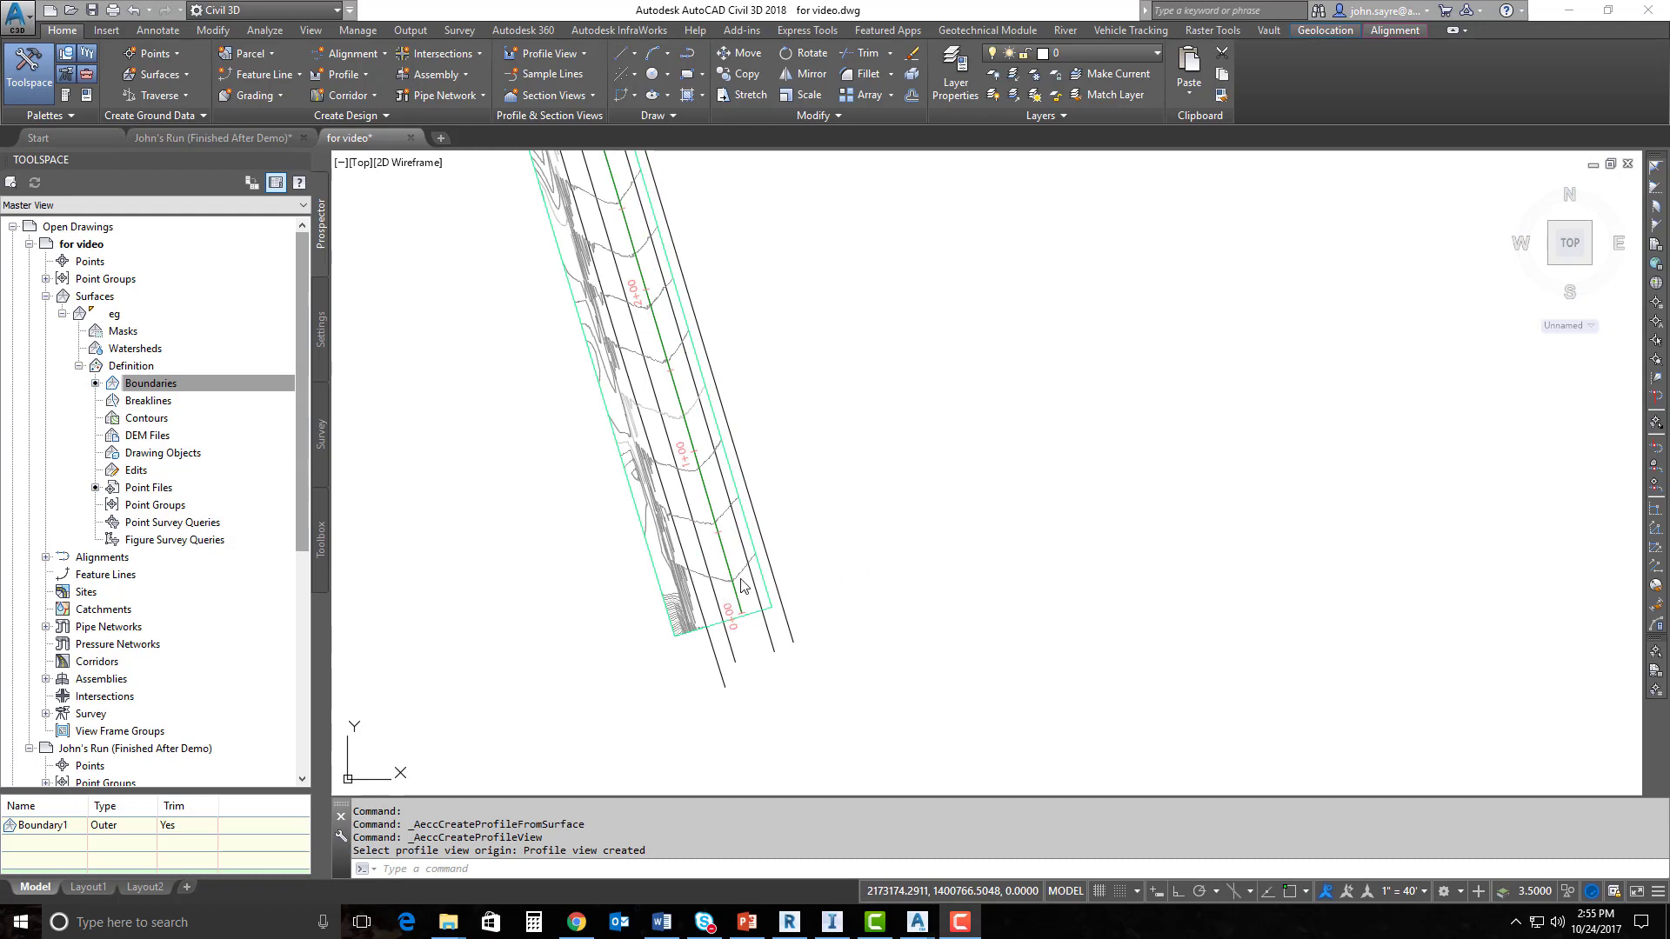
scroll(735, 548, "up", 2)
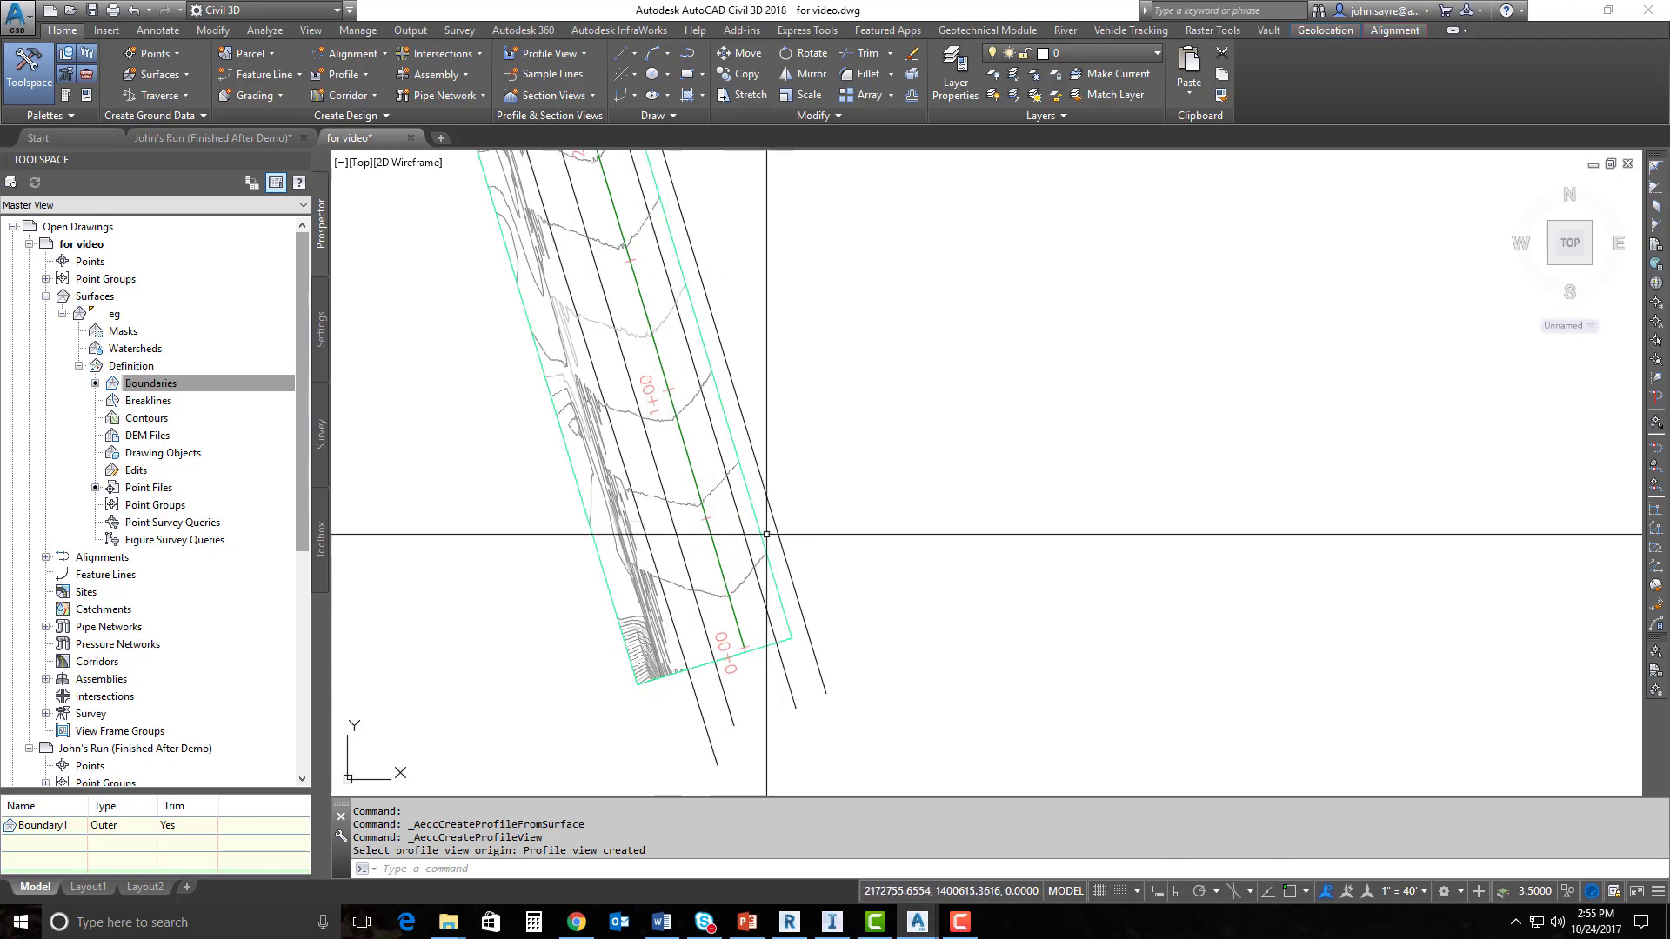
mouse_move(721, 567)
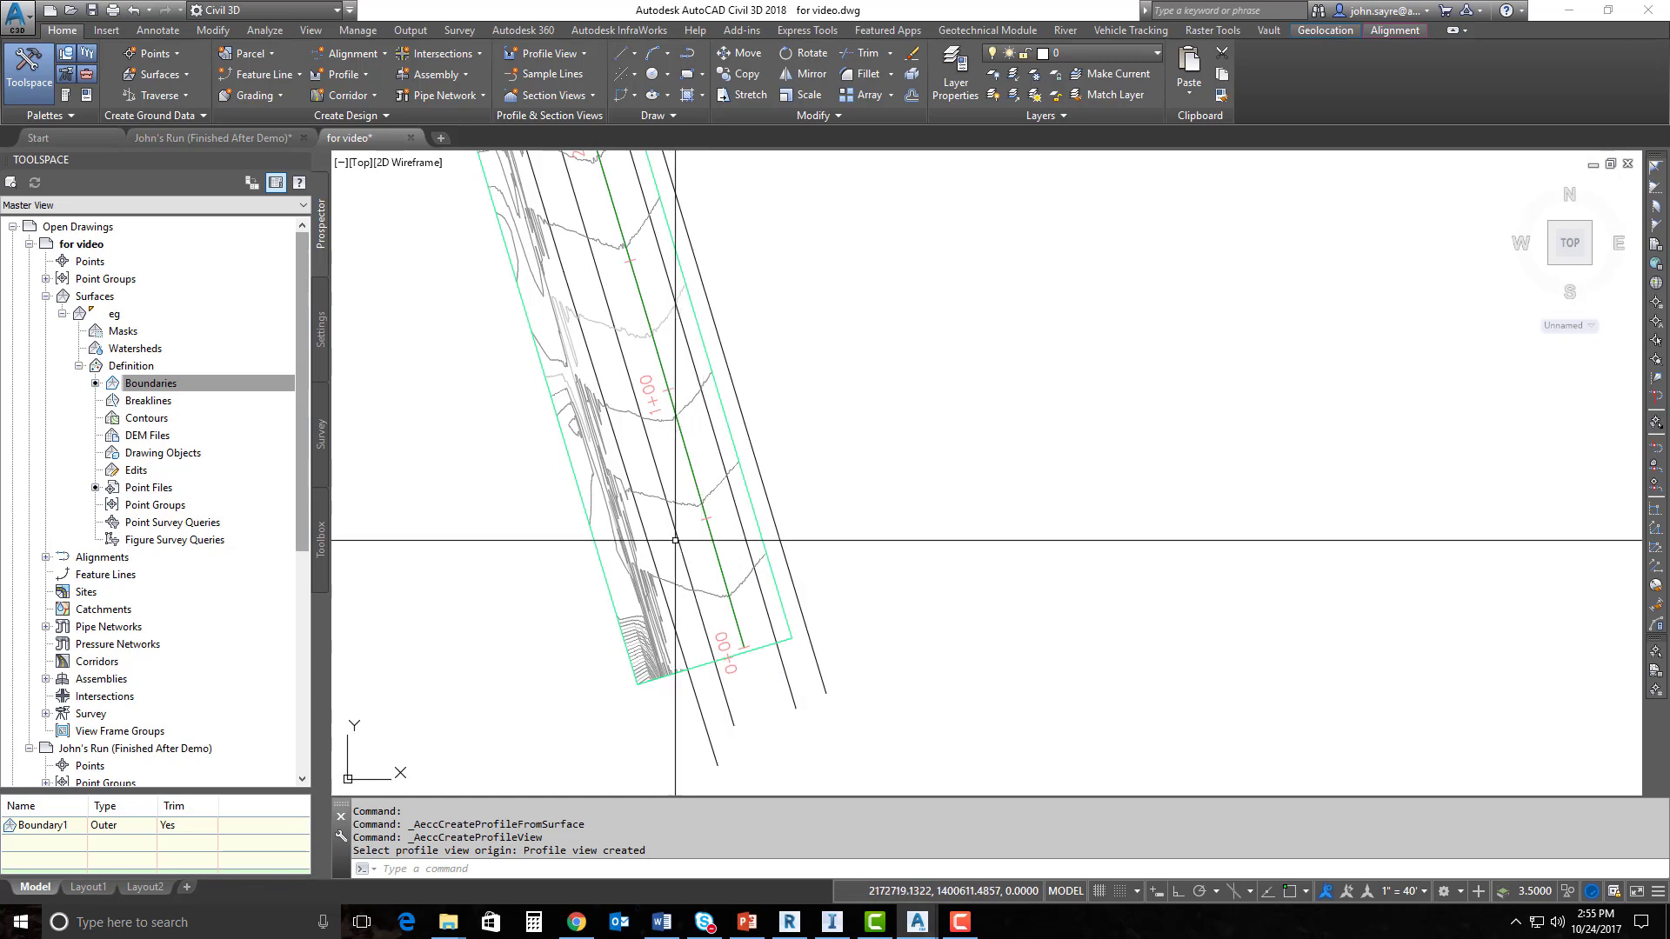
Create a rehab corridor named "road rehab" along the cl road rehab alignment from station 2+00 to 10+00, targeting surface eg.
left_click(363, 96)
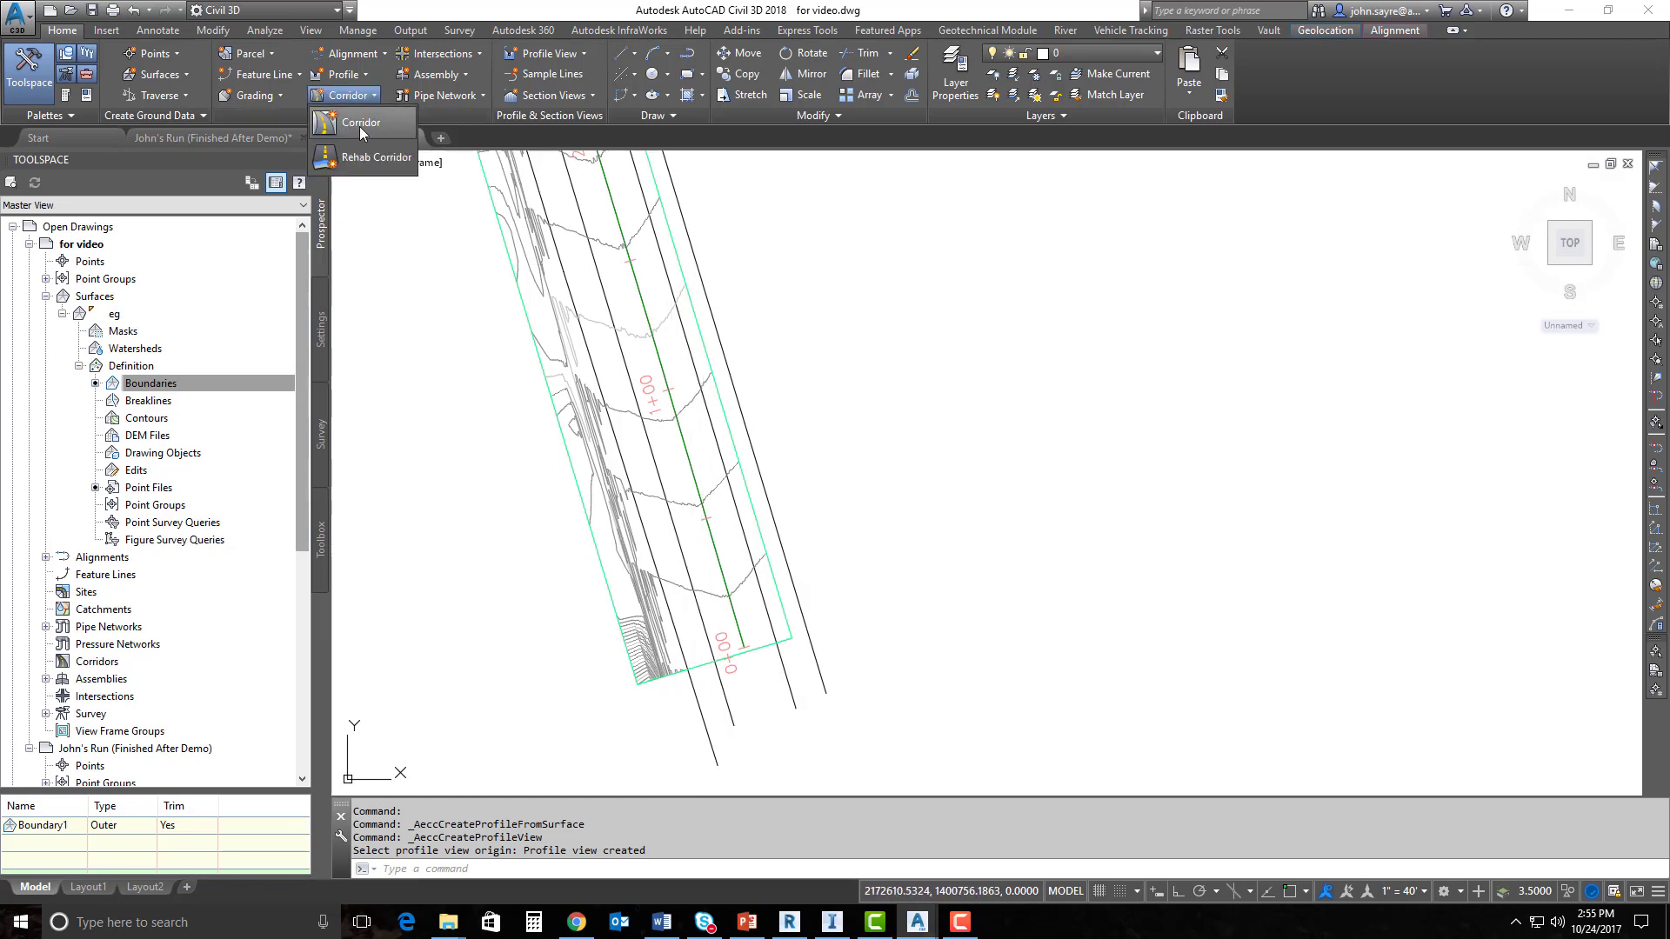
left_click(376, 158)
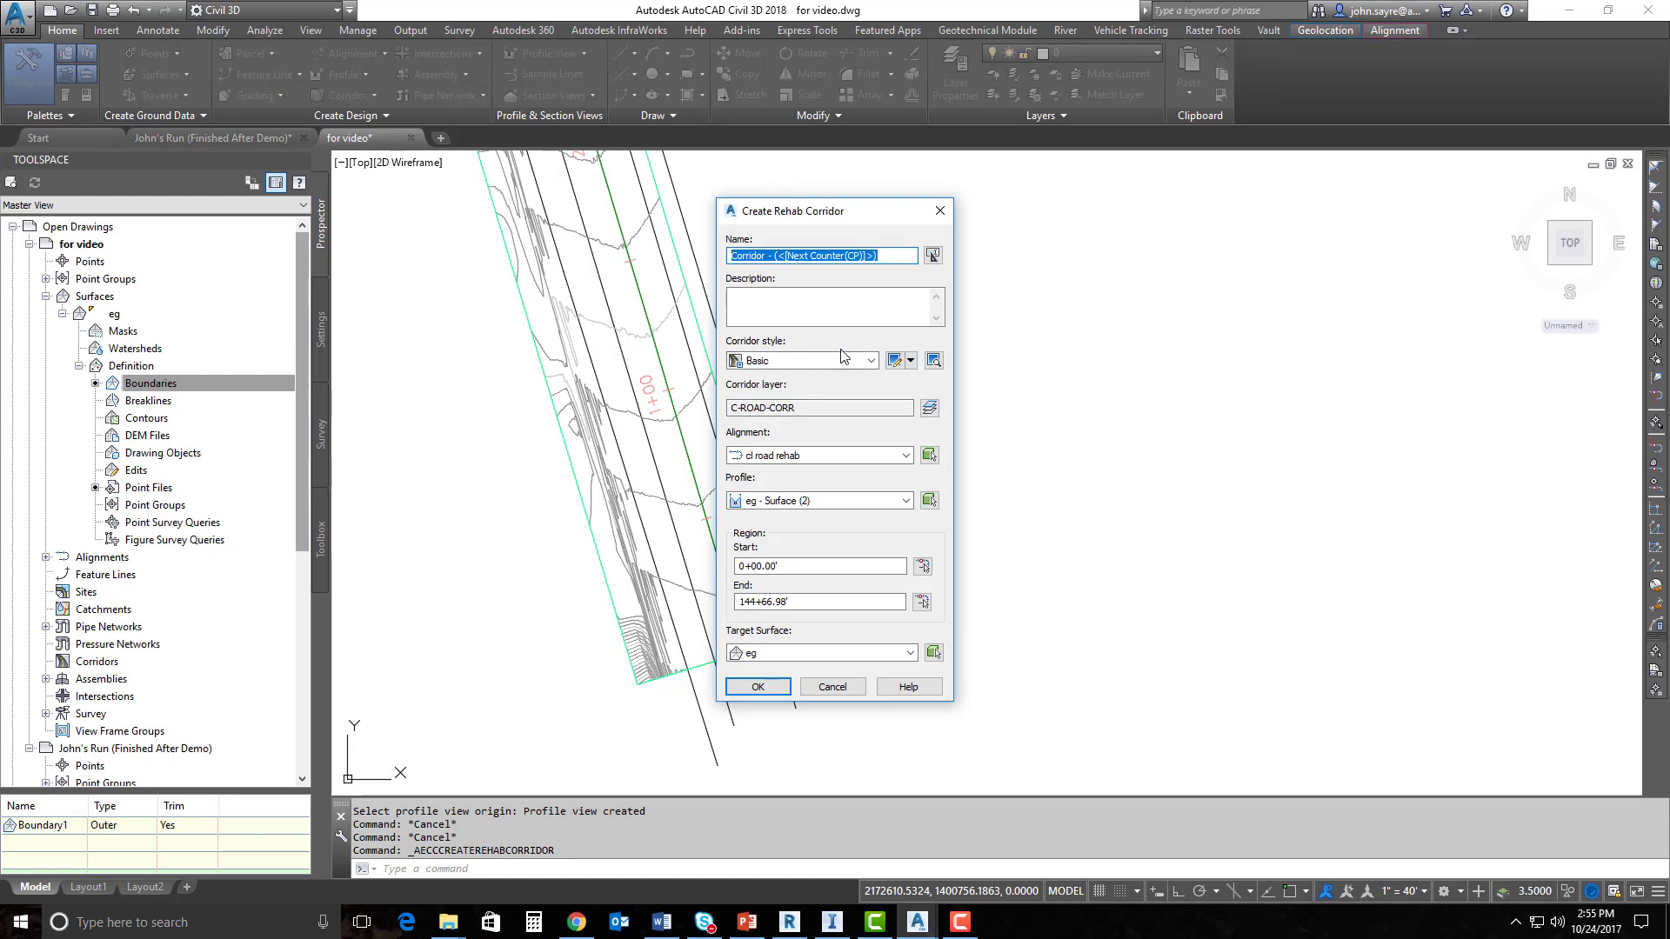
type("road rehab")
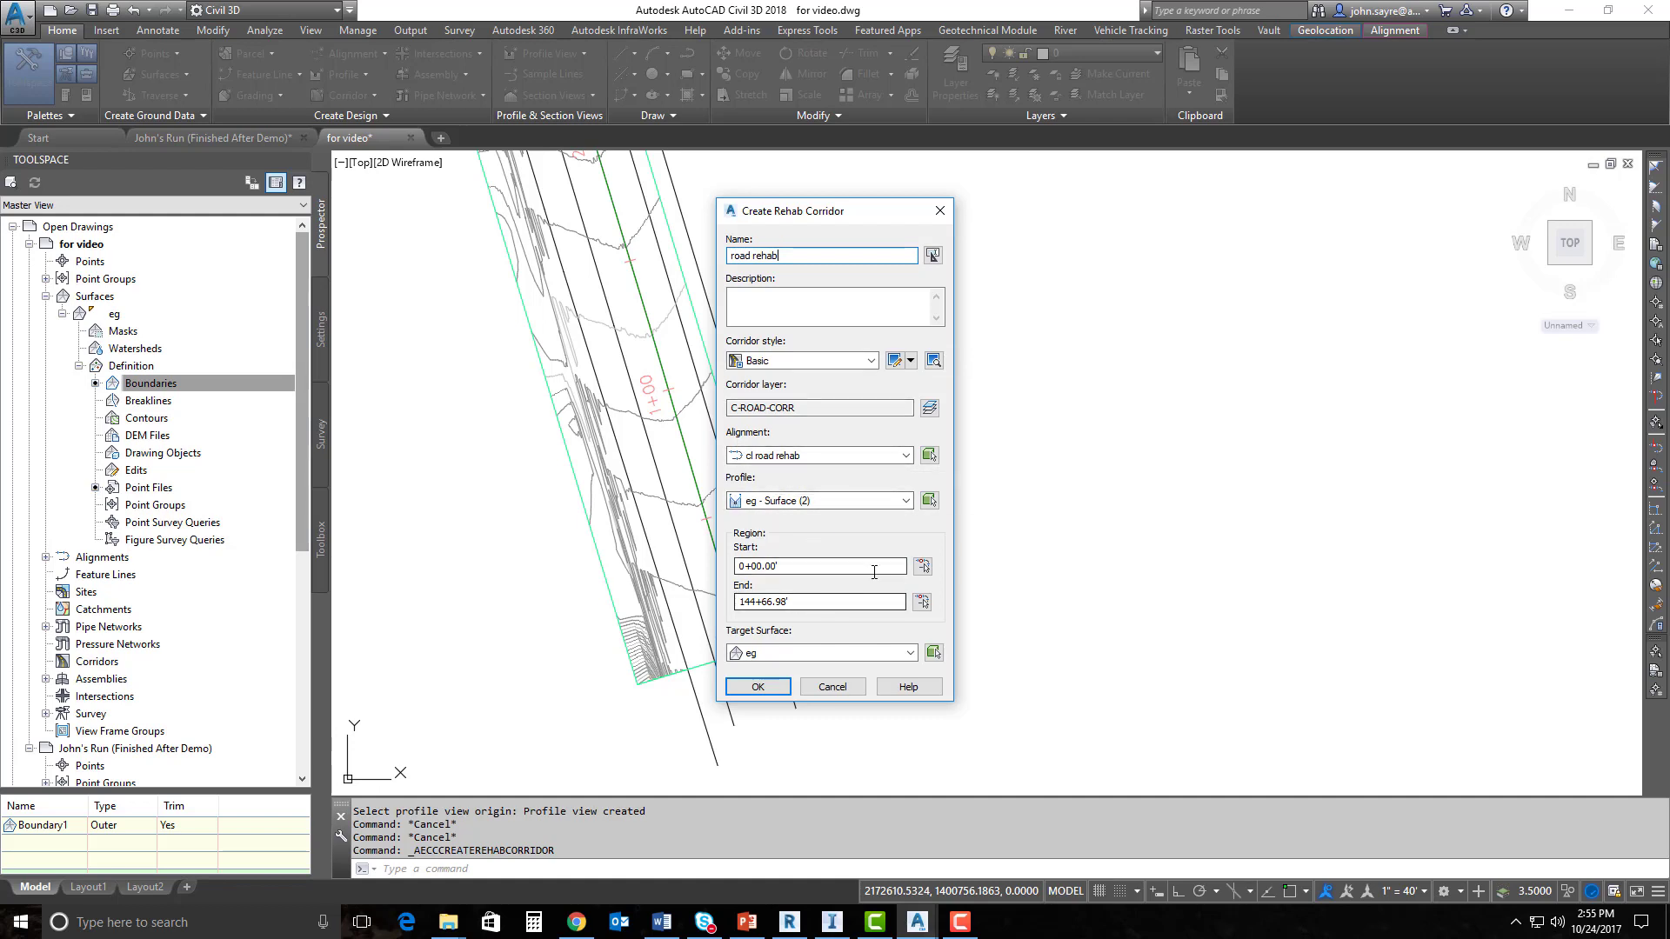
double_click(748, 567)
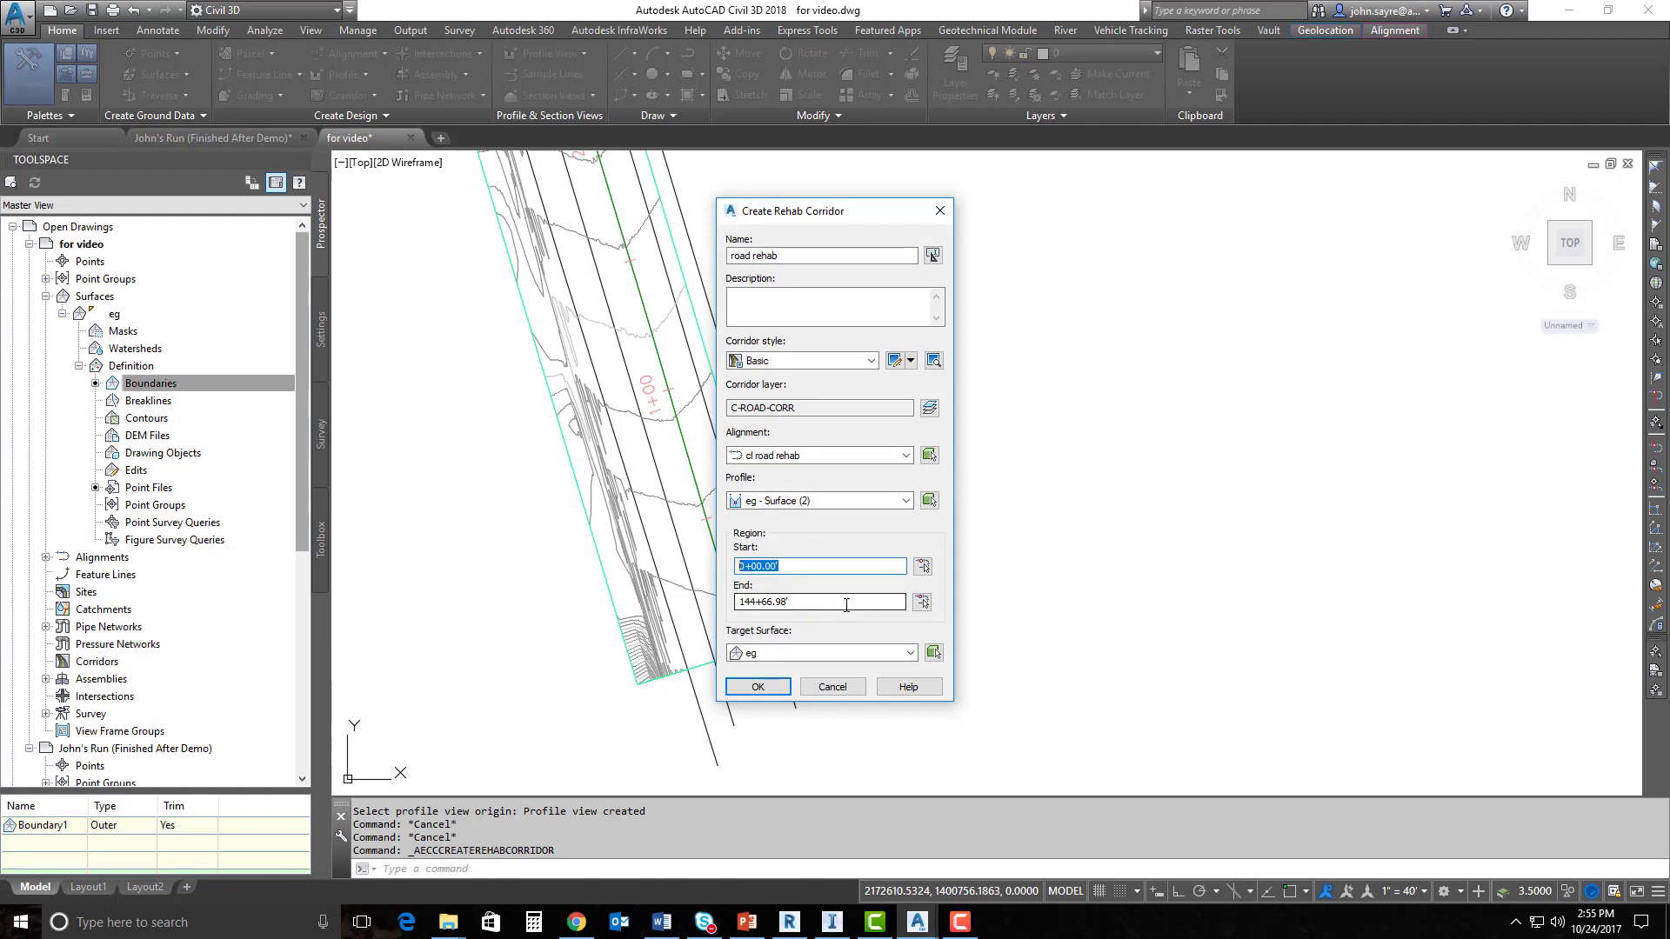
type("2+00")
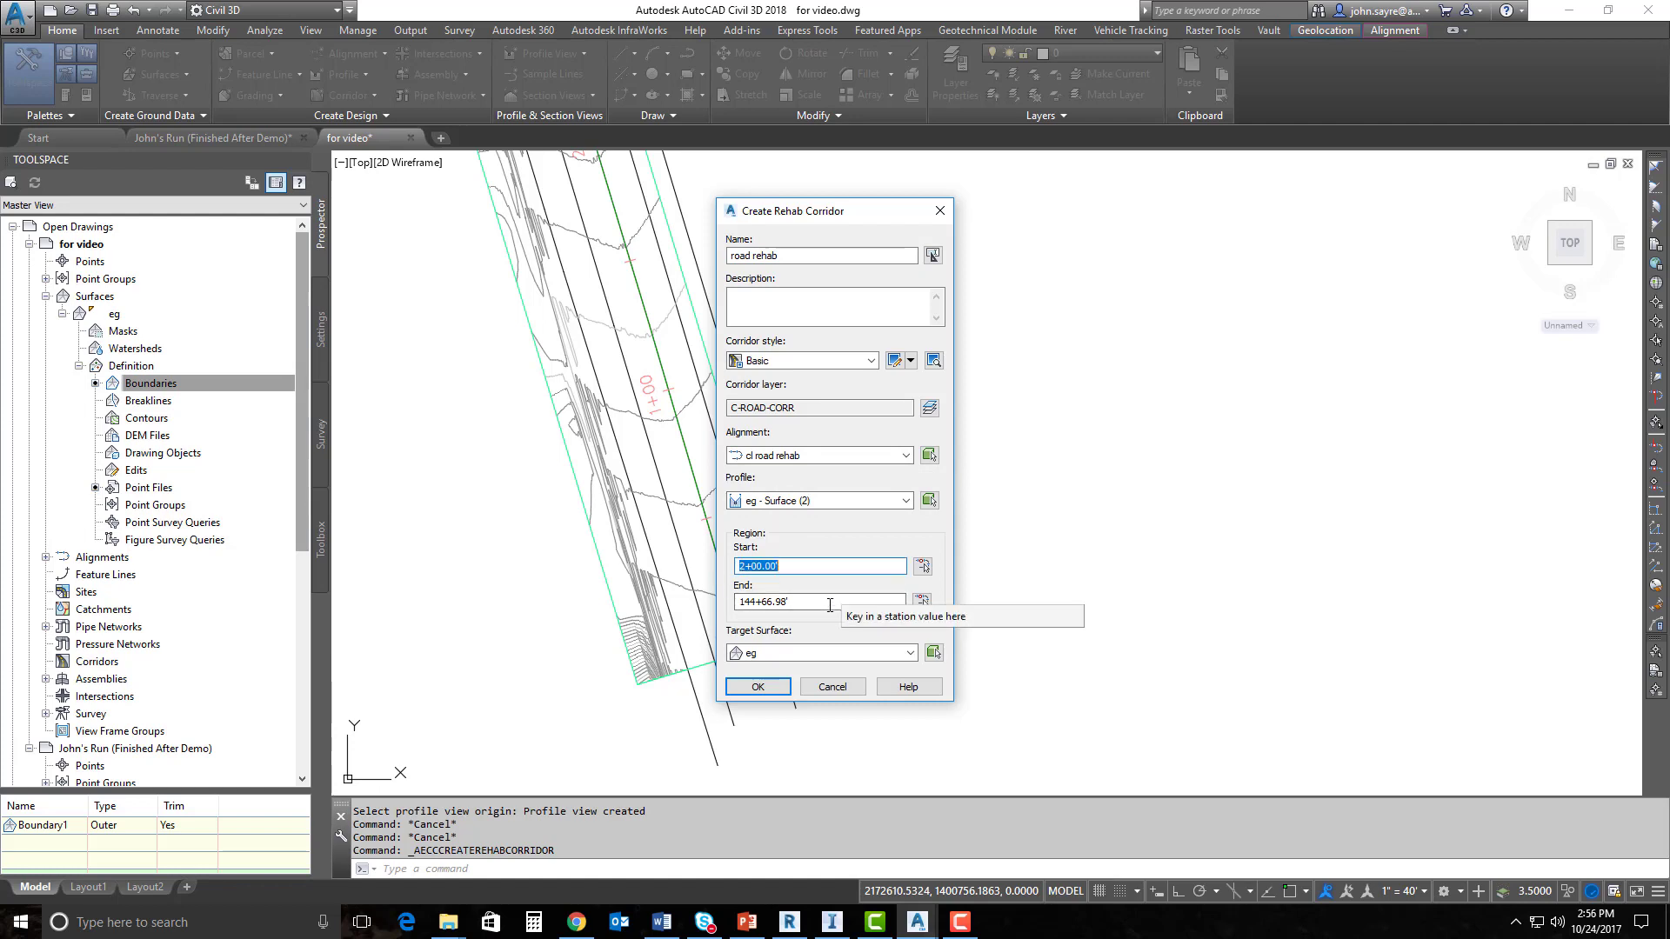
key("Tab")
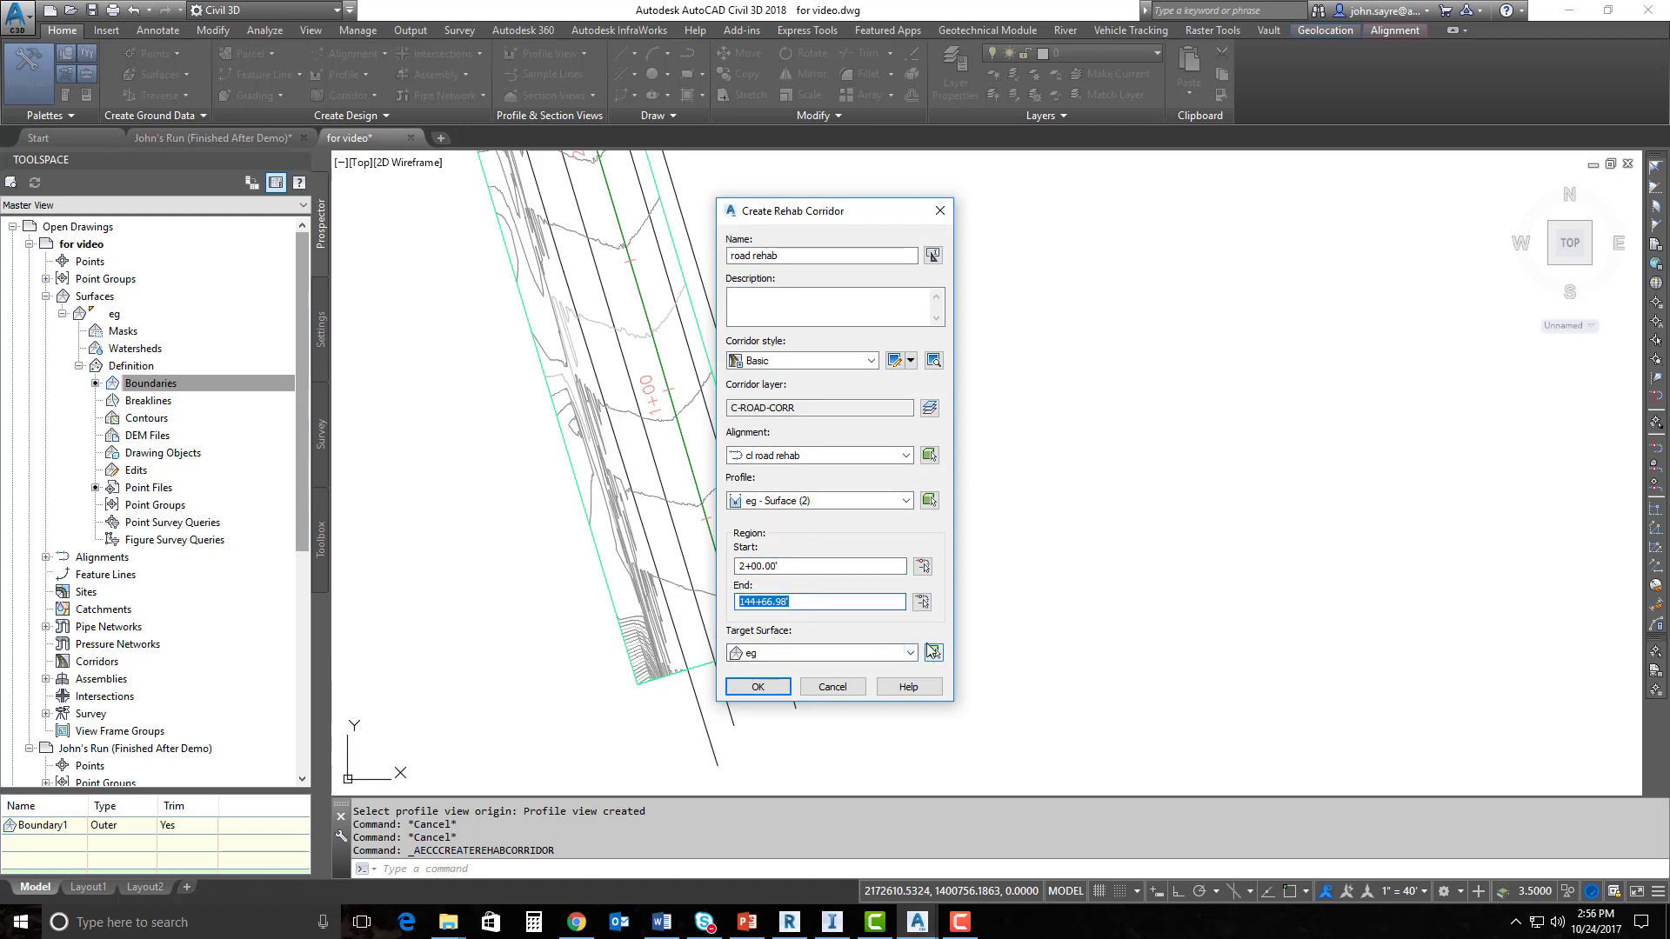
type("10000")
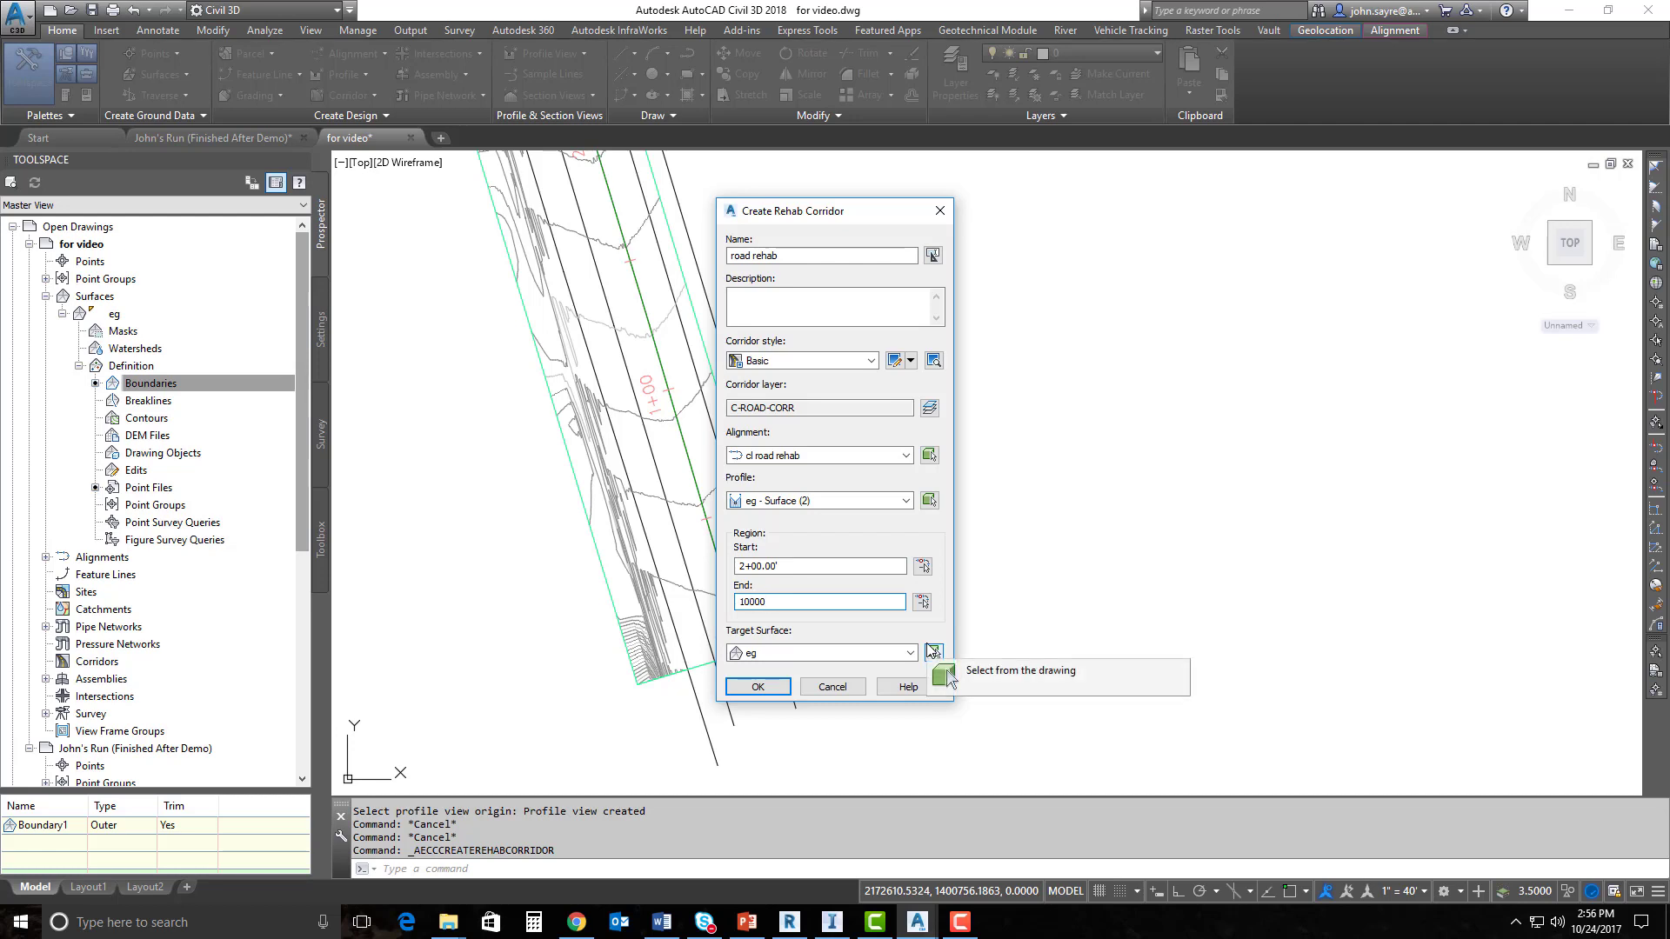
key("Return")
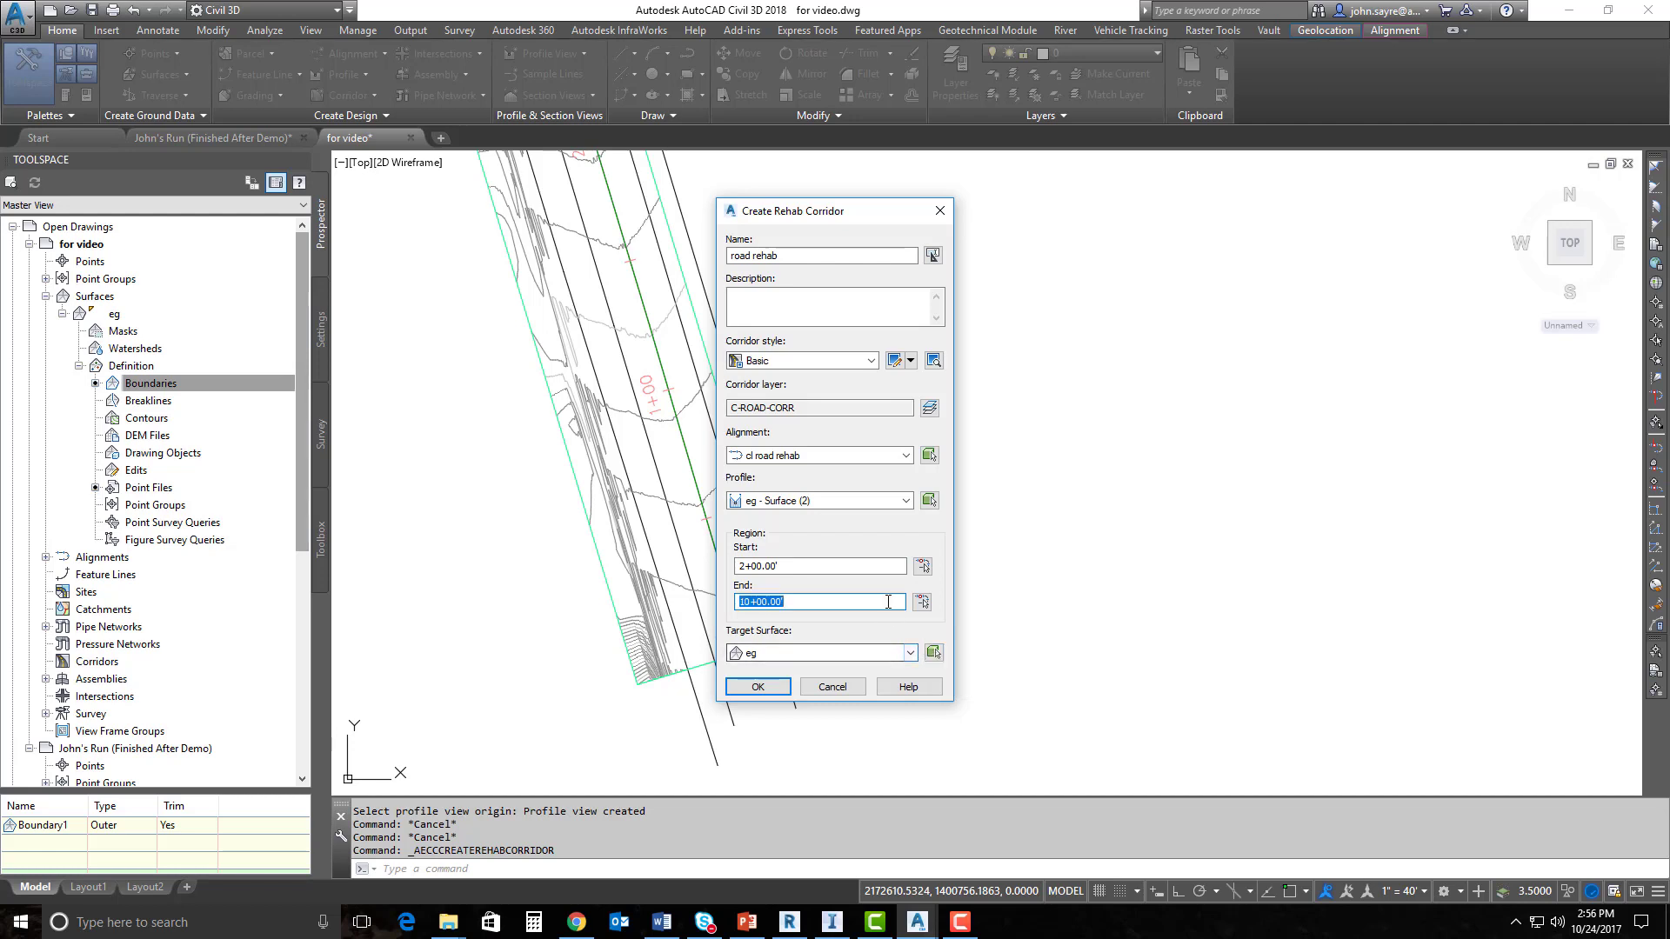
left_click(763, 687)
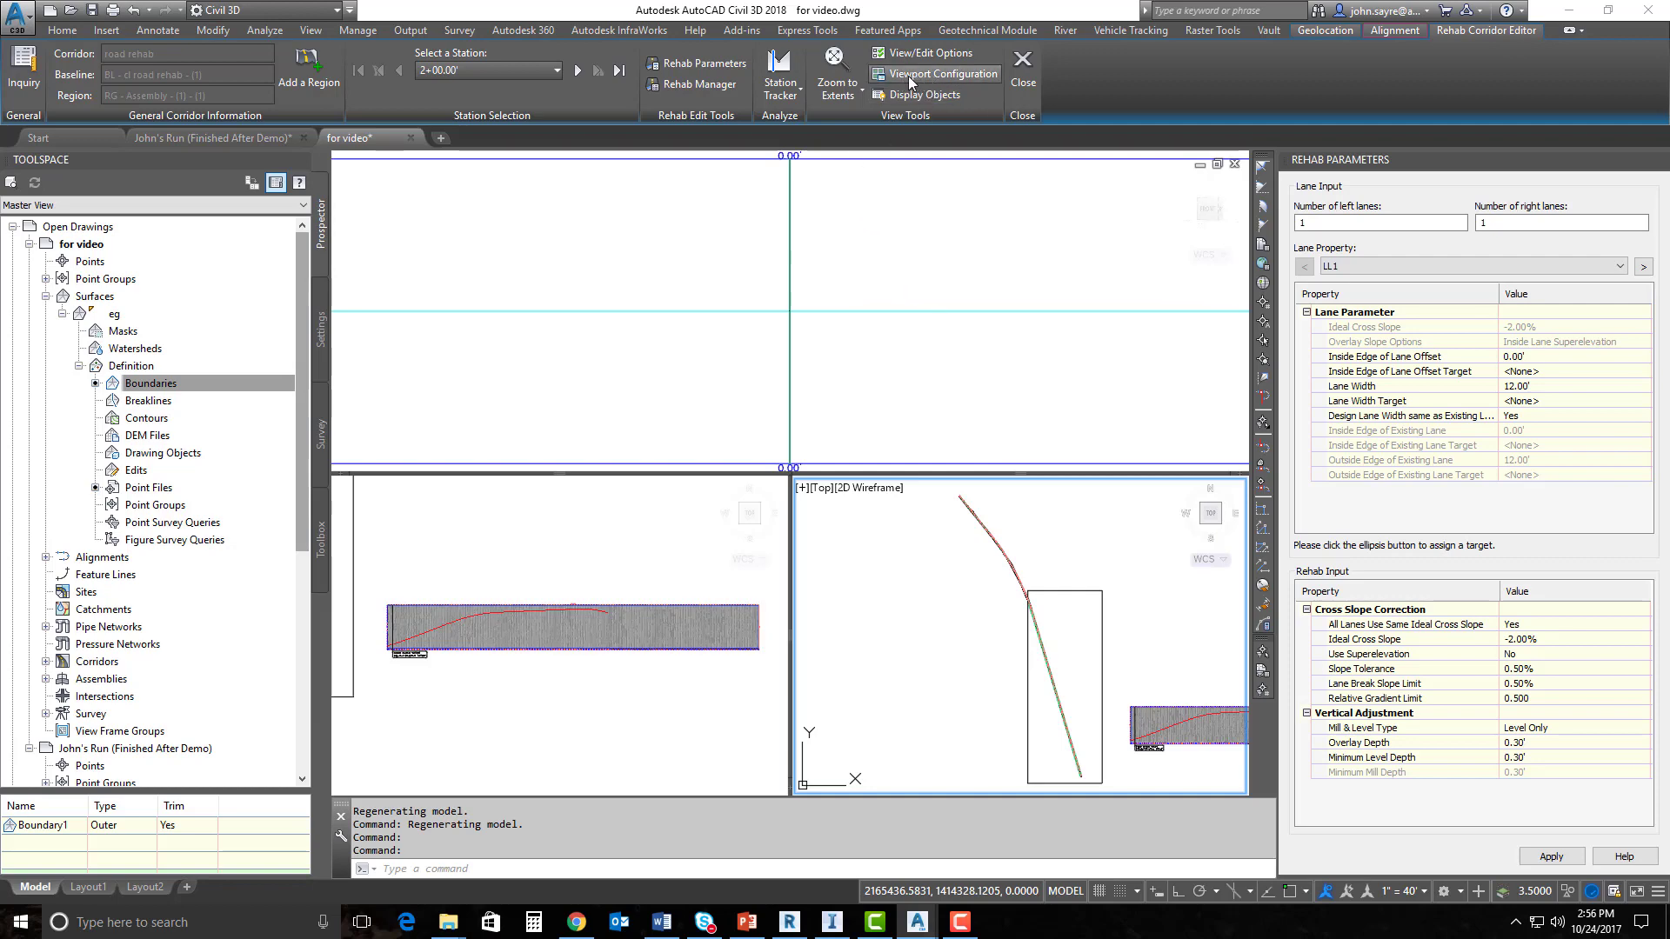
Configure the corridor section editor's viewports with Plan in viewport 2 and Profile in viewport 3, keeping the Three: Above layout.
left_click(942, 75)
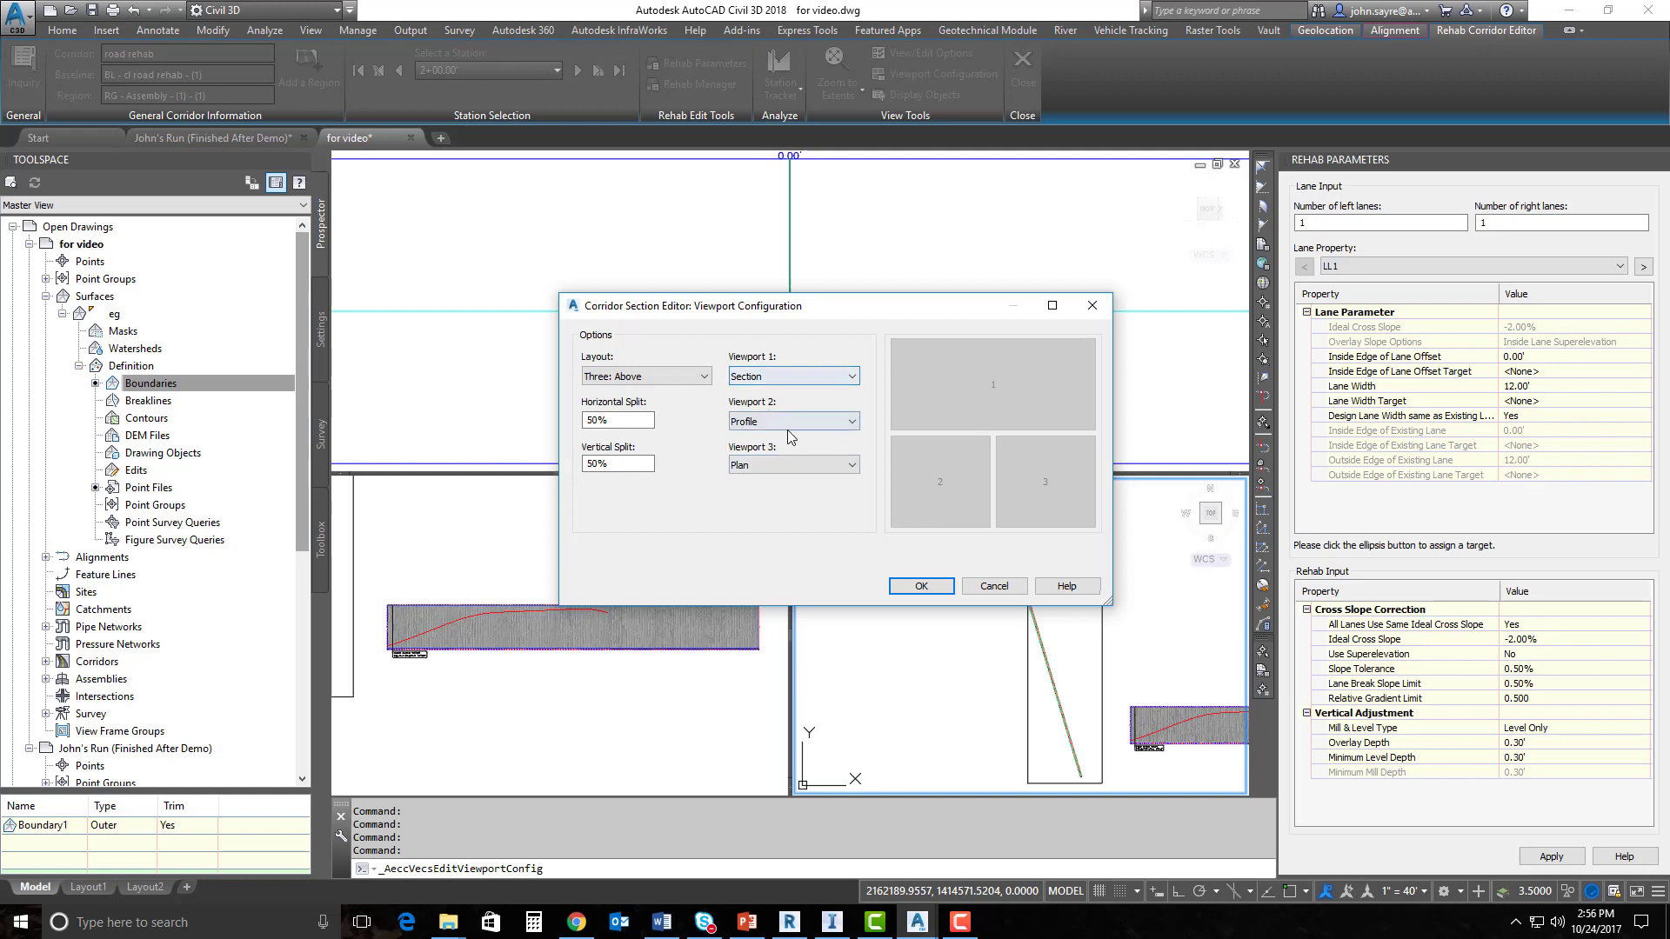
left_click(850, 421)
left_click(802, 461)
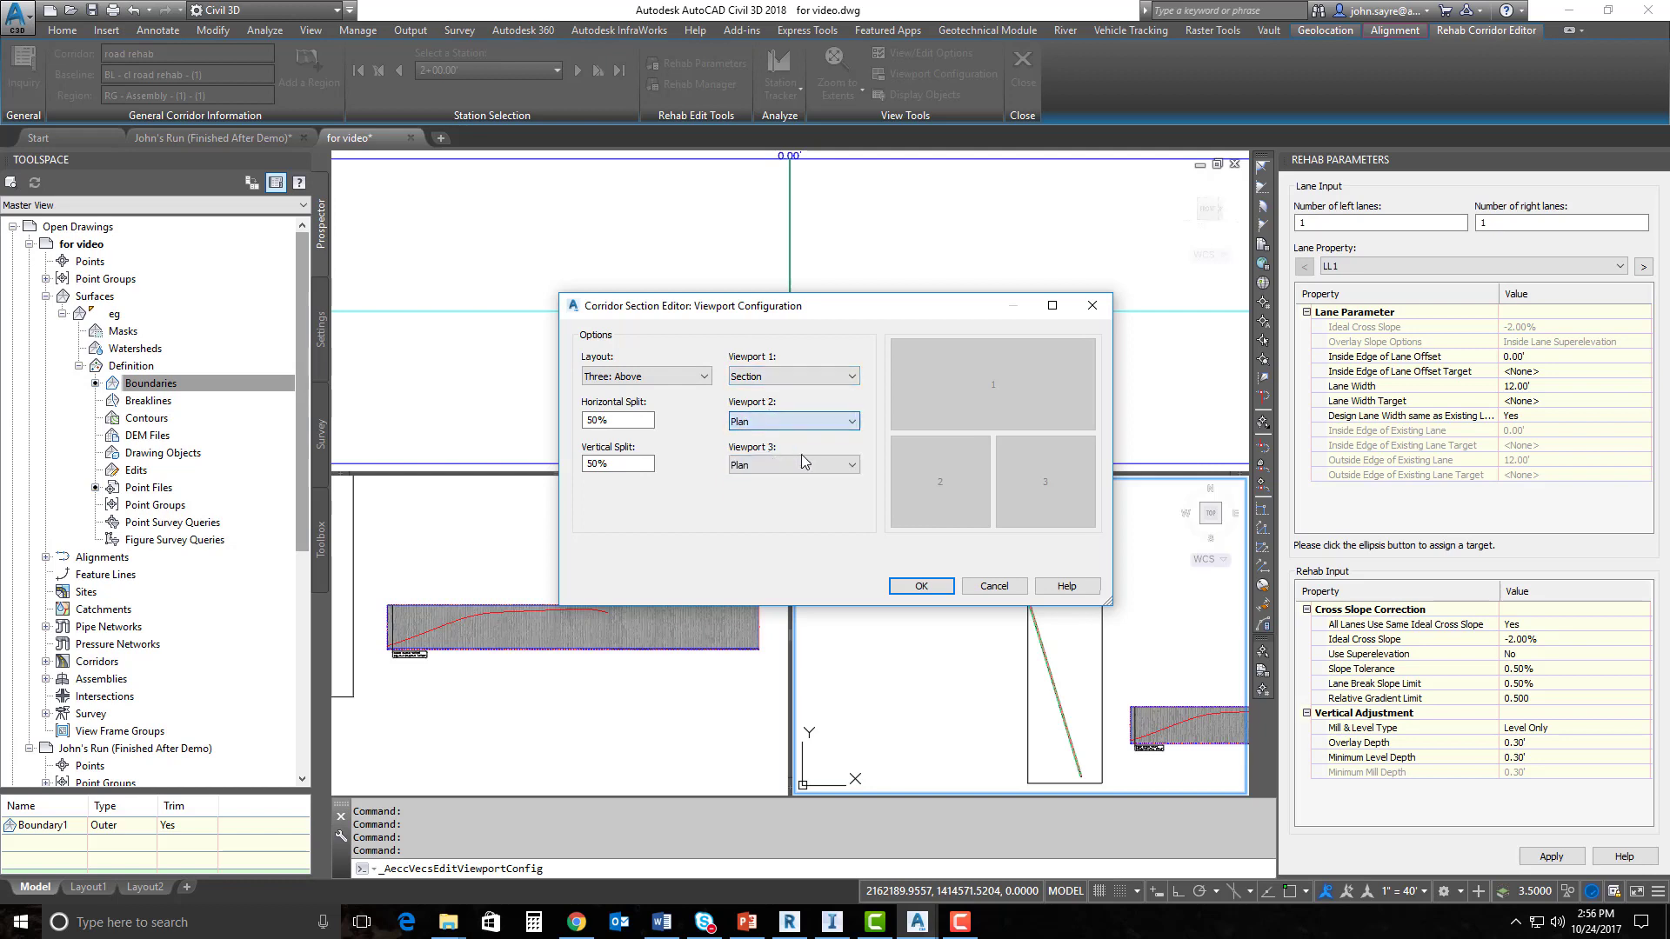
left_click(850, 465)
left_click(788, 510)
left_click(703, 377)
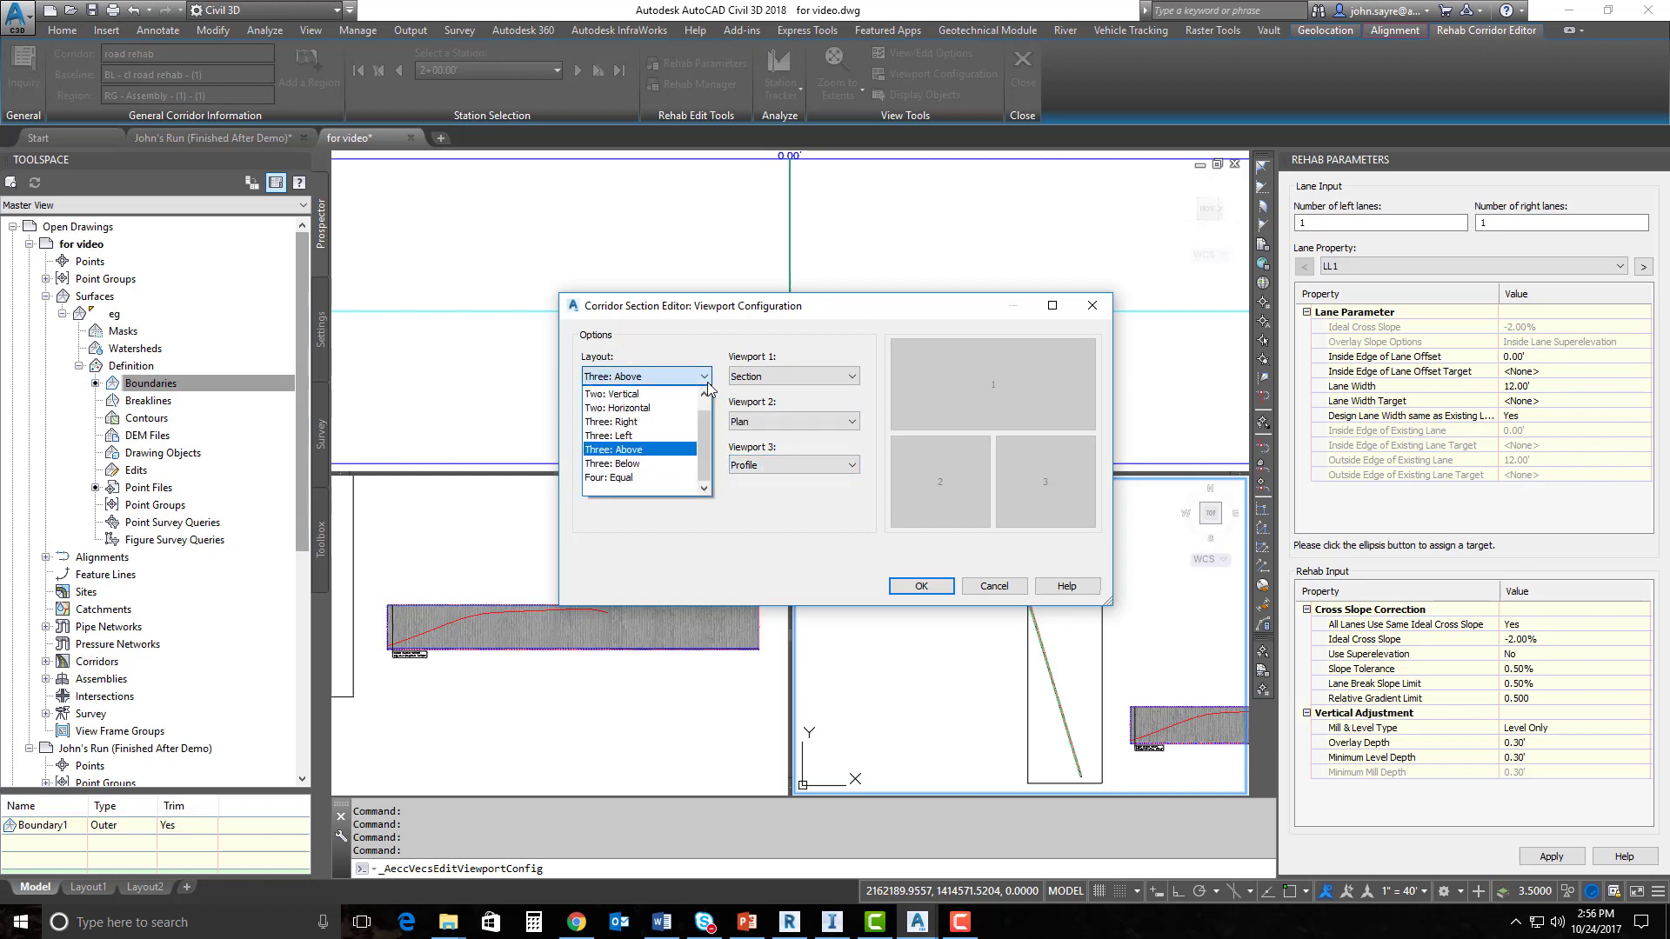
left_click(740, 499)
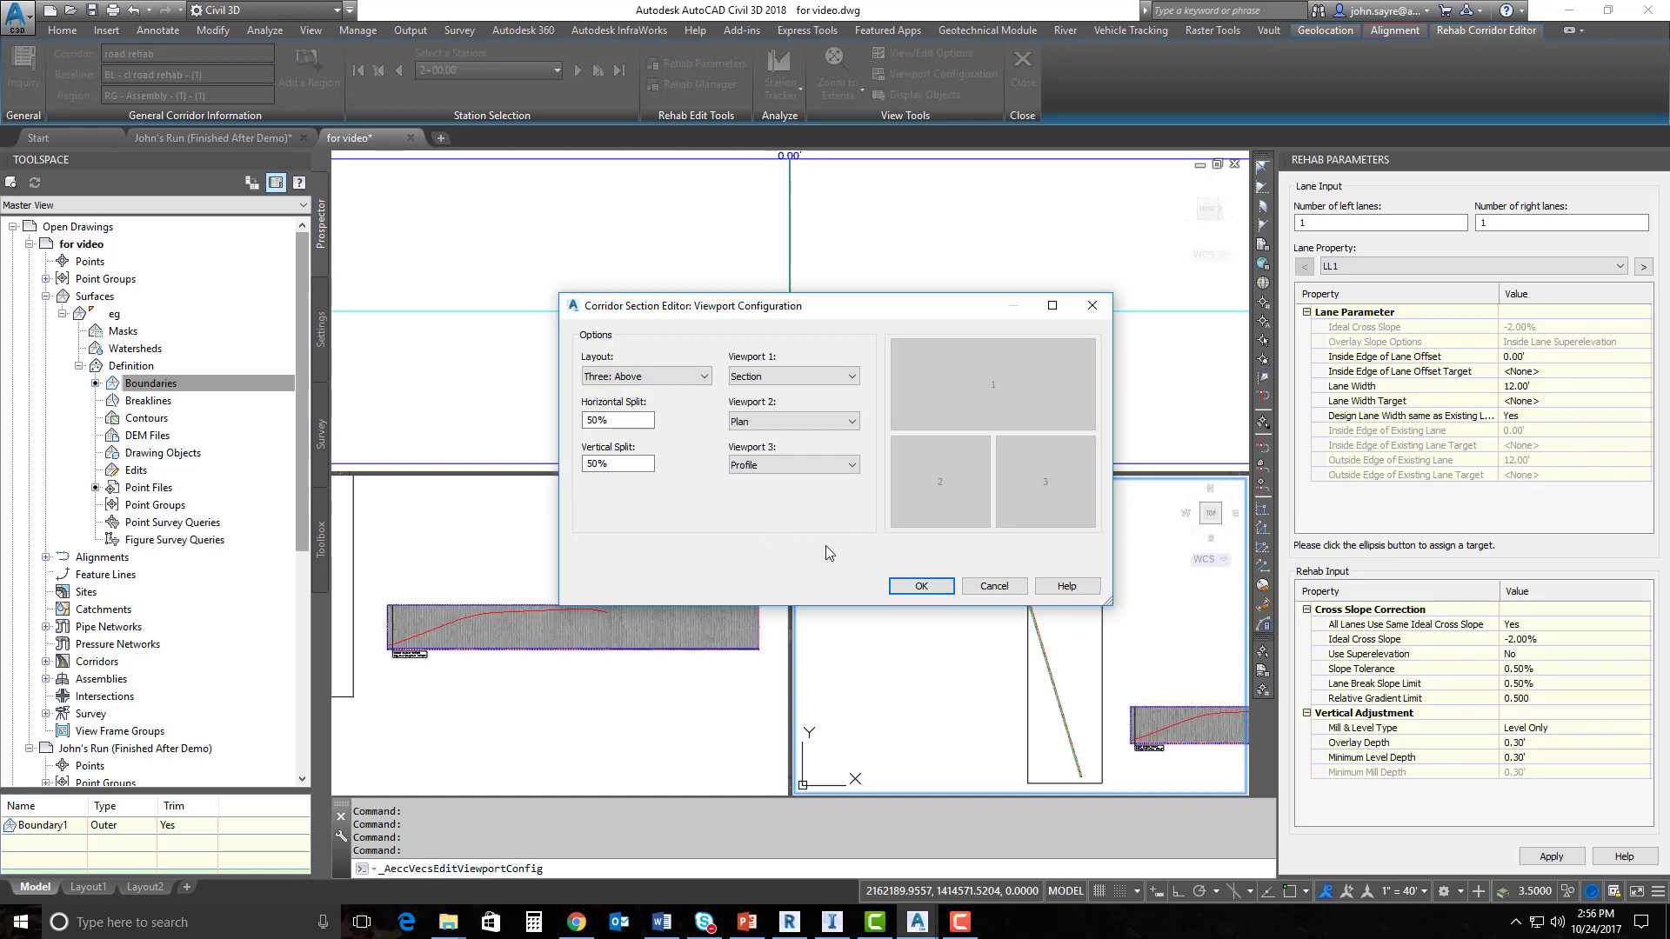
left_click(911, 586)
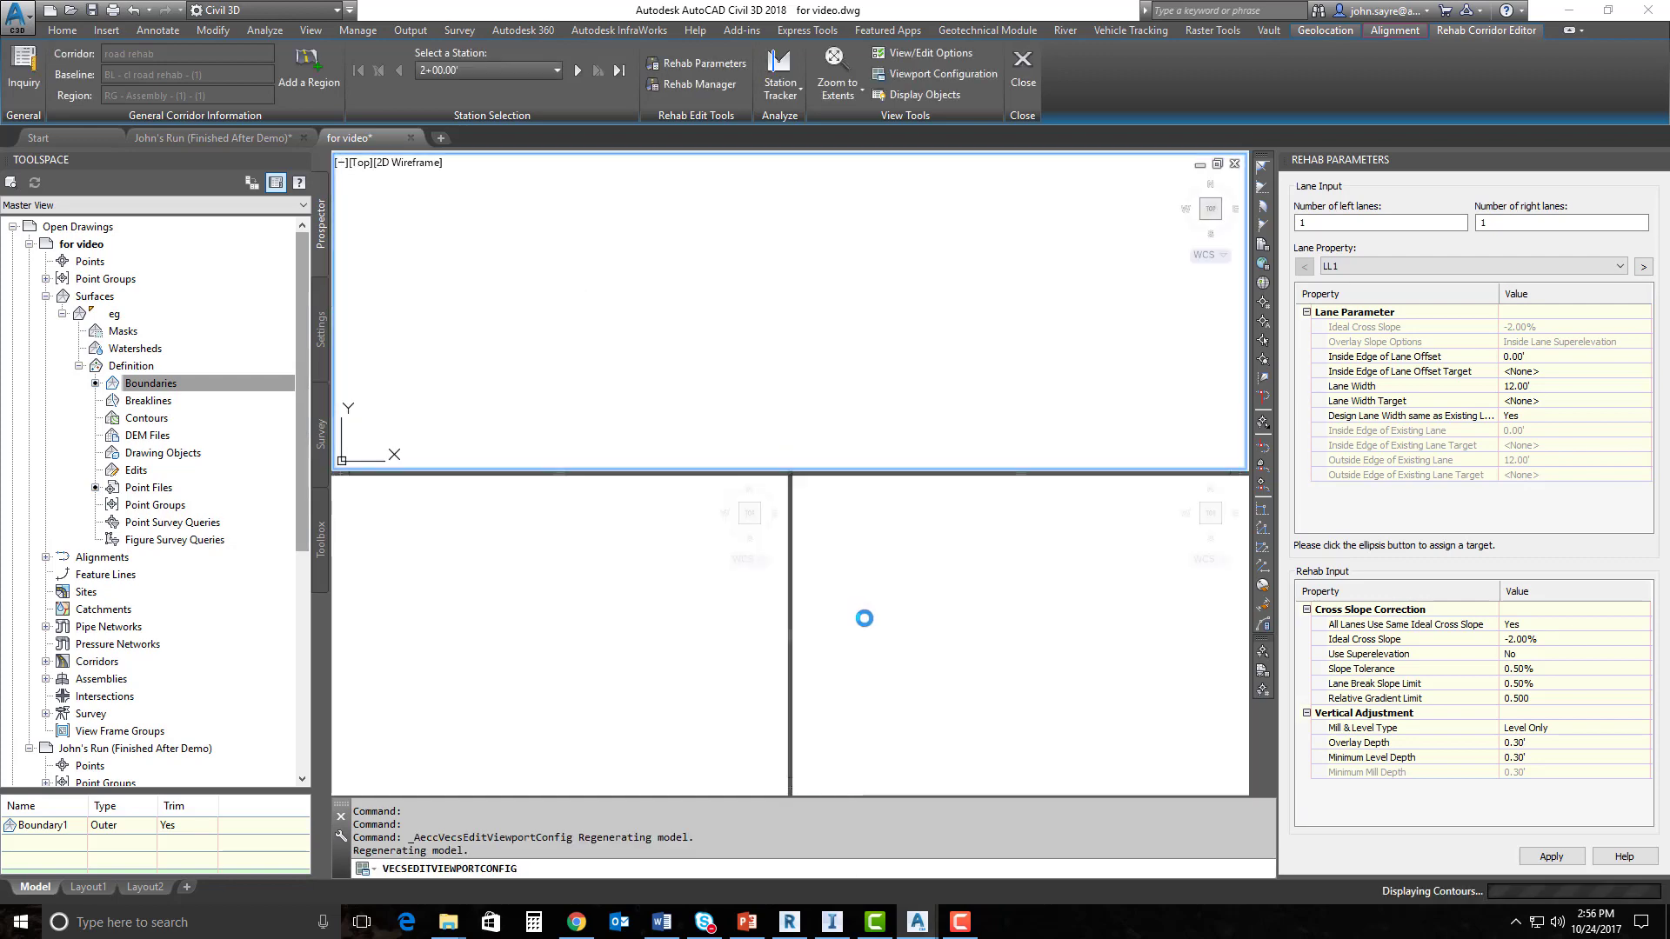
Apply the default rehab parameters to the corridor and examine its section and plan around station 2+00.
left_click(682, 663)
scroll(683, 662, "up", 5)
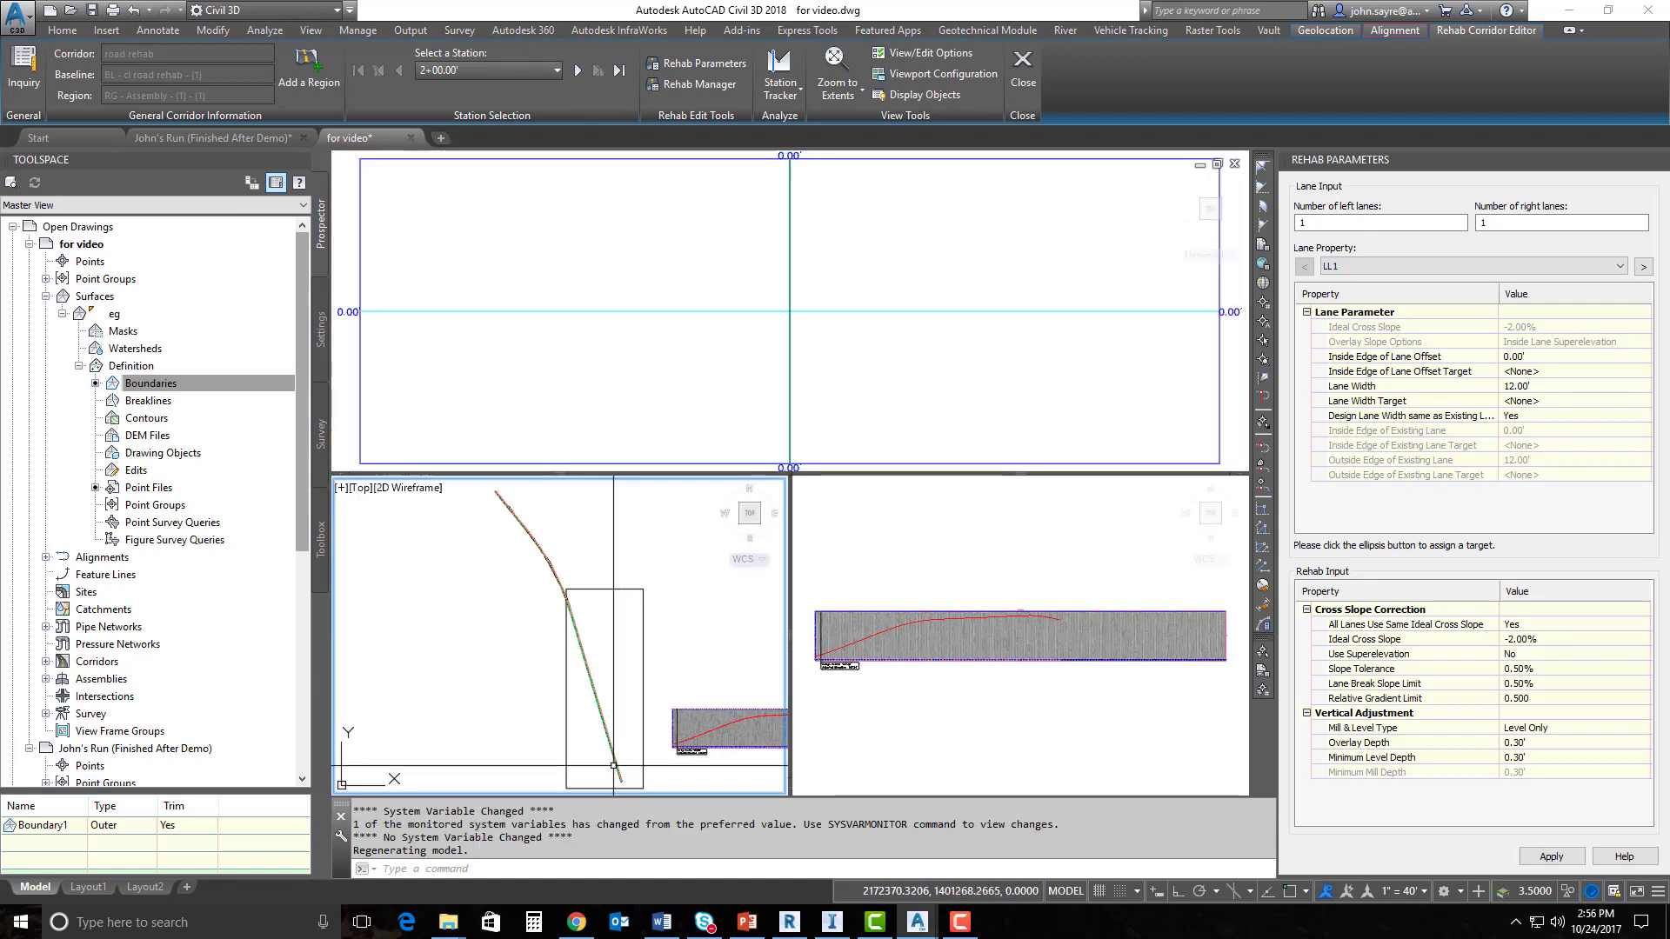
scroll(702, 684, "up", 5)
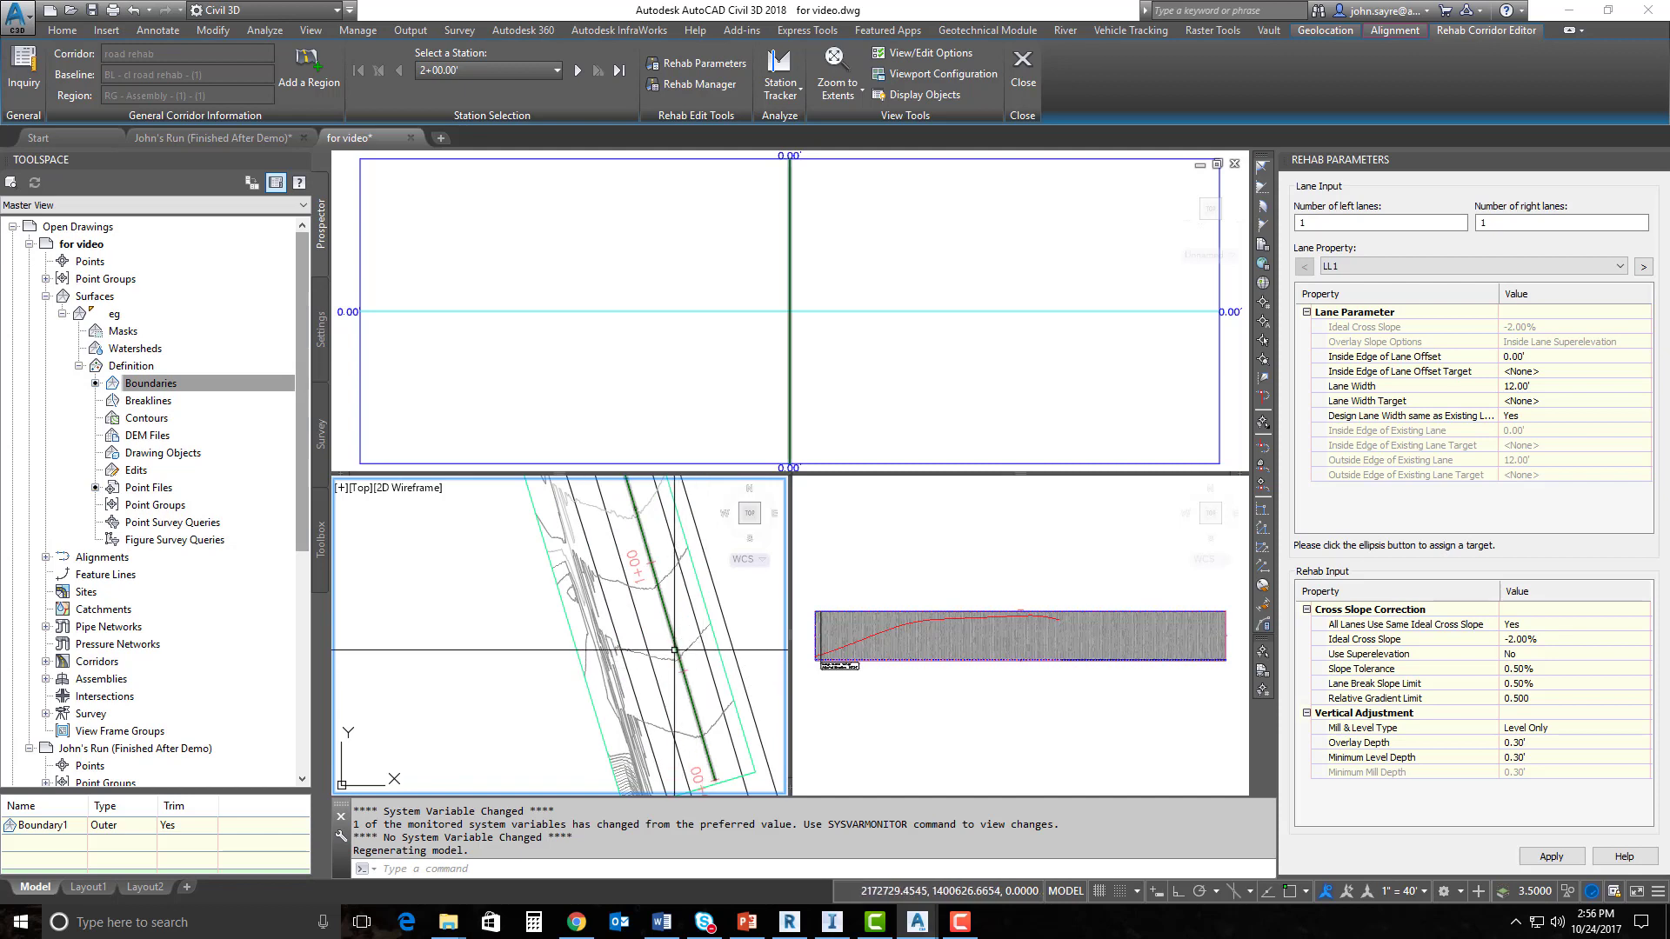
middle_click_drag(628, 539, 587, 713)
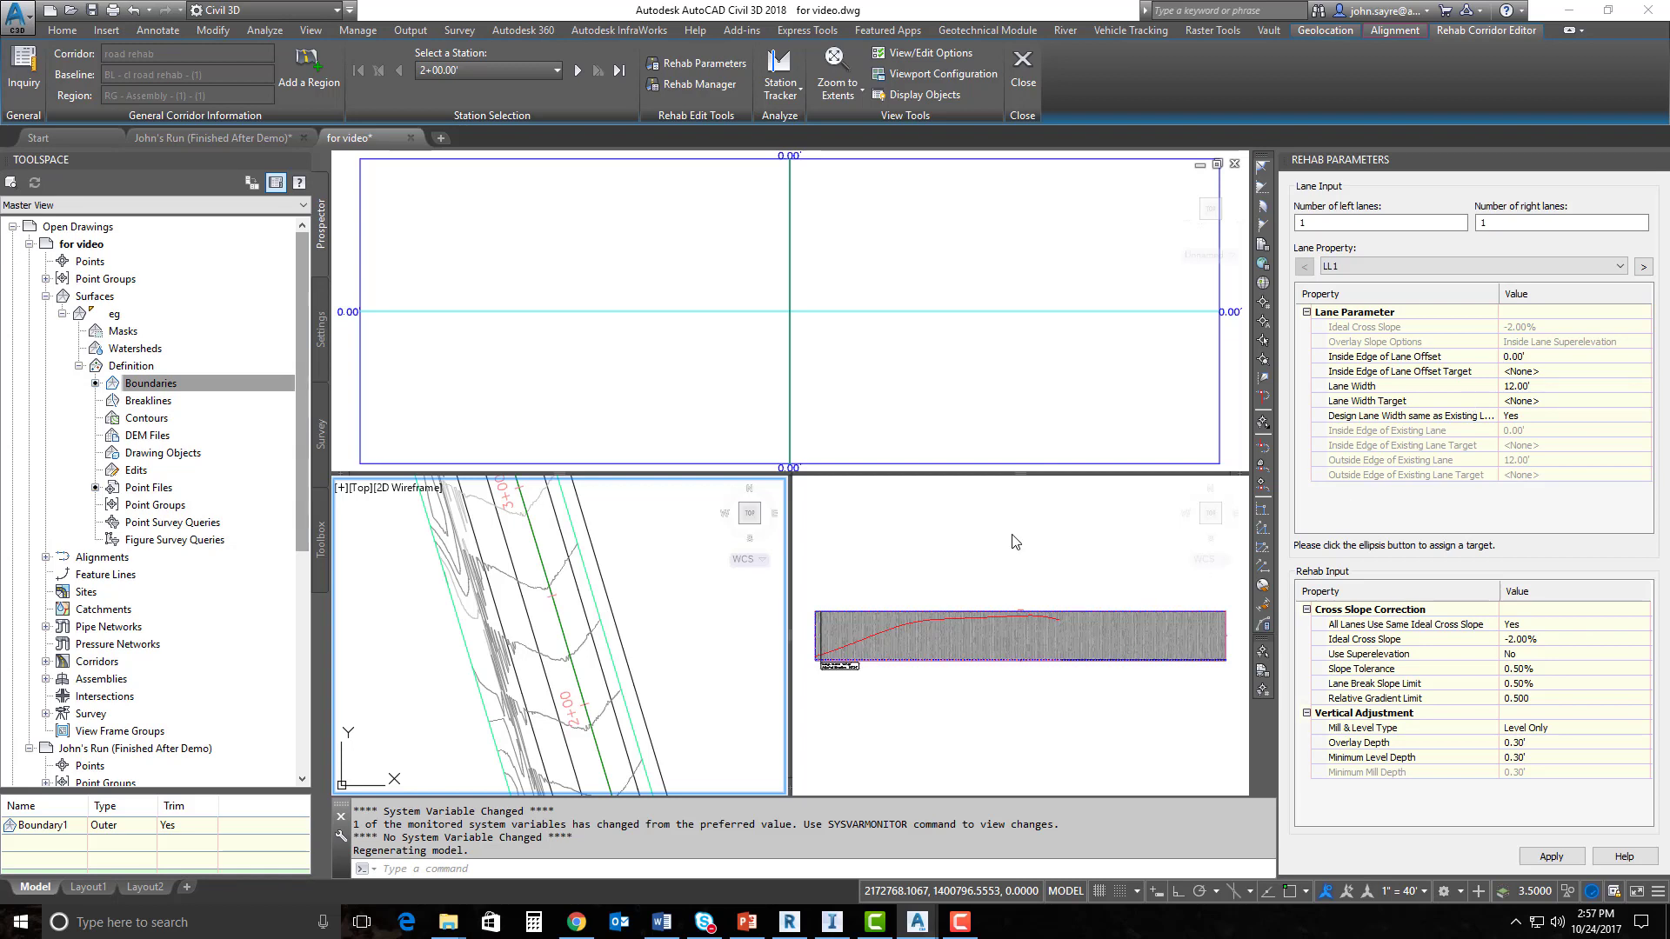
scroll(550, 692, "up", 3)
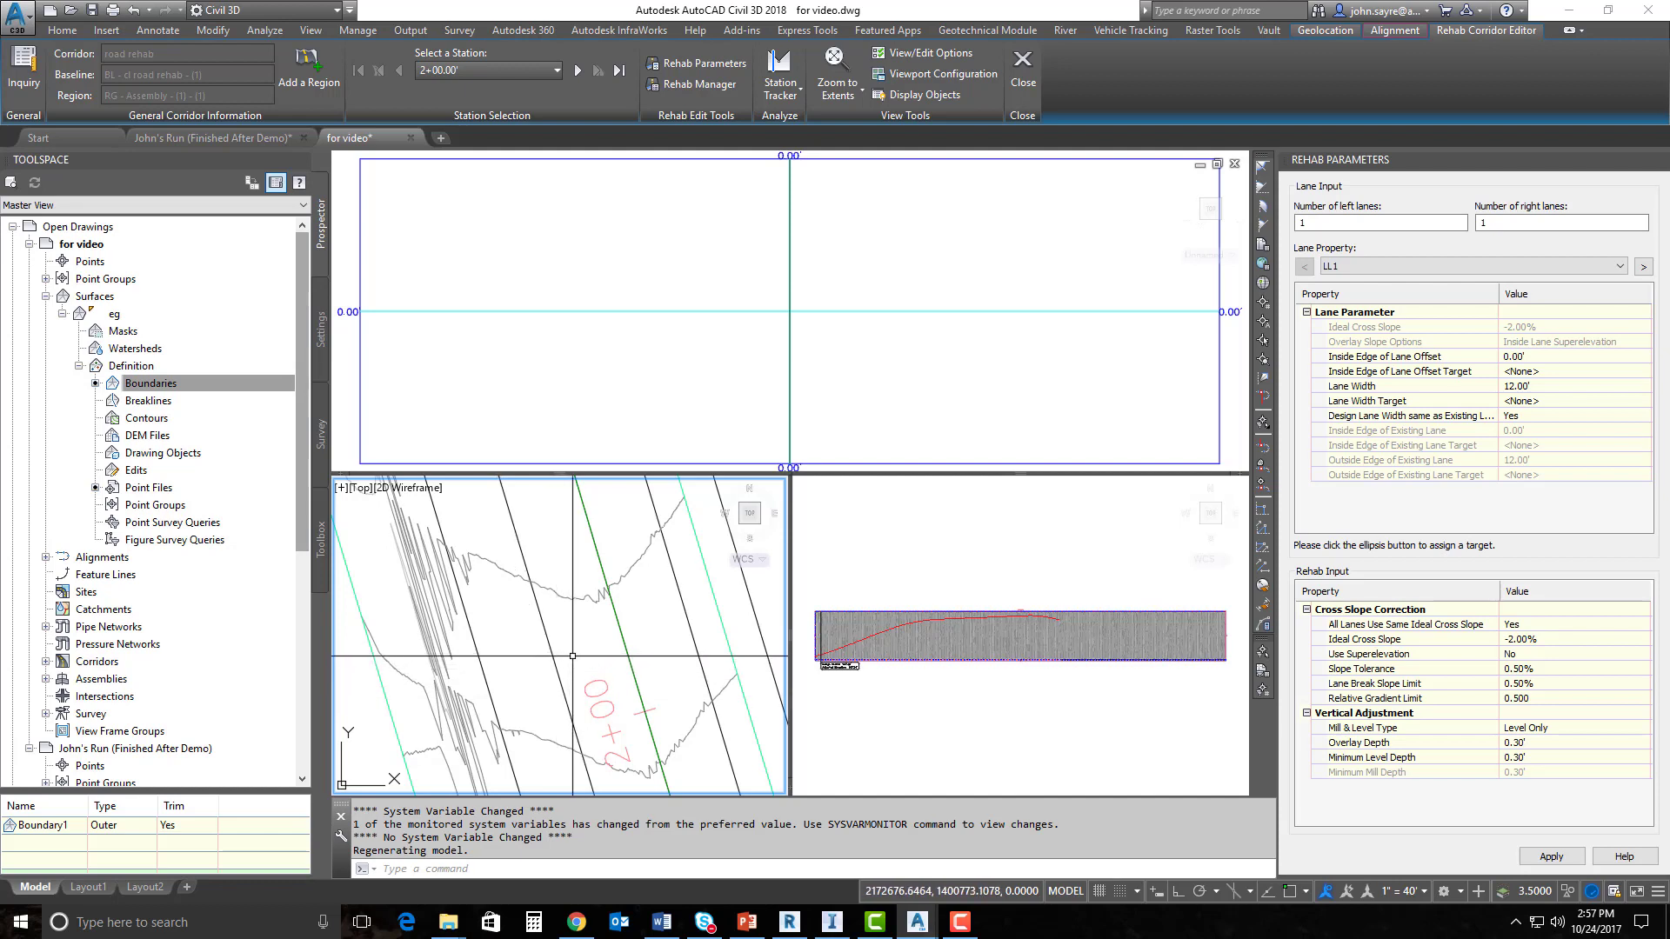
mouse_move(572, 656)
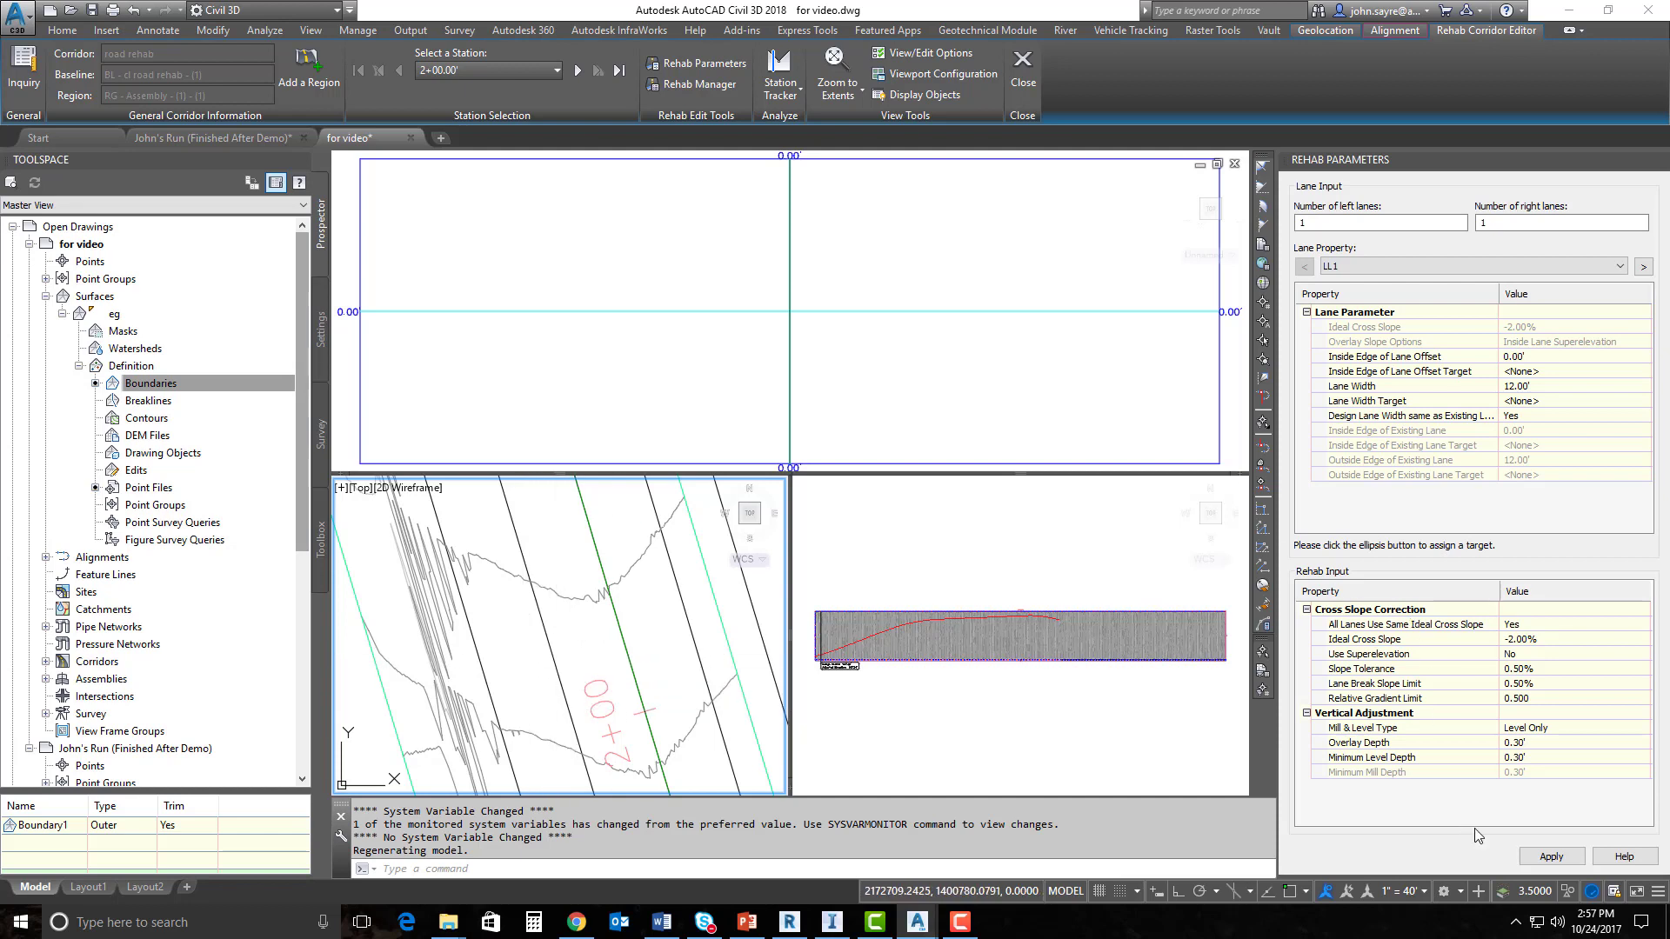
left_click(1552, 858)
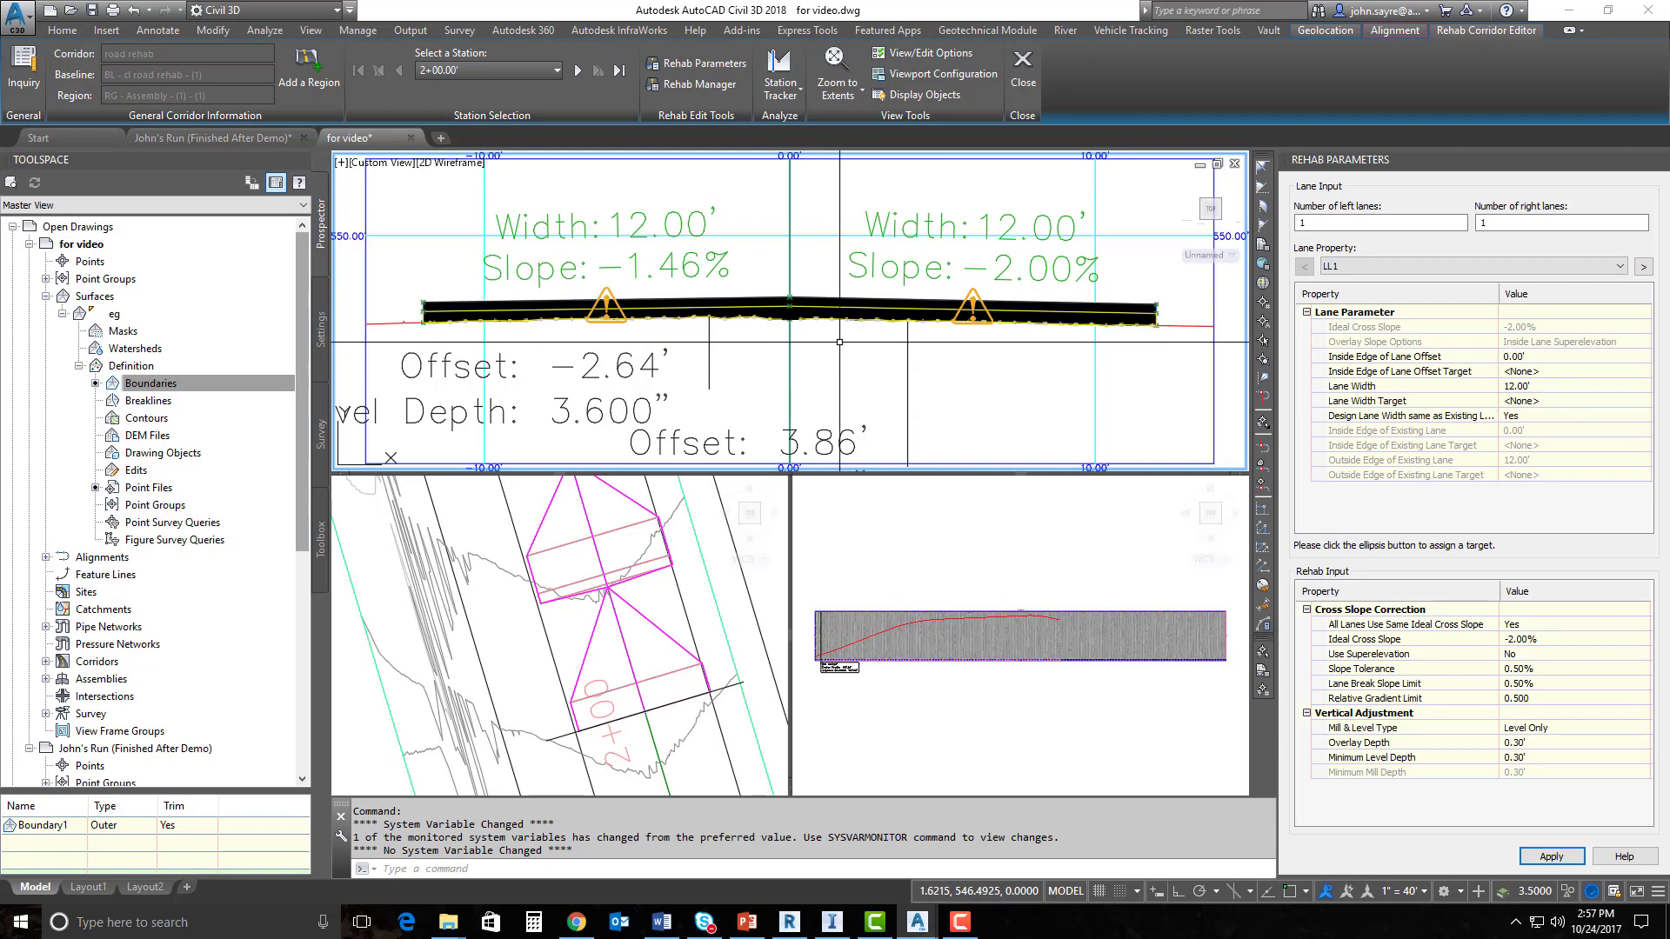
scroll(839, 342, "down", 2)
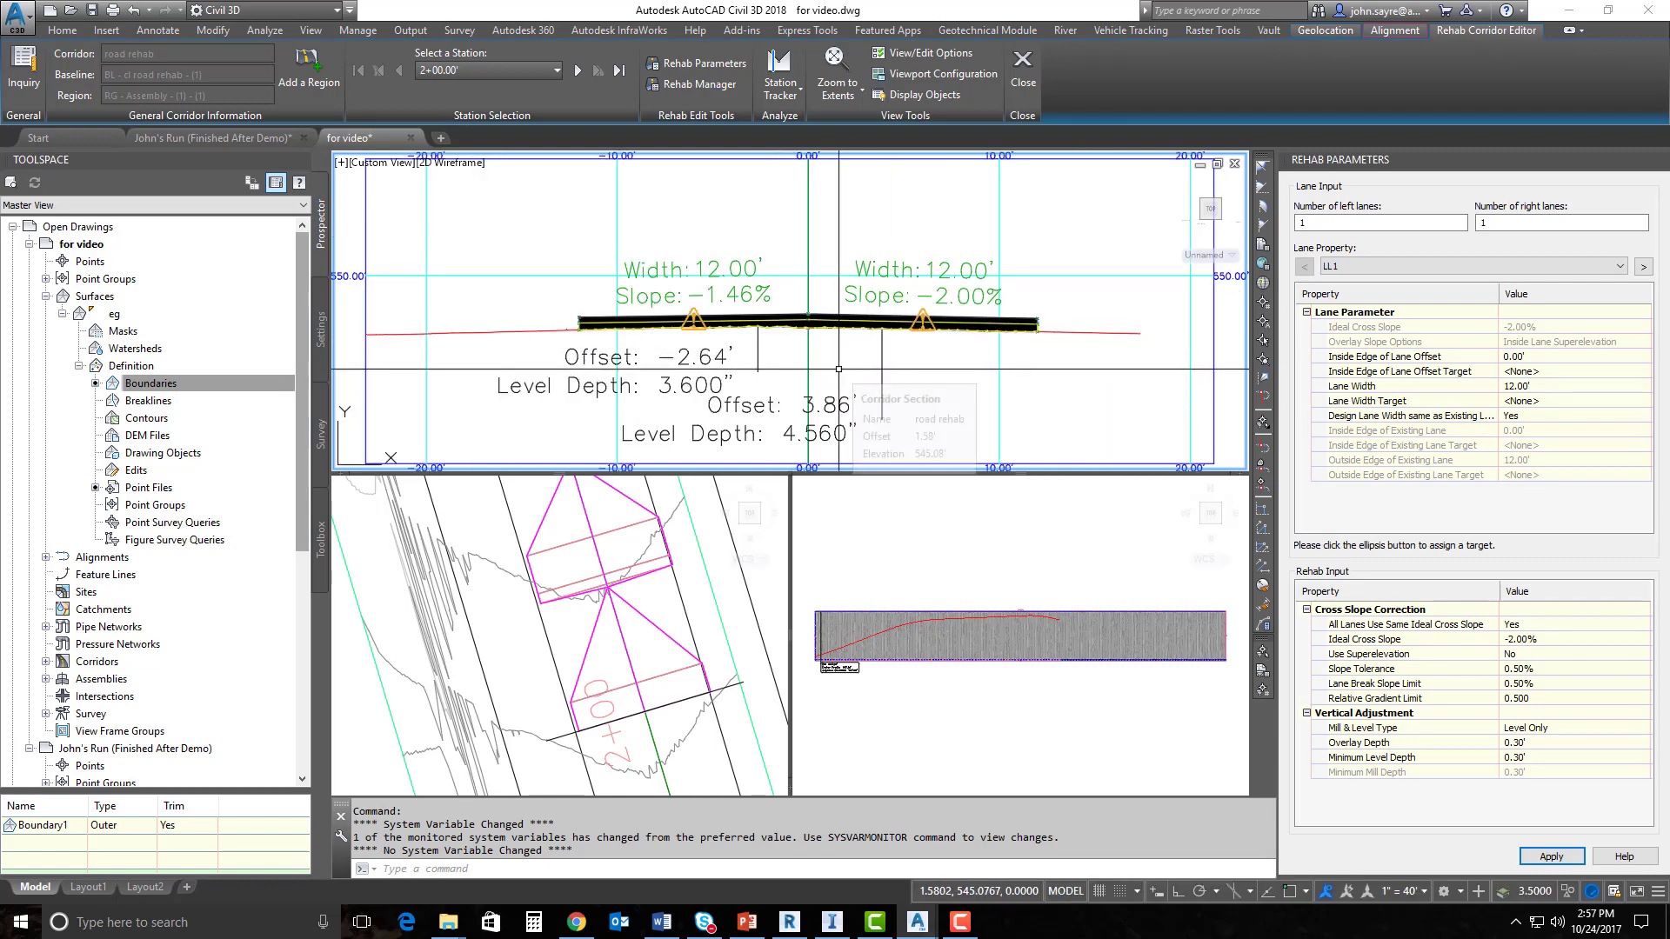
left_click(685, 623)
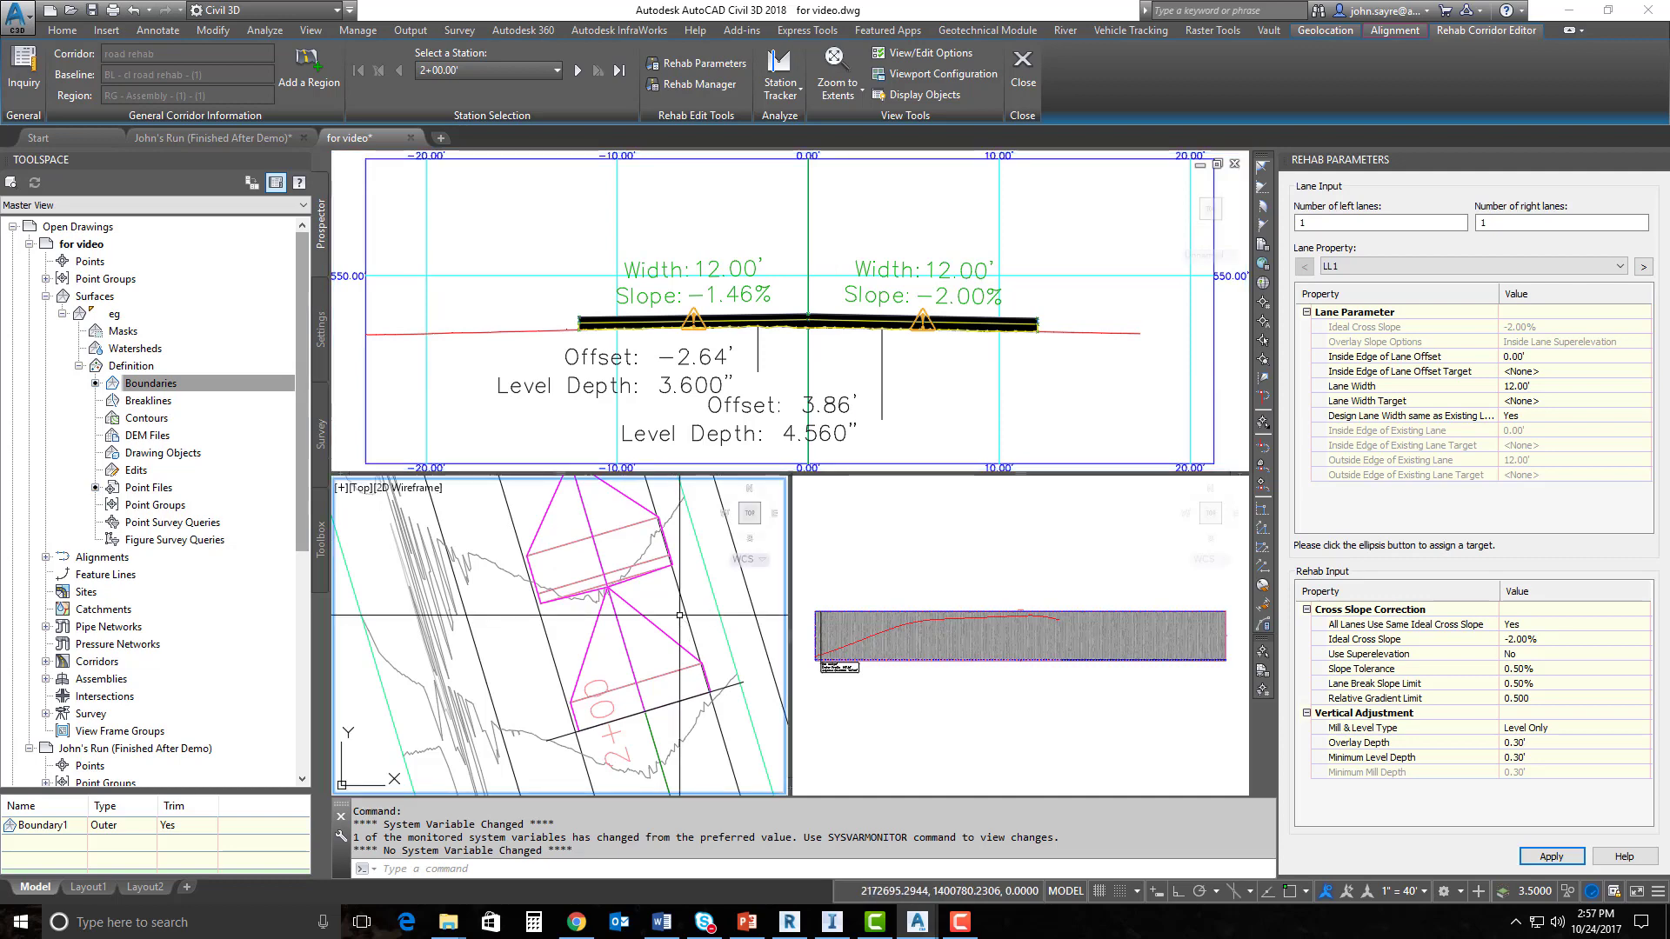
scroll(648, 674, "down", 3)
scroll(648, 674, "up", 3)
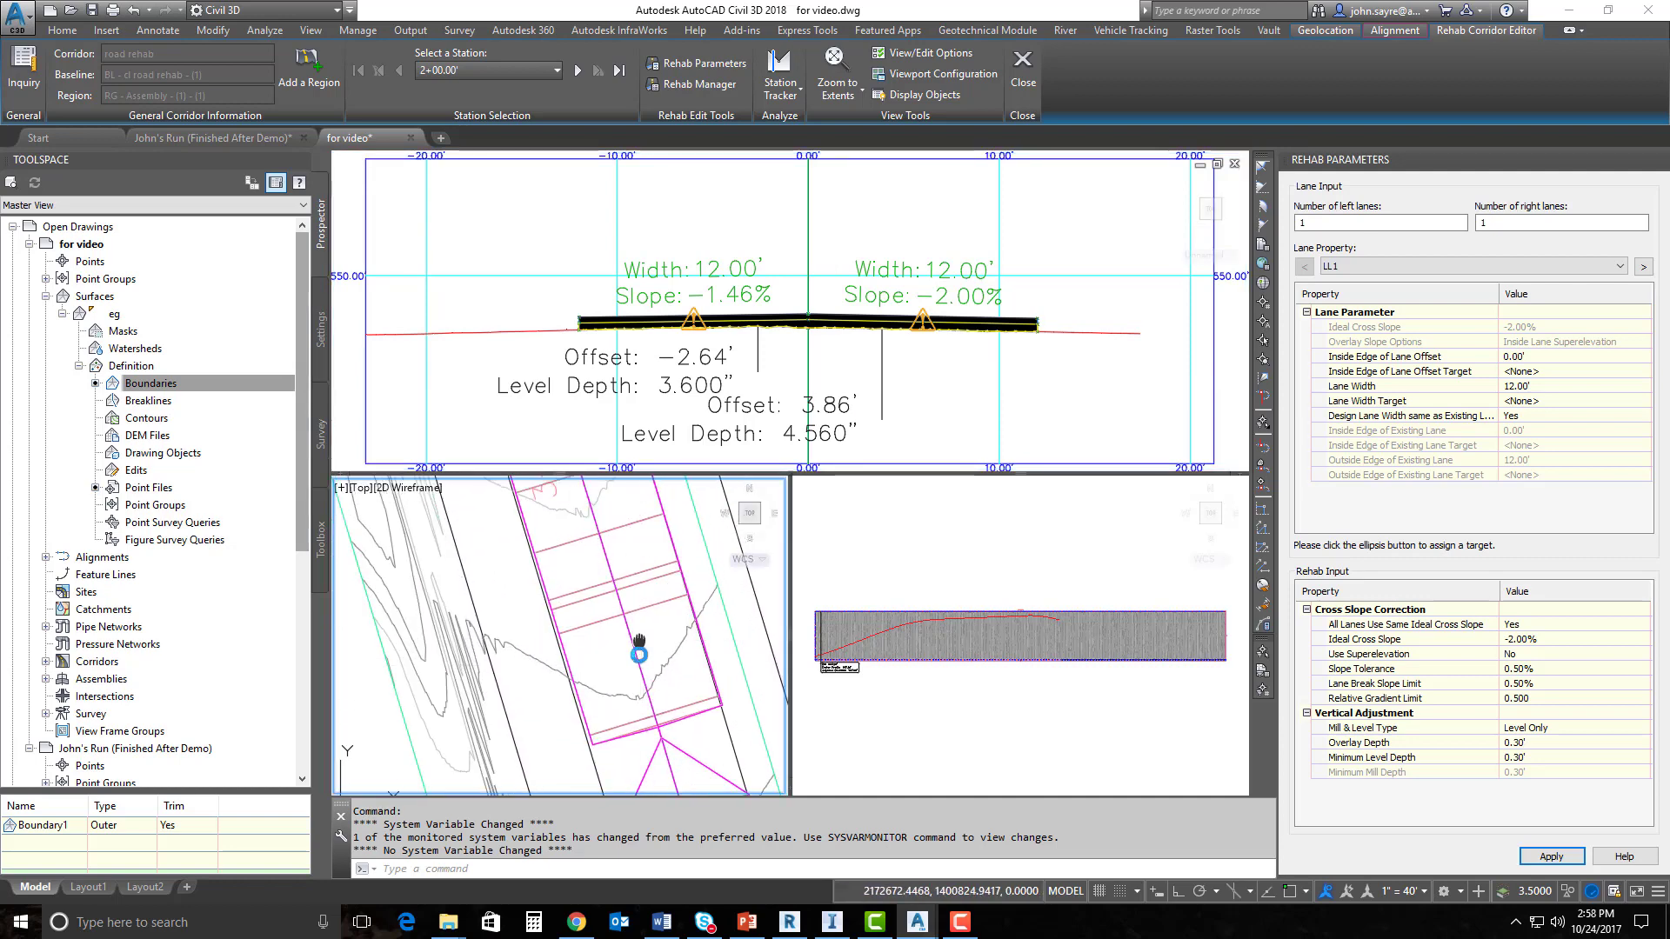
Zoom the Profile viewport to Assembly - (1) to examine the corridor's lane assembly.
left_click(1077, 701)
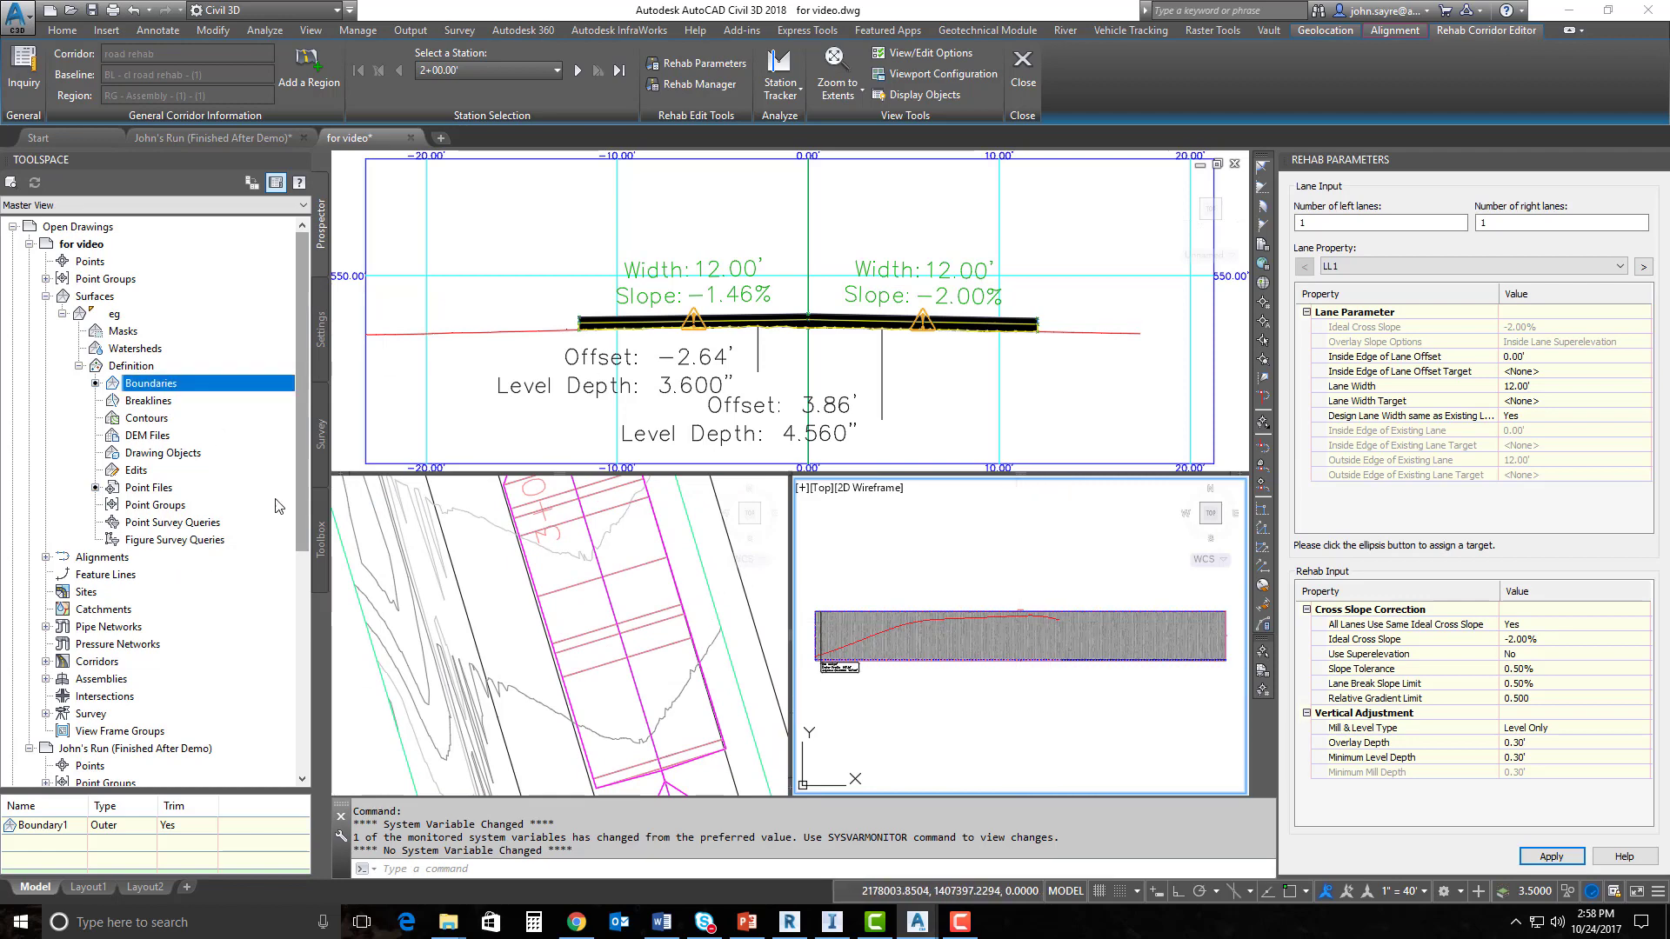
scroll(304, 487, "down", 2)
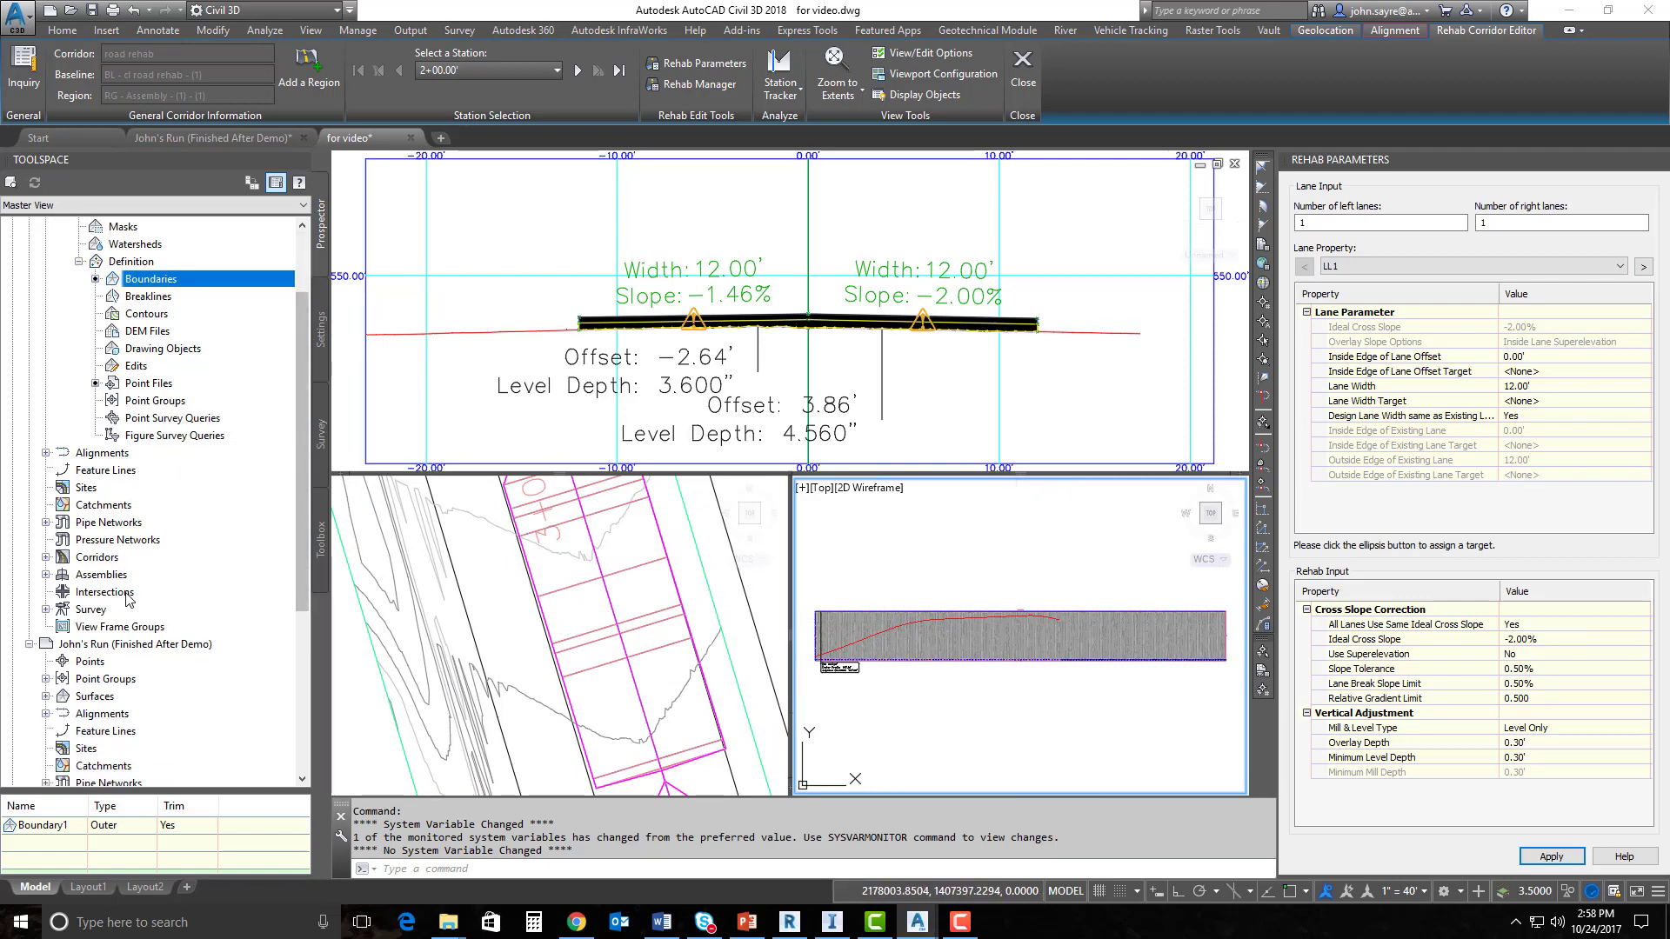
left_click(46, 576)
left_click(135, 593)
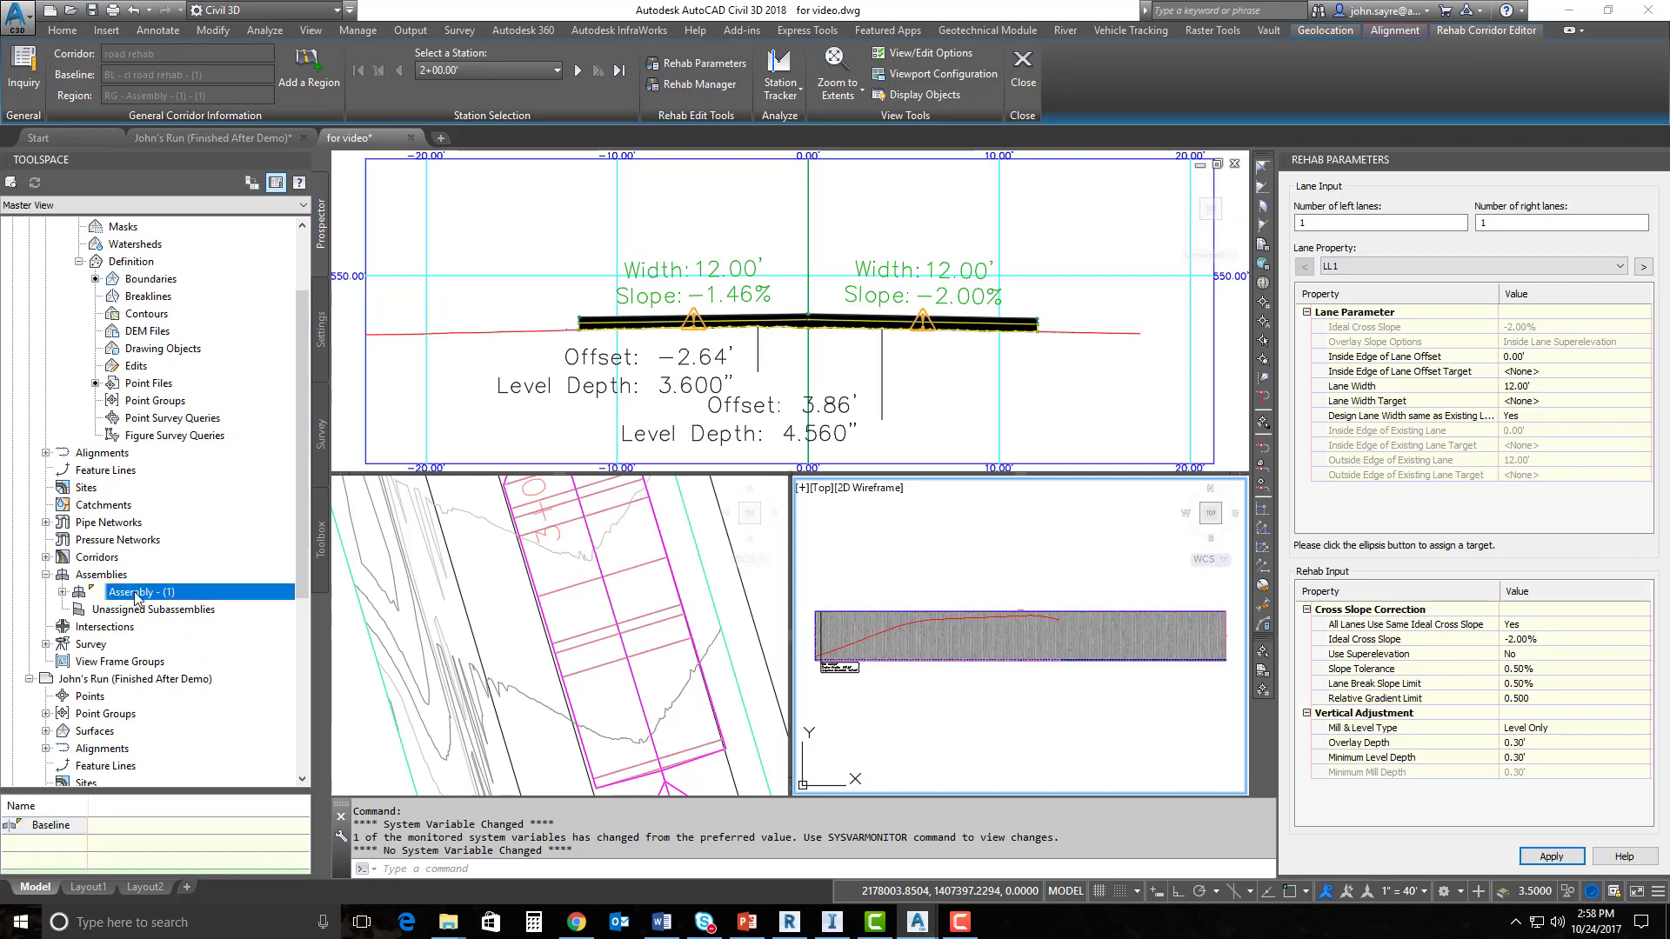
right_click(143, 600)
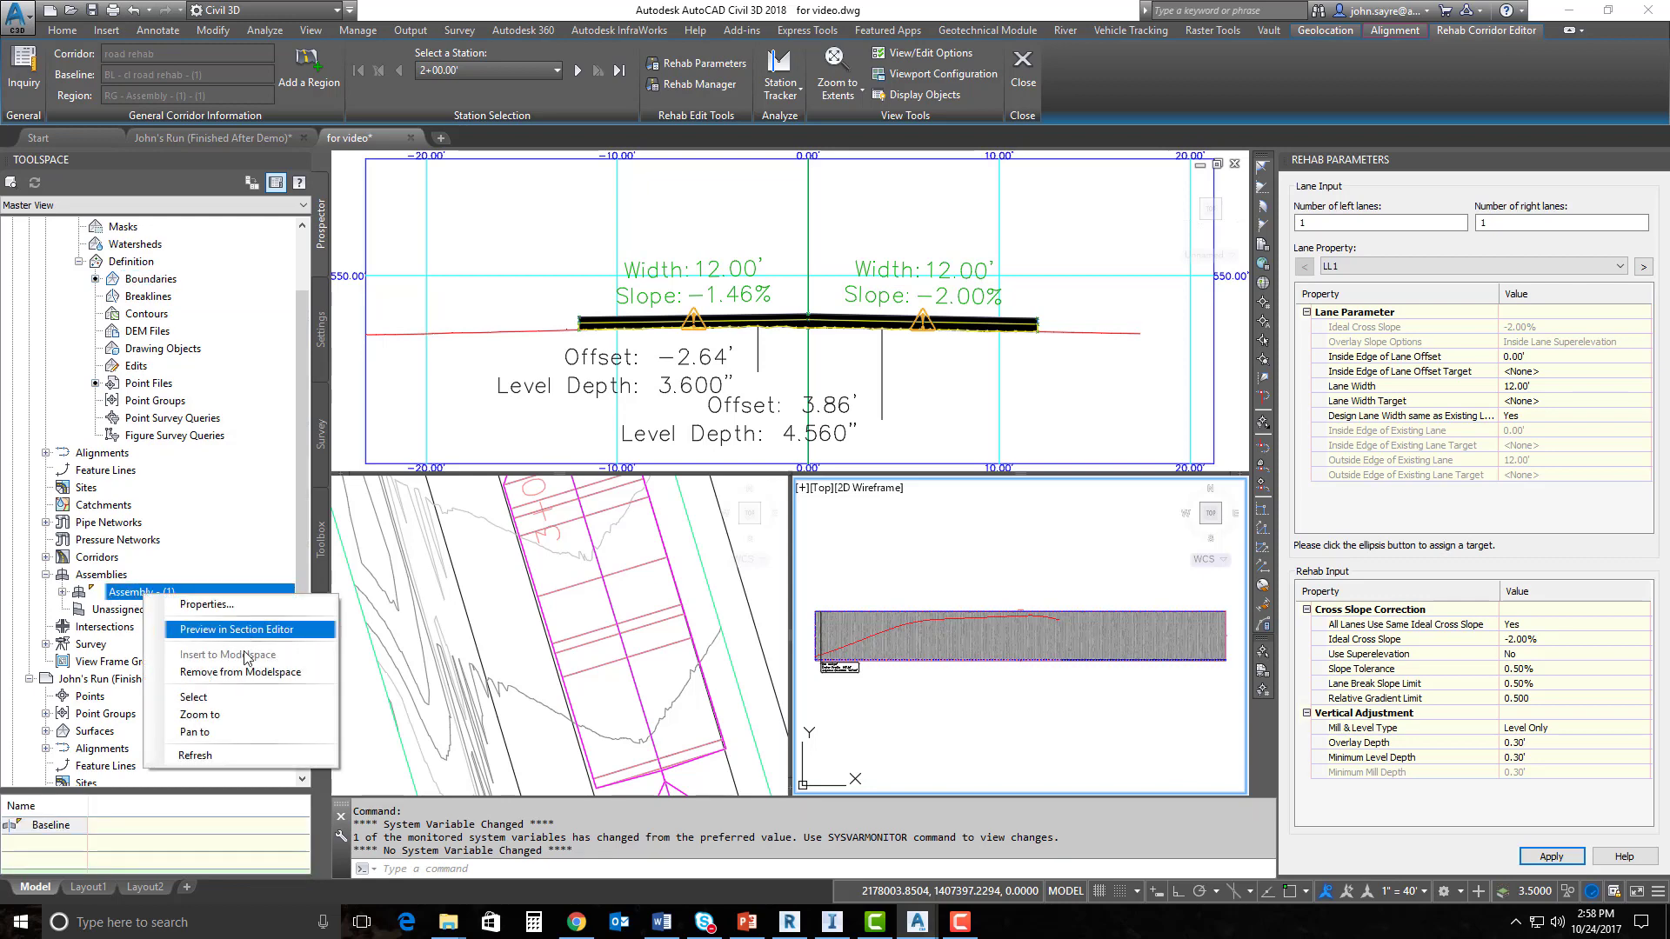
left_click(200, 714)
scroll(1000, 684, "down", 2)
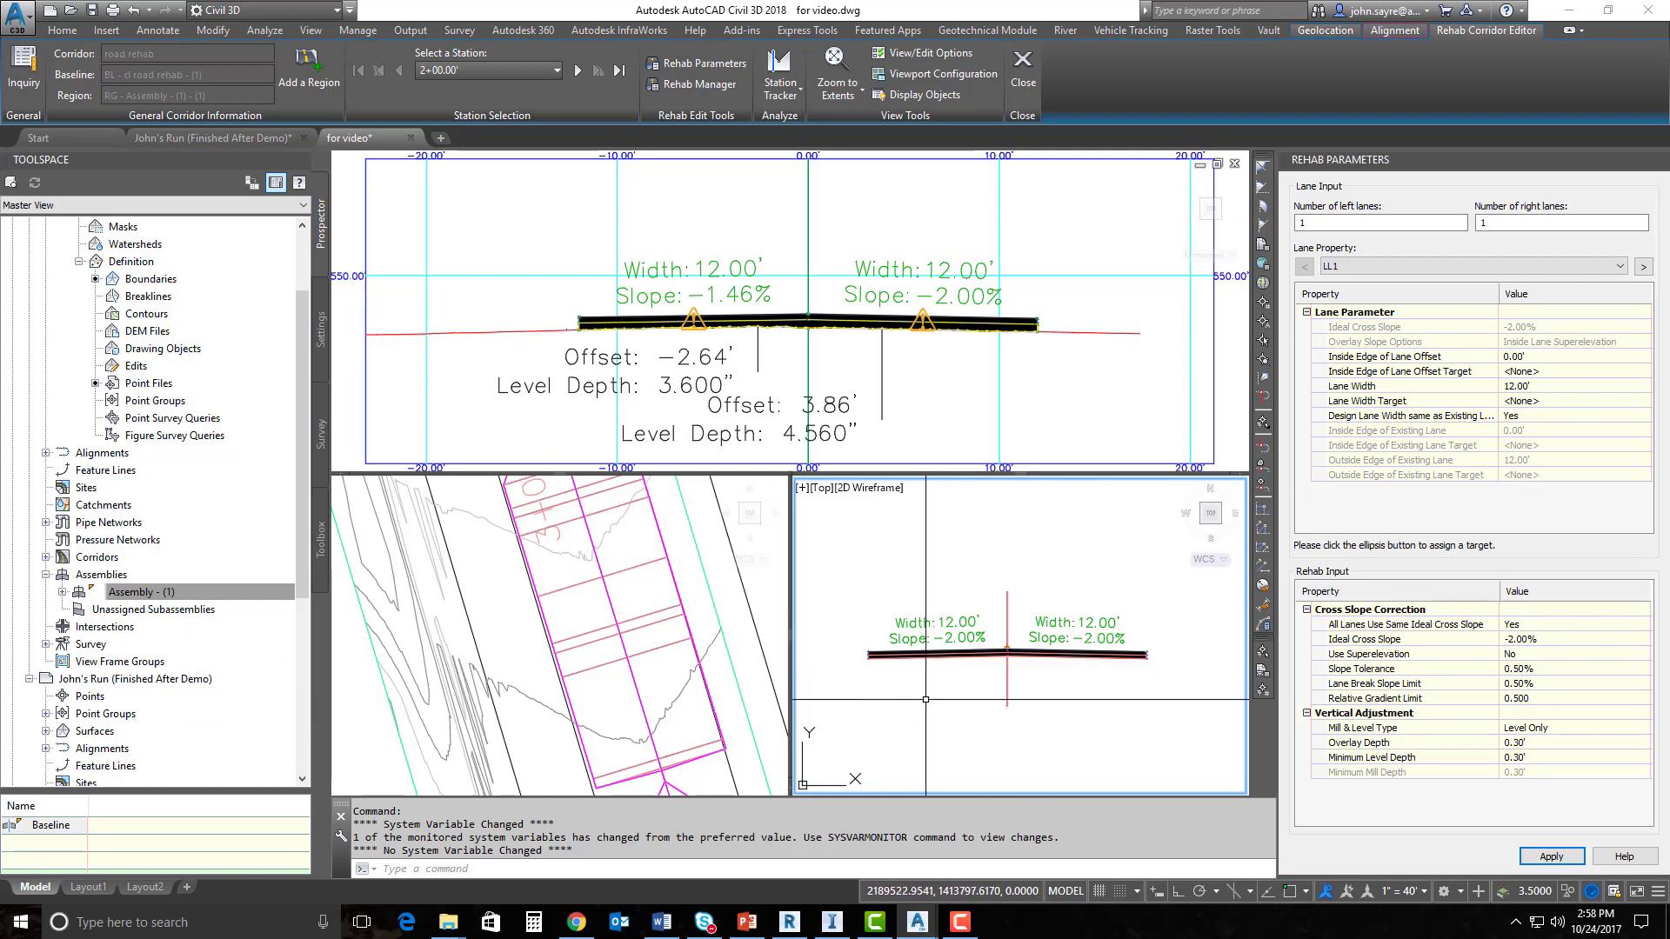
scroll(963, 671, "down", 2)
scroll(962, 669, "up", 2)
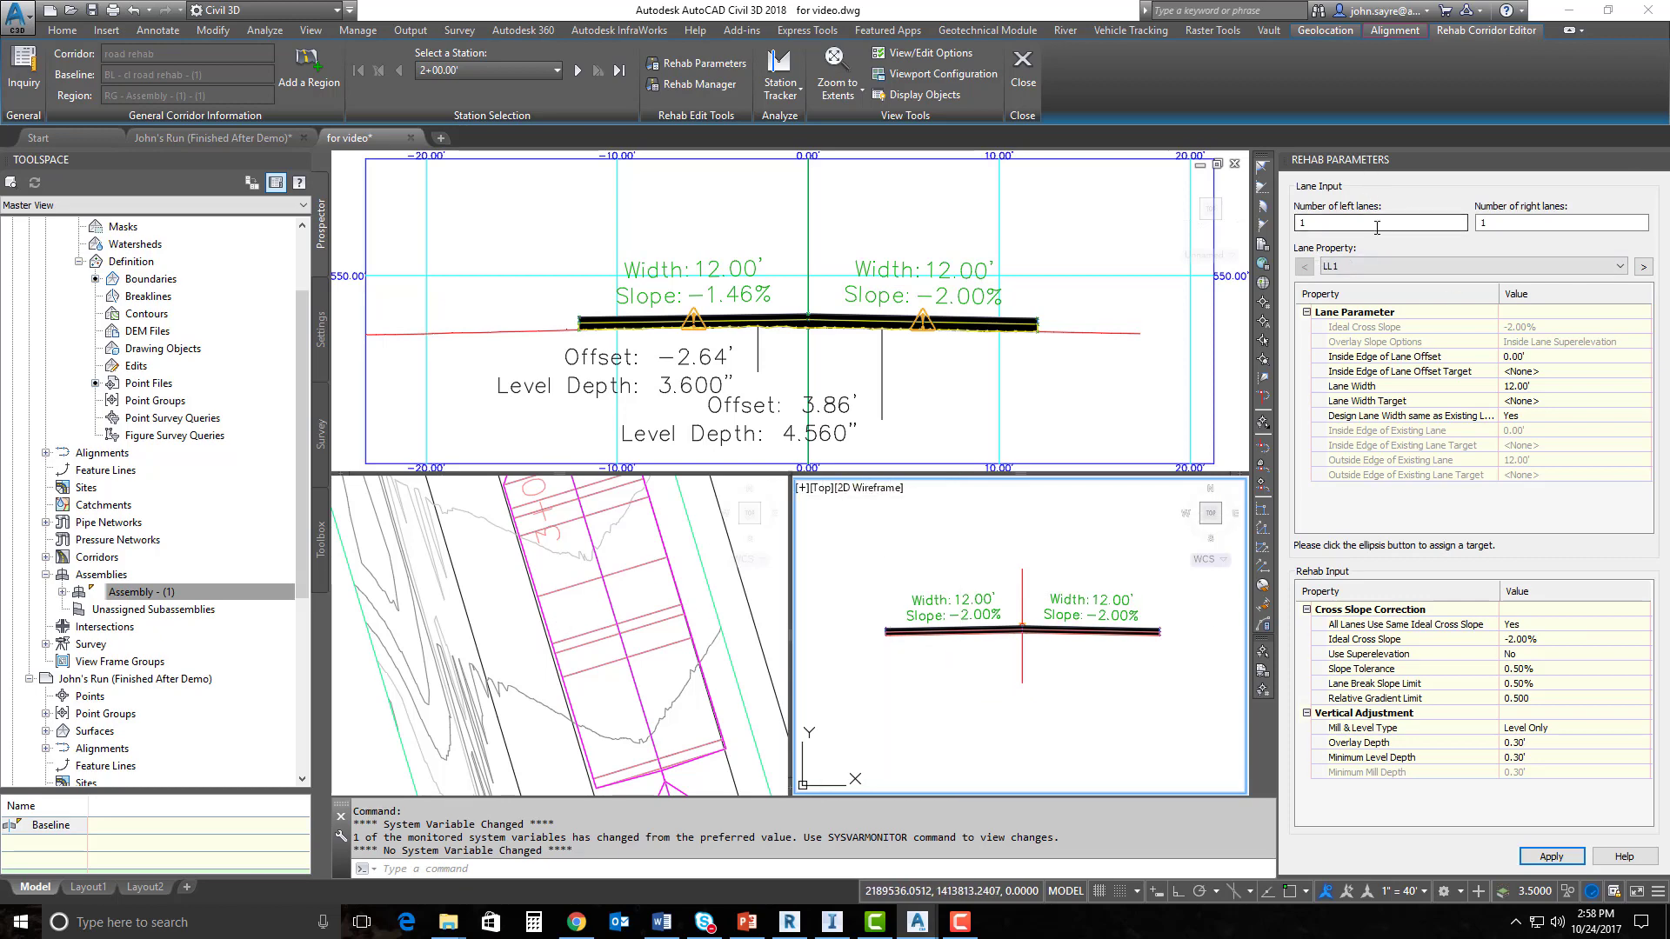
Set the number of left lanes to 2, apply it to the corridor and examine the left lane edges in the plan viewport.
left_click(1315, 223)
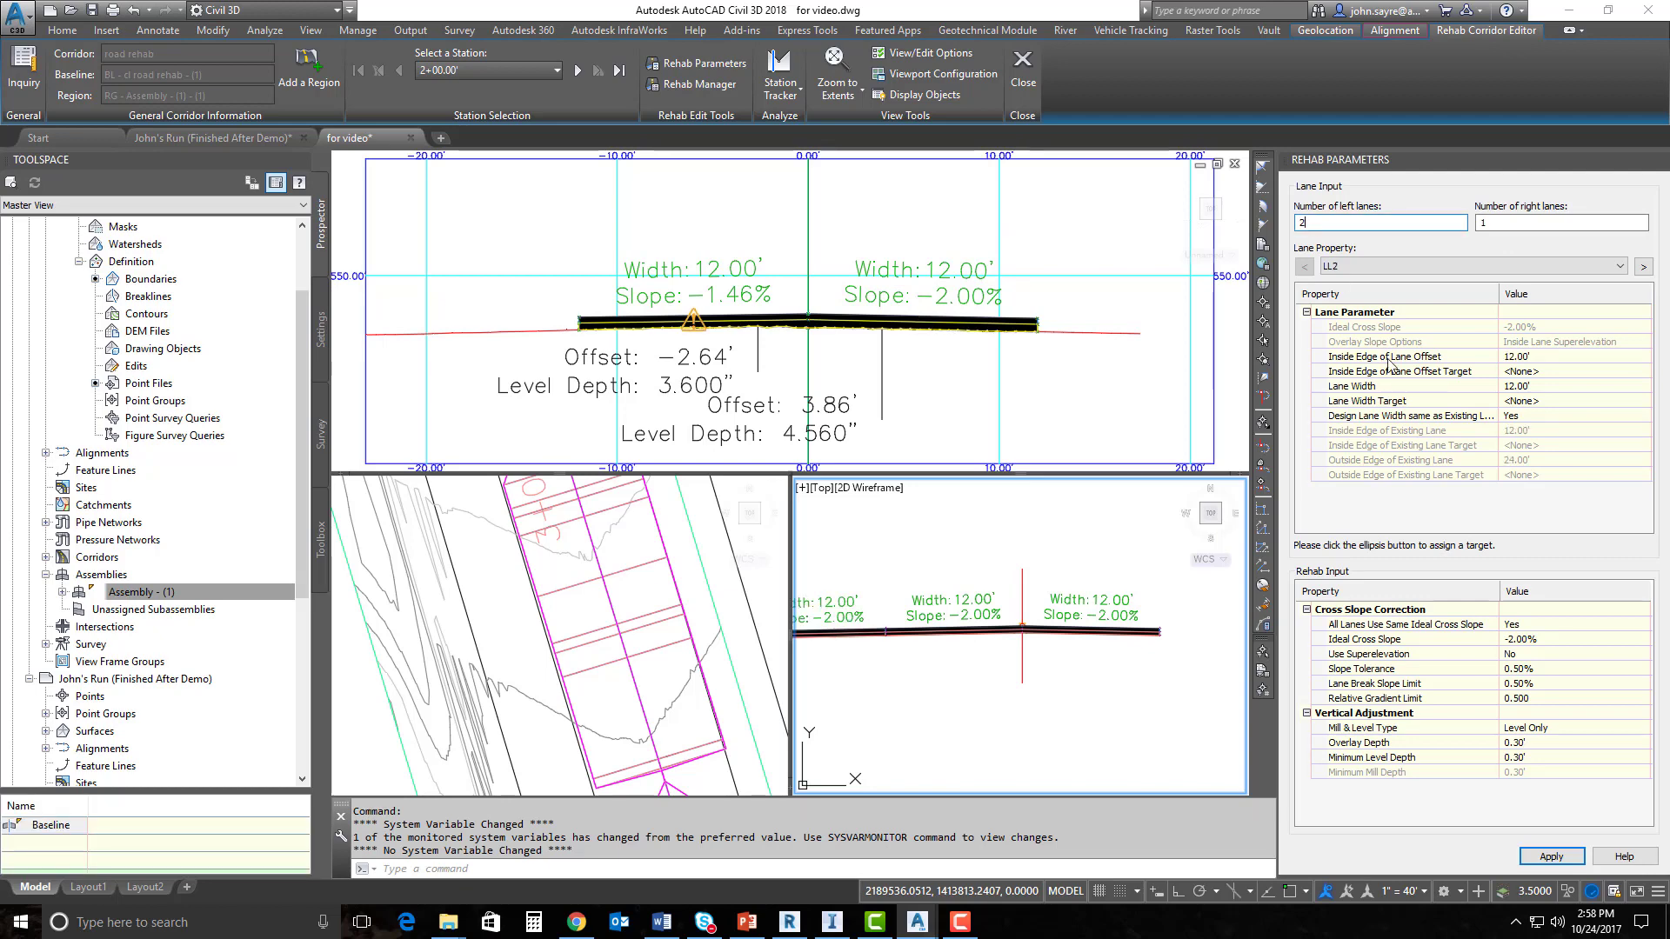
key("Return")
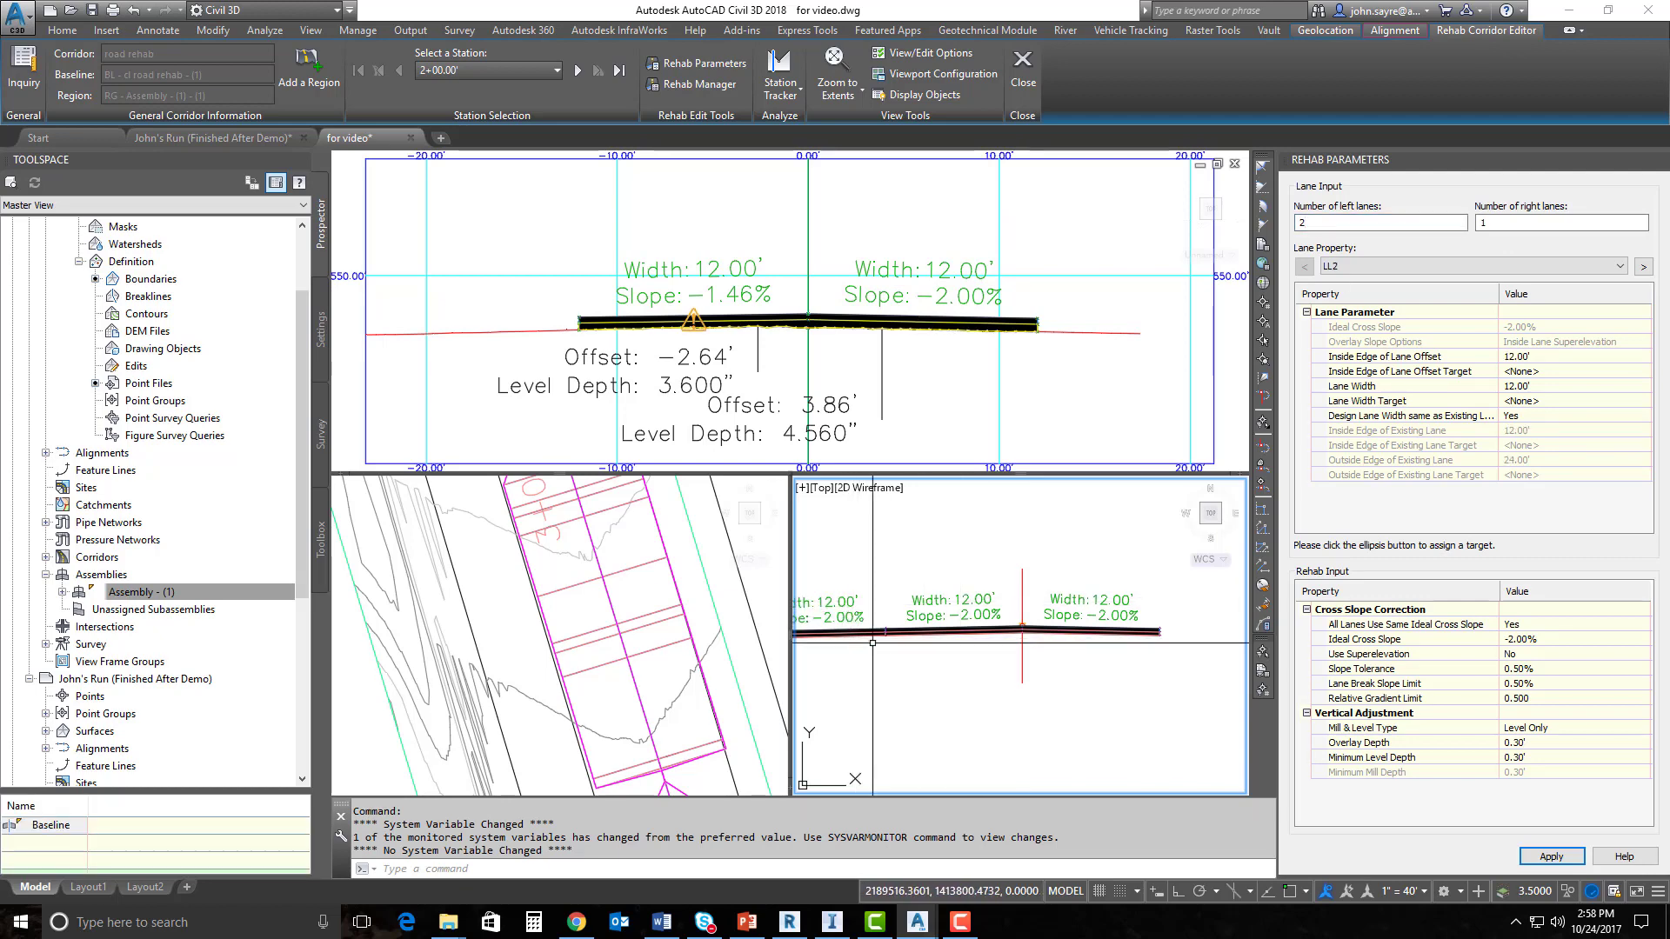
middle_click_drag(945, 656, 1012, 636)
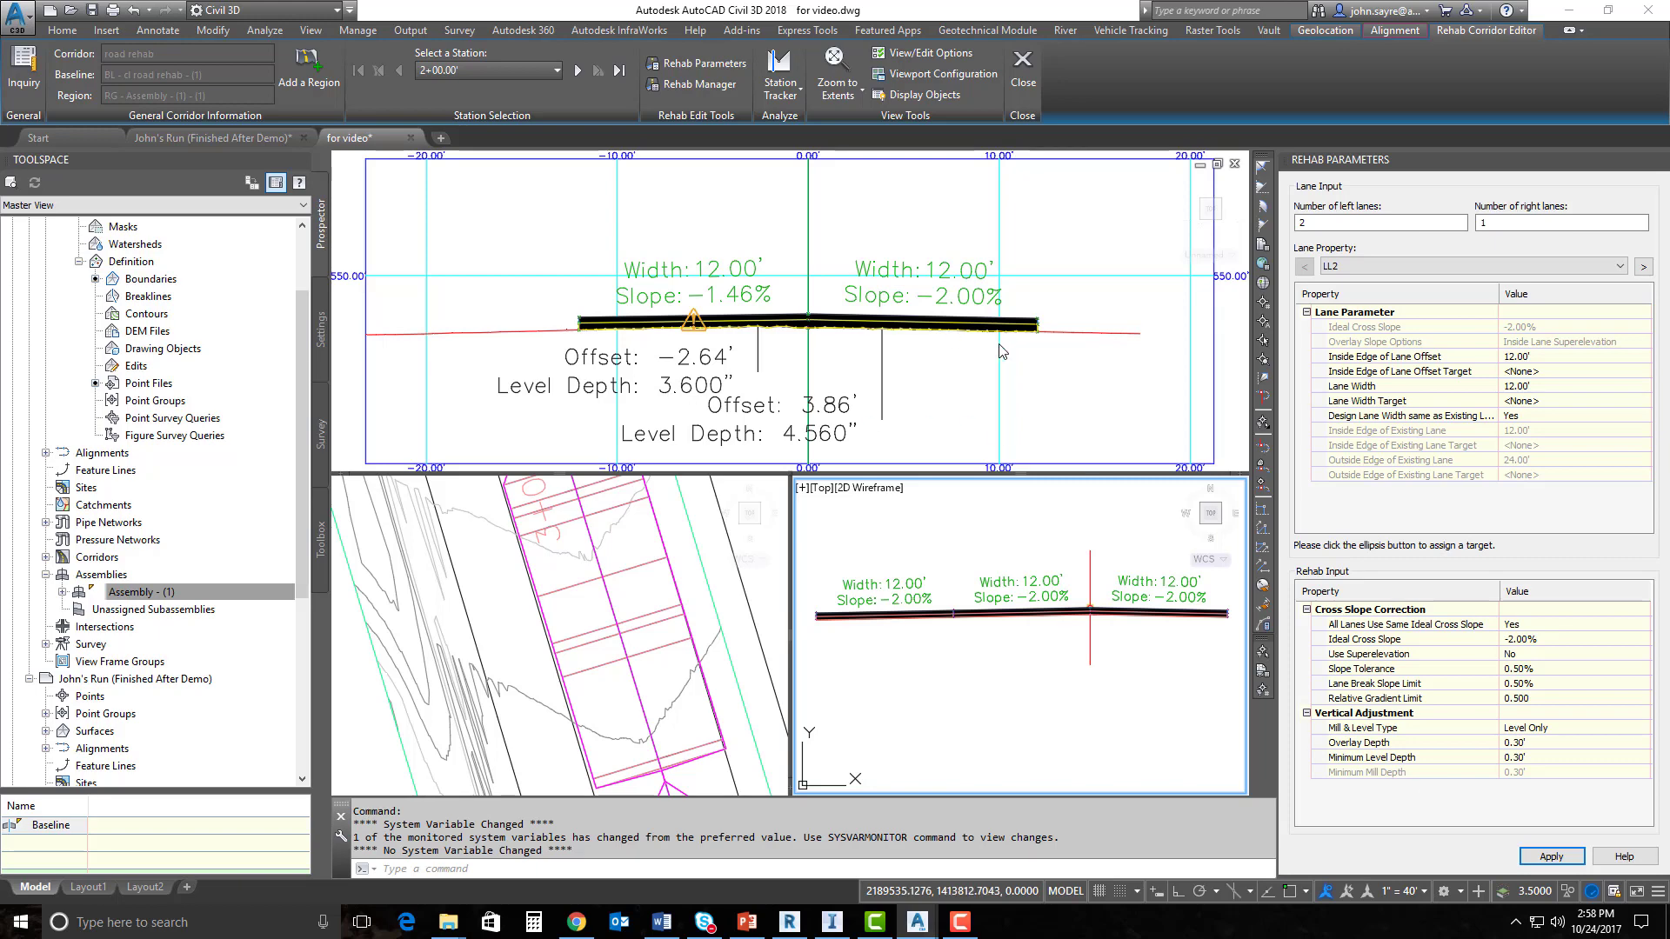
left_click(1549, 859)
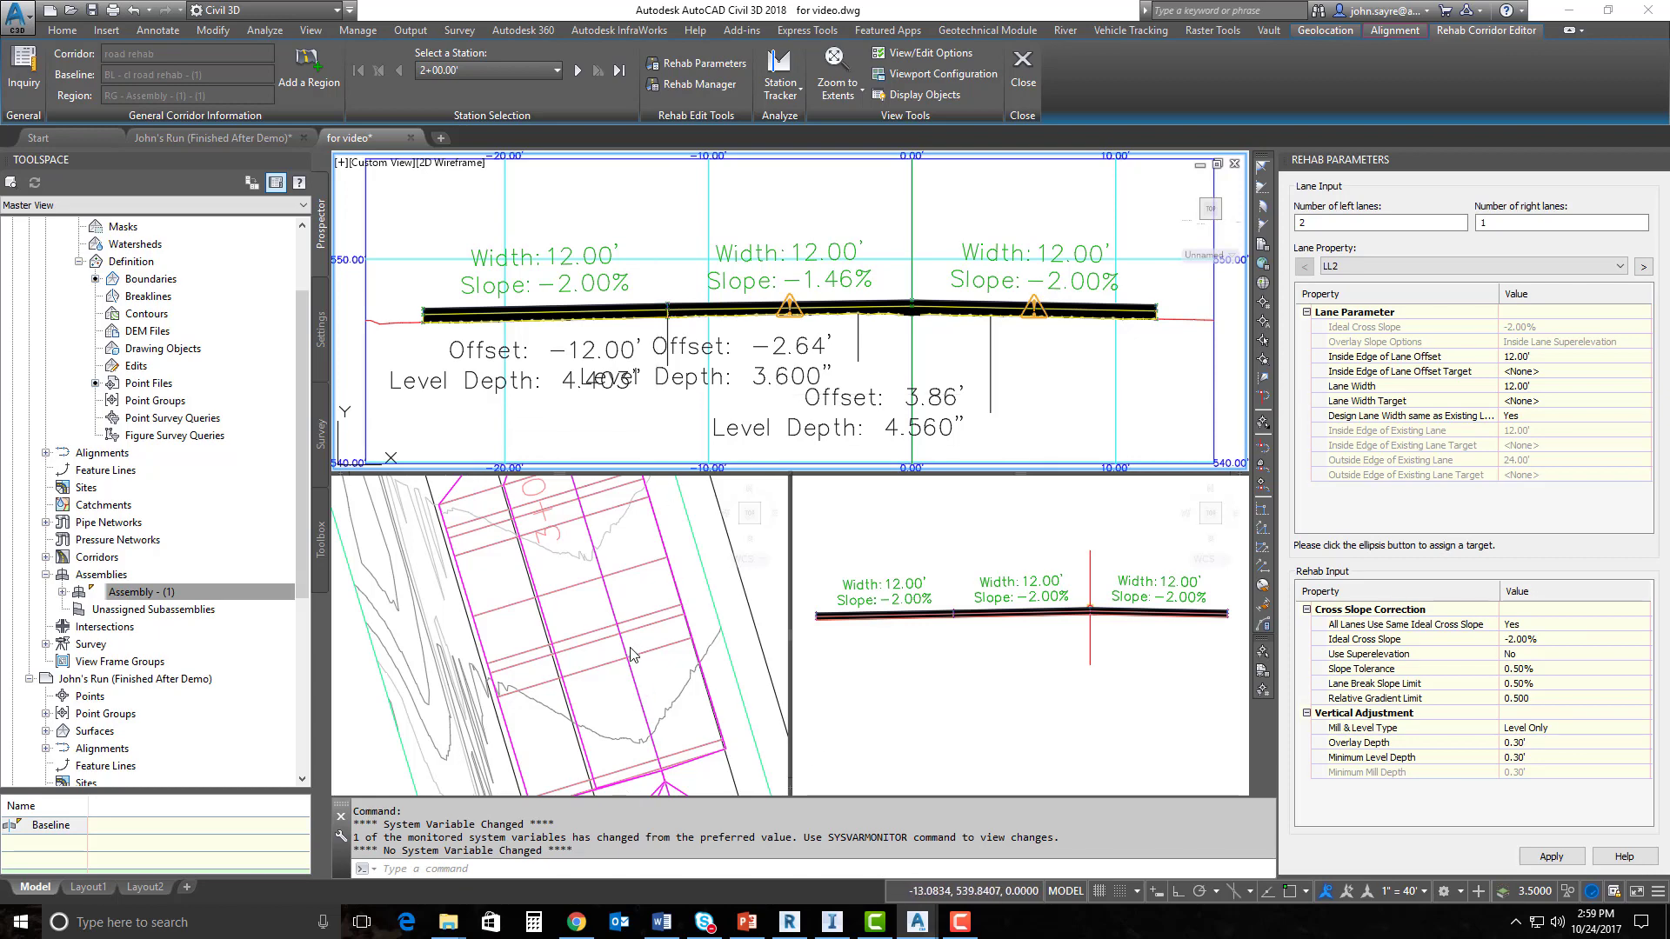
left_click(573, 677)
scroll(578, 678, "up", 3)
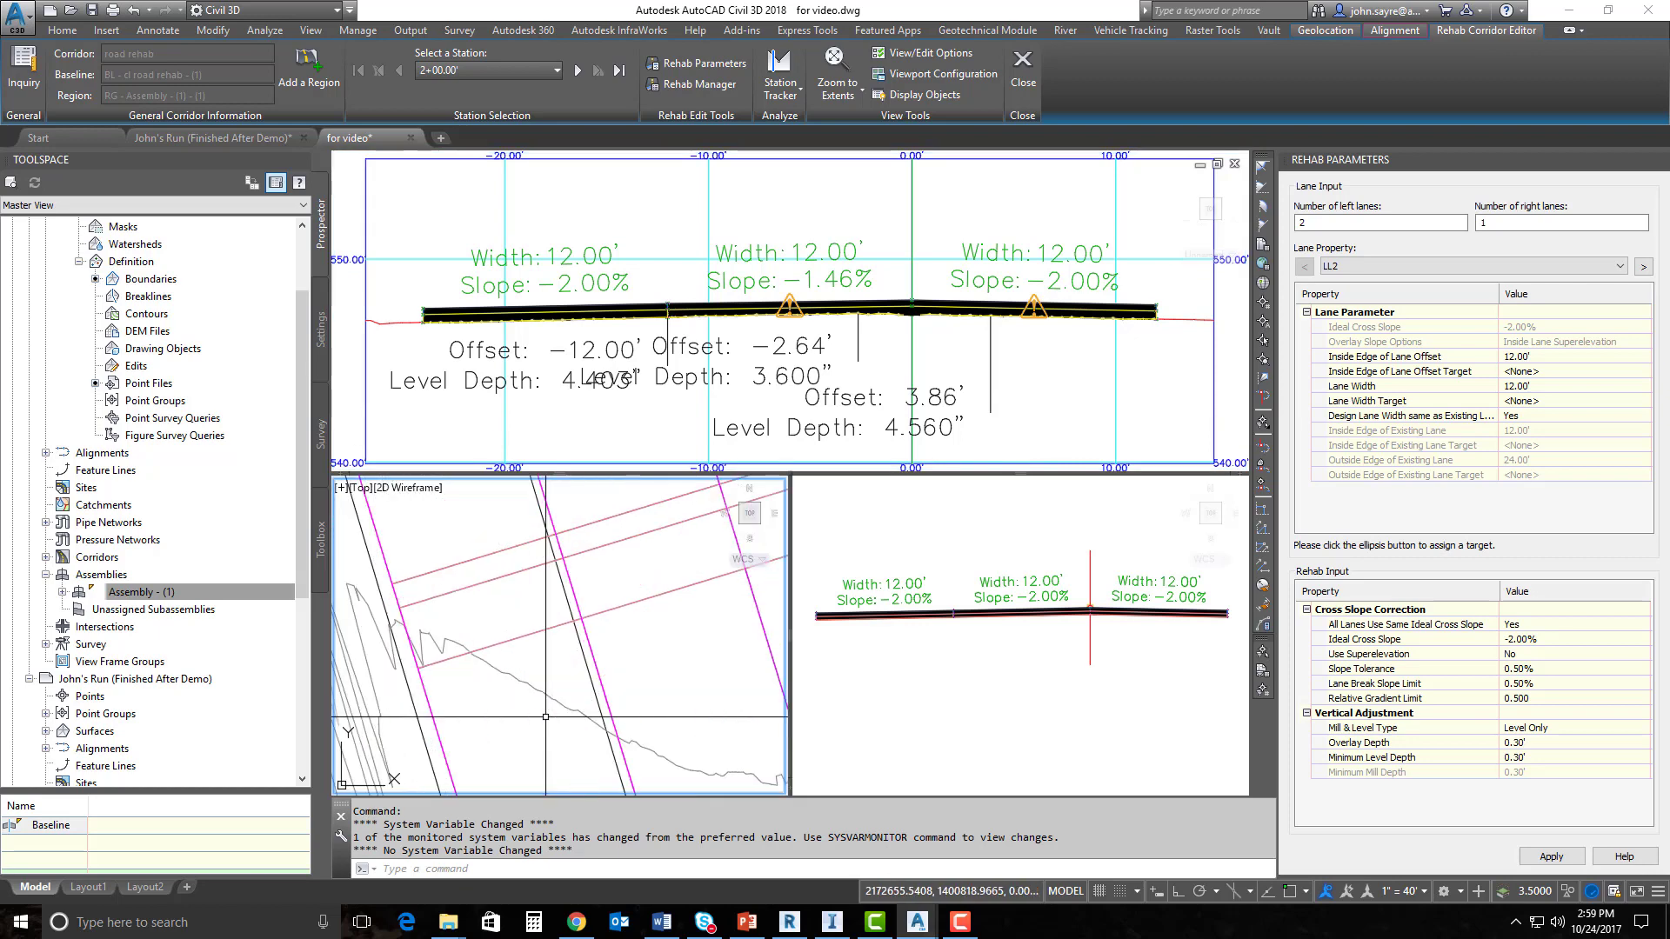
middle_click_drag(637, 649, 618, 629)
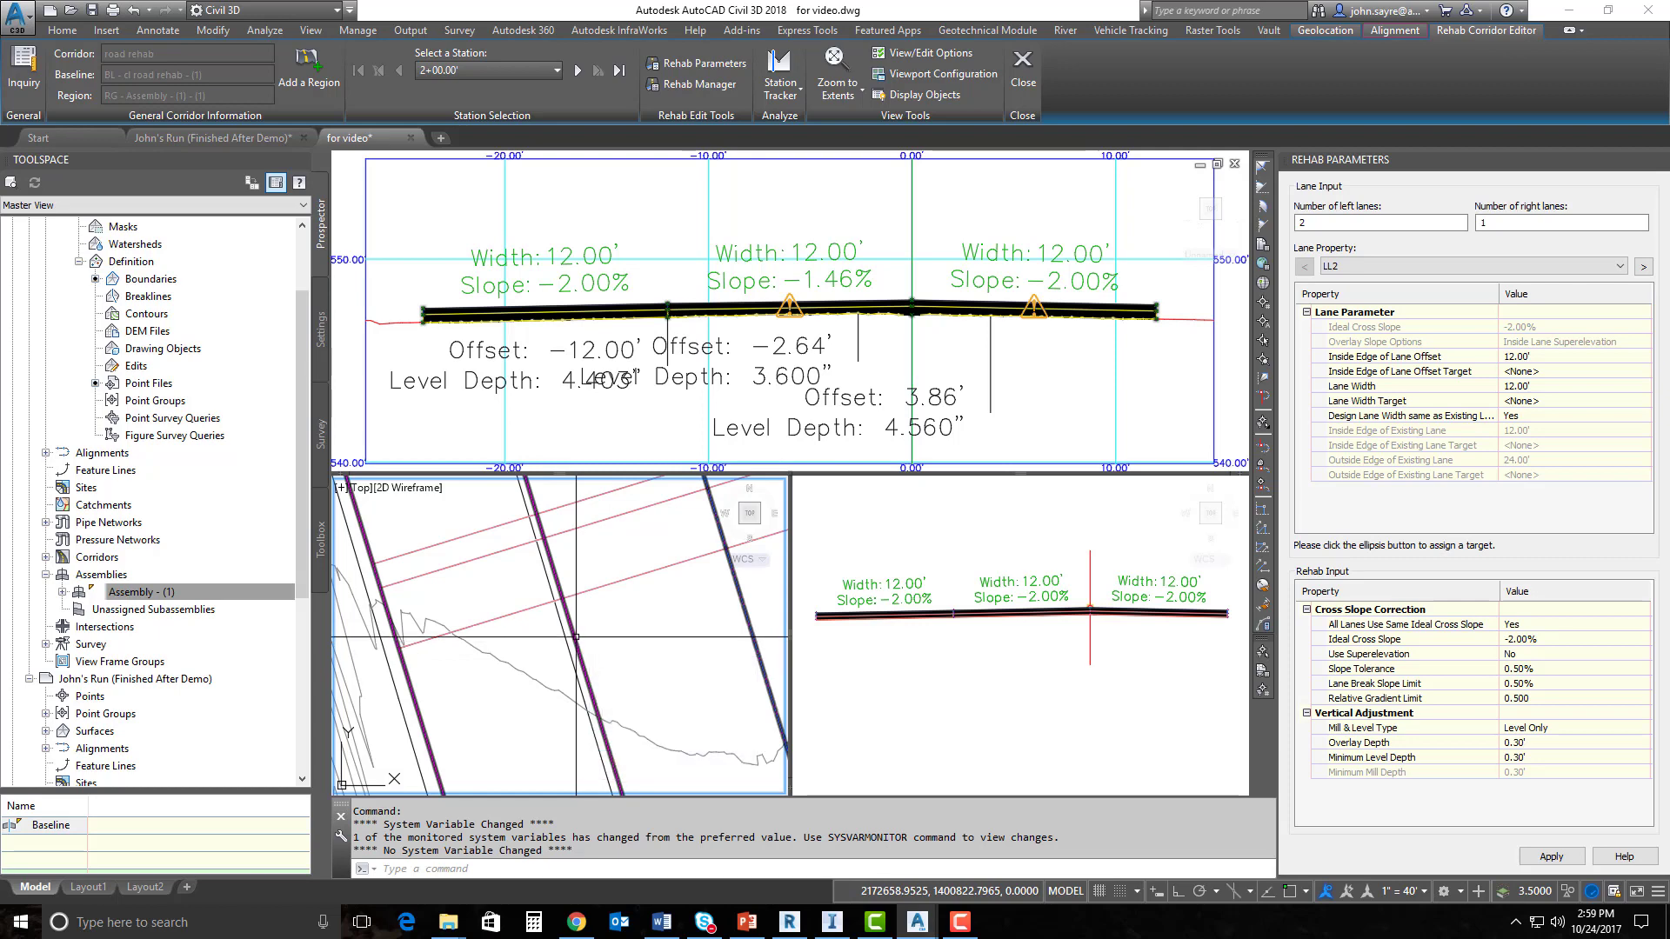
Examine the boundary between the two left lanes at station 2+00 in both the section and the plan viewport.
left_click(663, 322)
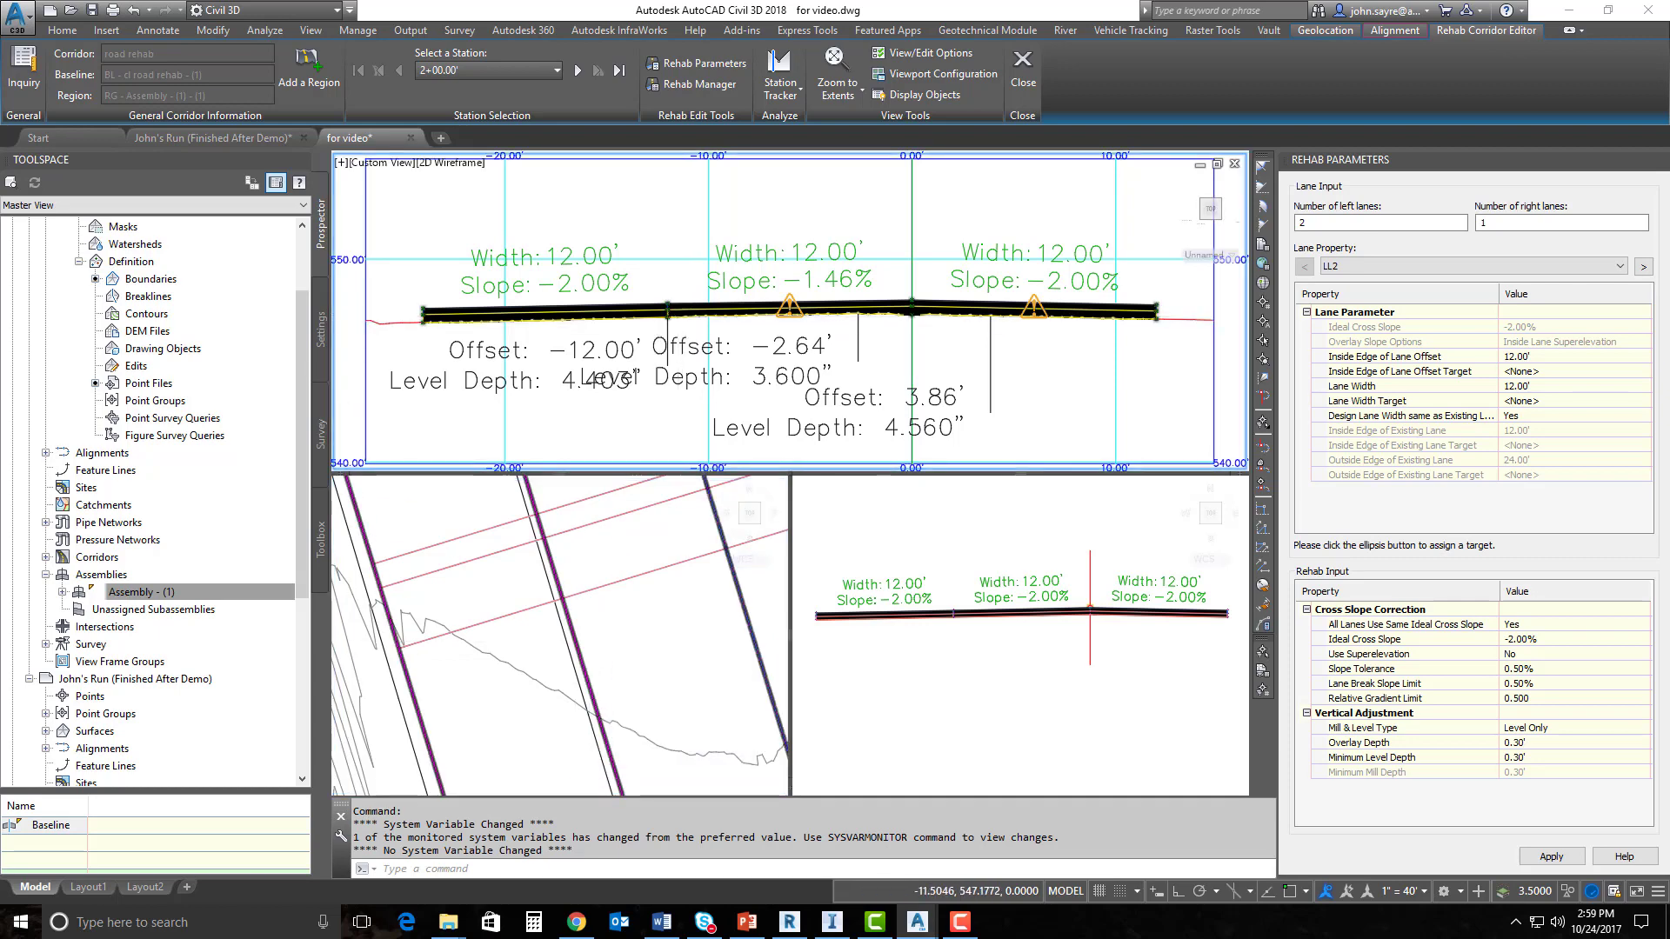
scroll(663, 322, "up", 6)
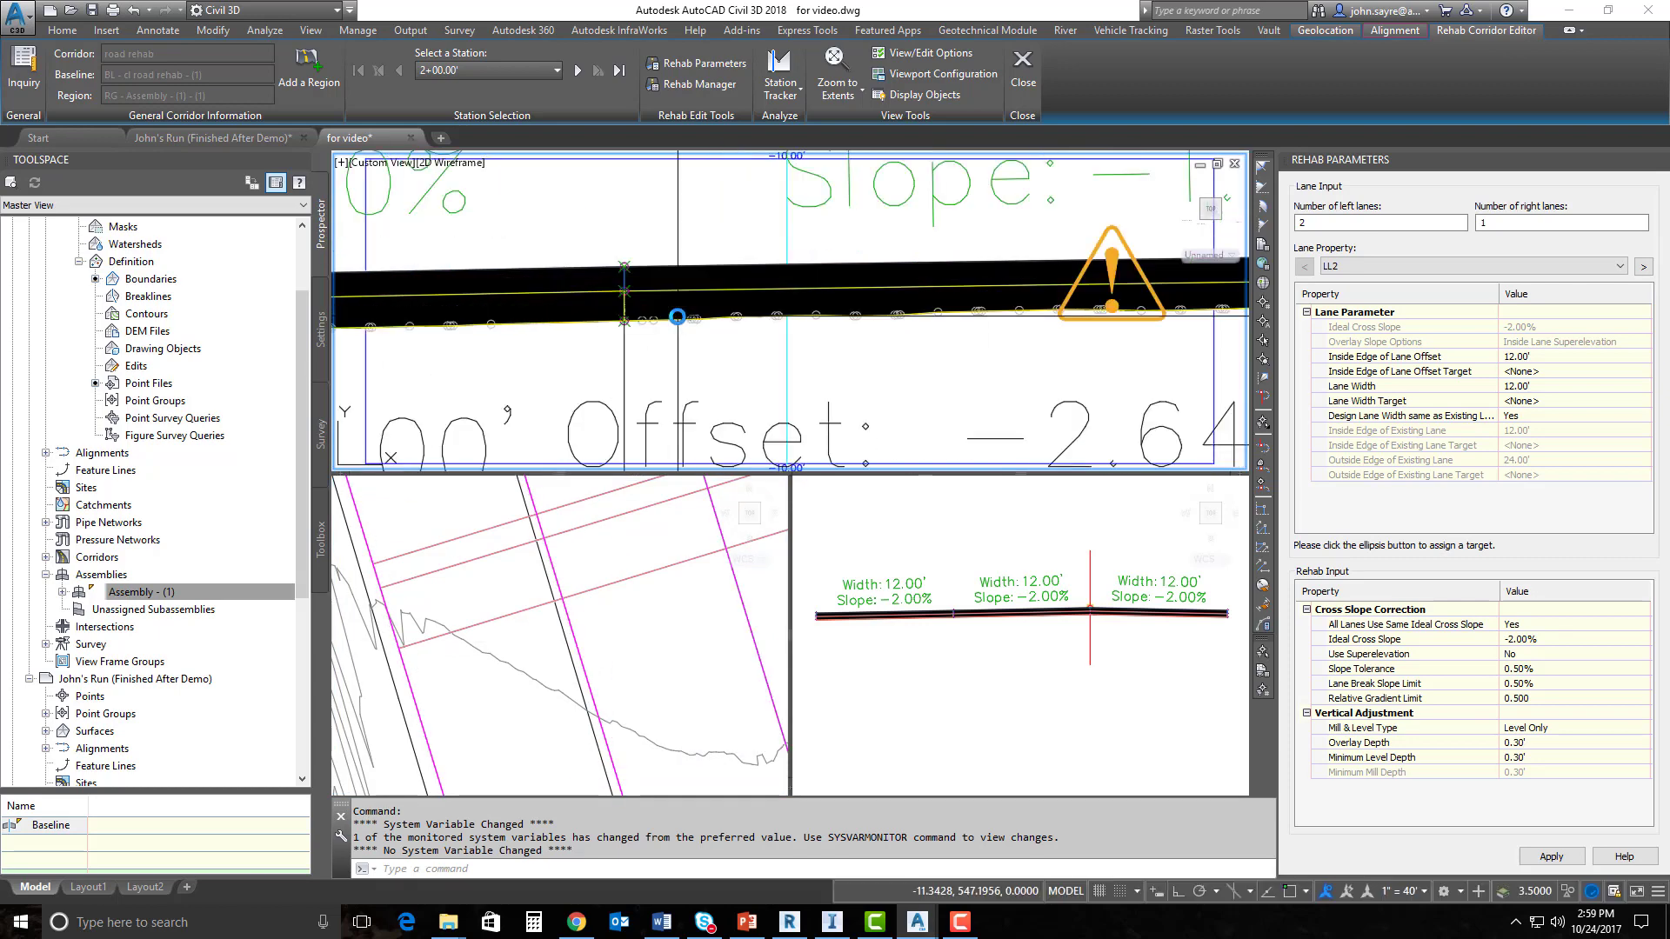
left_click(588, 680)
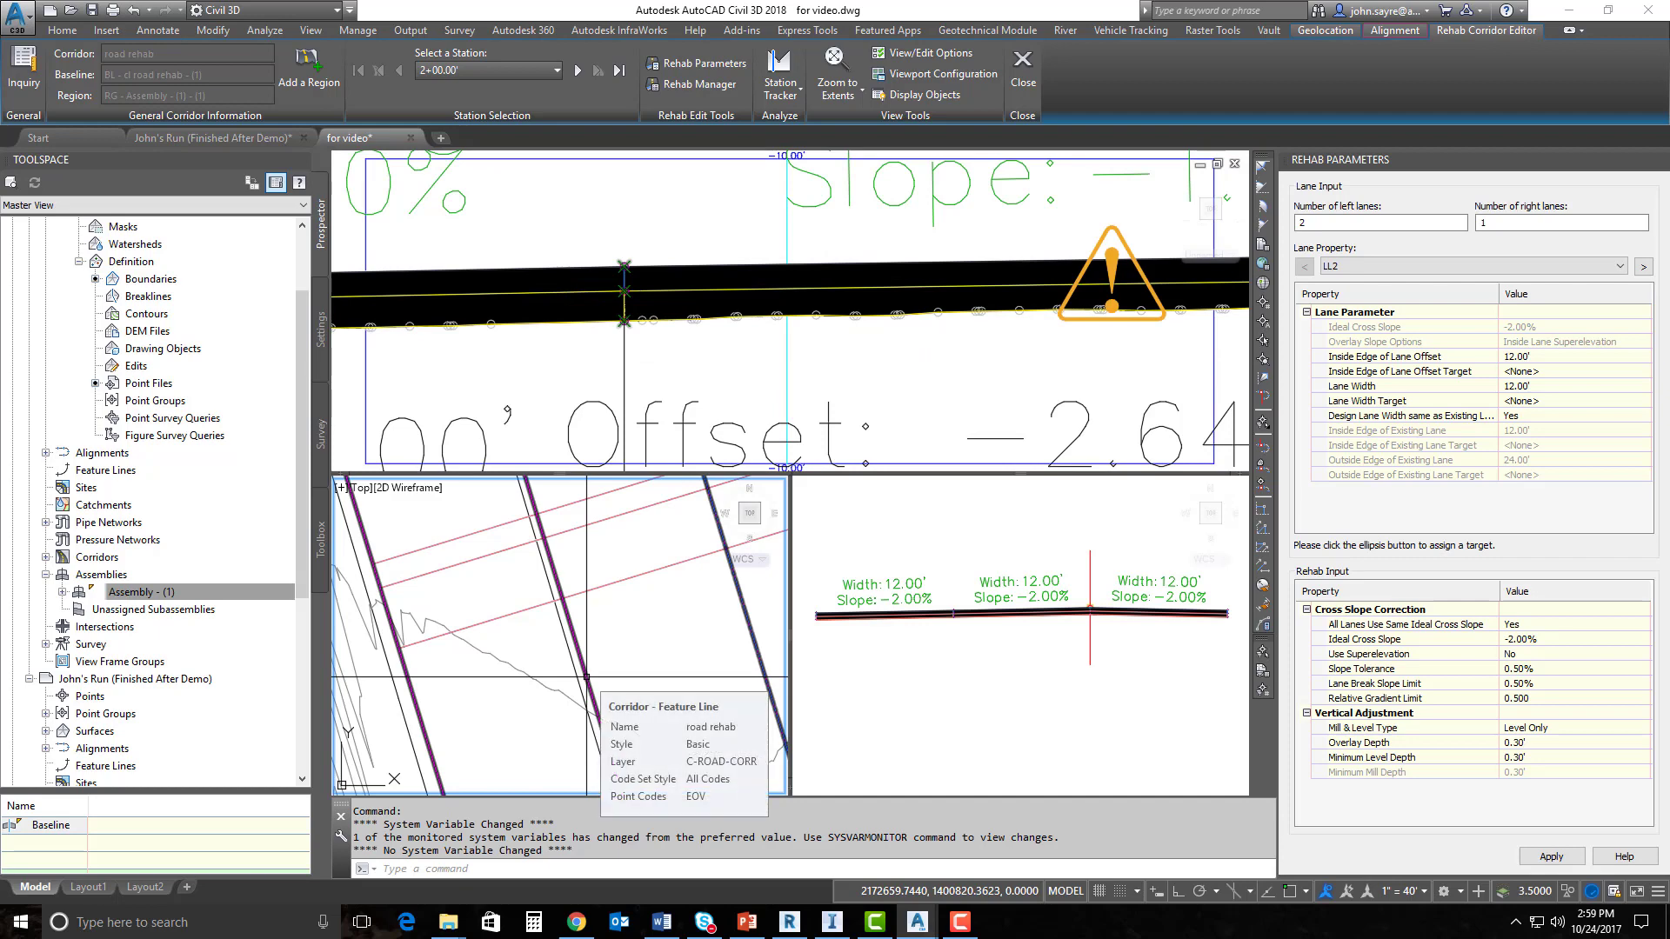
scroll(721, 352, "down", 7)
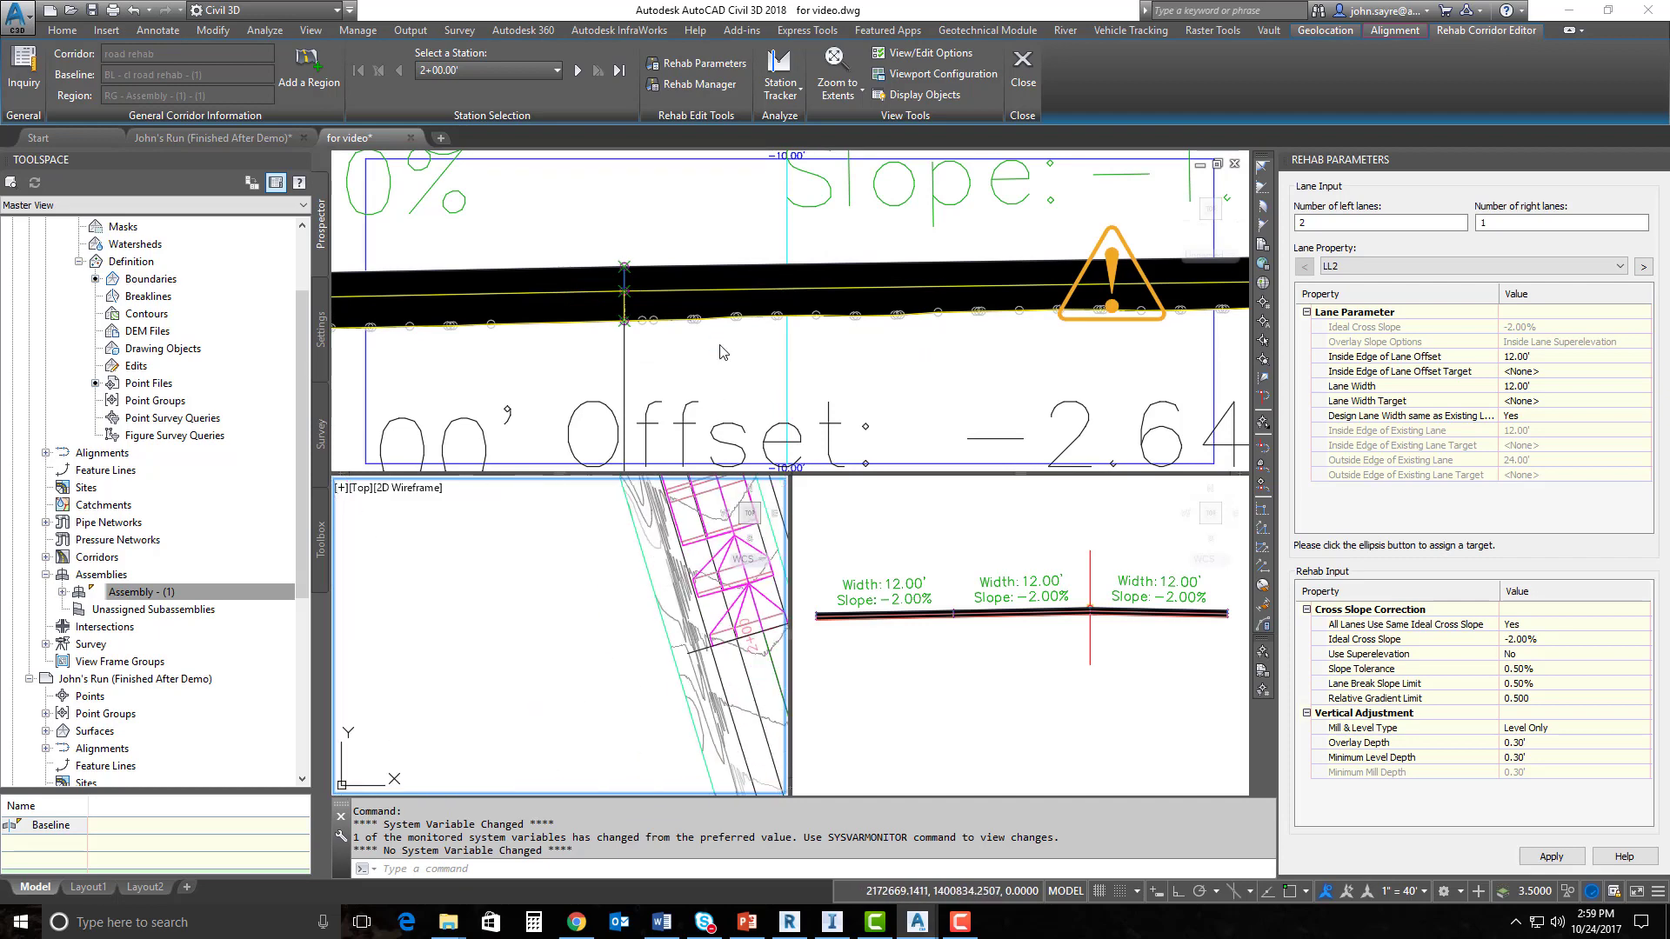
scroll(719, 522, "up", 6)
middle_click_drag(644, 549, 609, 644)
left_click(711, 365)
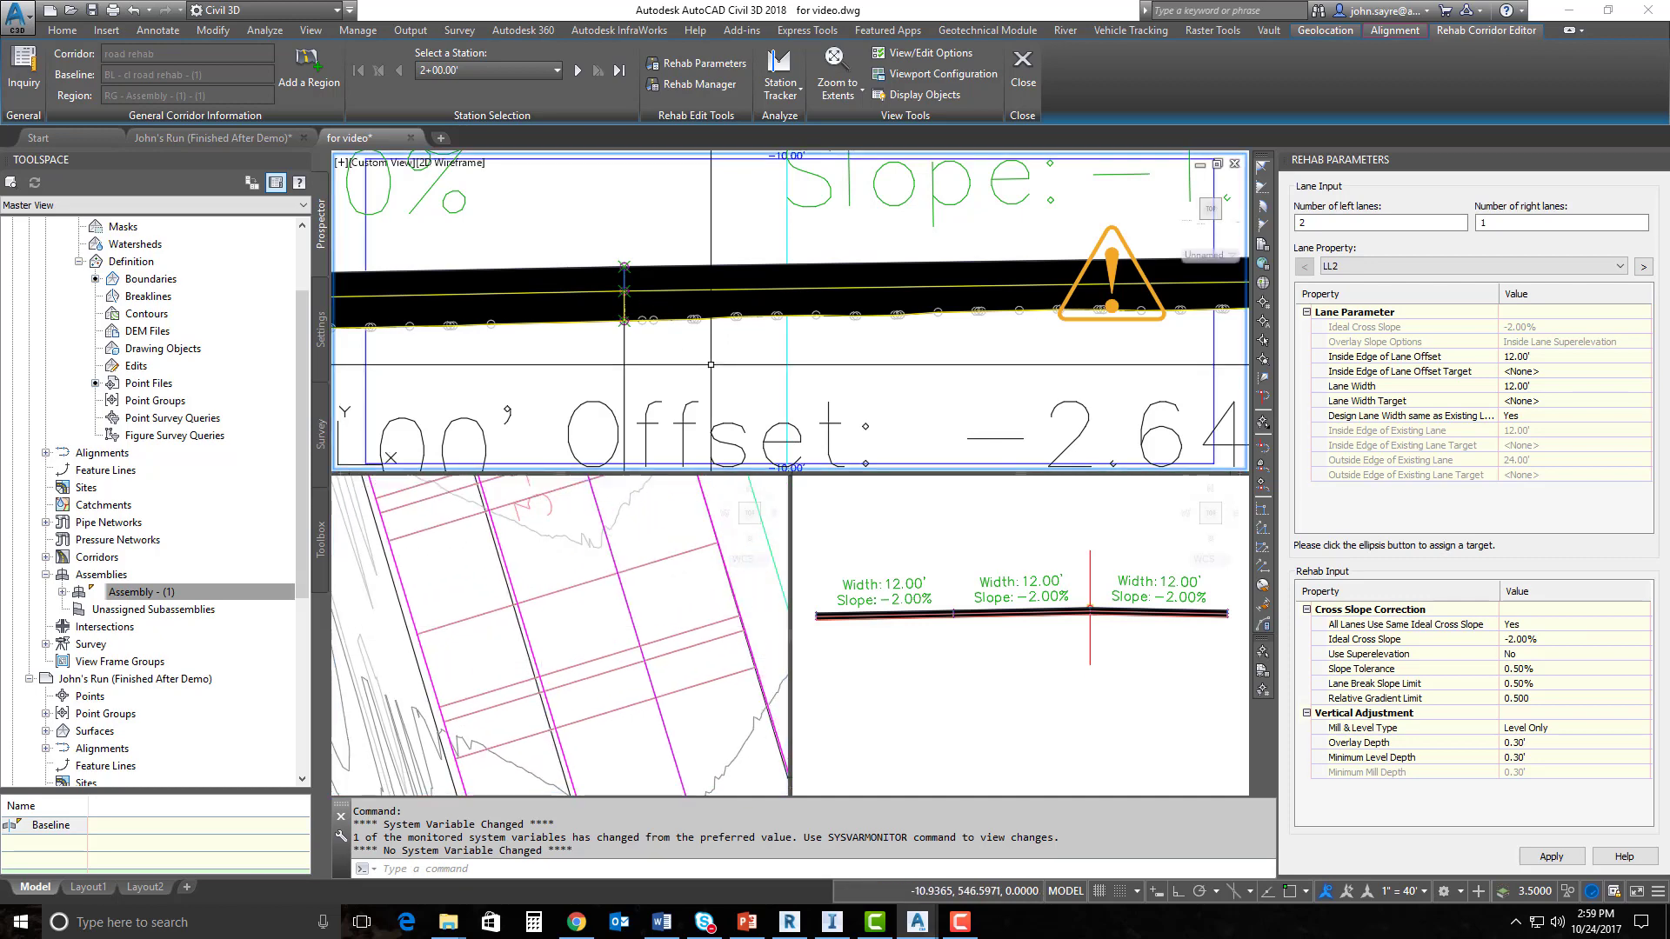
scroll(710, 366, "down", 8)
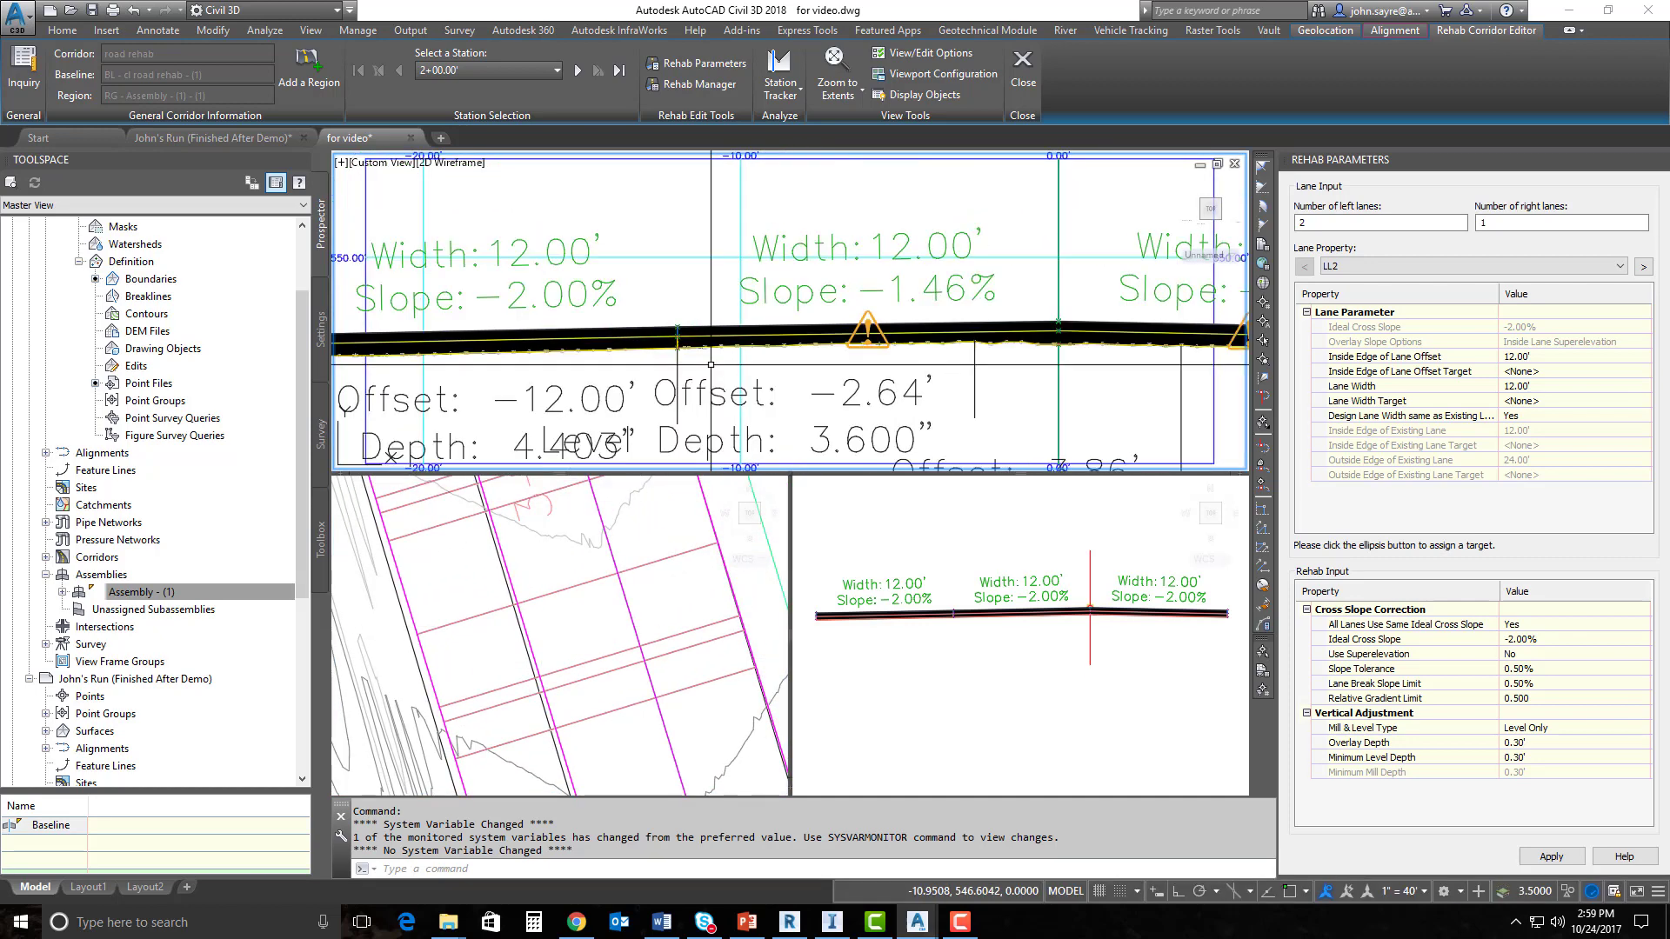
left_click(609, 632)
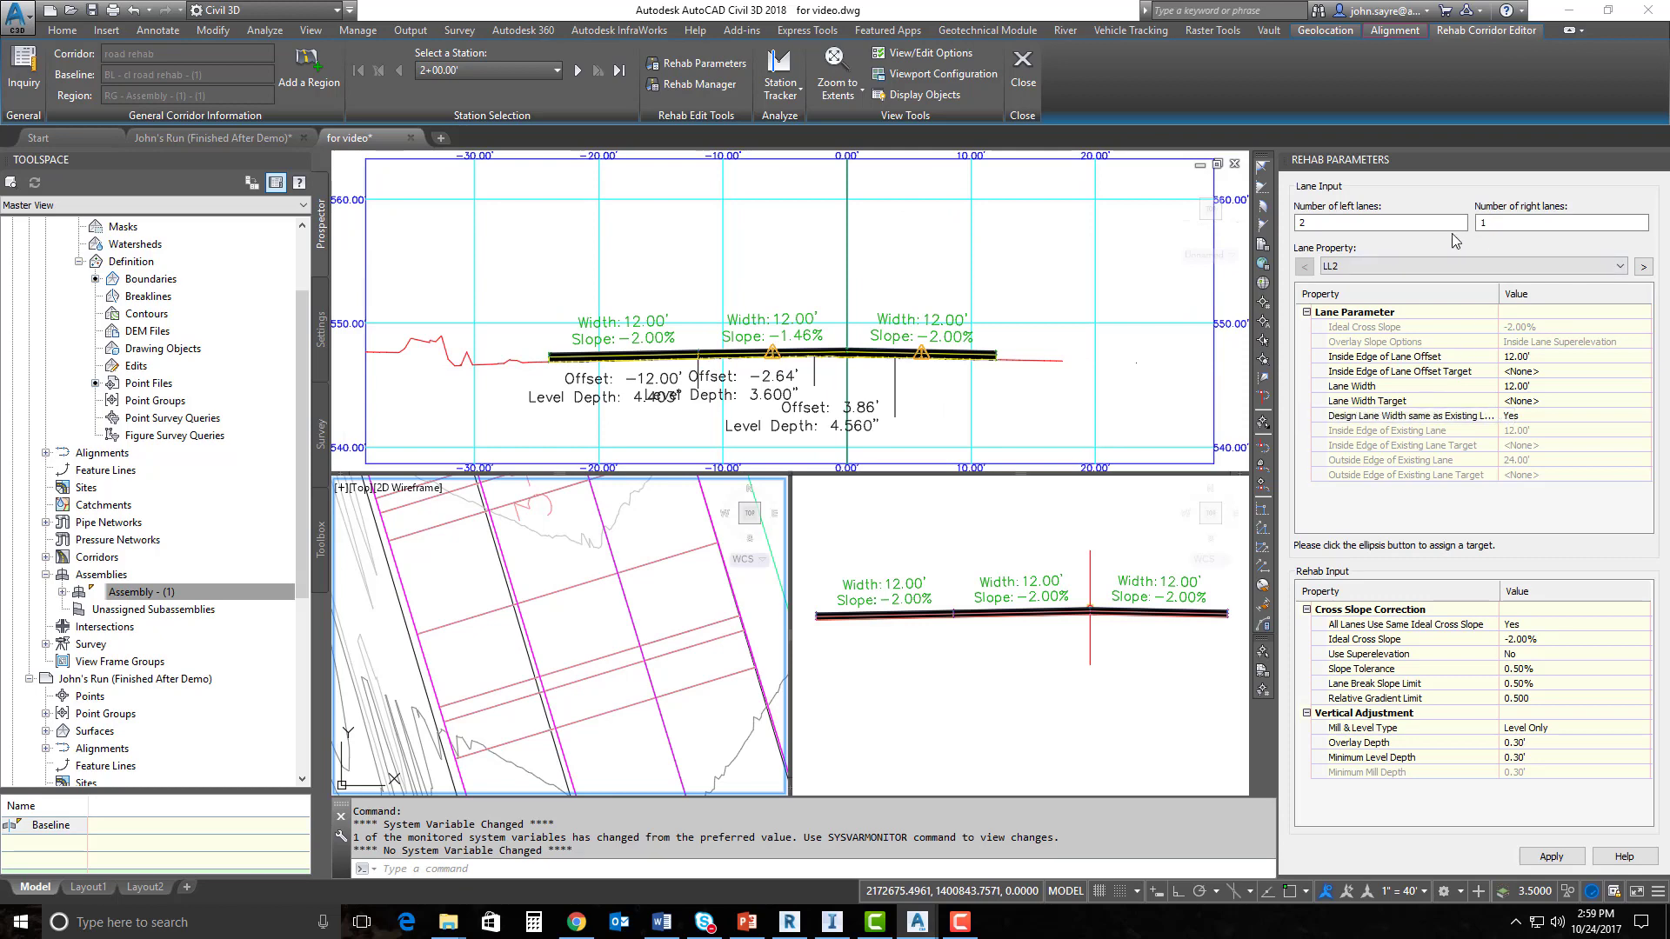
Set lane LL1's Lane Width Target to the 3D polyline between the two left lanes and apply it to the corridor.
left_click(1615, 268)
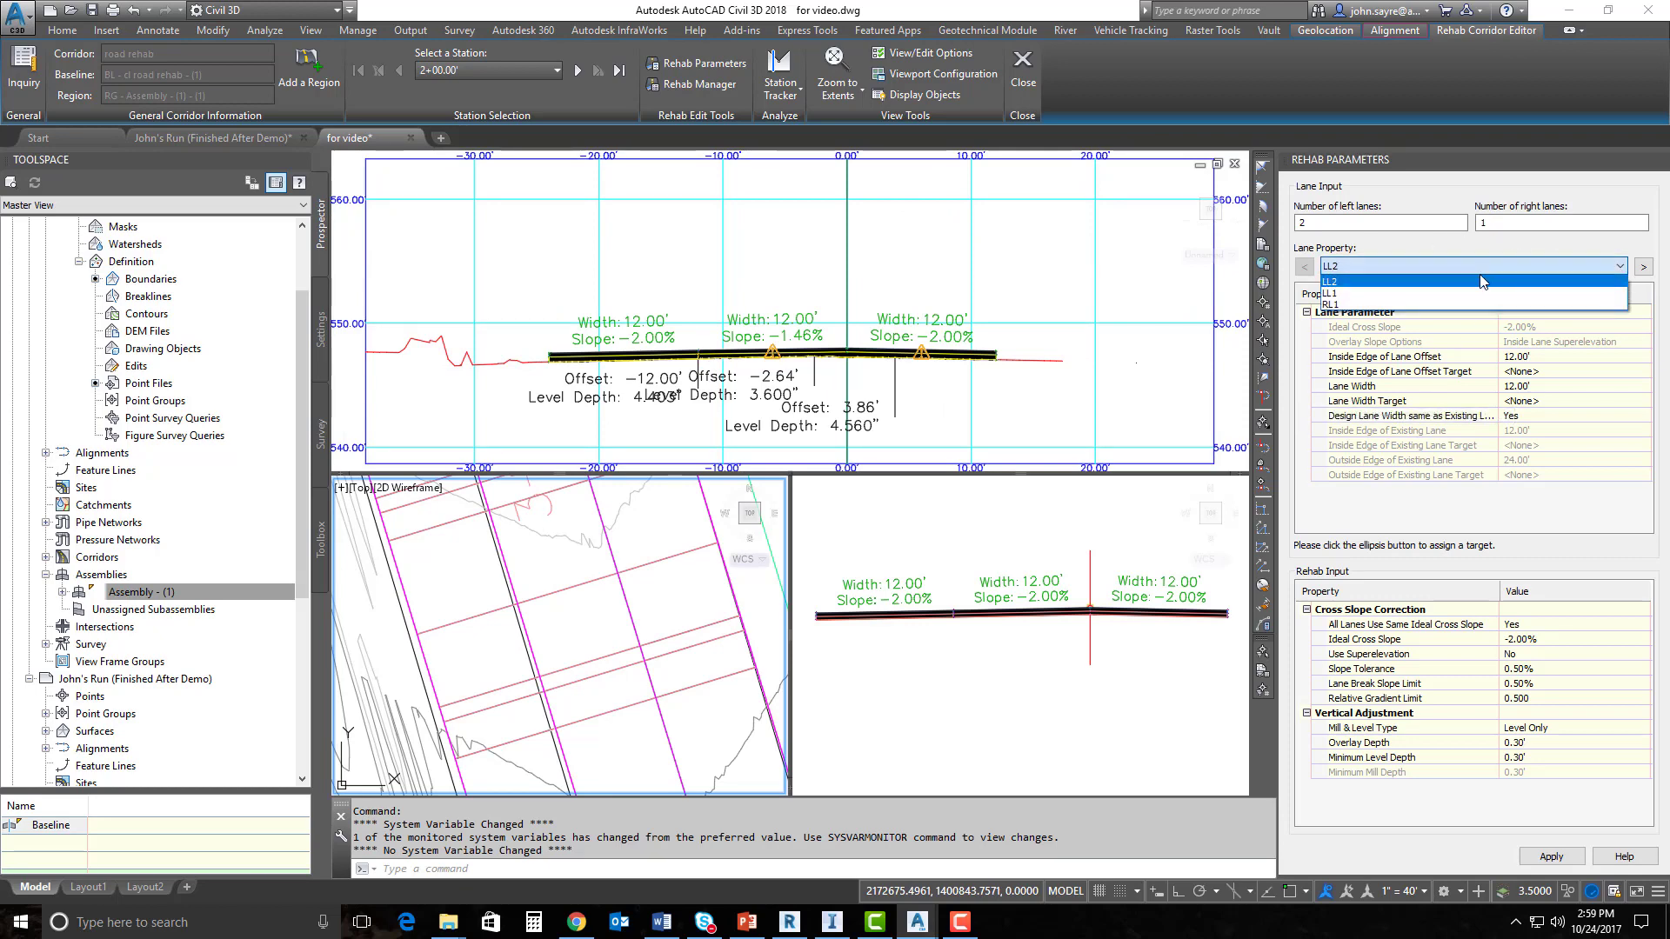
left_click(1370, 296)
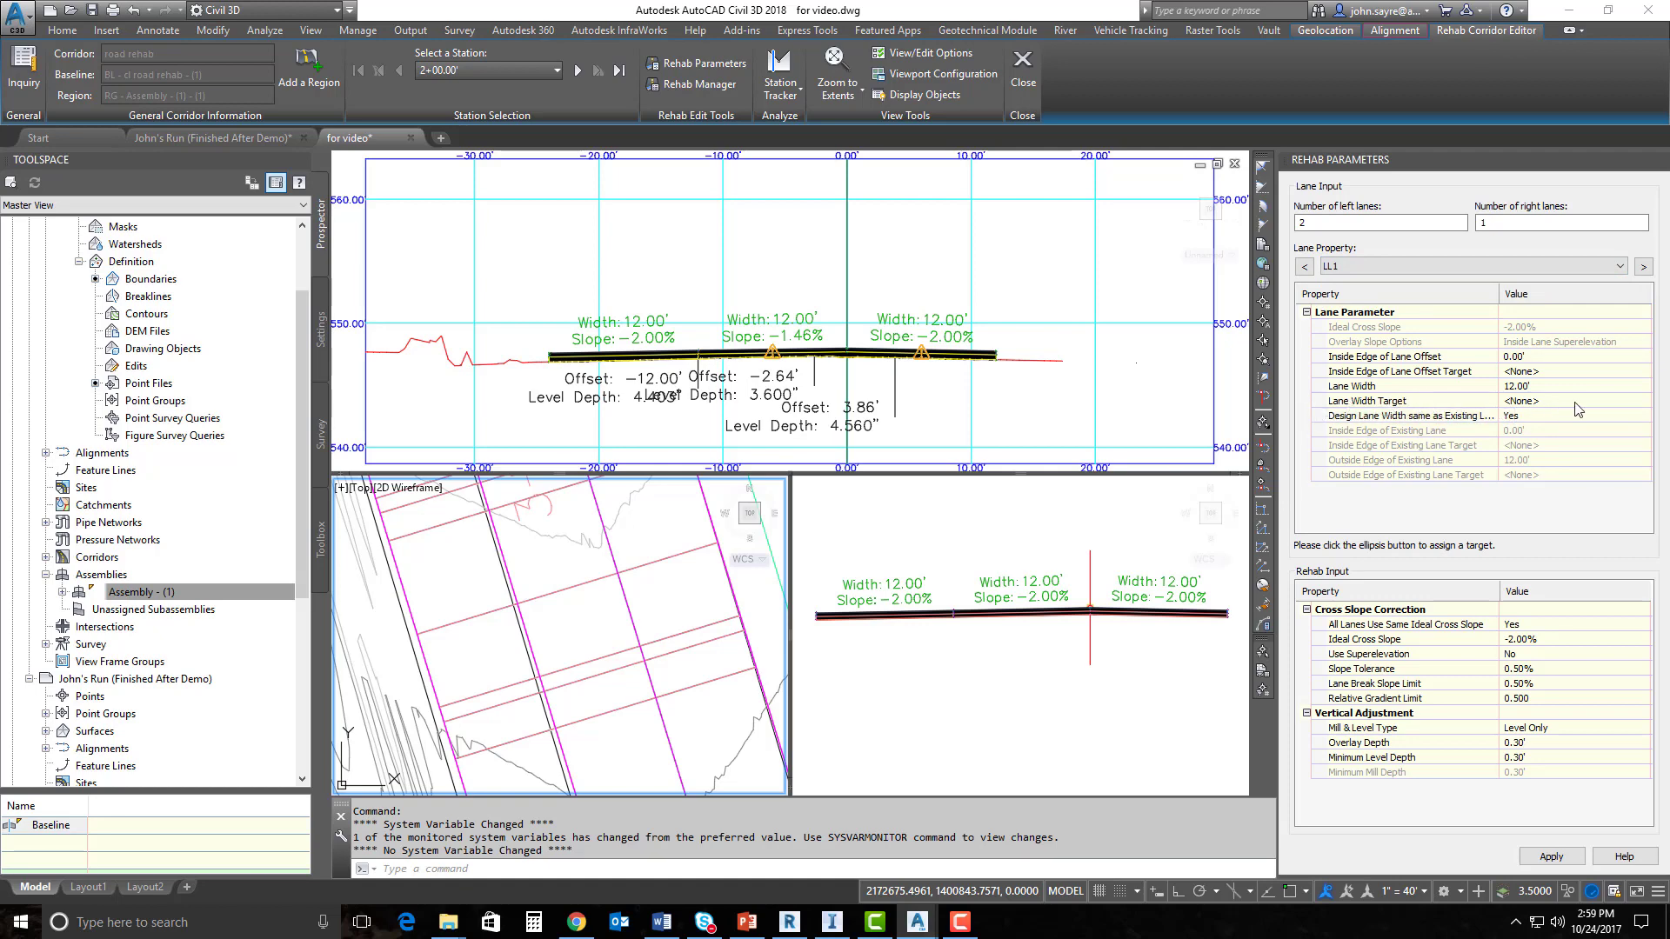
left_click(1642, 401)
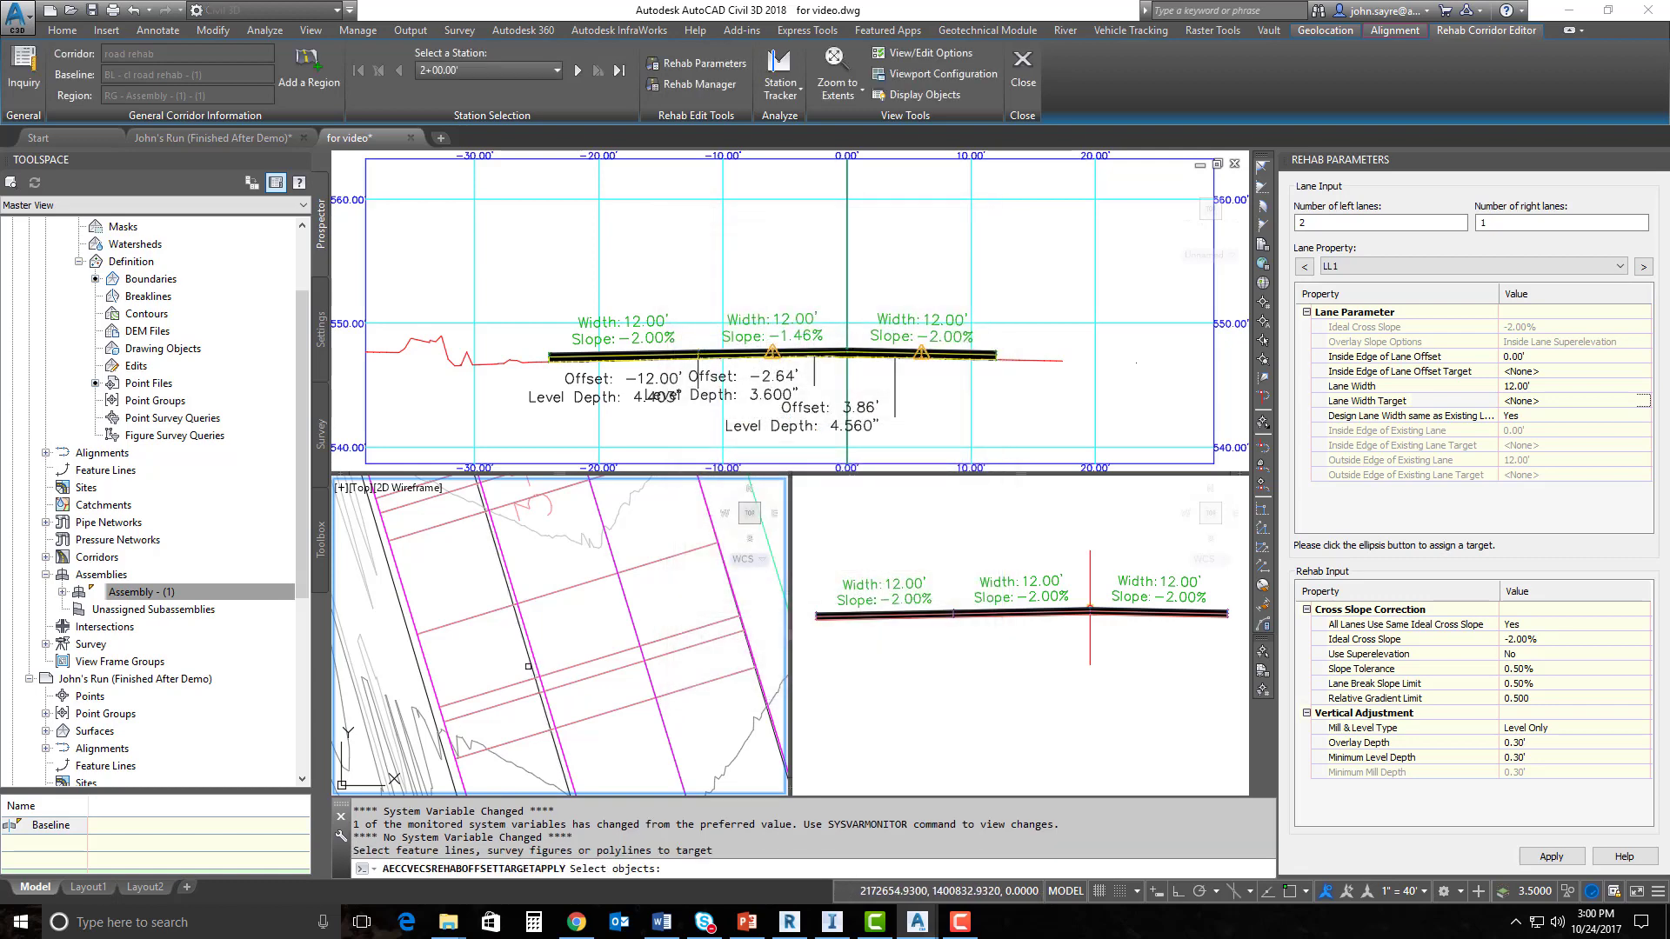
left_click(529, 661)
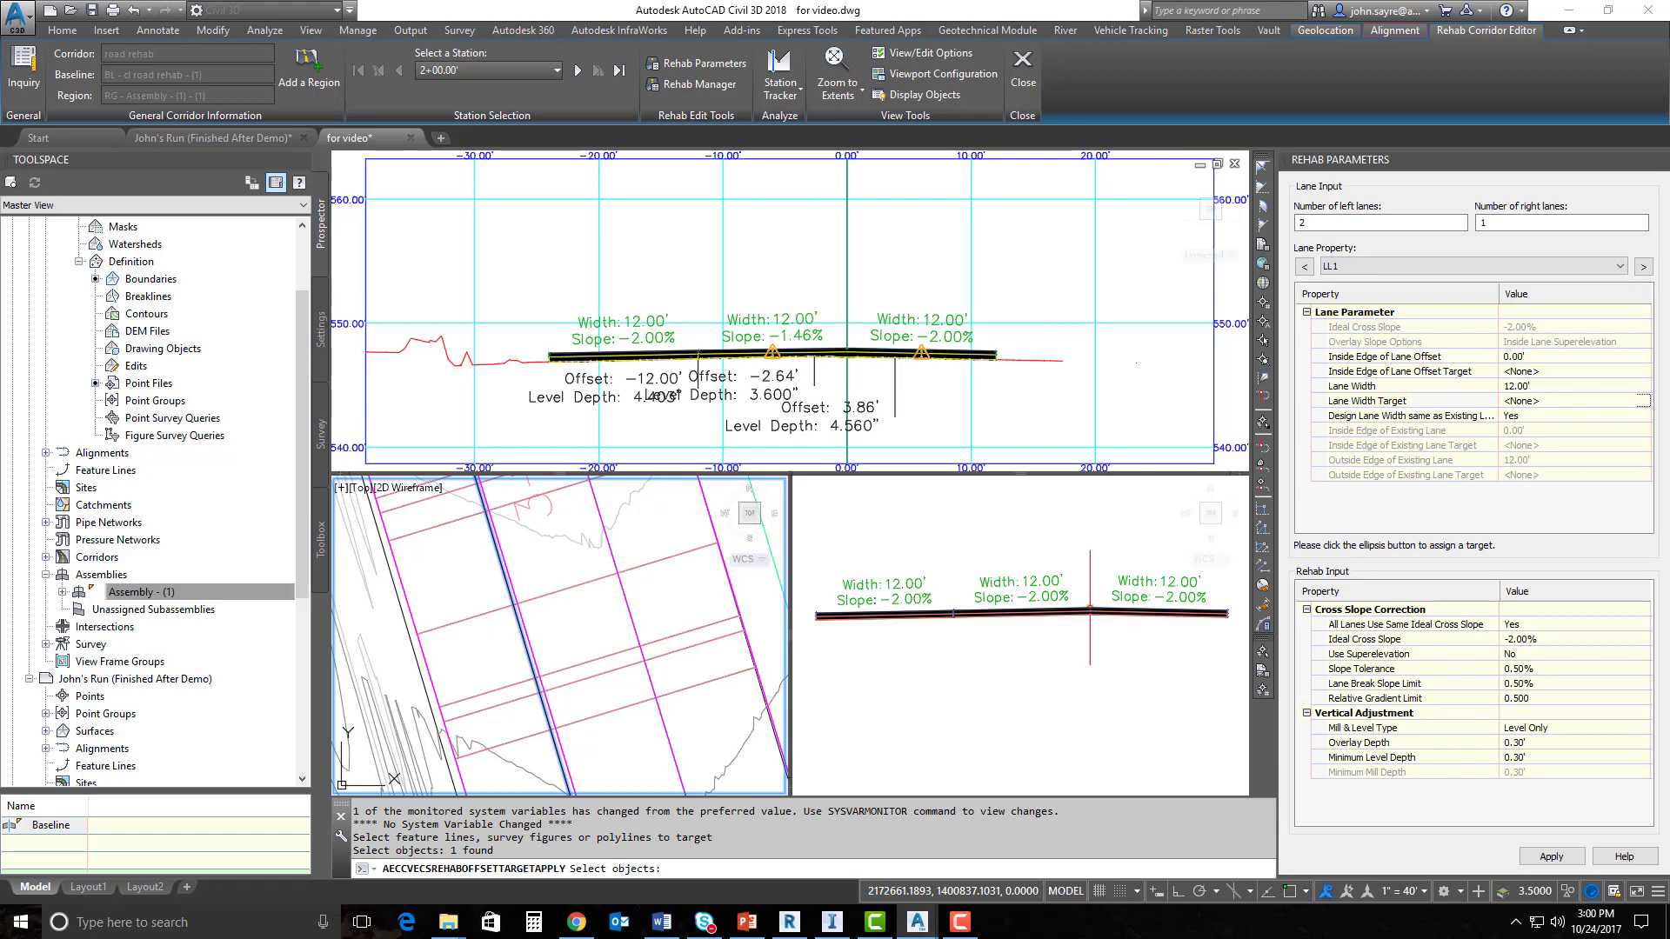
key("Return")
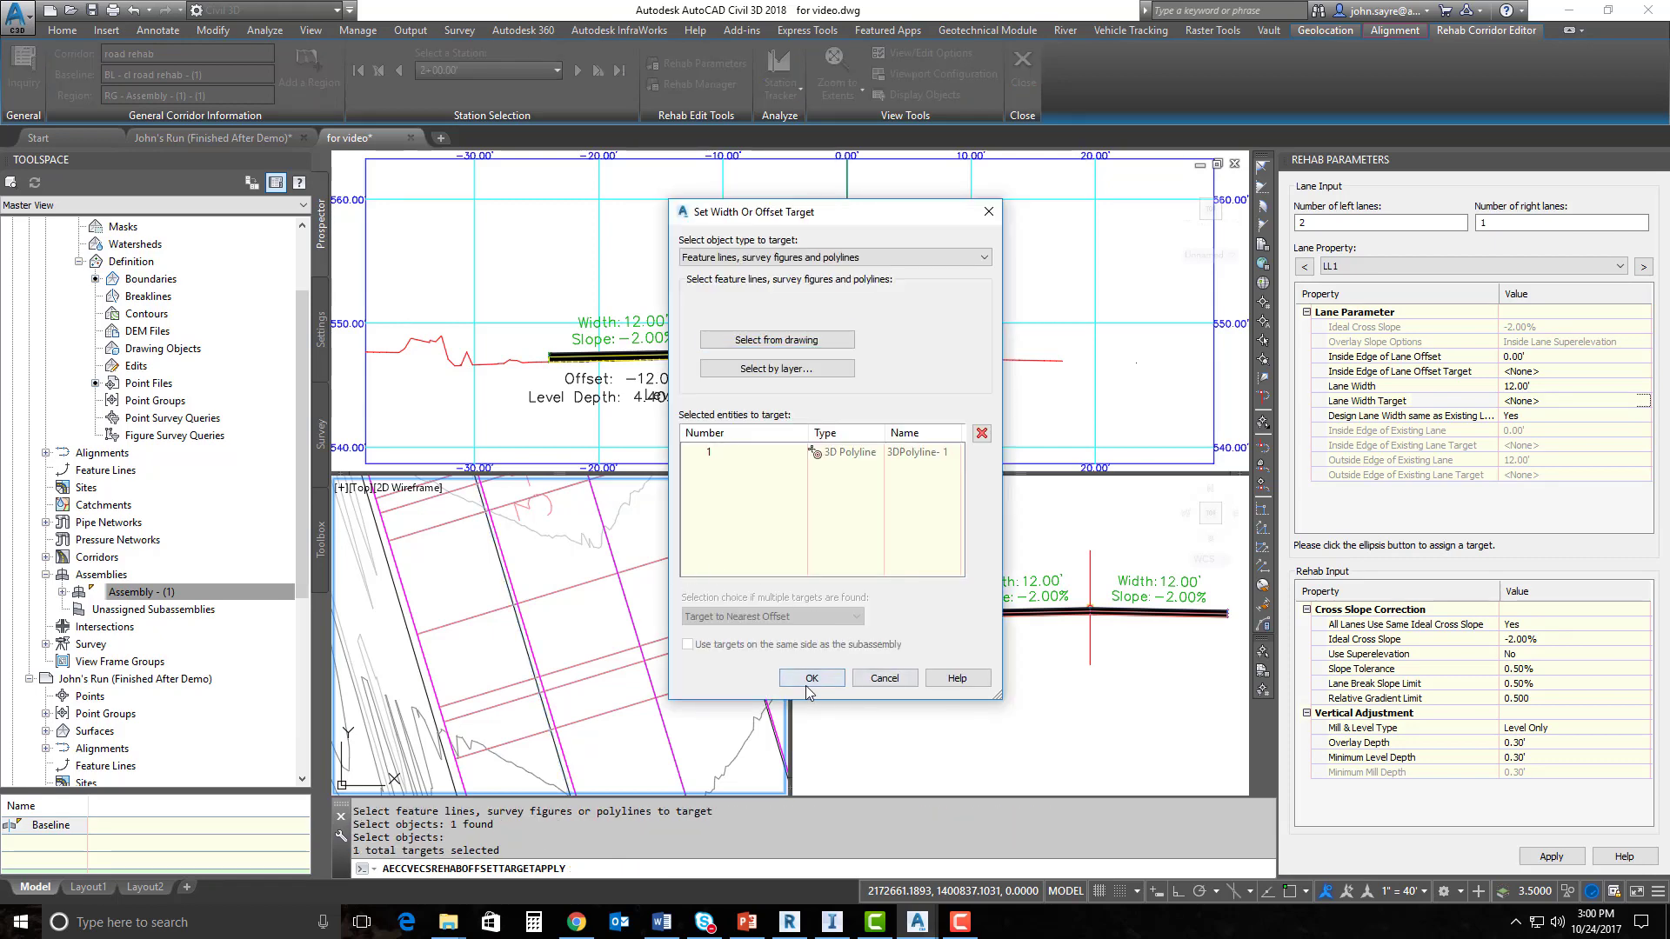
left_click(808, 685)
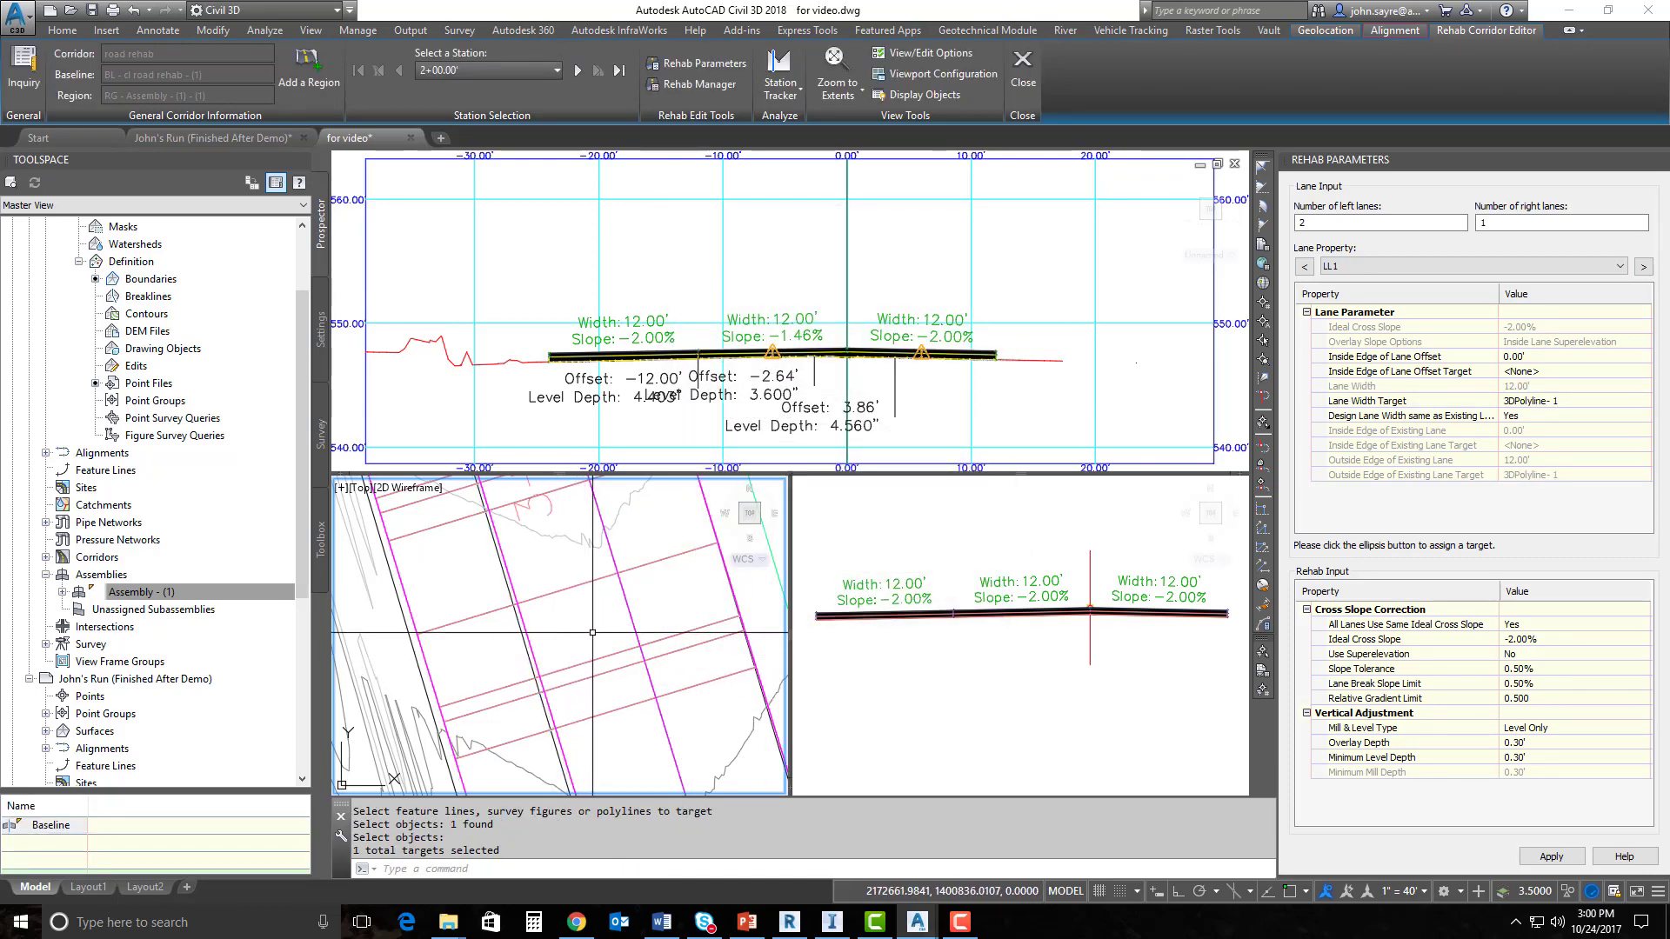
left_click(1552, 857)
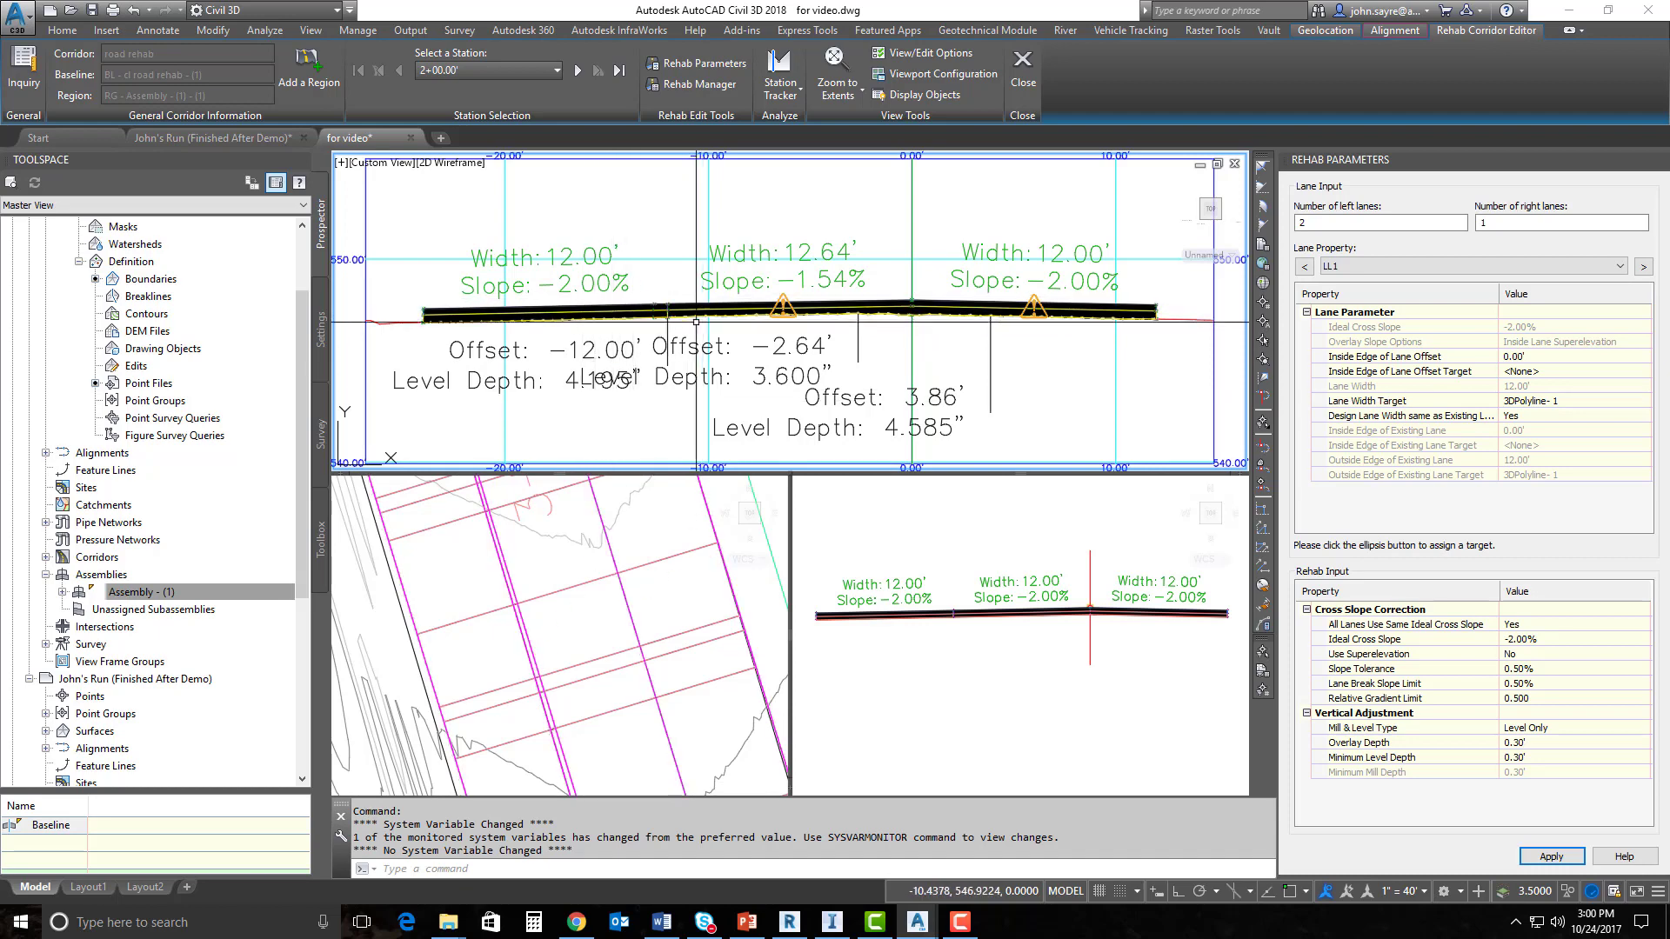
Check the lane joint in the section, and send the road rehab corridor behind the other objects in the plan viewport.
scroll(664, 317, "up", 4)
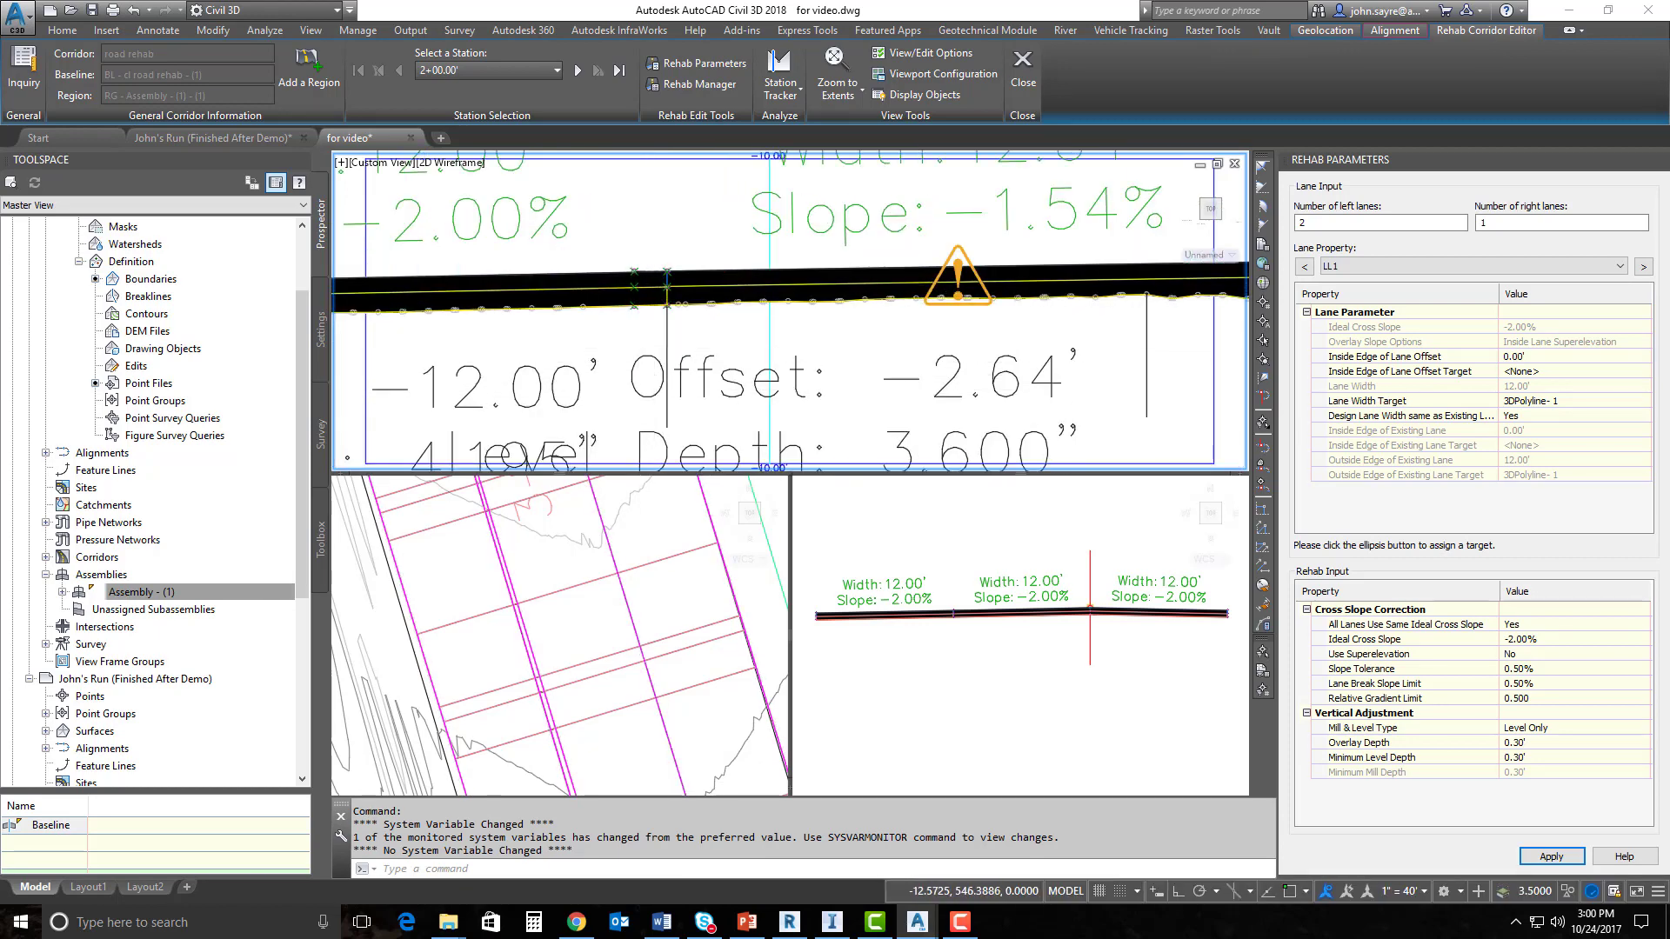
scroll(666, 300, "down", 4)
left_click(534, 663)
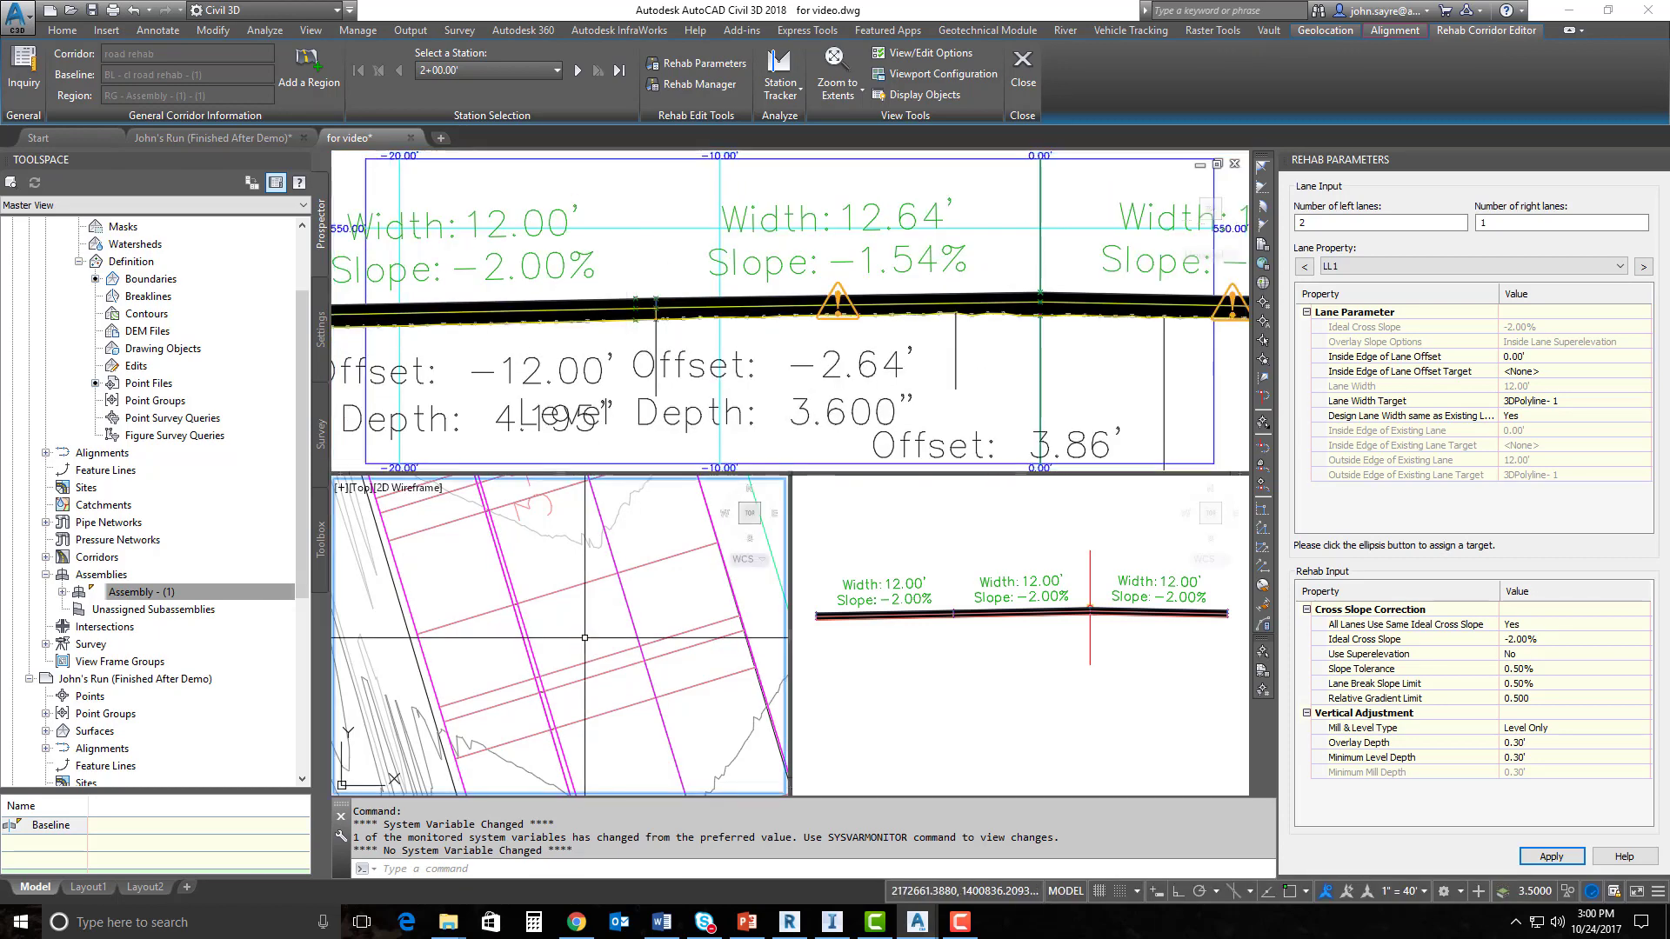
left_click(534, 663)
right_click(524, 309)
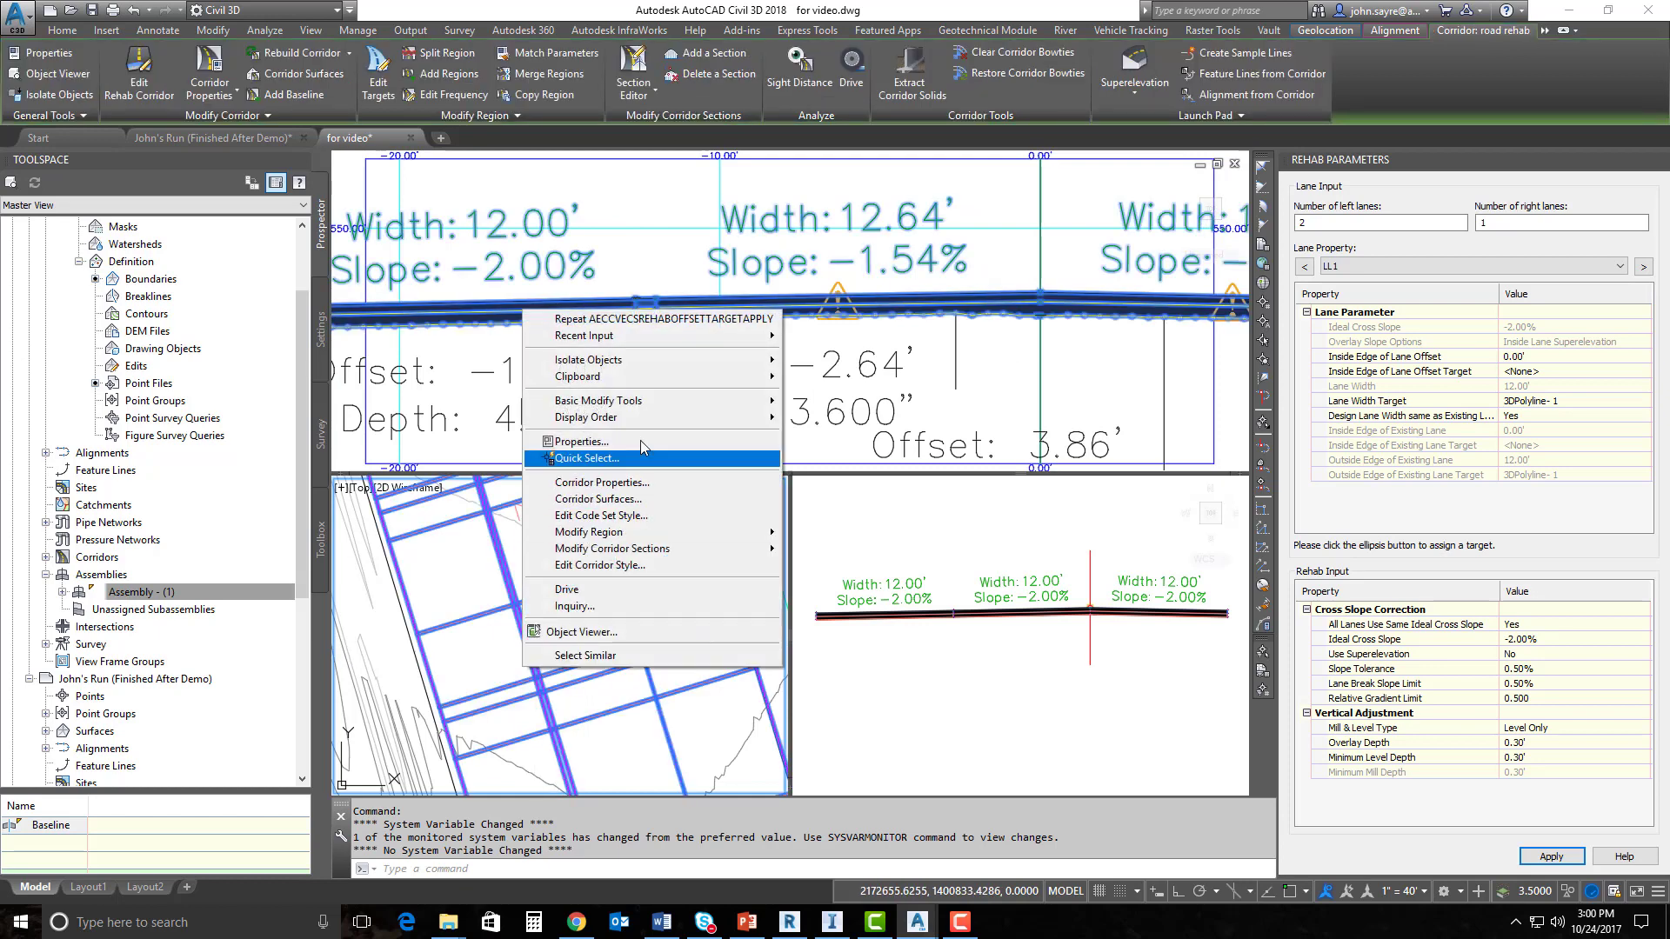
mouse_move(746, 419)
left_click(837, 439)
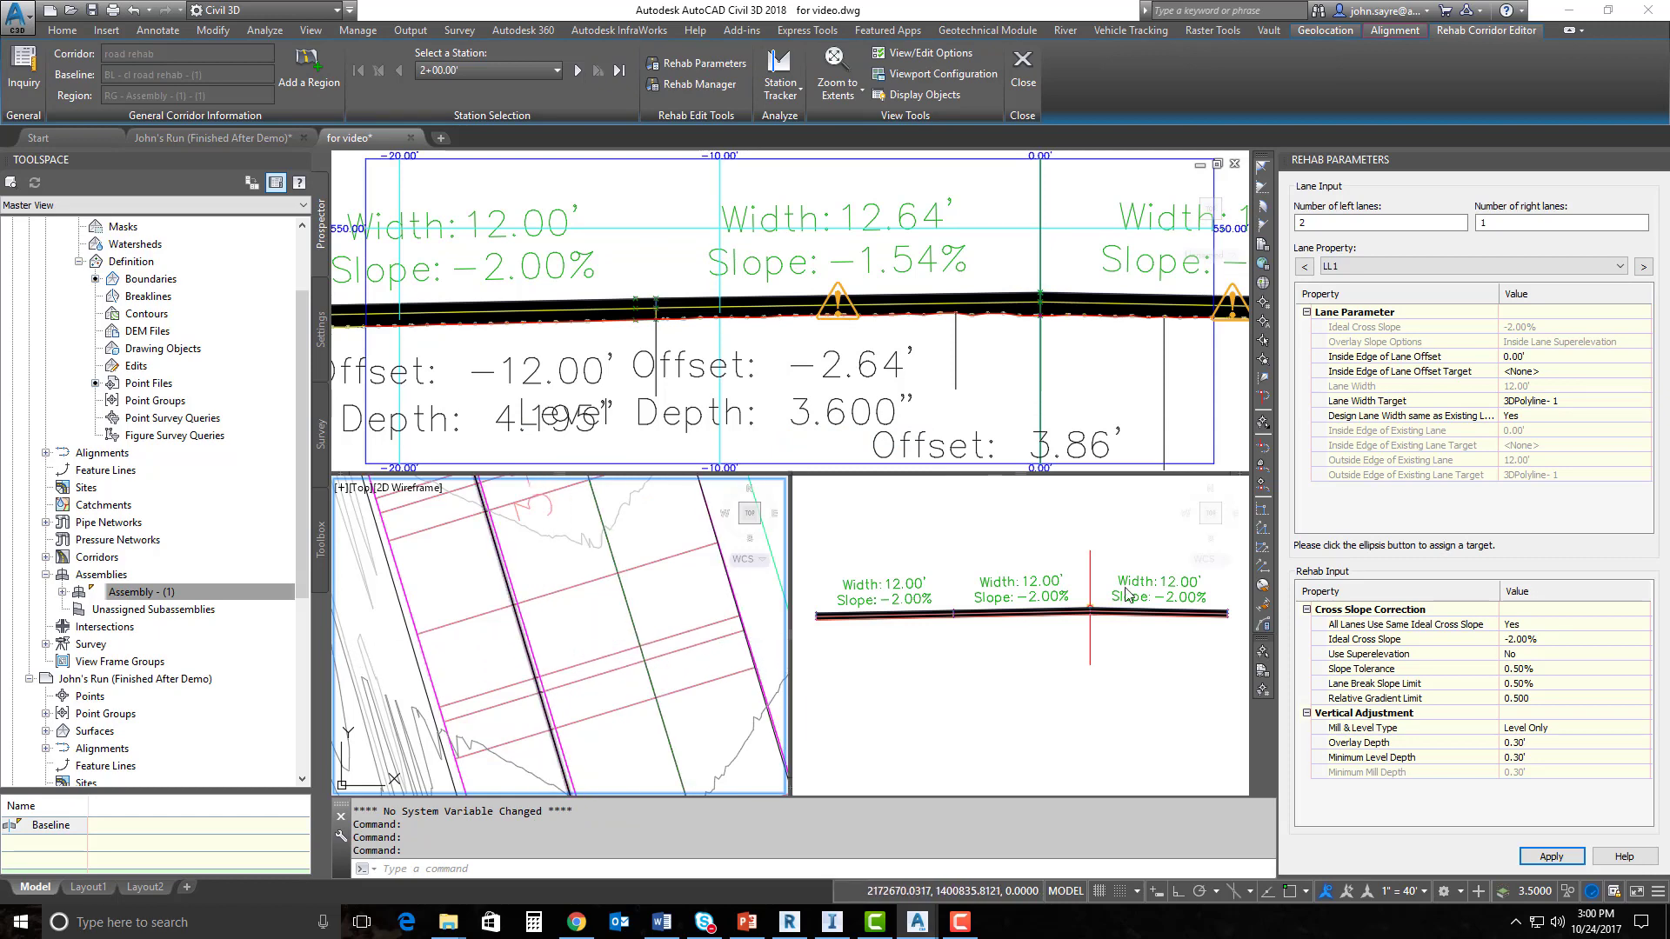
Set lane LL2's Inside Edge of Lane Offset Target to the 3D polyline between the left lanes, apply it and check the joint in section.
left_click(1480, 268)
left_click(1348, 282)
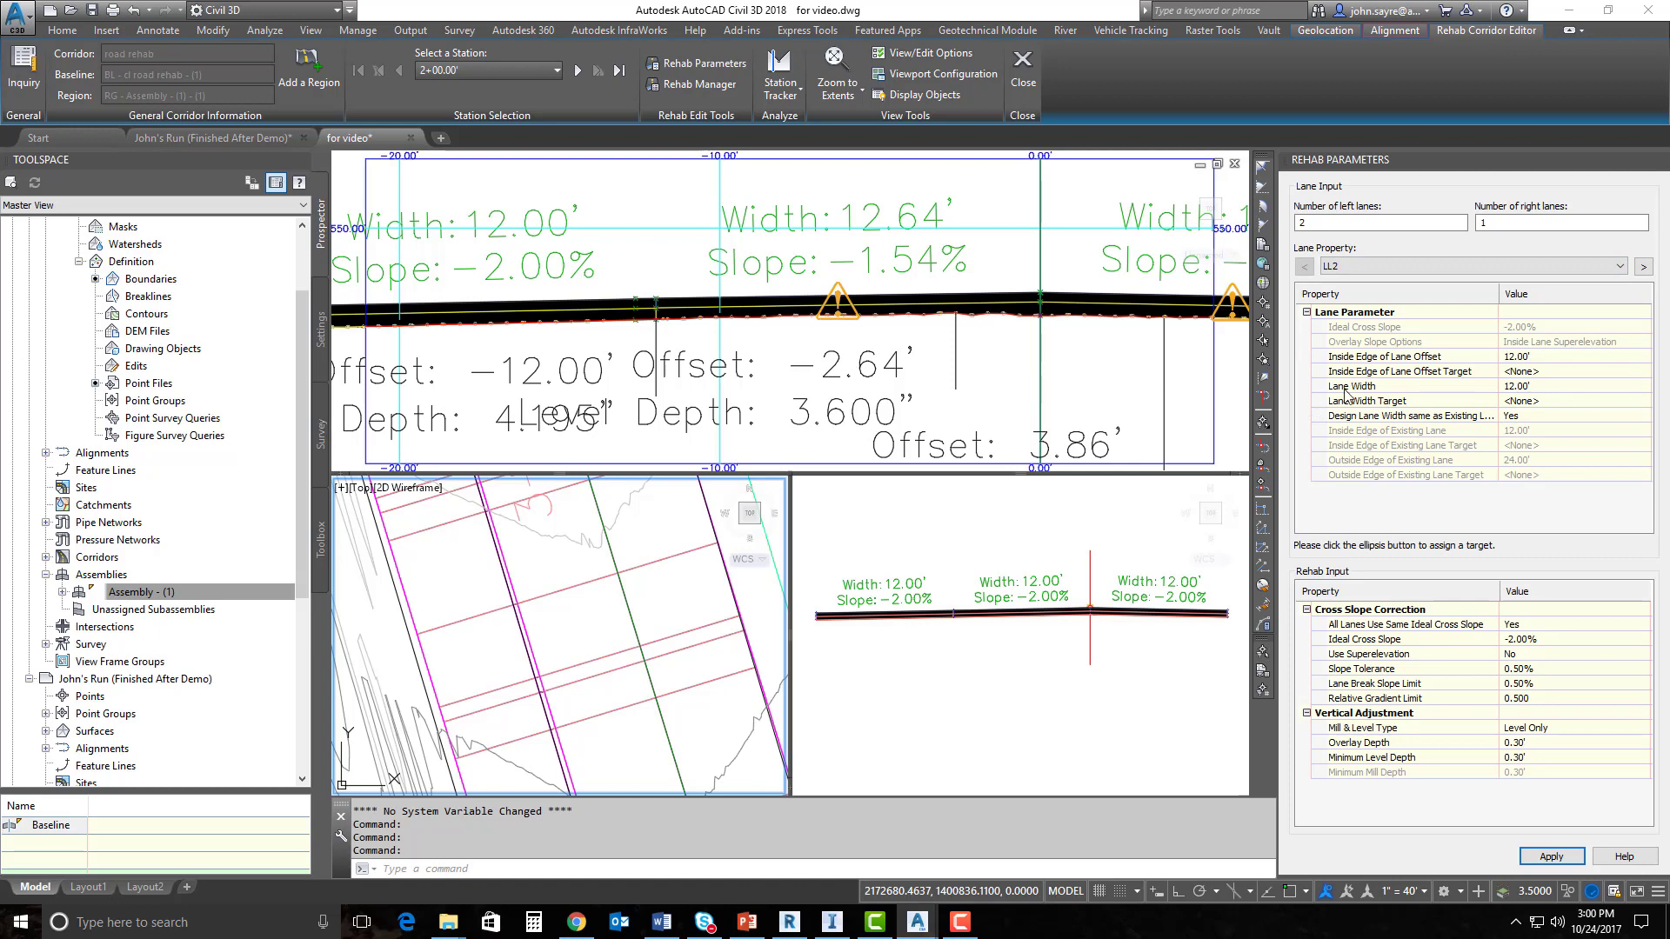
left_click(1560, 374)
left_click(1644, 371)
left_click(777, 340)
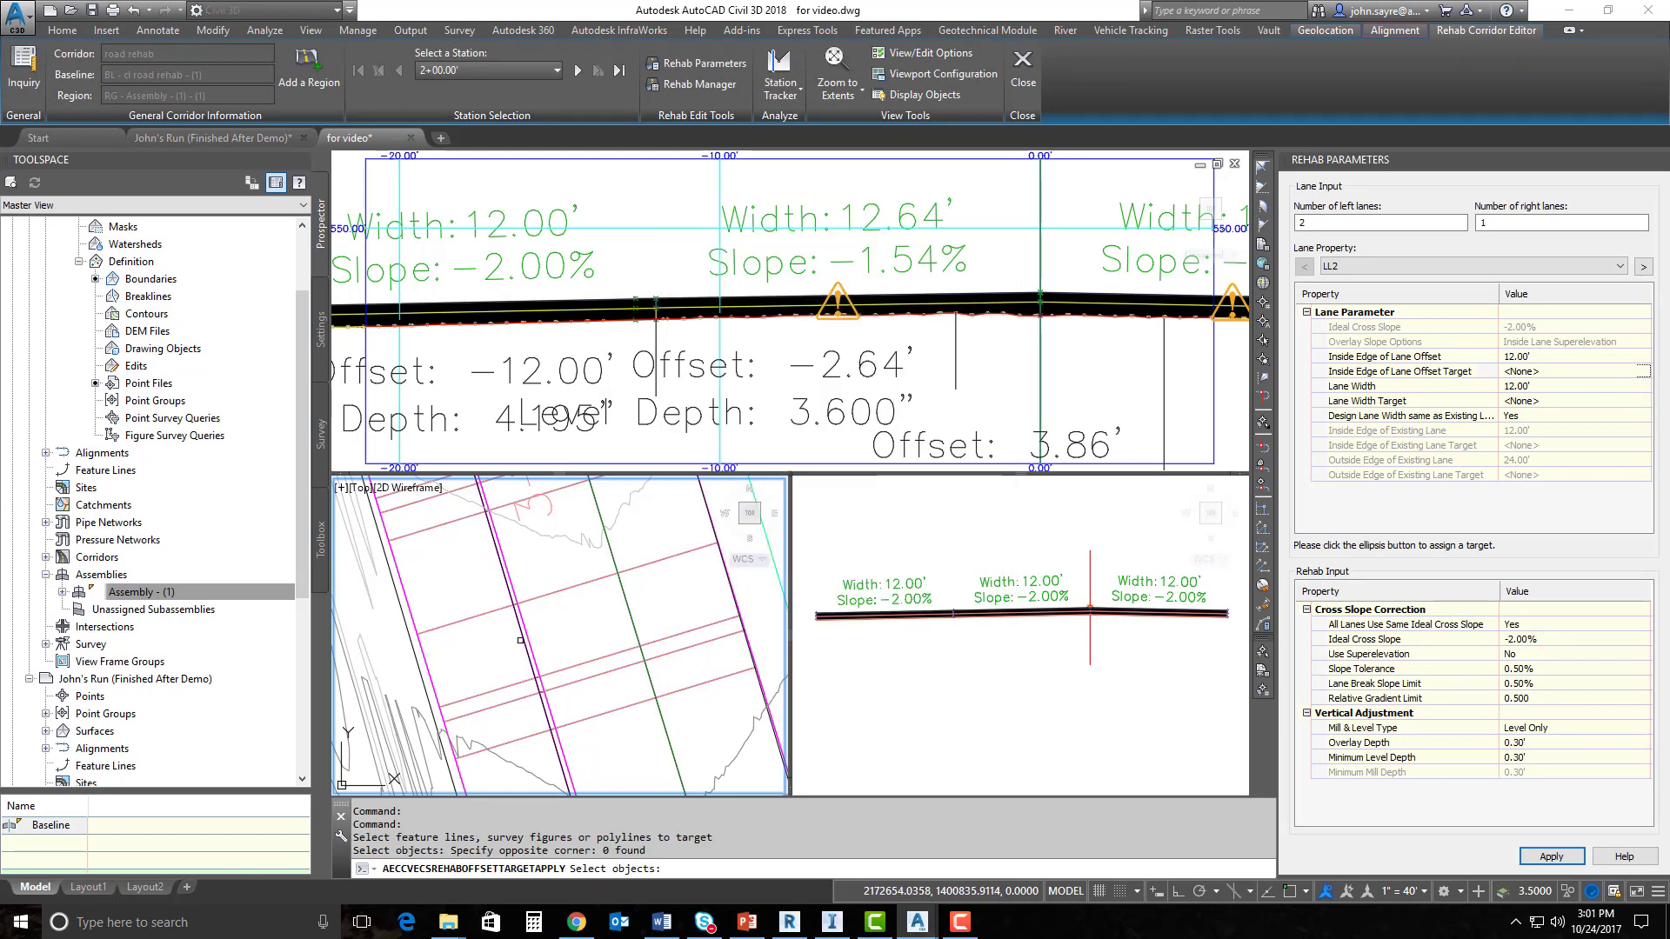
left_click(523, 640)
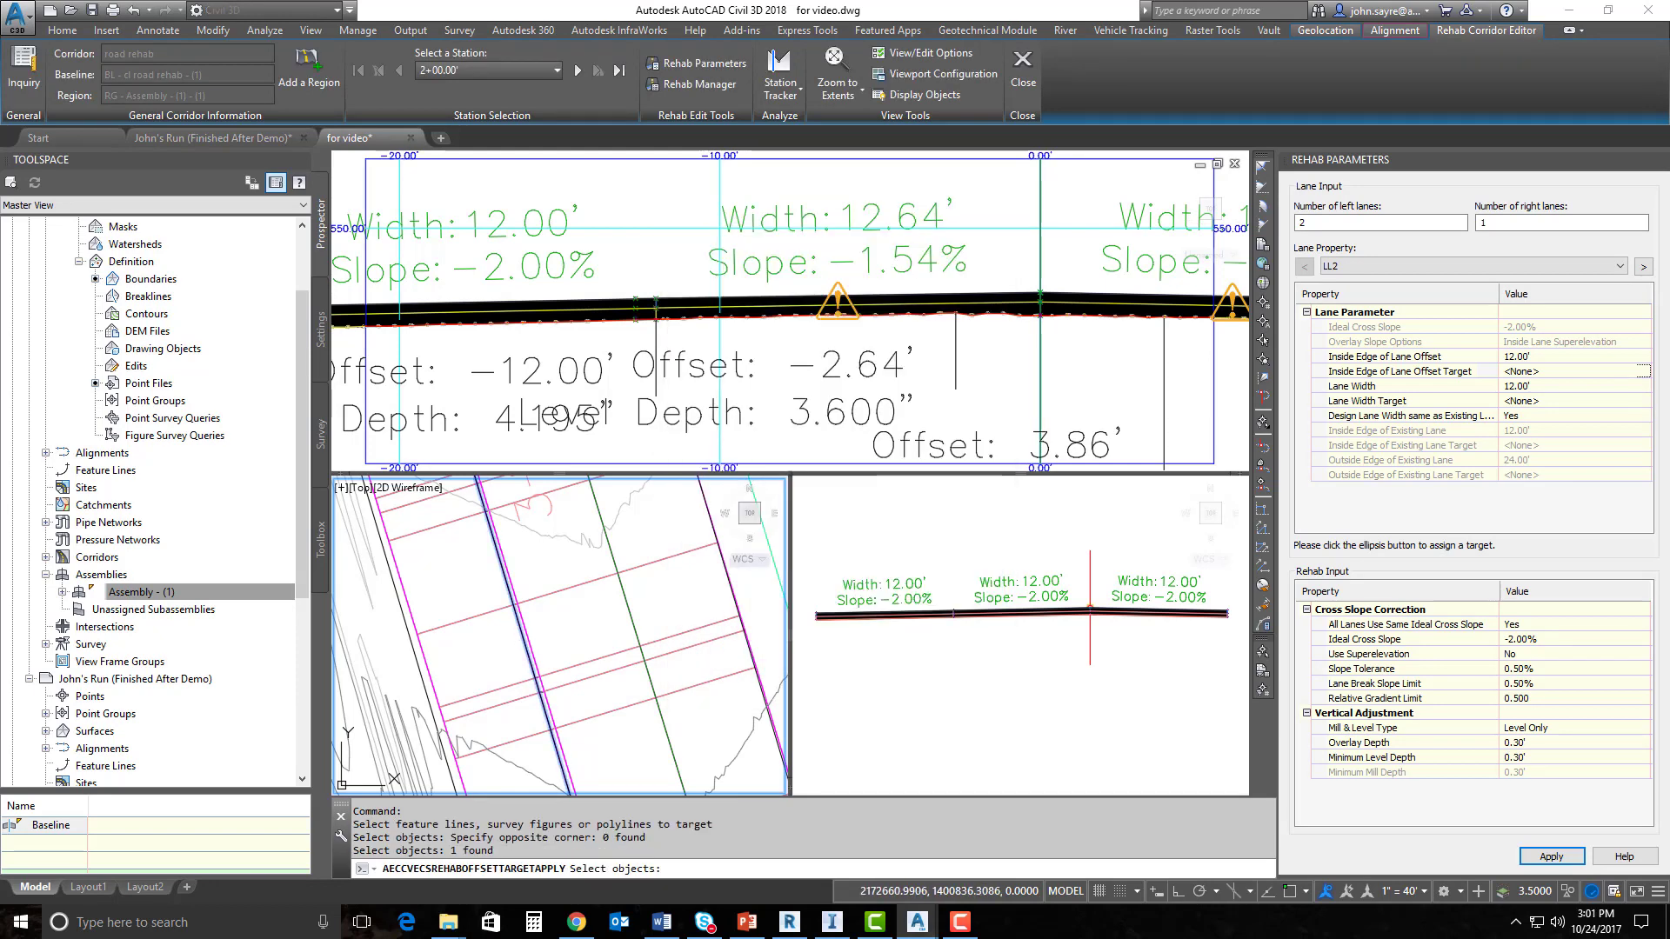
key("Return")
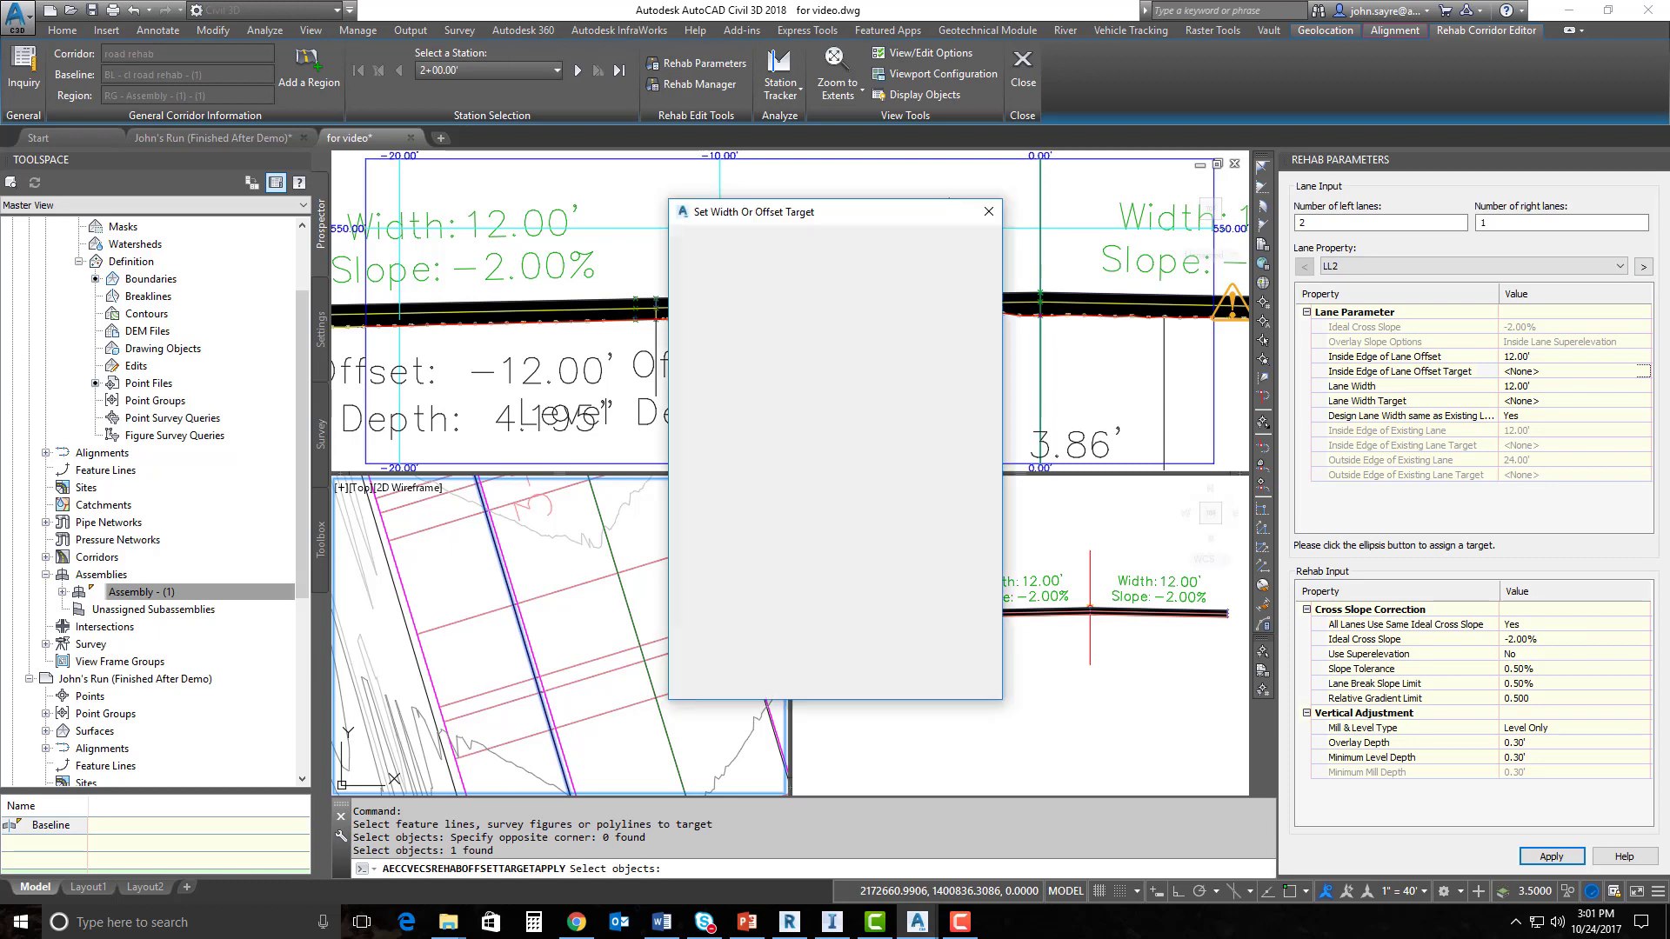
left_click(795, 683)
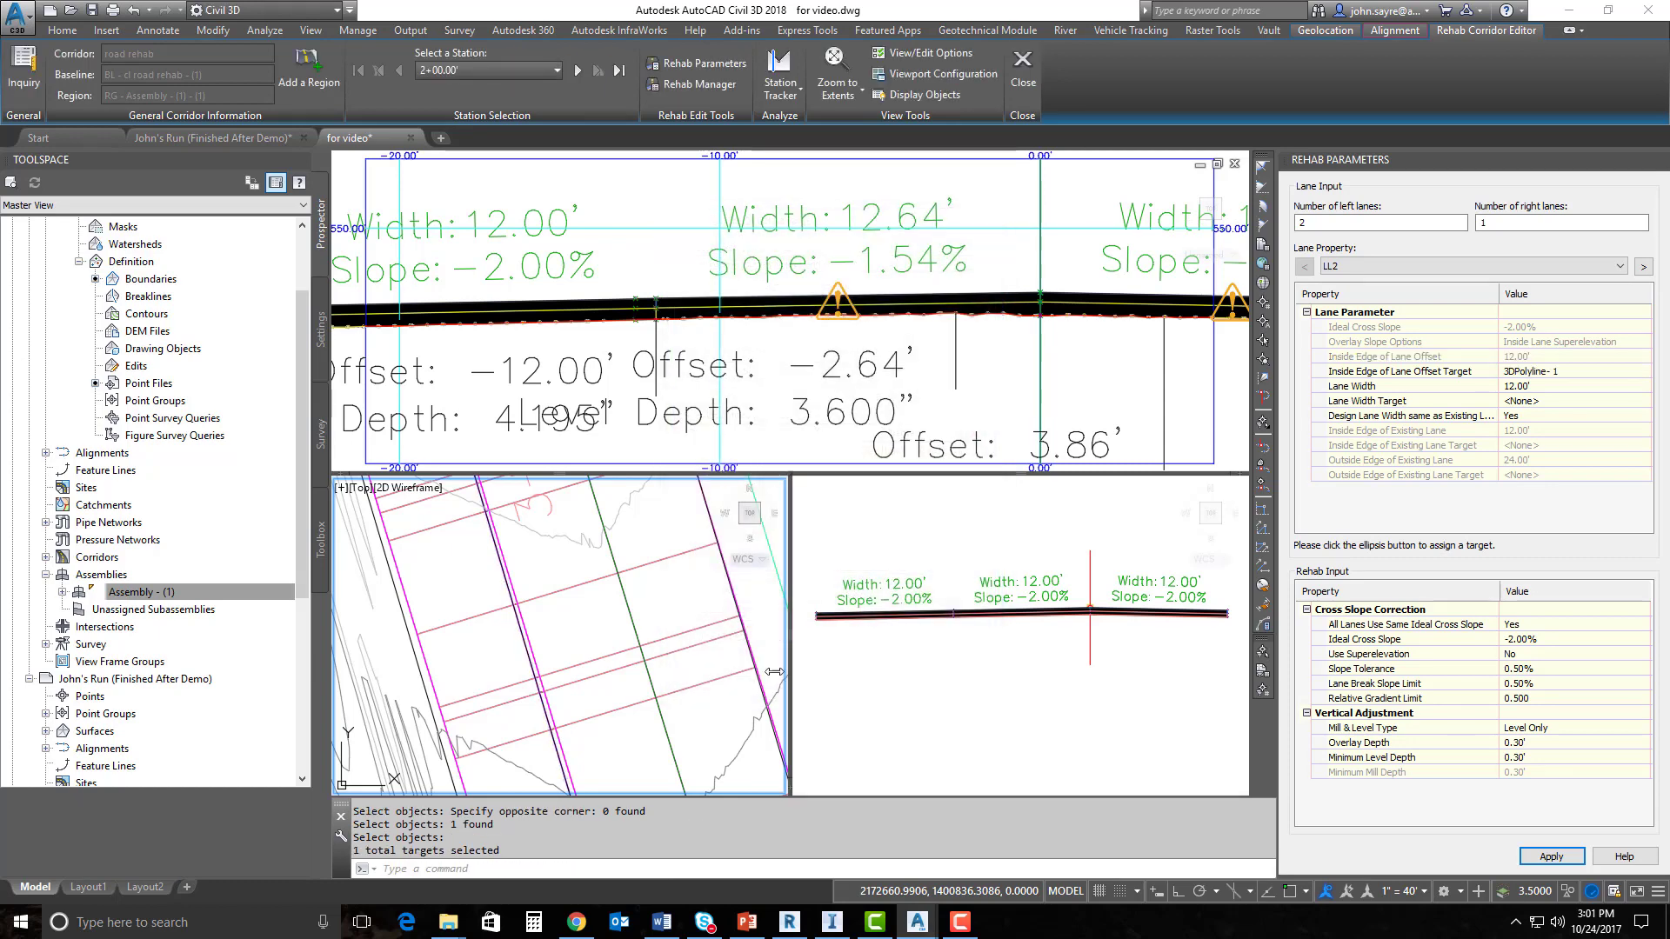
left_click(1550, 856)
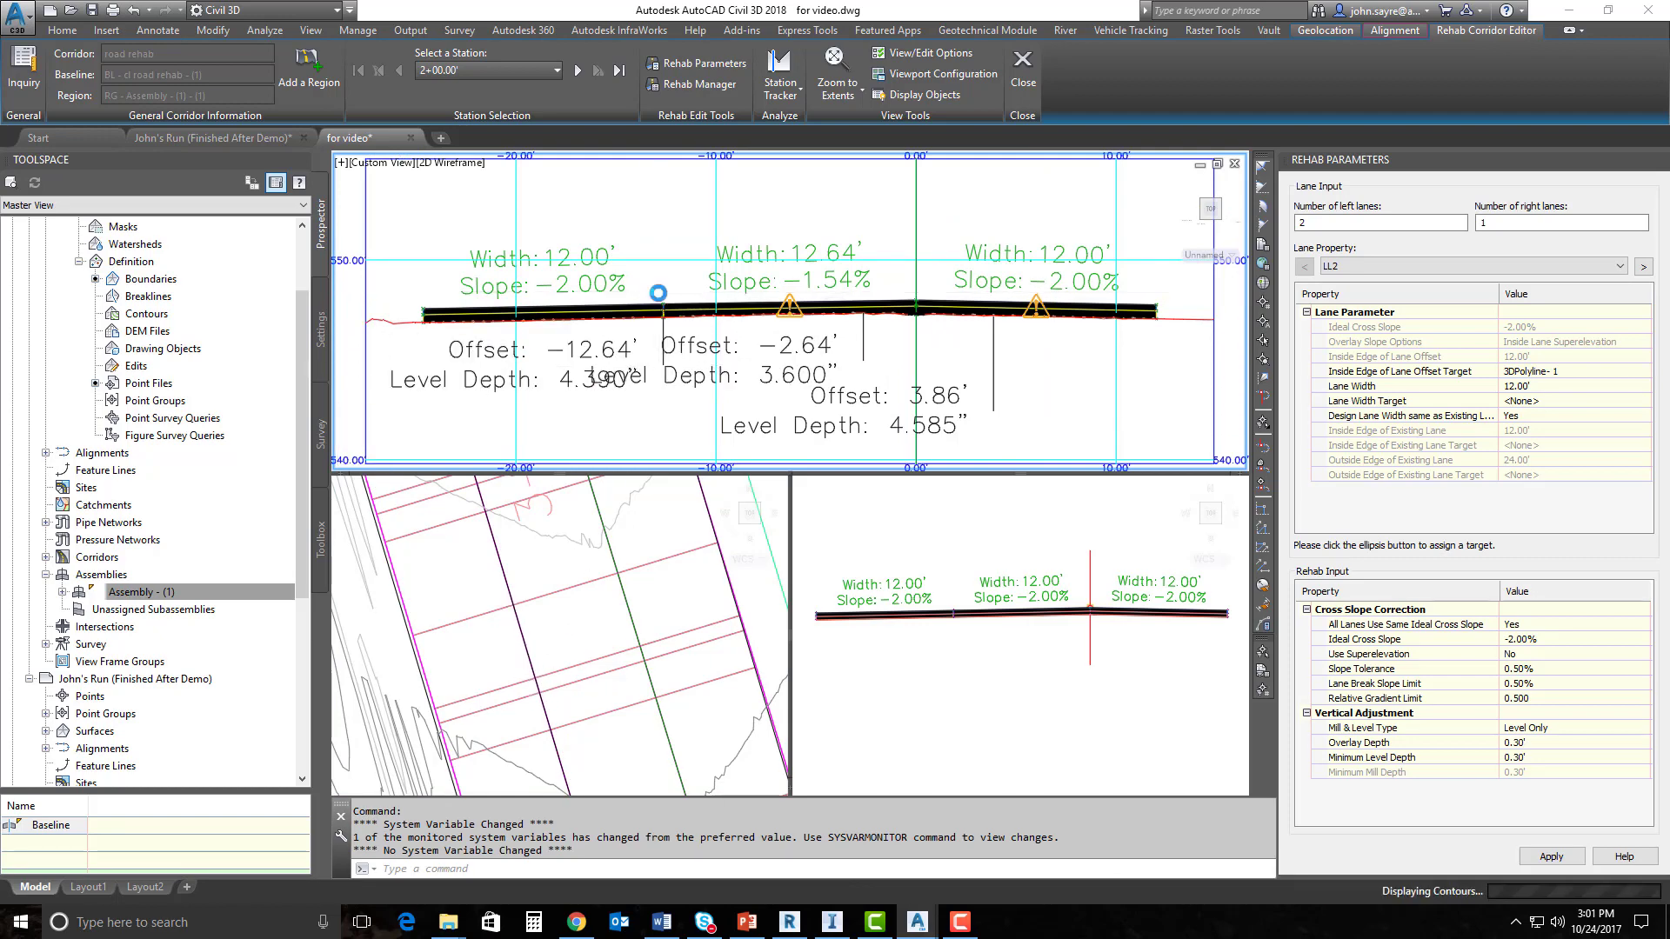
scroll(659, 300, "up", 6)
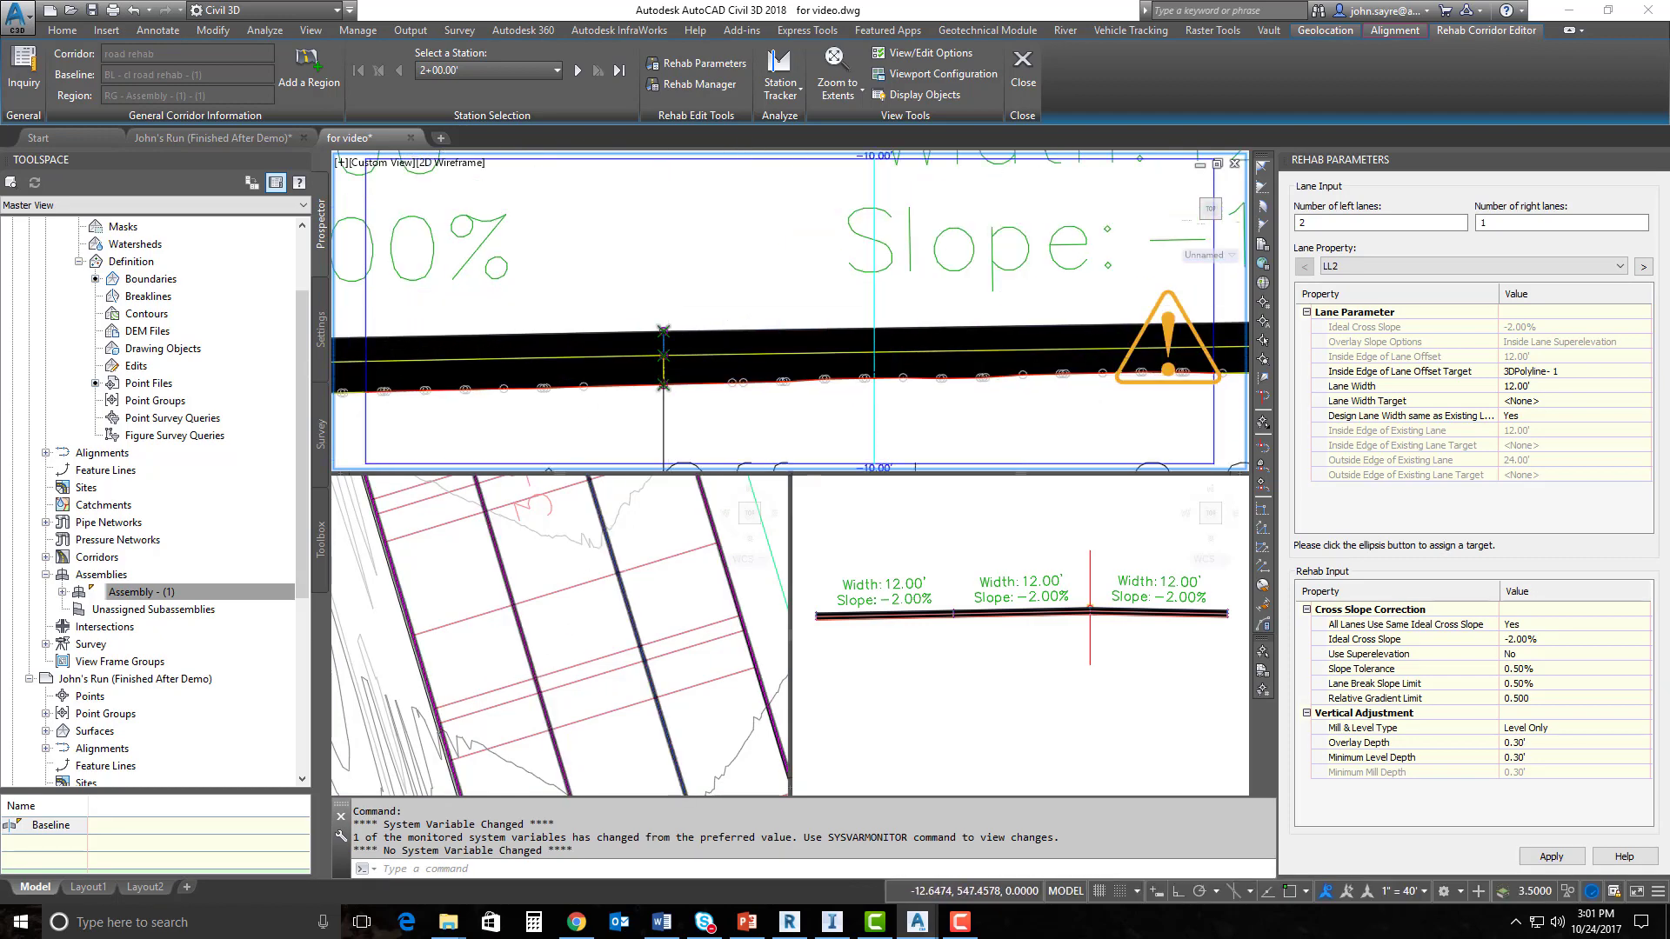
scroll(664, 357, "down", 5)
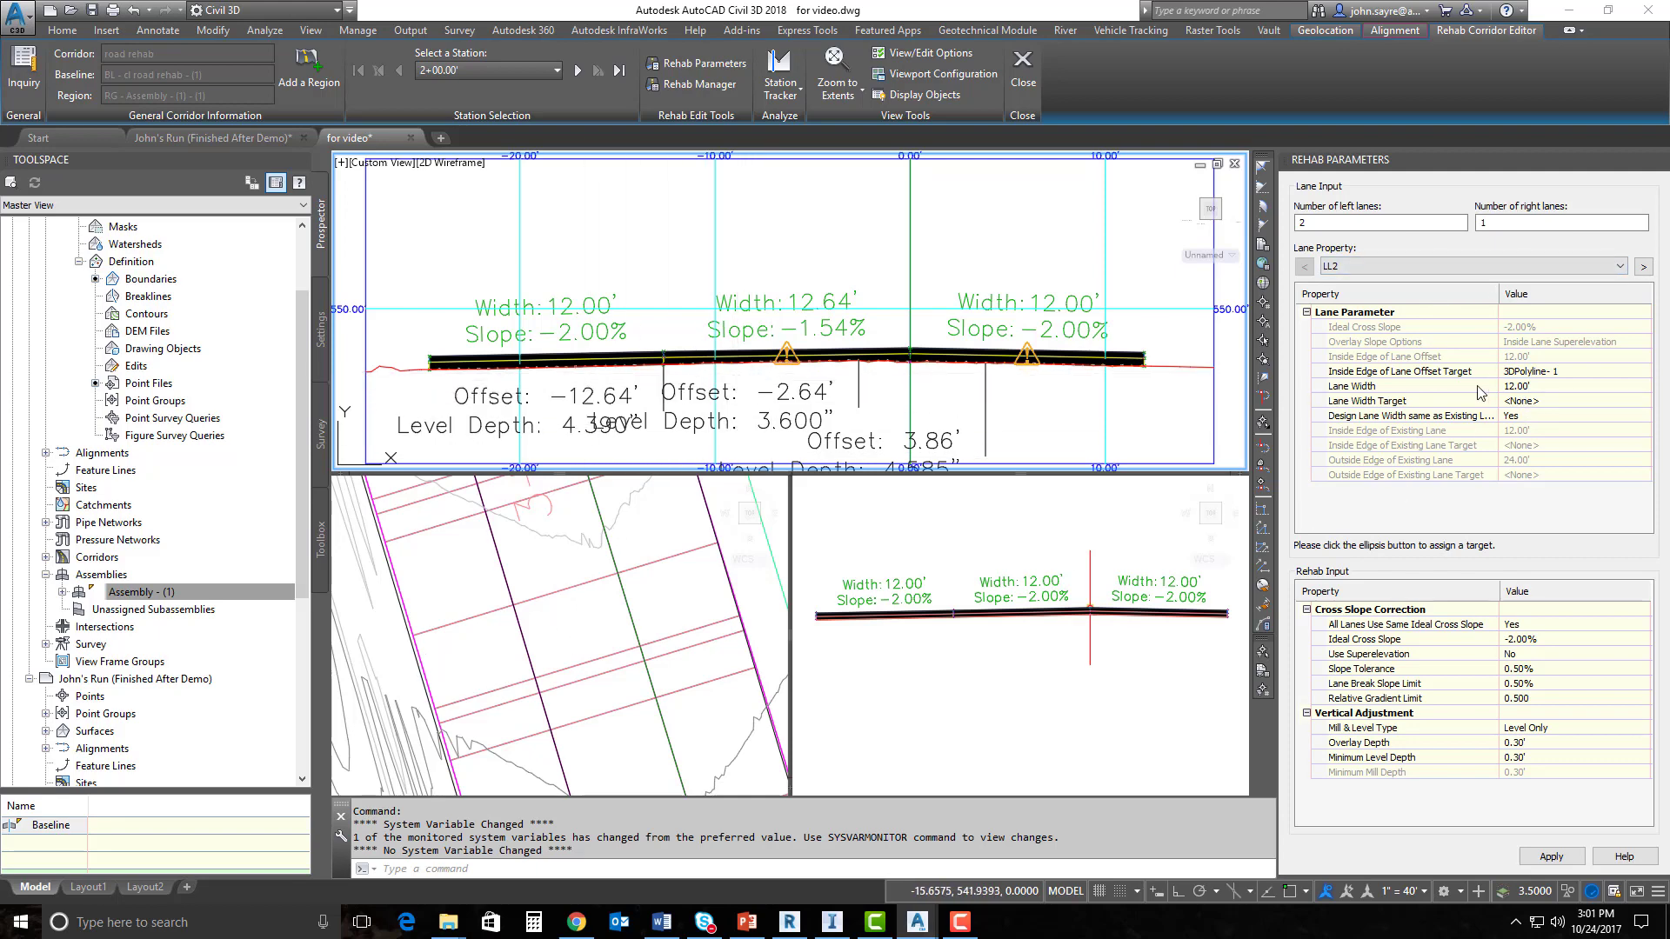
Set lane LL2's Lane Width Target to the outermost left 3D polyline and apply it to the corridor.
left_click(1602, 405)
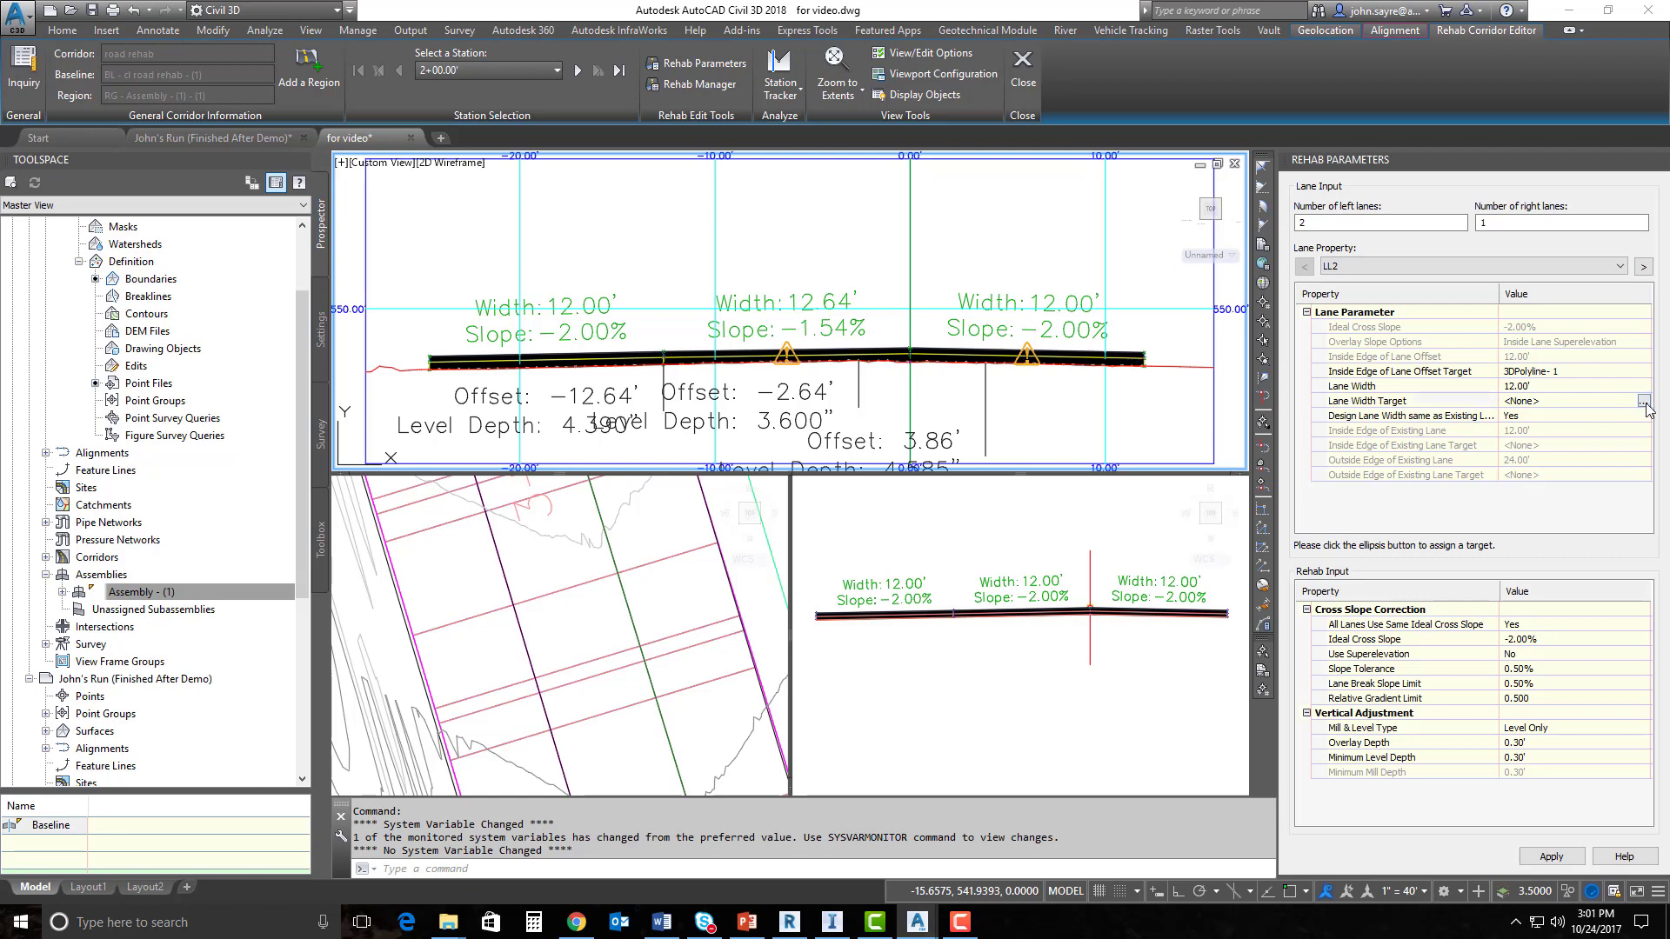
left_click(1643, 401)
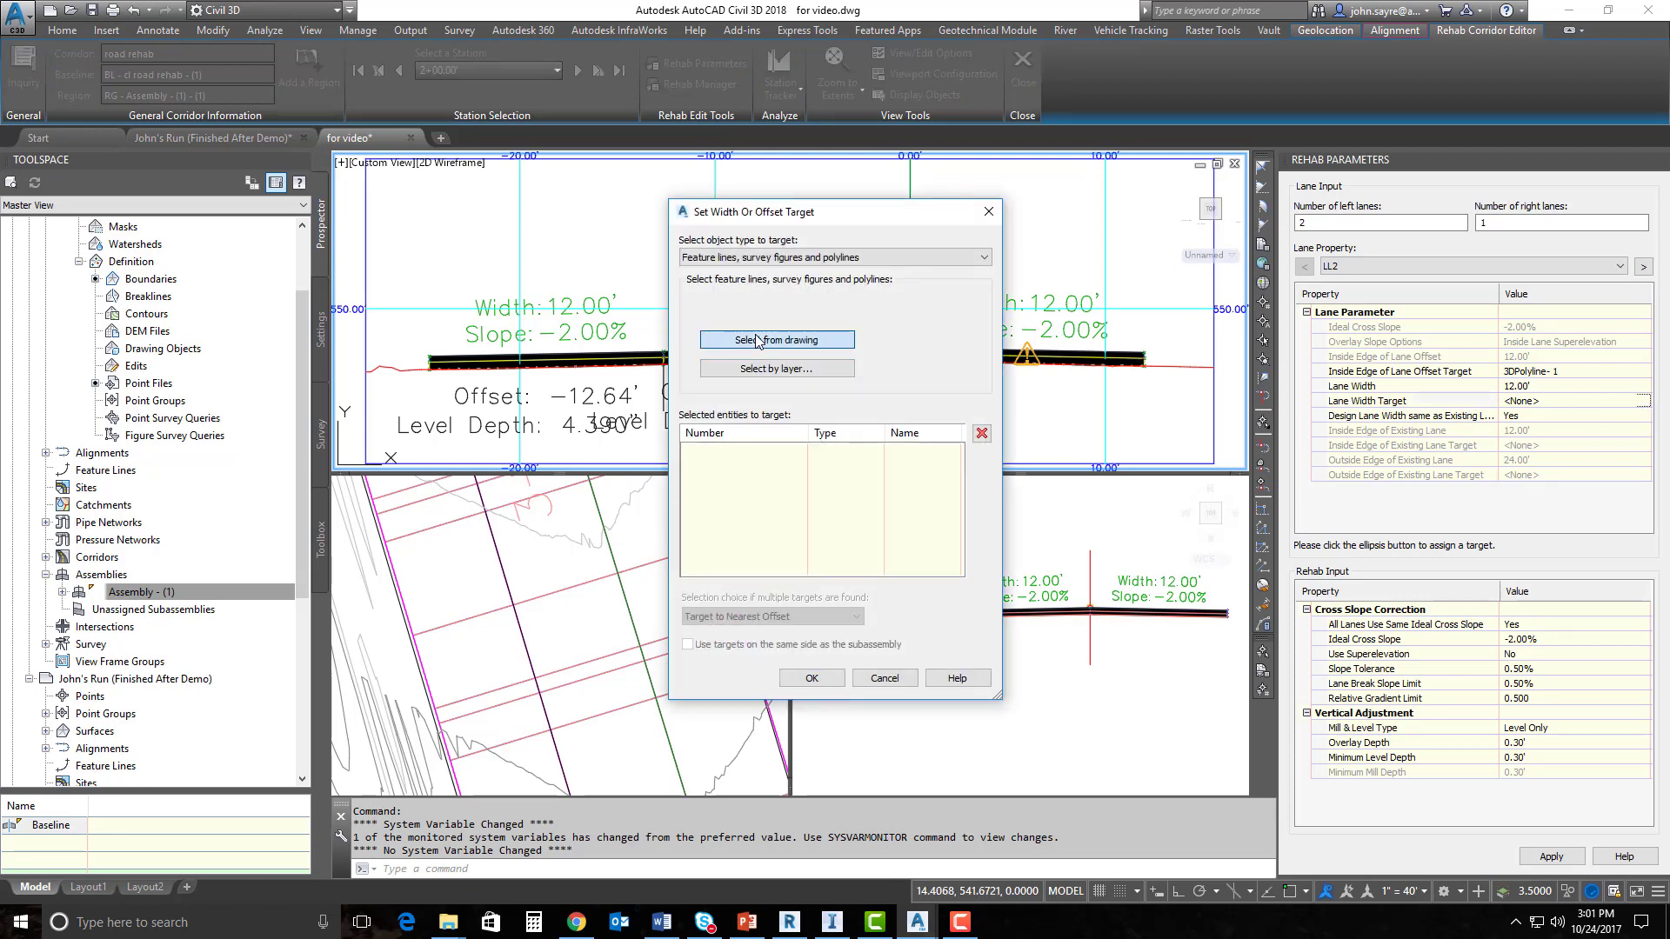
left_click(431, 672)
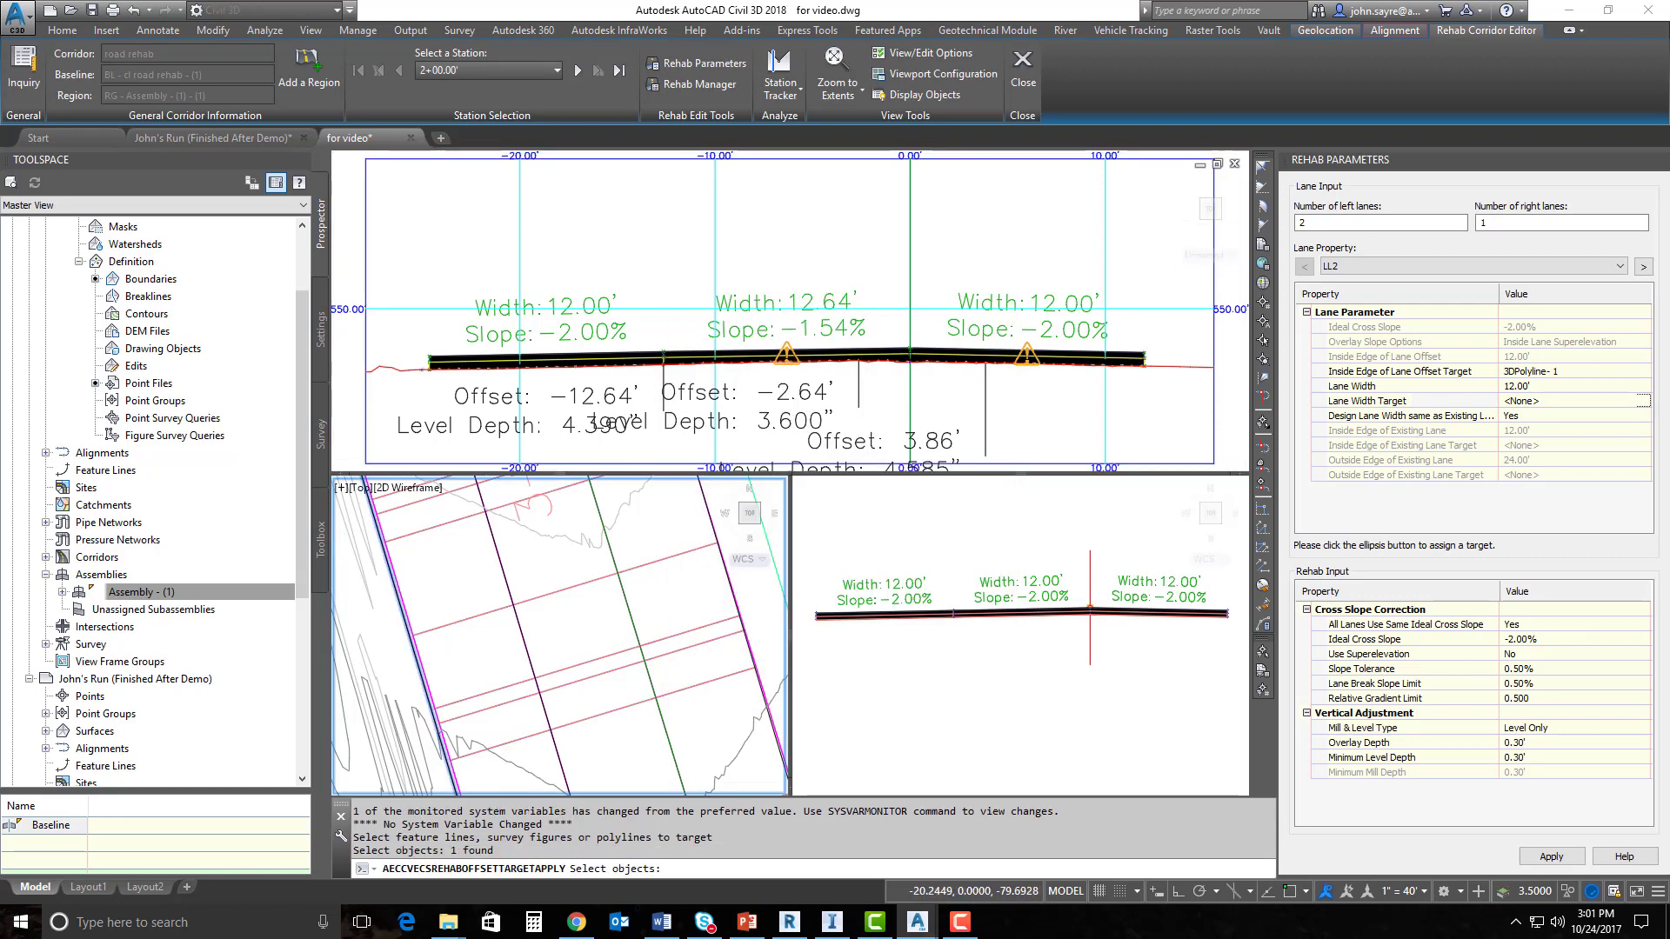
key("Return")
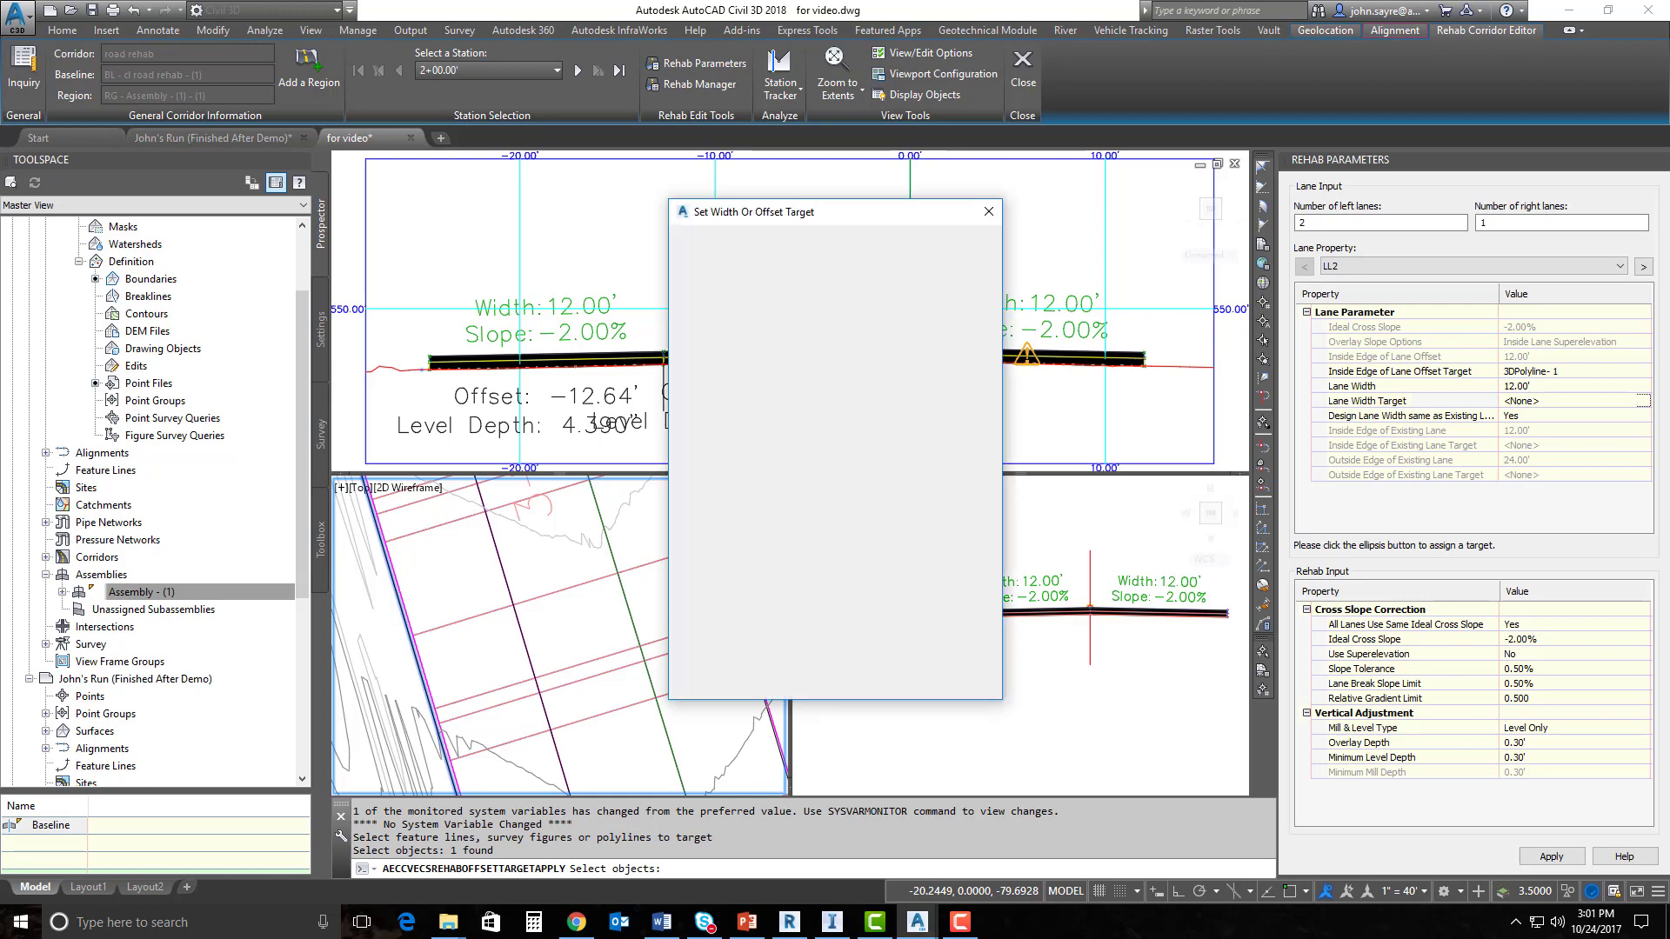
left_click(811, 678)
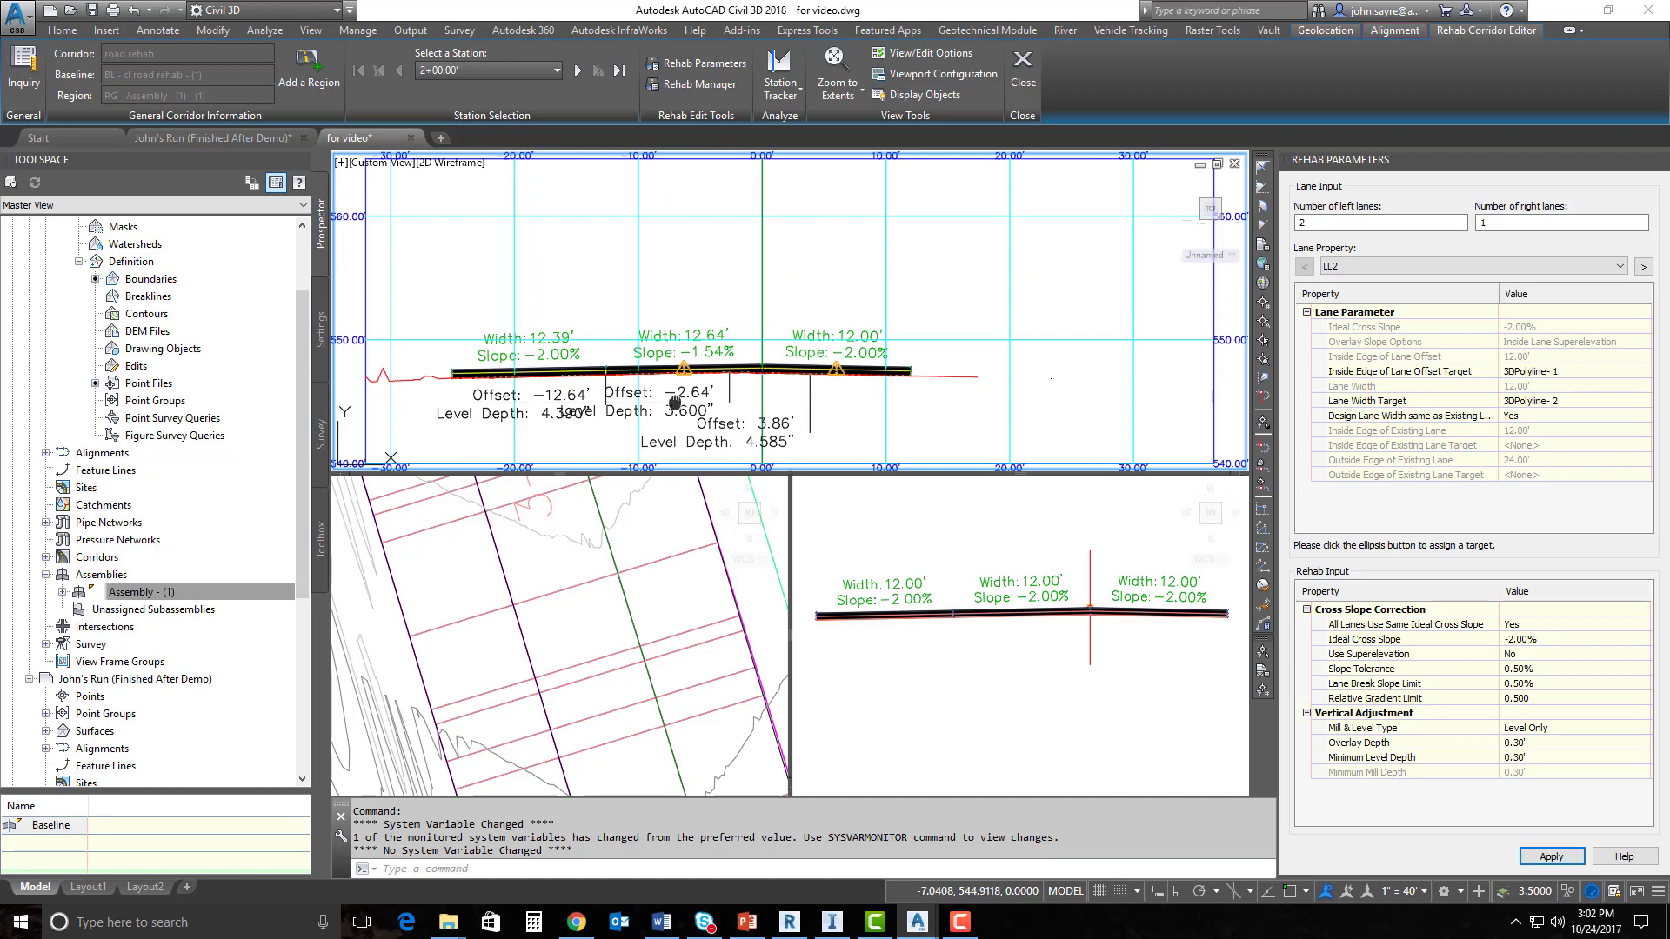
left_click(600, 634)
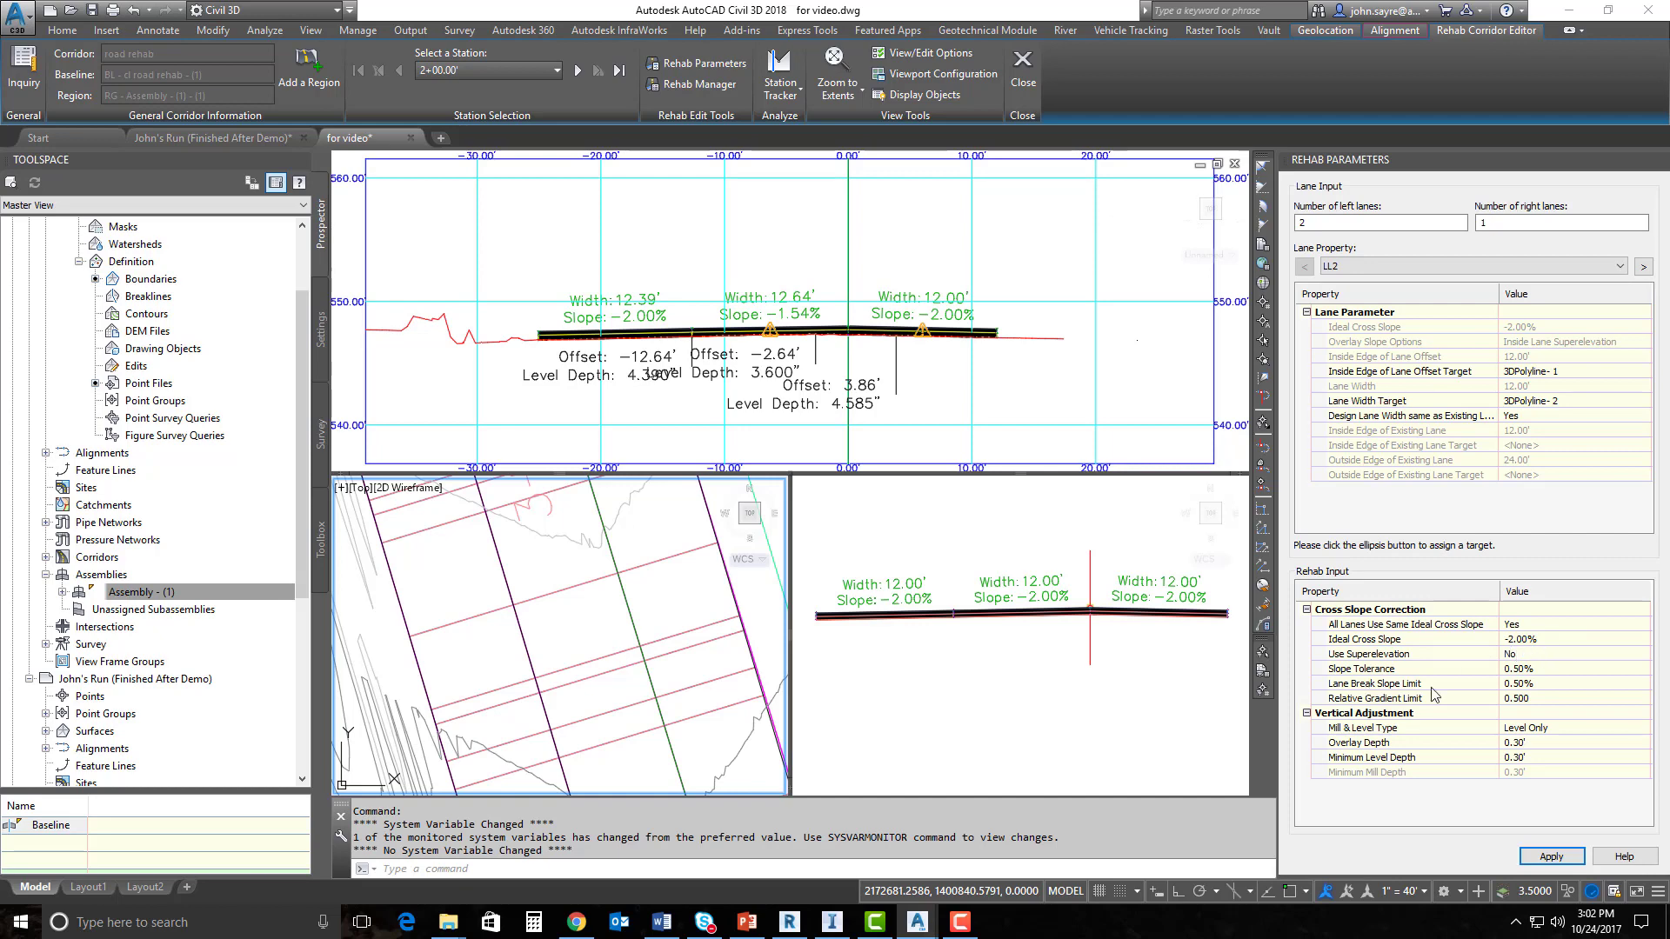
Set the Ideal Cross Slope for all lanes to -1.50% and apply it to the corridor.
left_click(1542, 641)
type("-1.5")
key("Return")
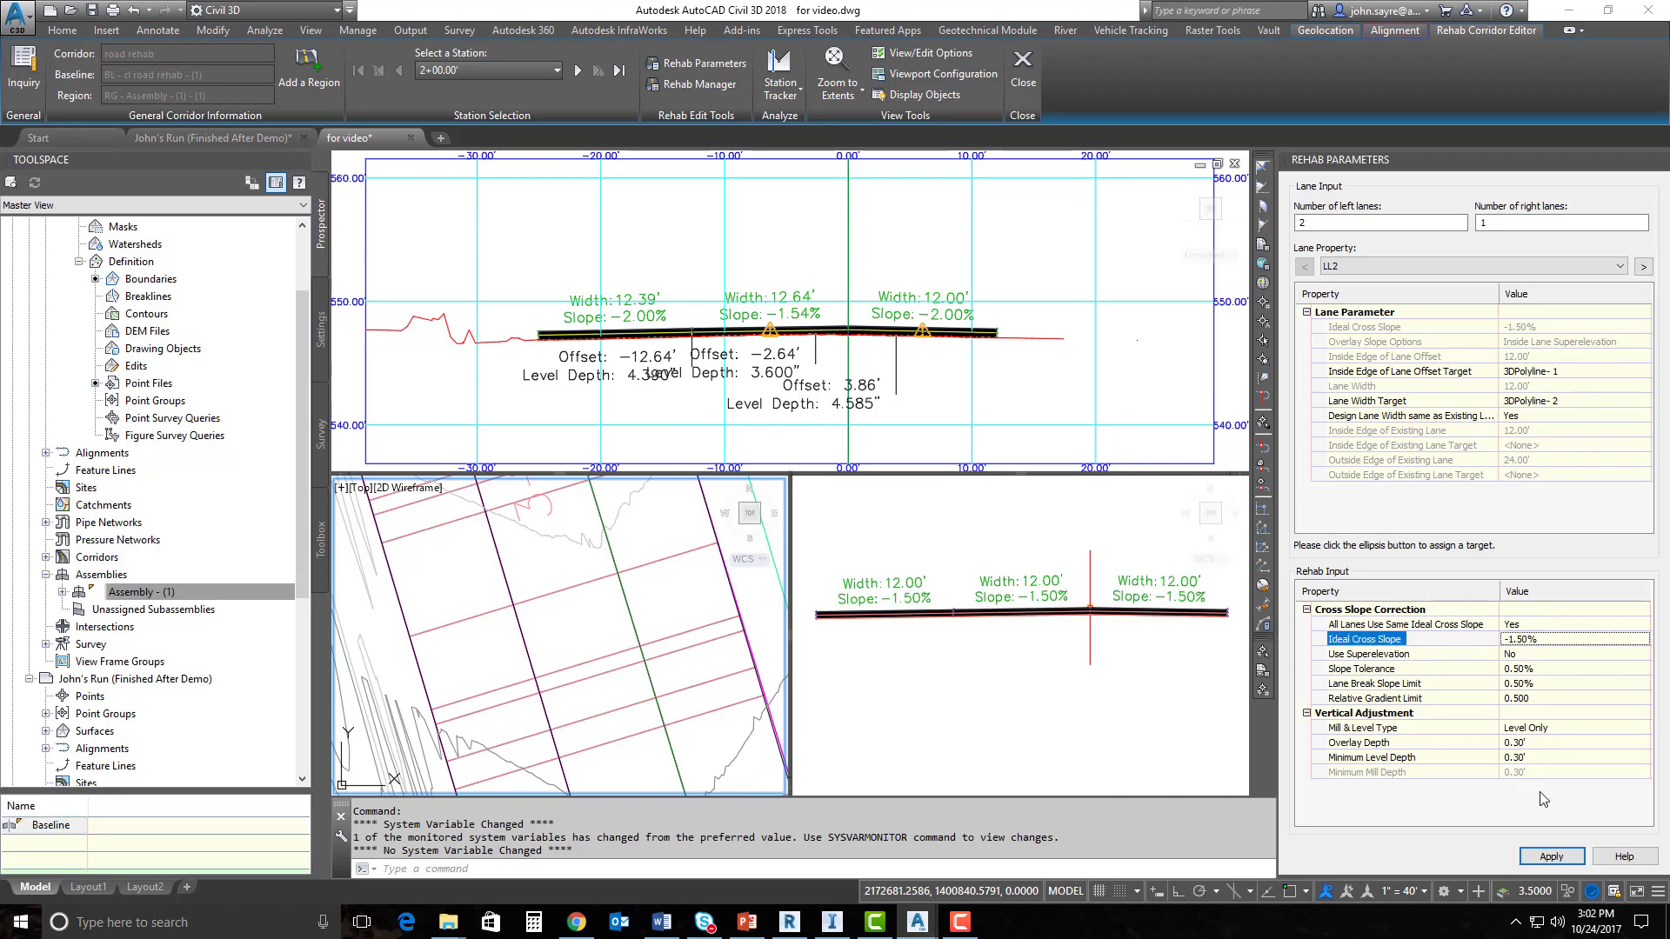
left_click(1551, 857)
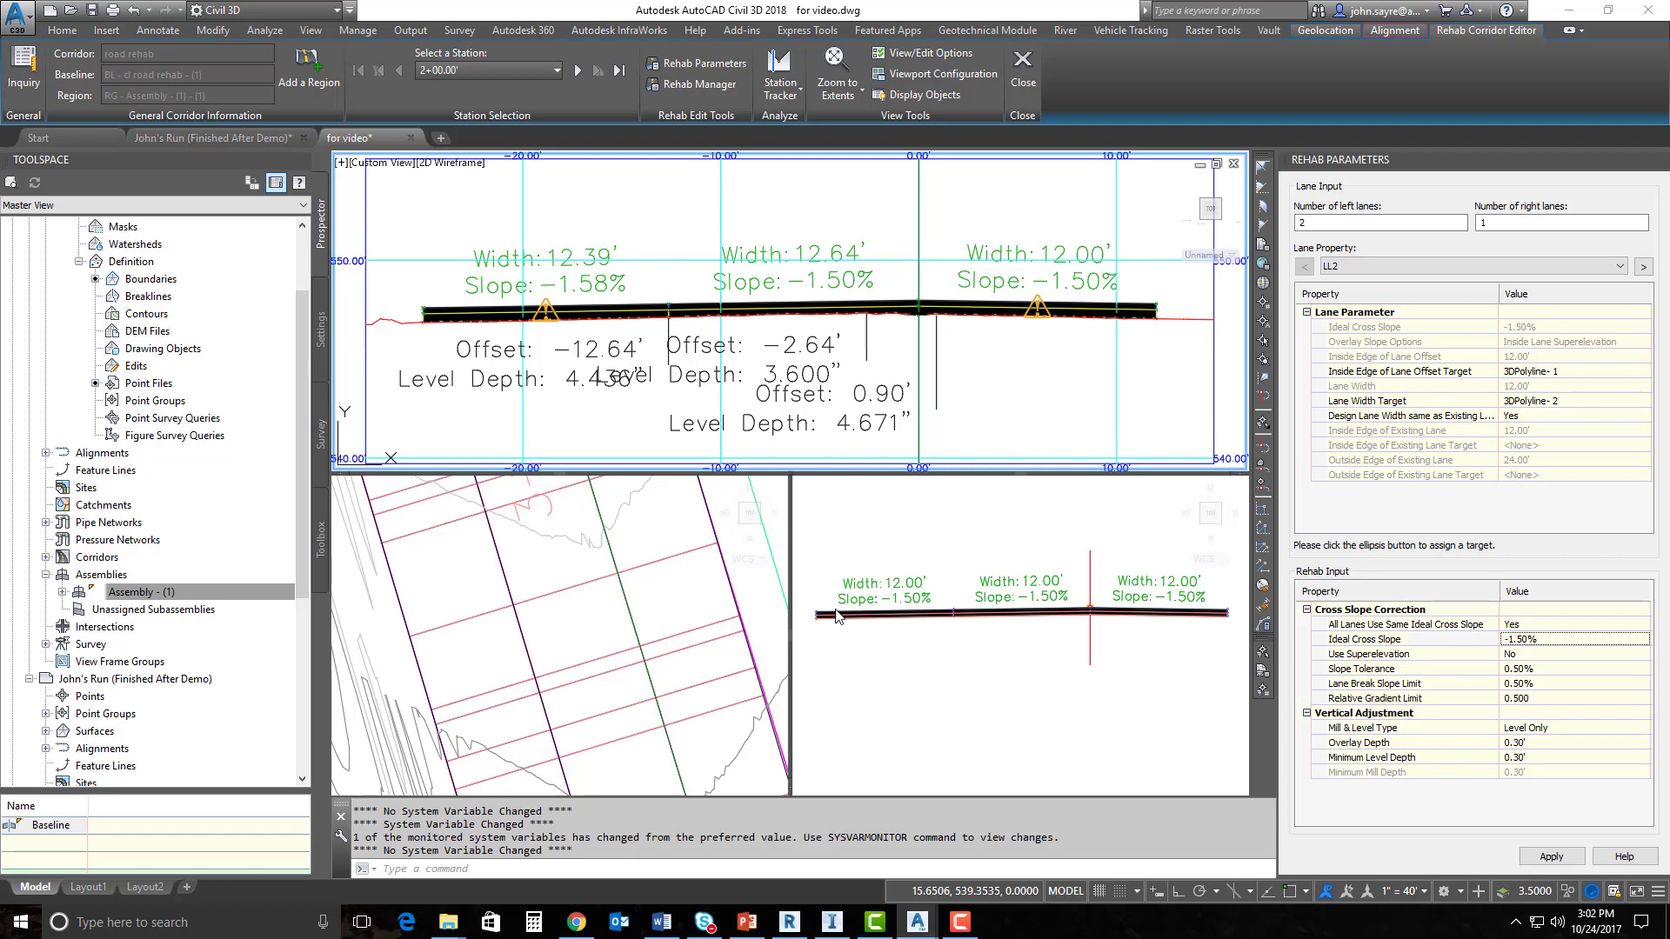
Move the section view to station 2+50.00 and check the lane slopes and level depths.
left_click(557, 72)
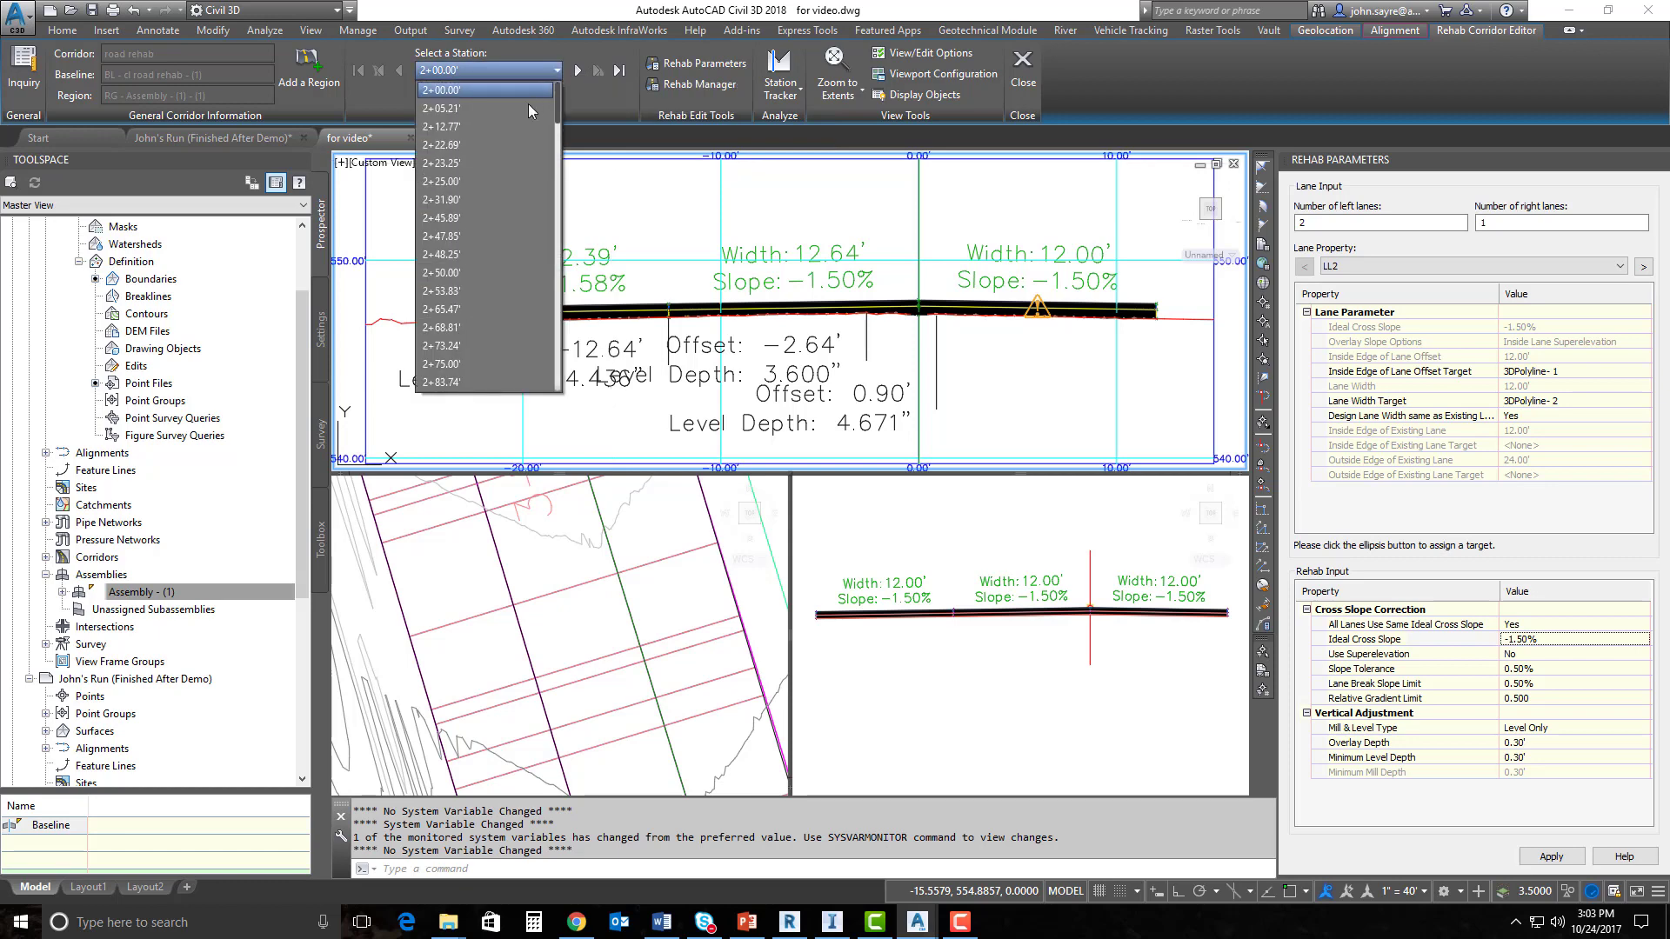
left_click(457, 272)
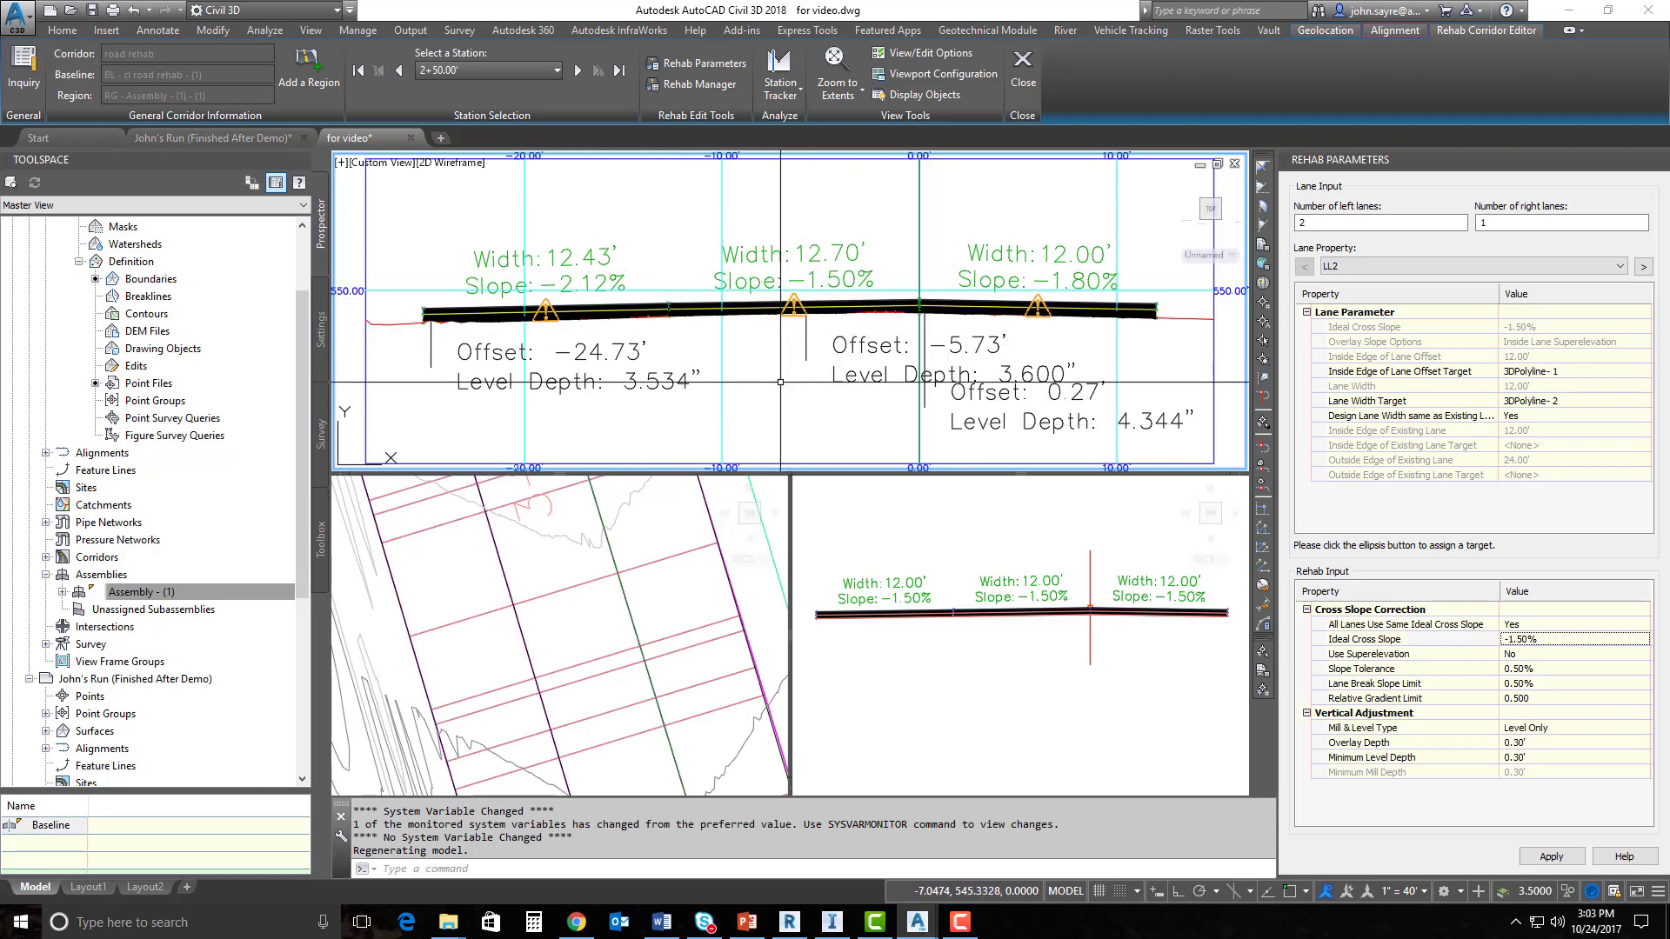
mouse_move(795, 376)
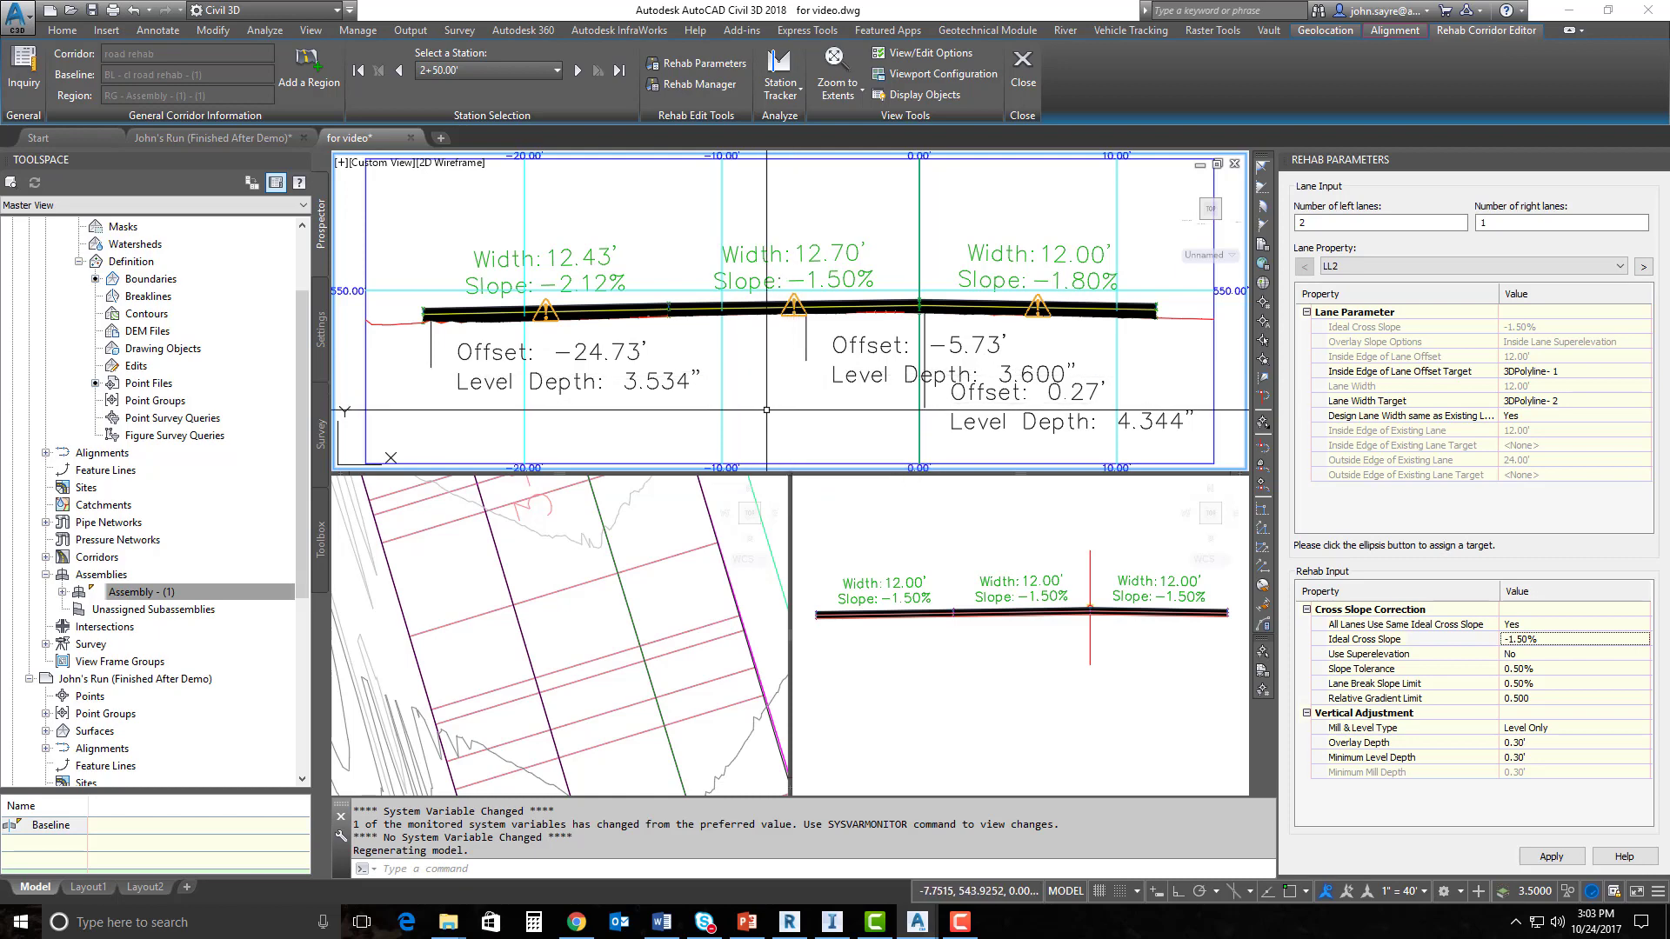
Set lane RL1's Lane Width Target to the 3D polyline along the right lane's outer edge and apply it to the corridor.
middle_click_drag(699, 594, 643, 648)
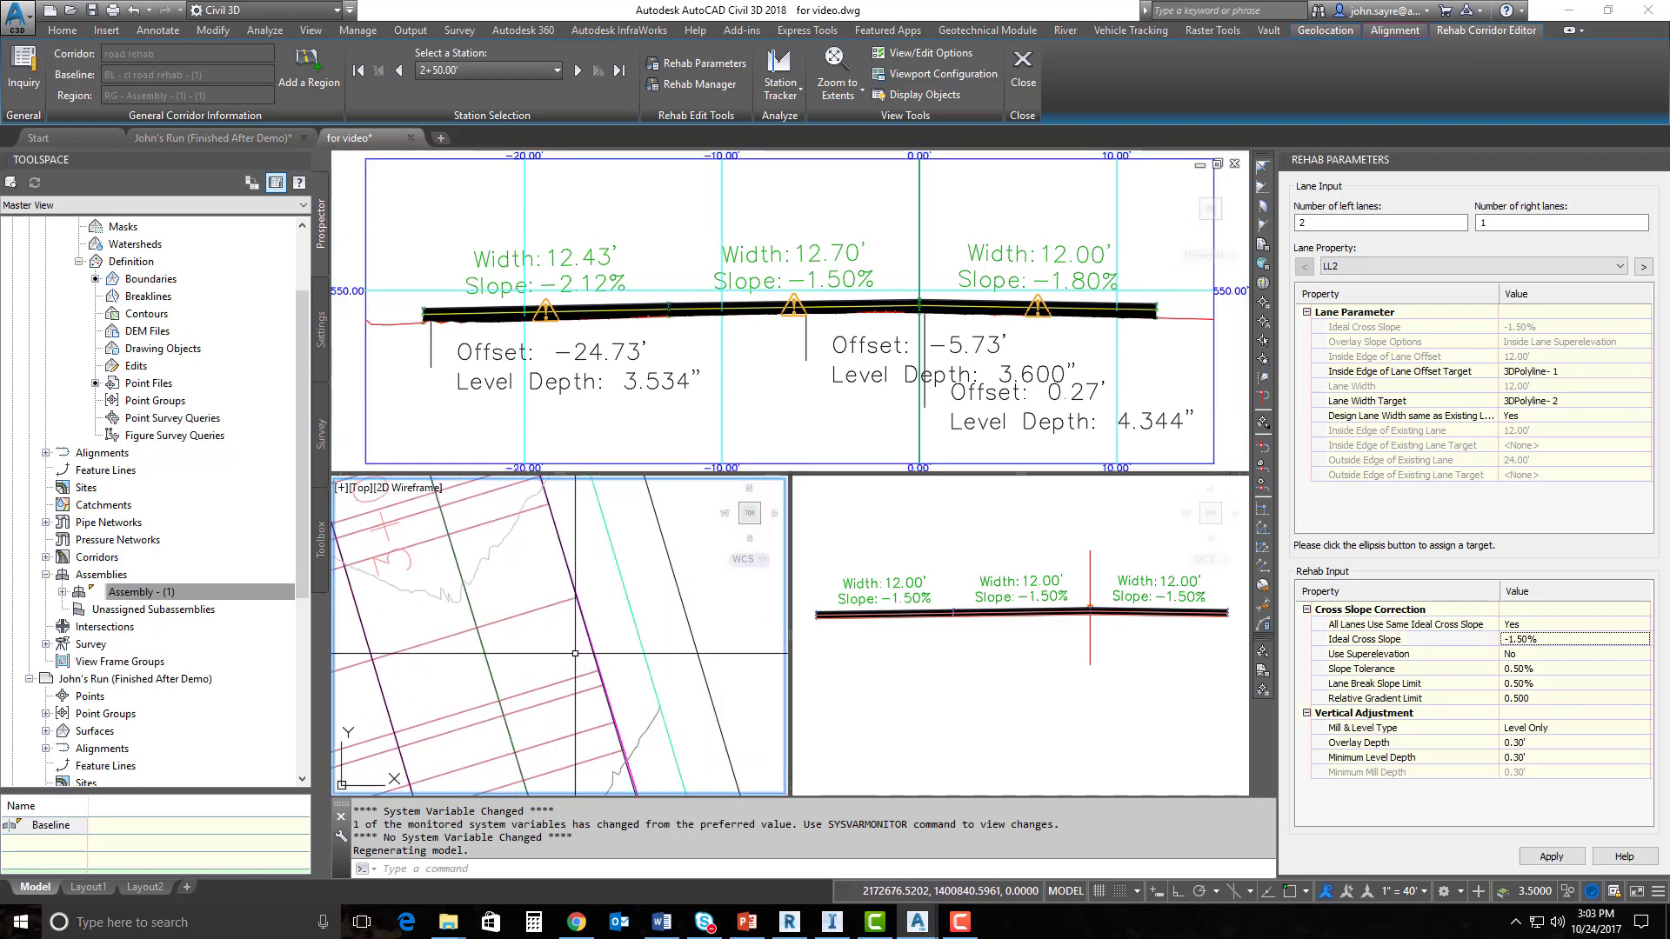
middle_click_drag(592, 682, 644, 517)
scroll(687, 600, "down", 3)
scroll(695, 600, "up", 5)
scroll(691, 600, "down", 6)
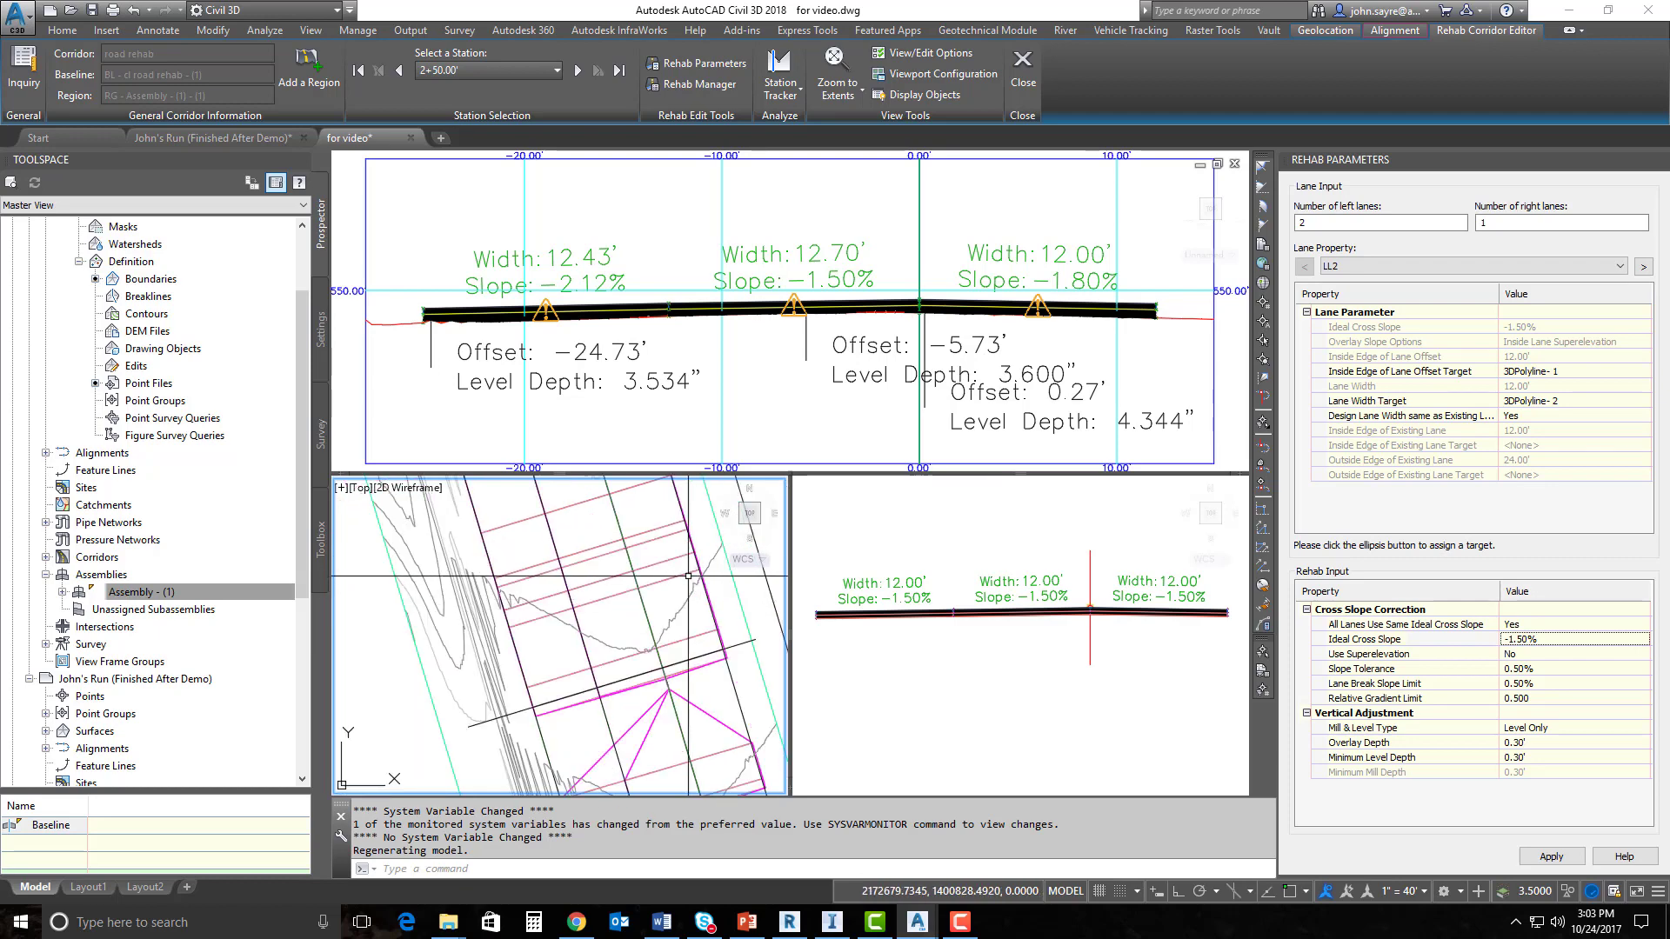
scroll(667, 606, "up", 2)
scroll(696, 599, "up", 4)
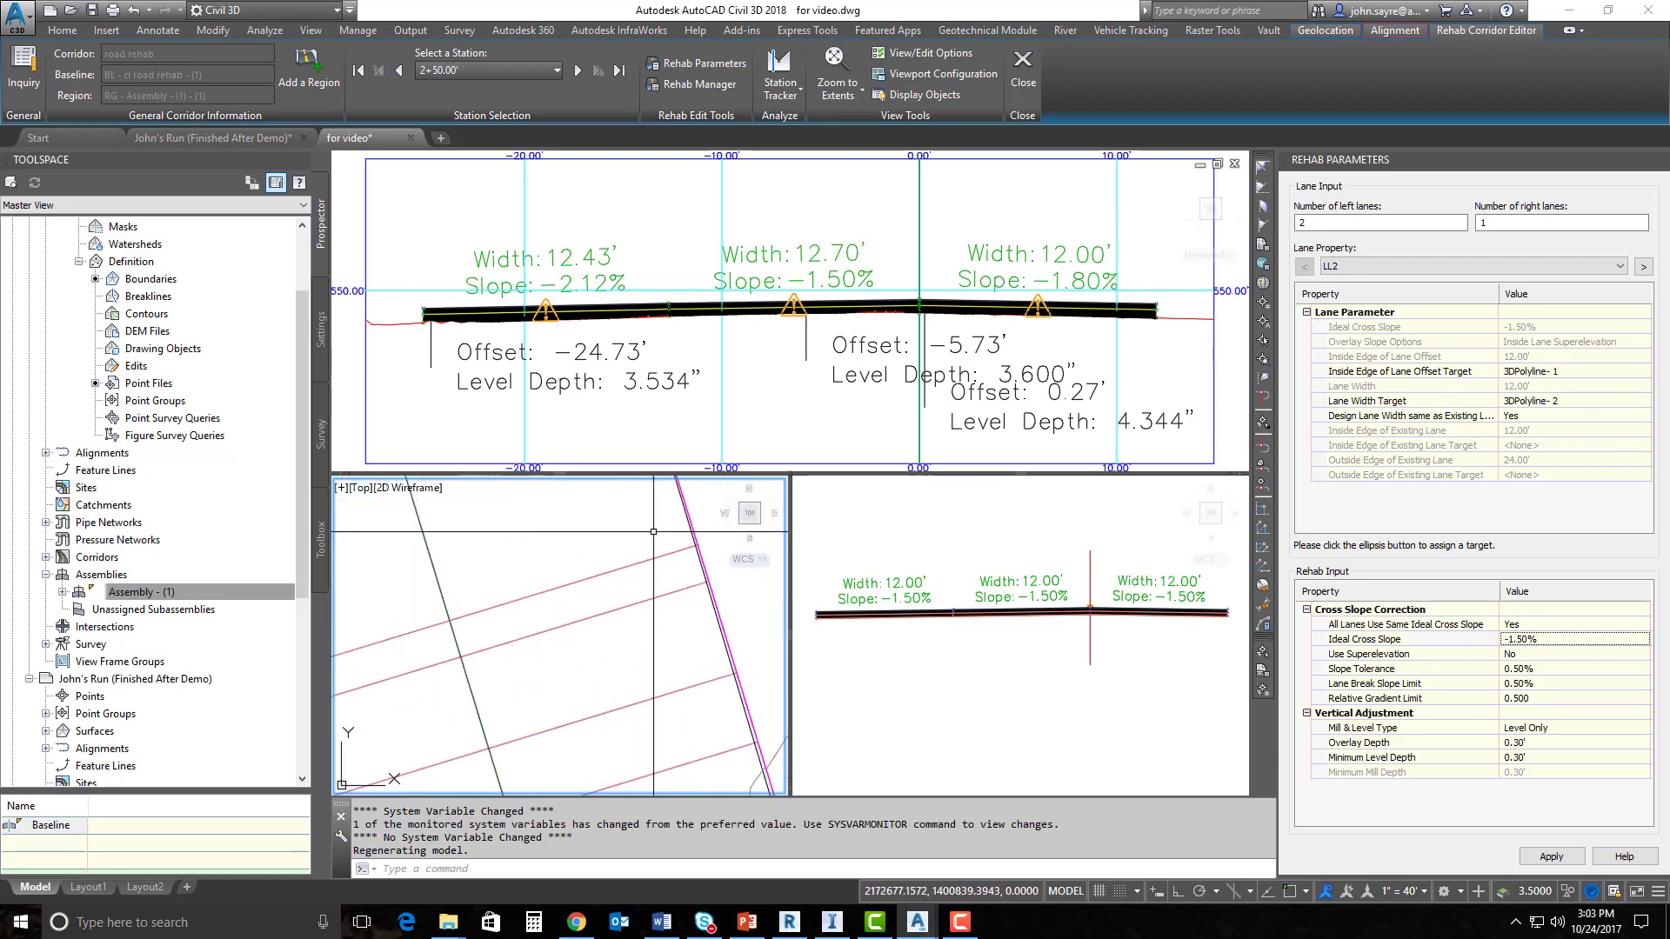
scroll(701, 582, "up", 2)
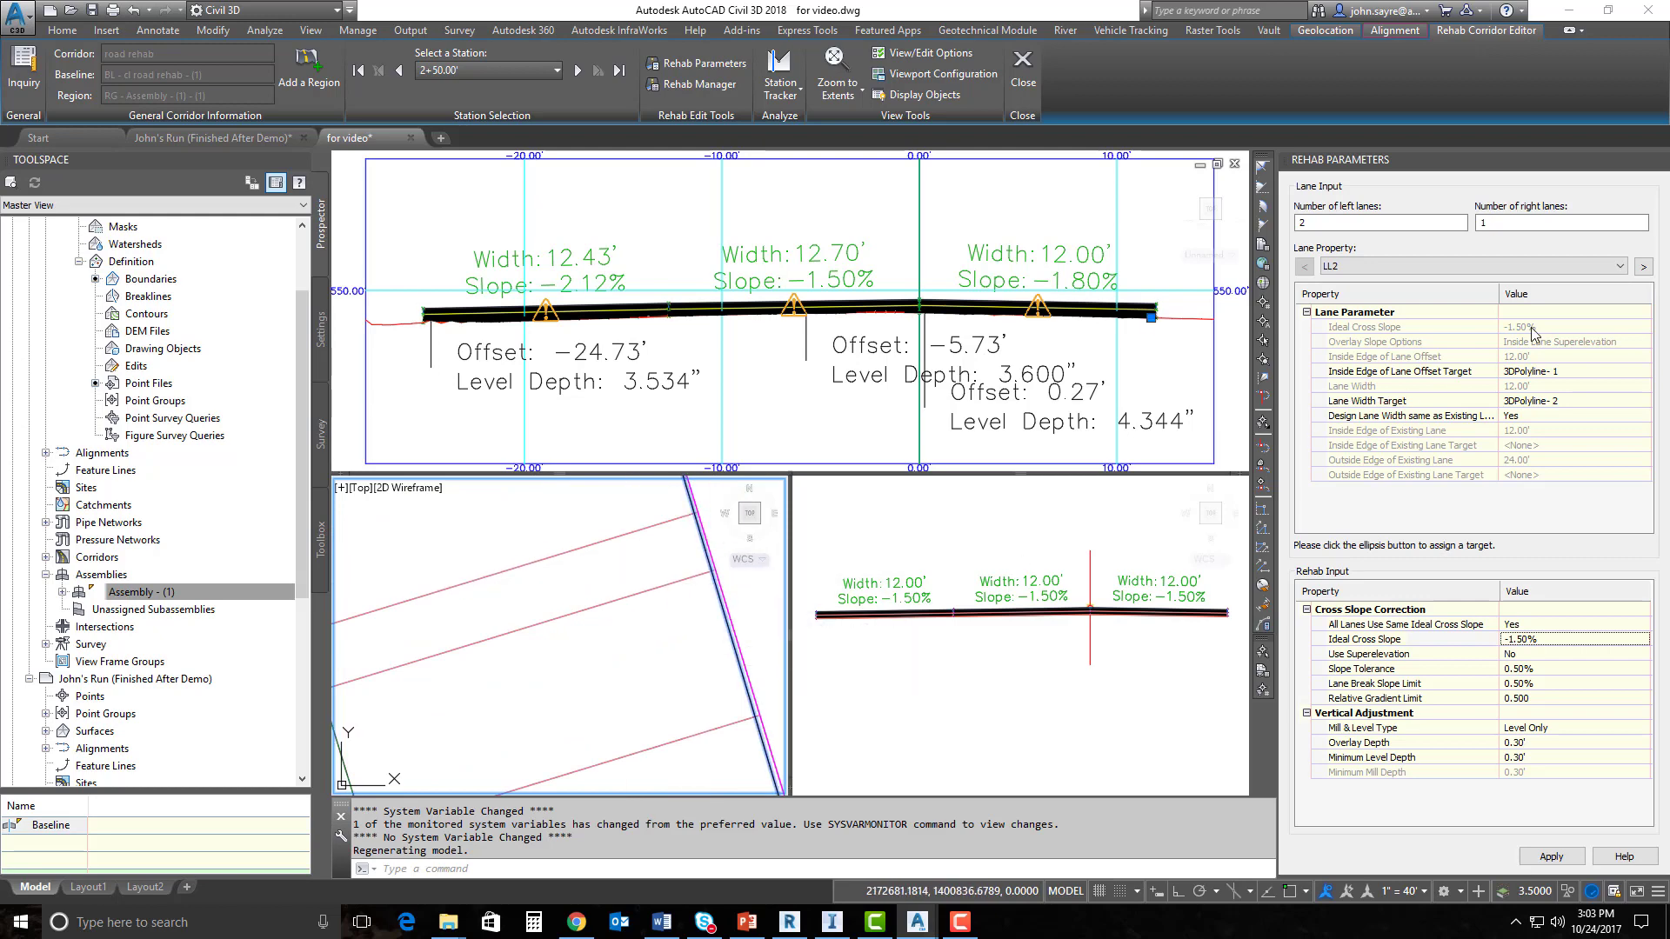
key("Escape")
left_click(1526, 276)
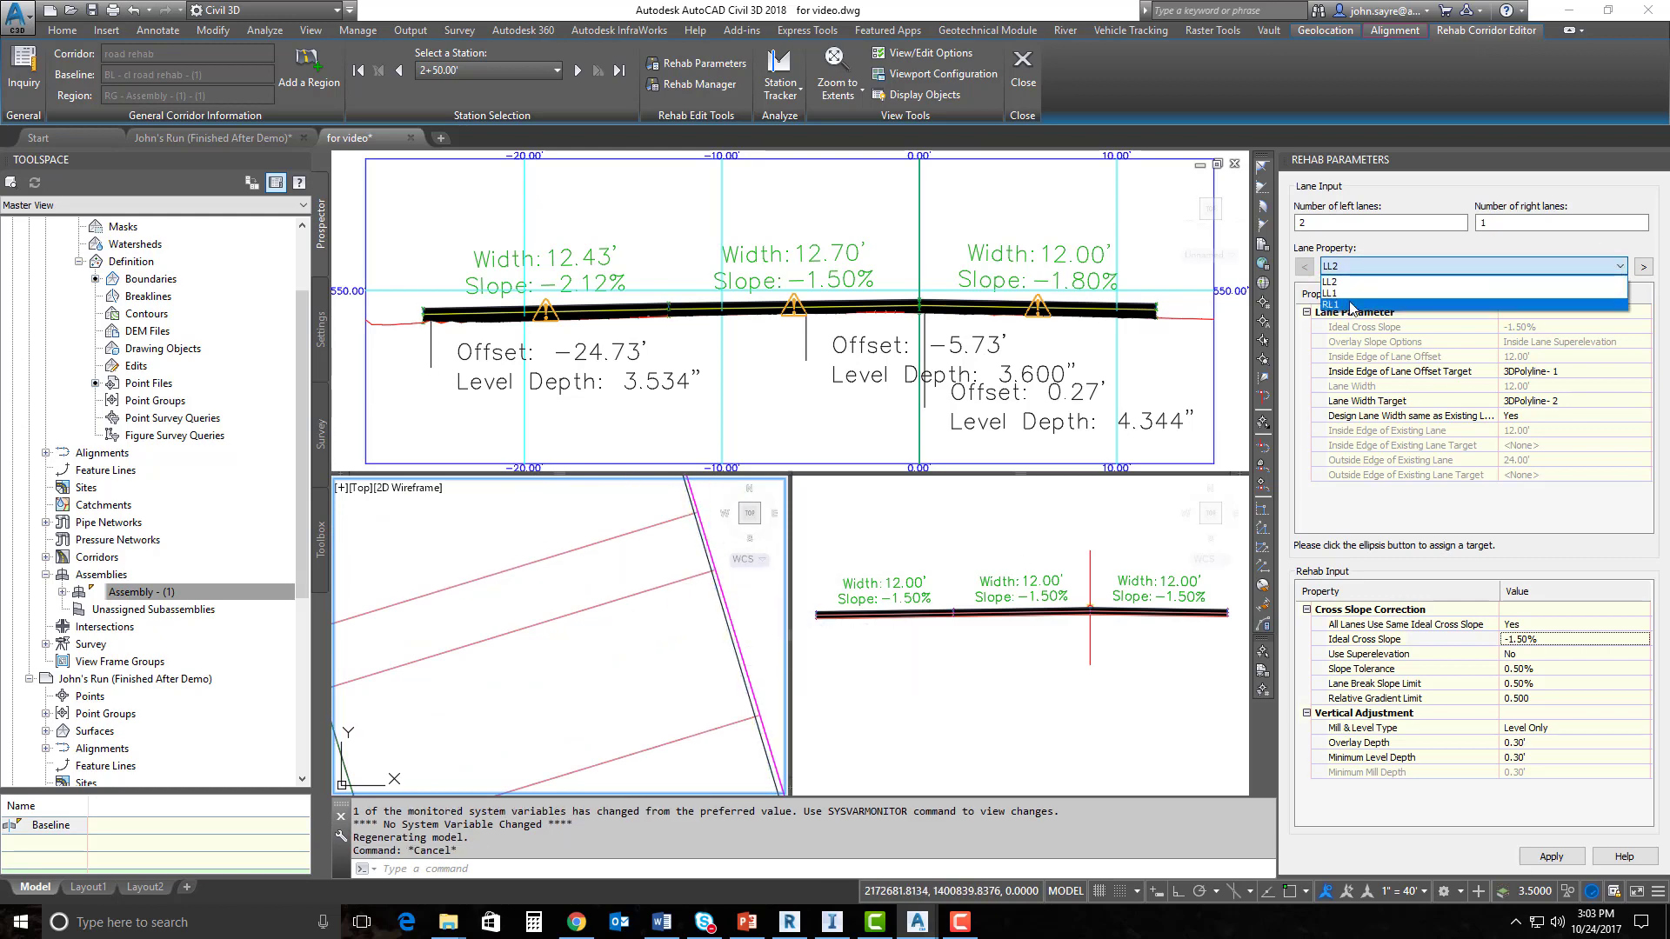
left_click(1370, 310)
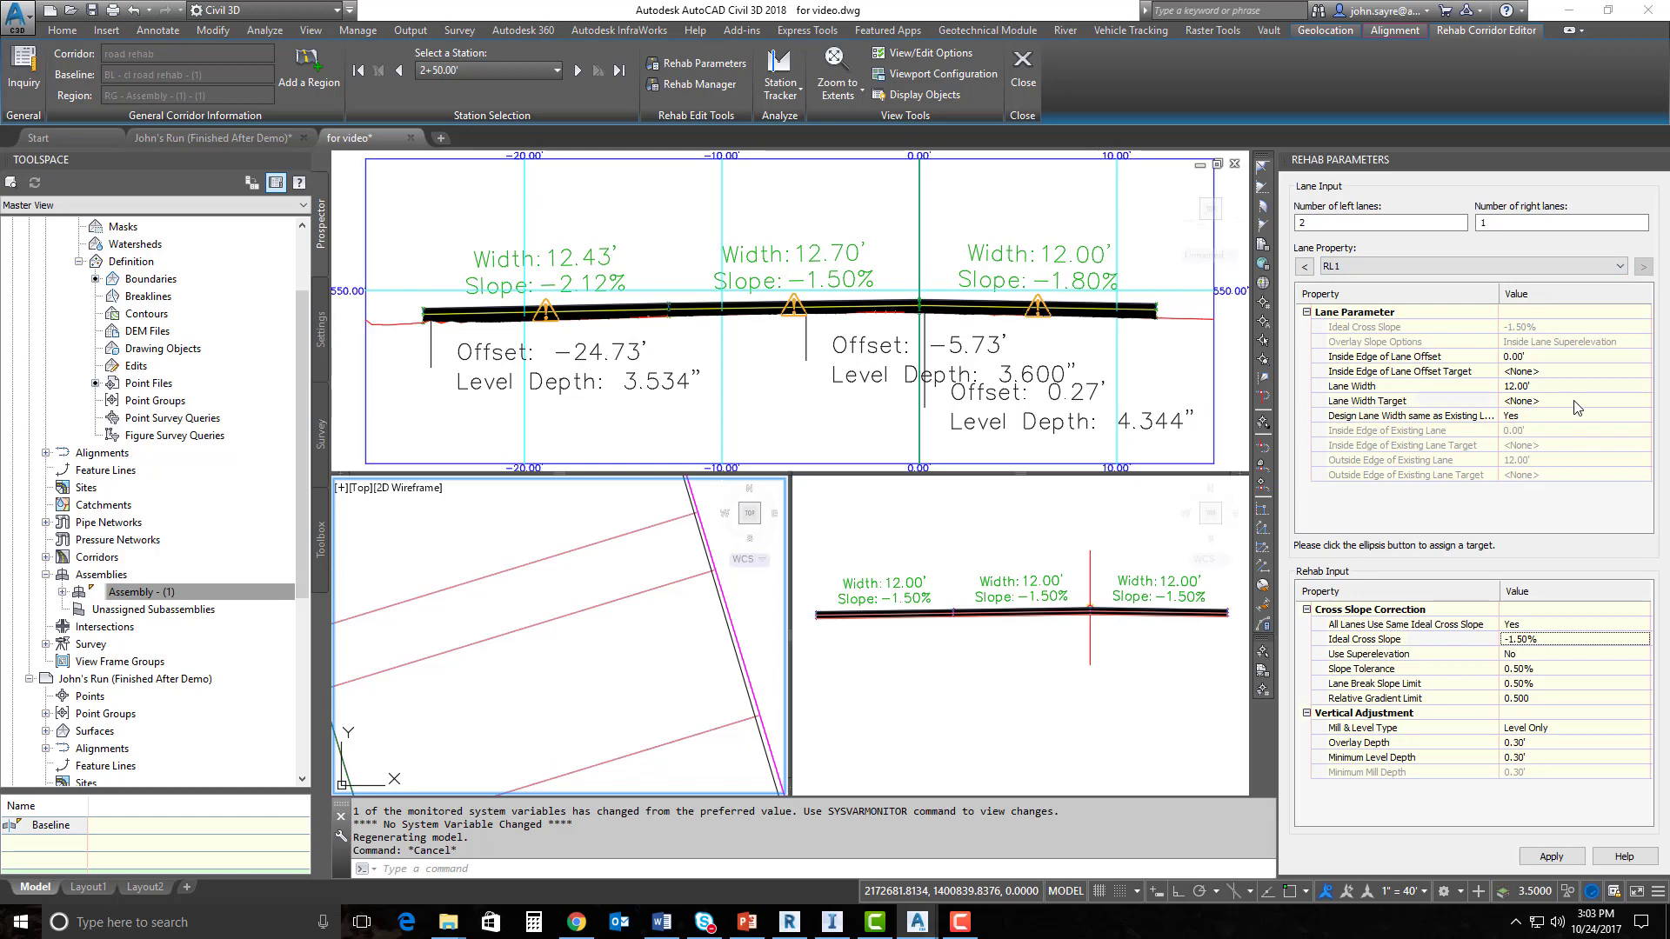
left_click(1641, 400)
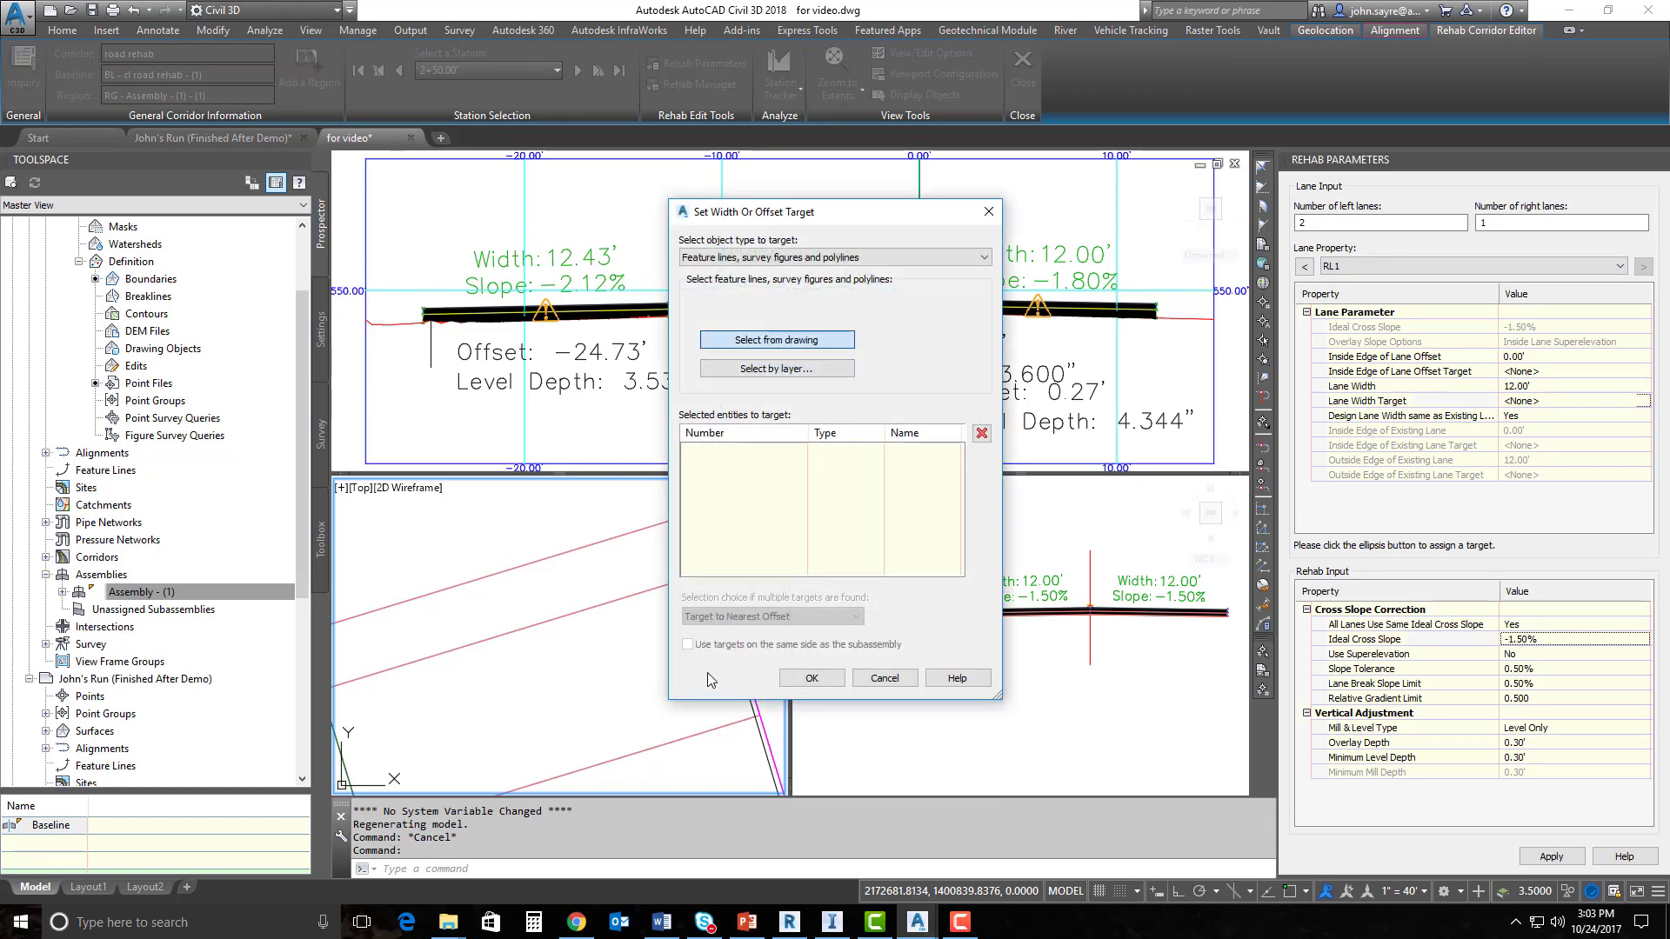
key("Return")
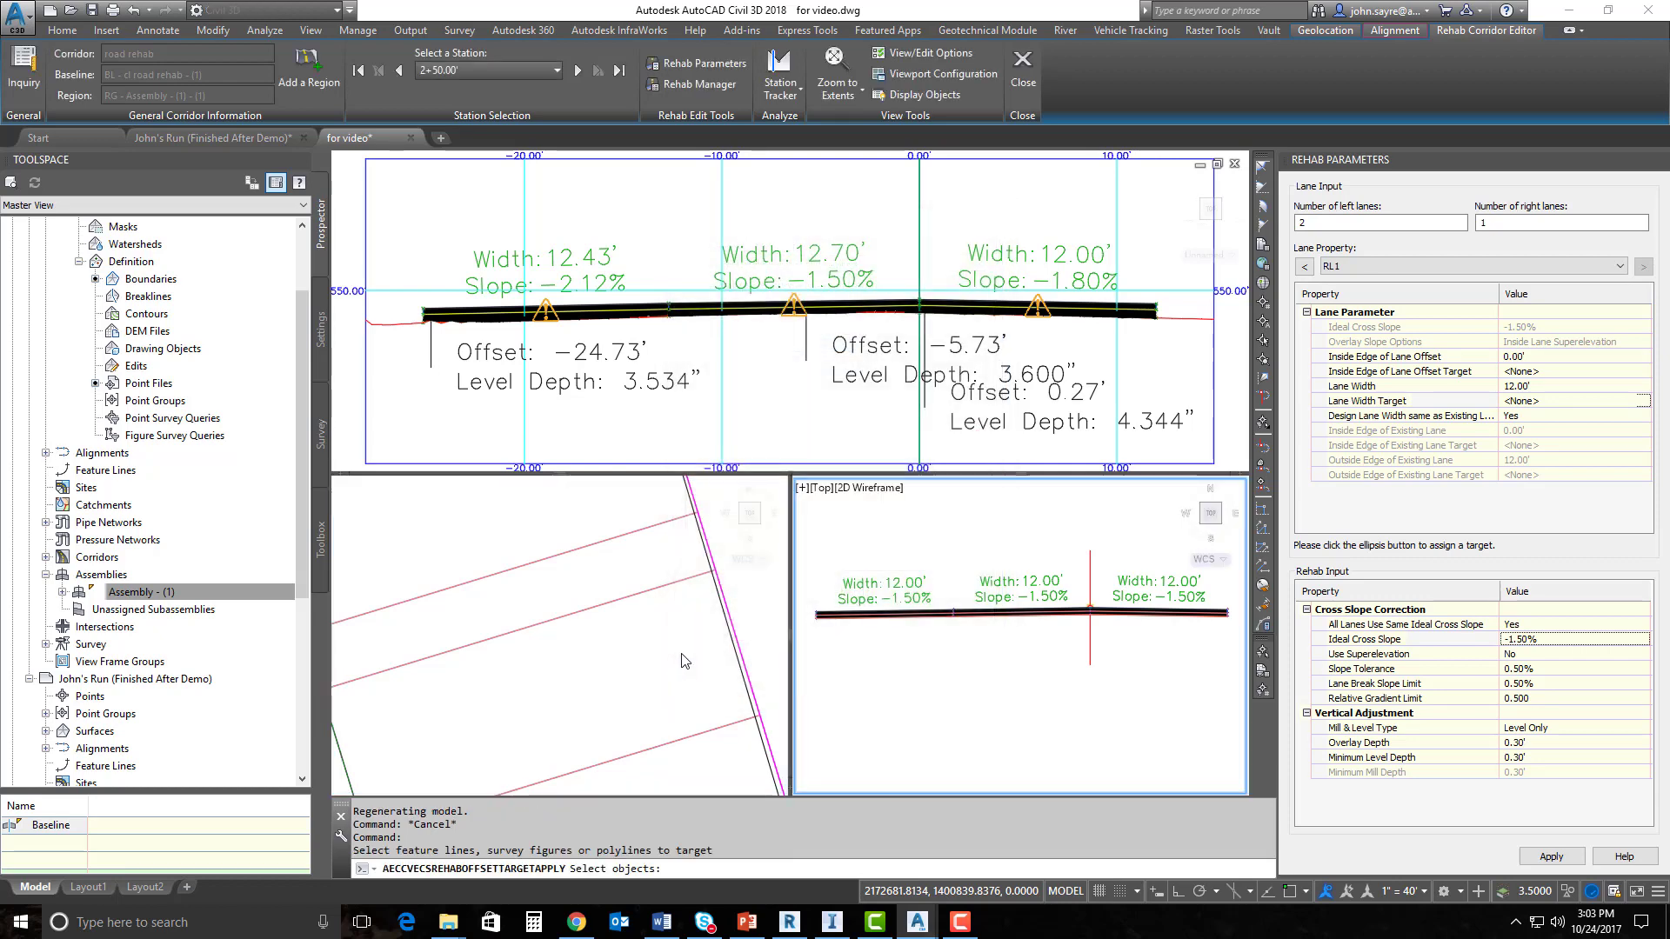
left_click(714, 608)
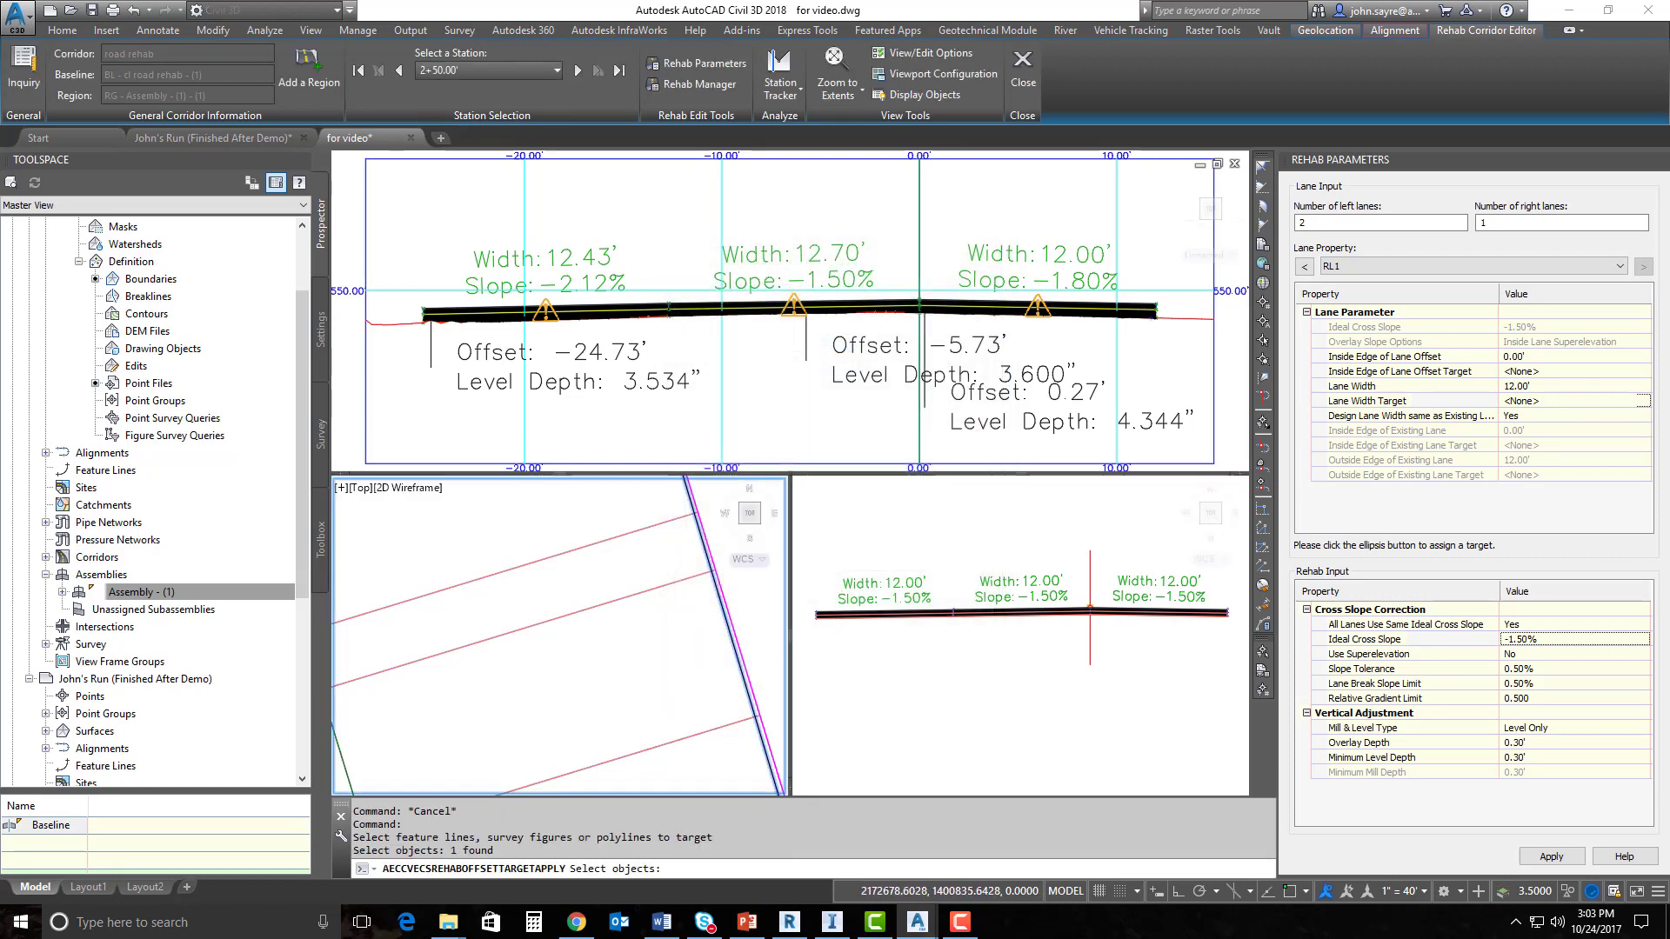
key("Return")
key("Return")
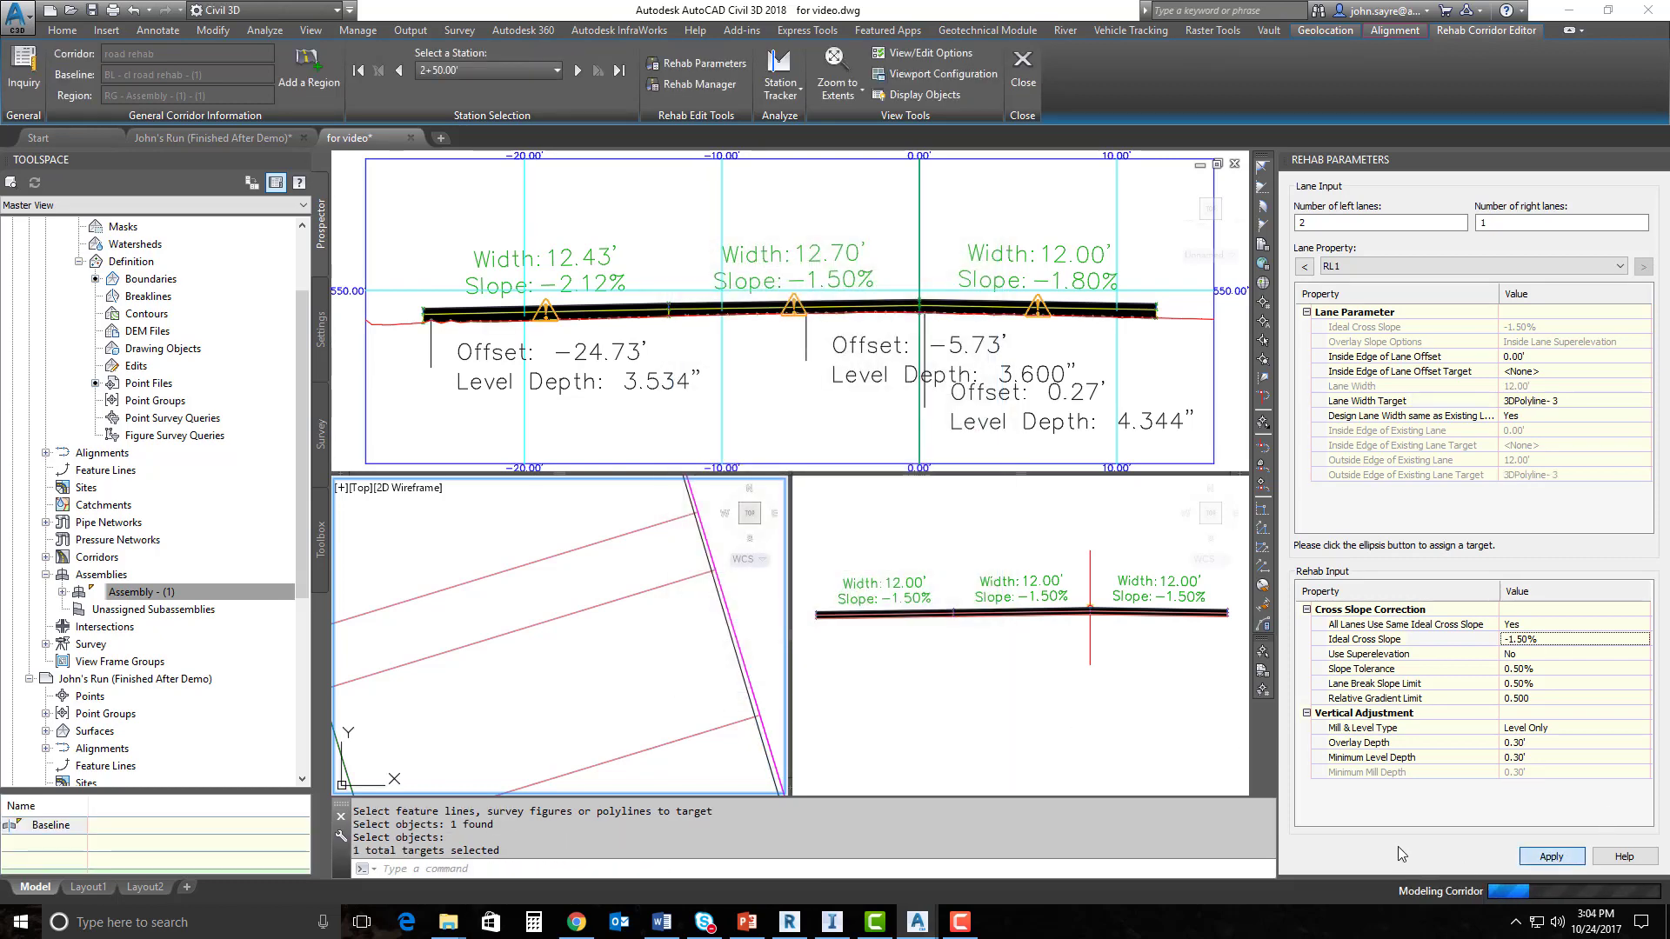
left_click(447, 660)
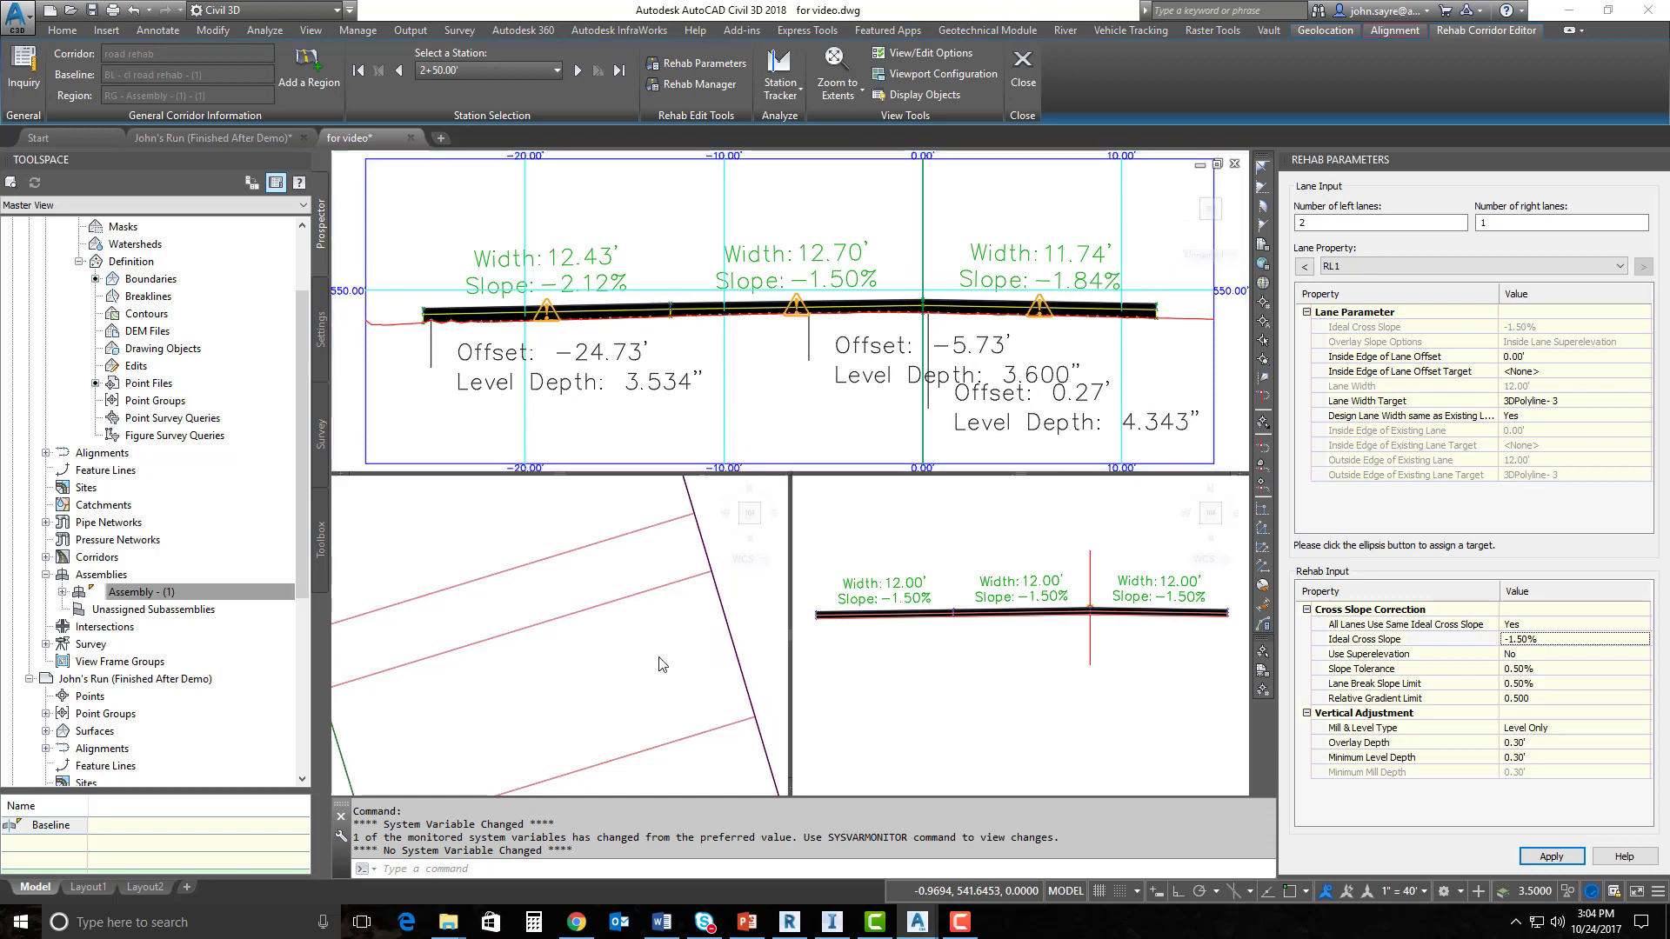
Set the Ideal Cross Slope for all lanes to -2.00%, apply it and check the inner left lane's depth in the section.
scroll(621, 633, "down", 4)
scroll(621, 634, "down", 2)
middle_click_drag(531, 564, 593, 528)
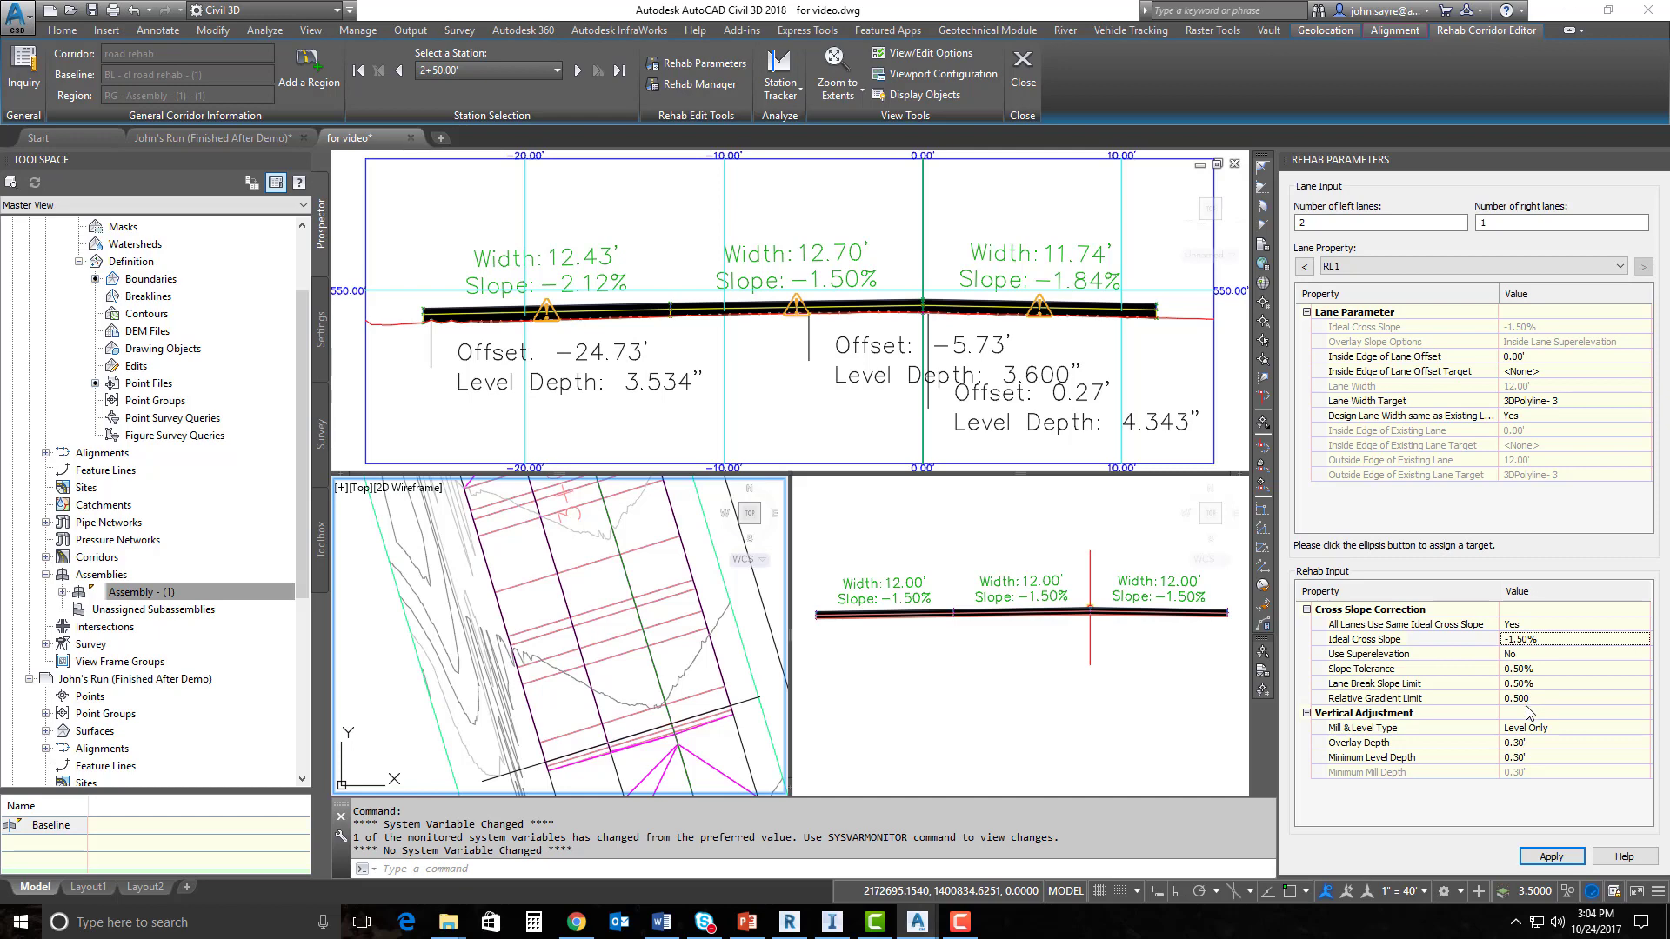
left_click(1534, 642)
type("-2")
key("Return")
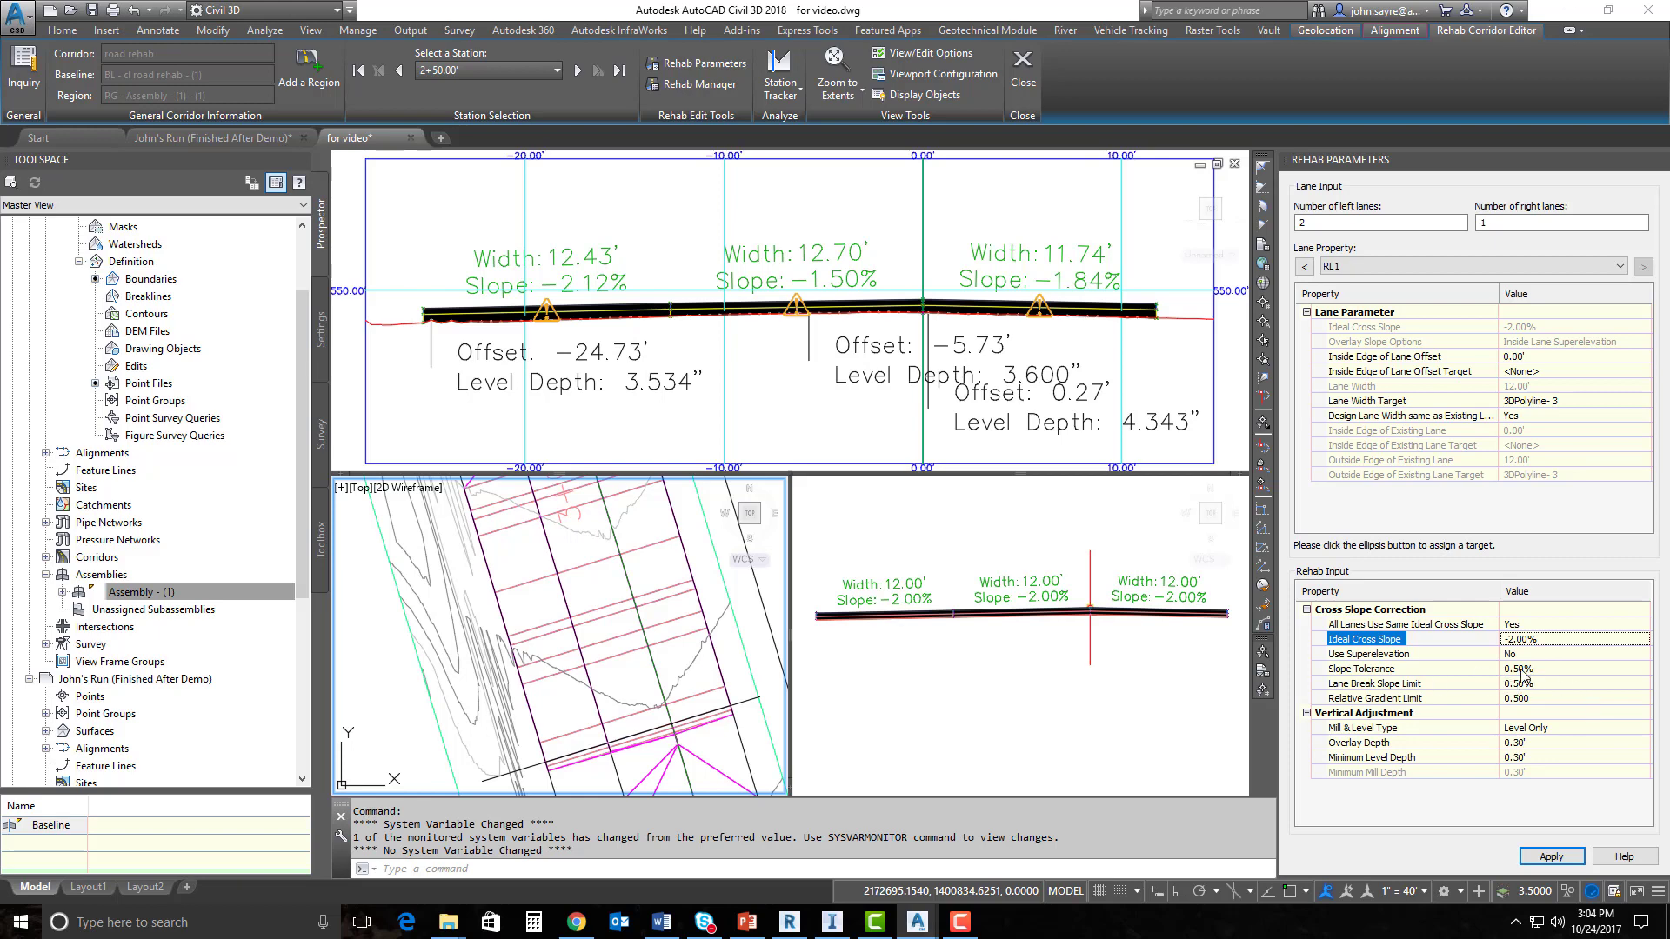
left_click(1557, 854)
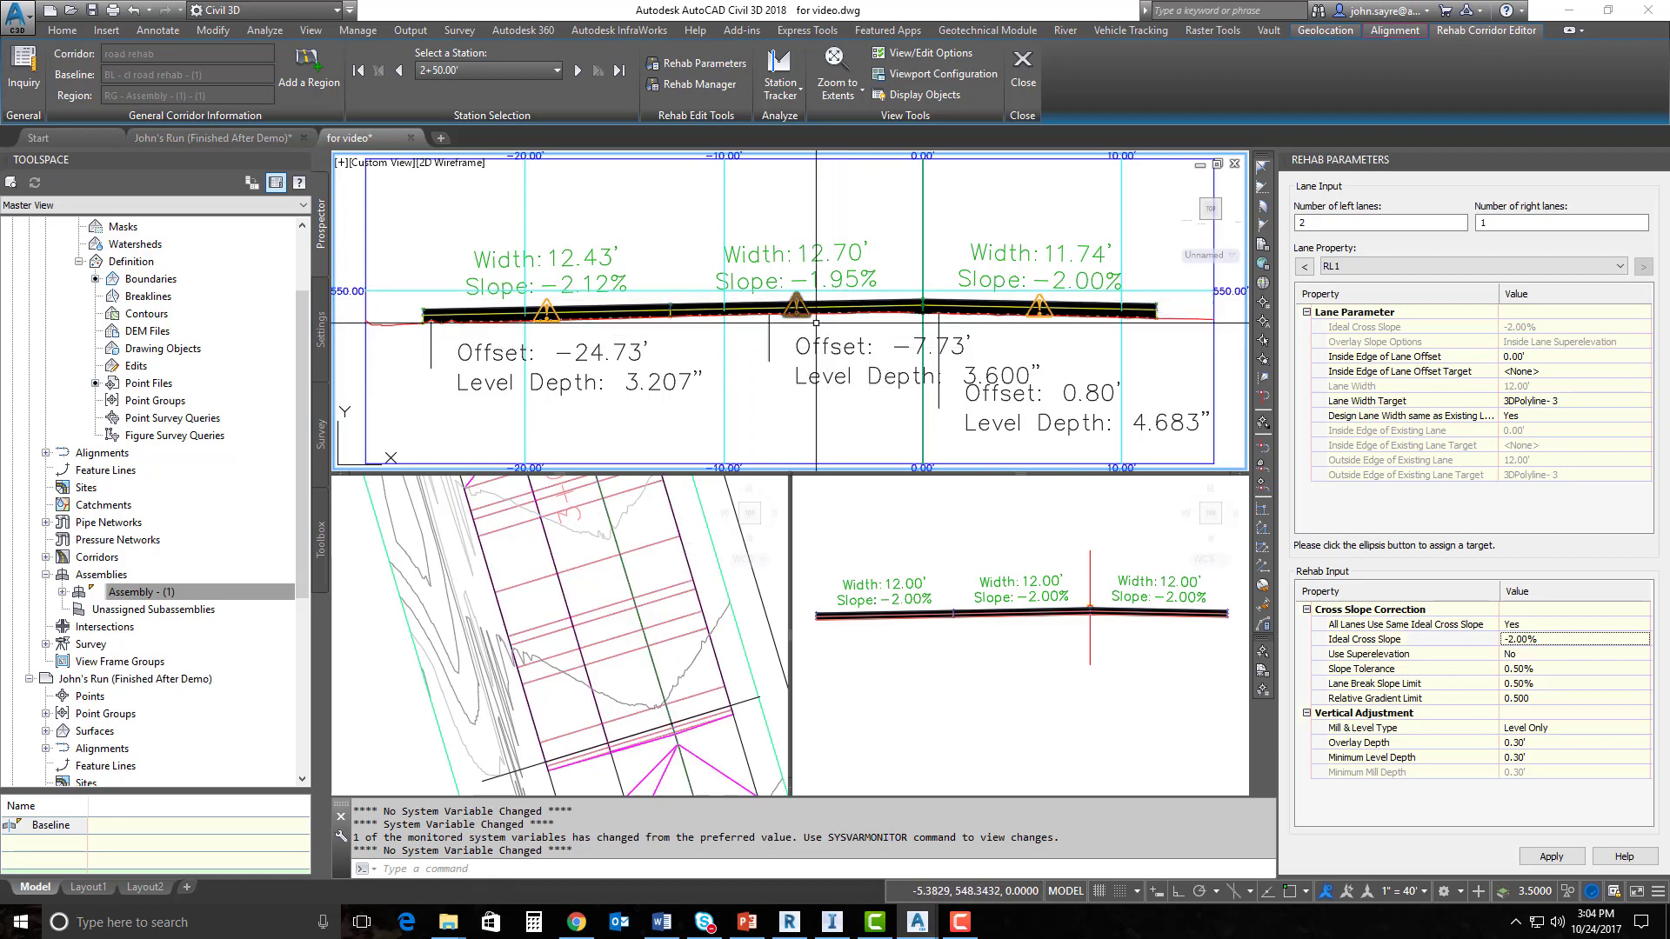
scroll(800, 304, "up", 4)
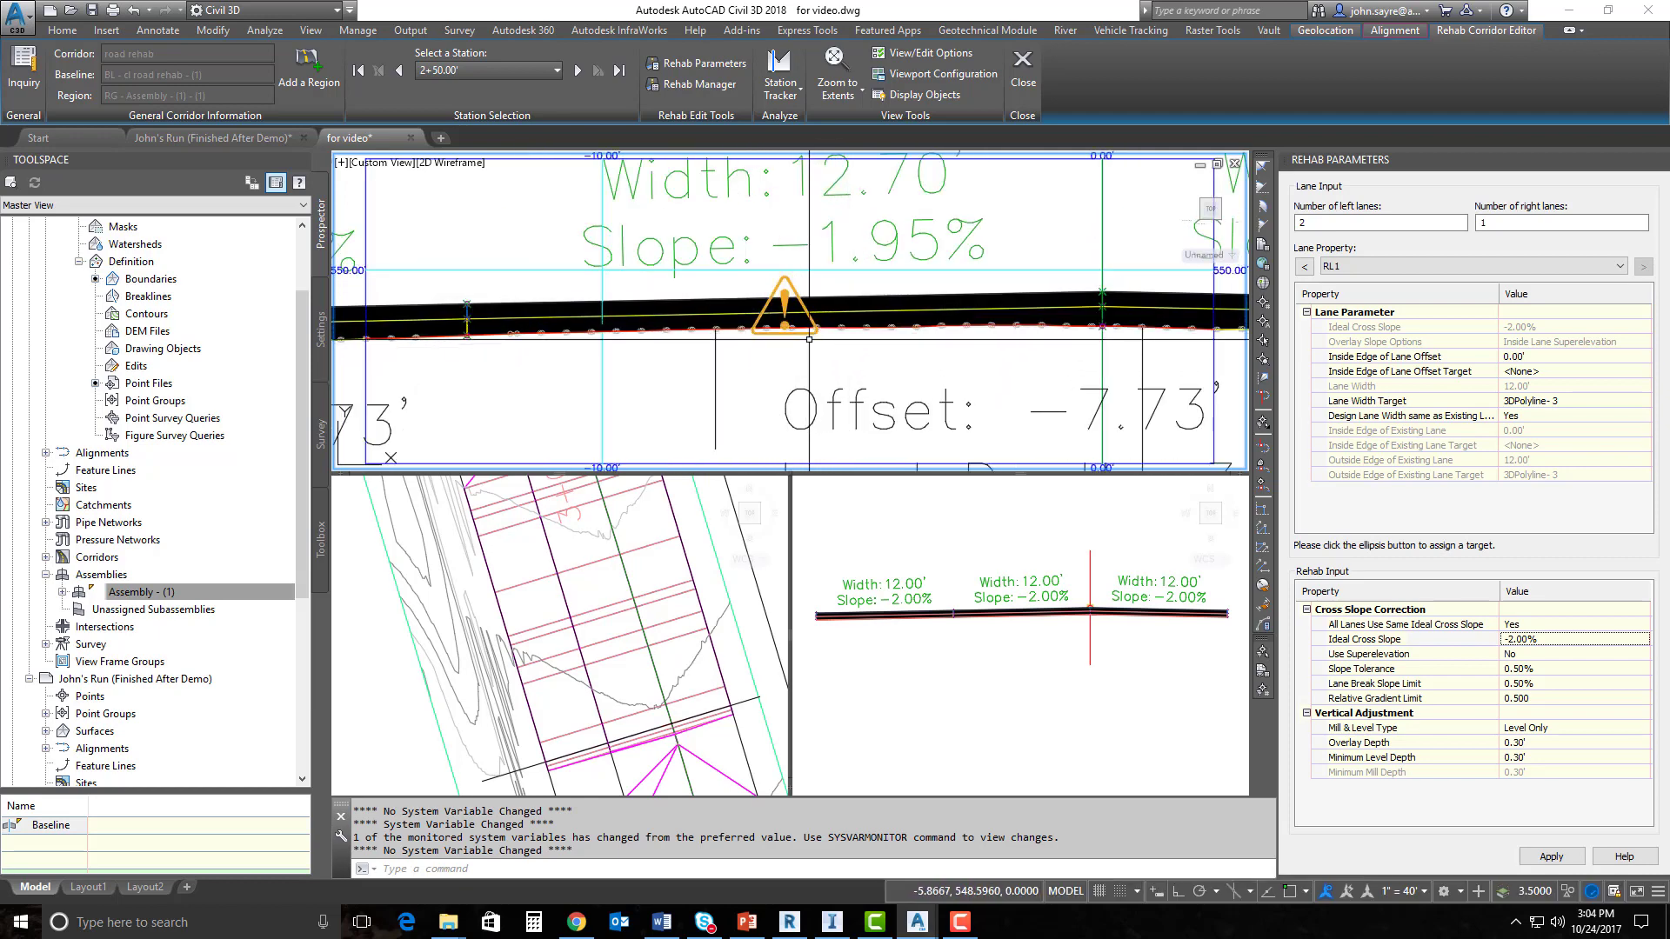
mouse_move(804, 332)
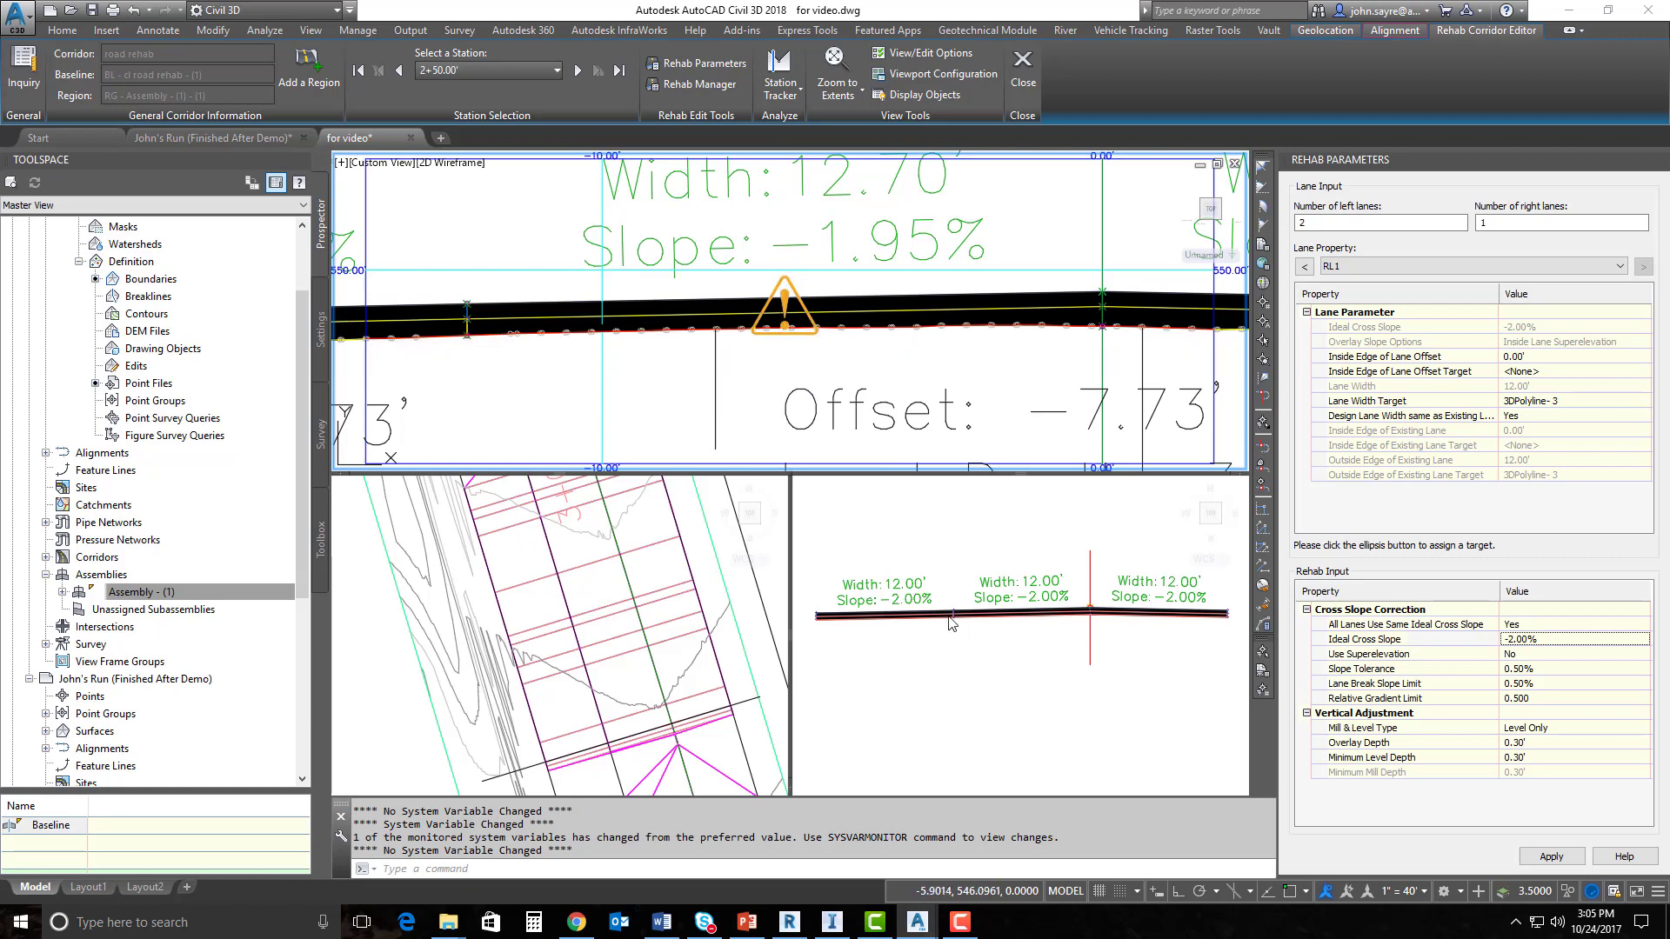
scroll(948, 611, "down", 2)
middle_click_drag(941, 422, 836, 352)
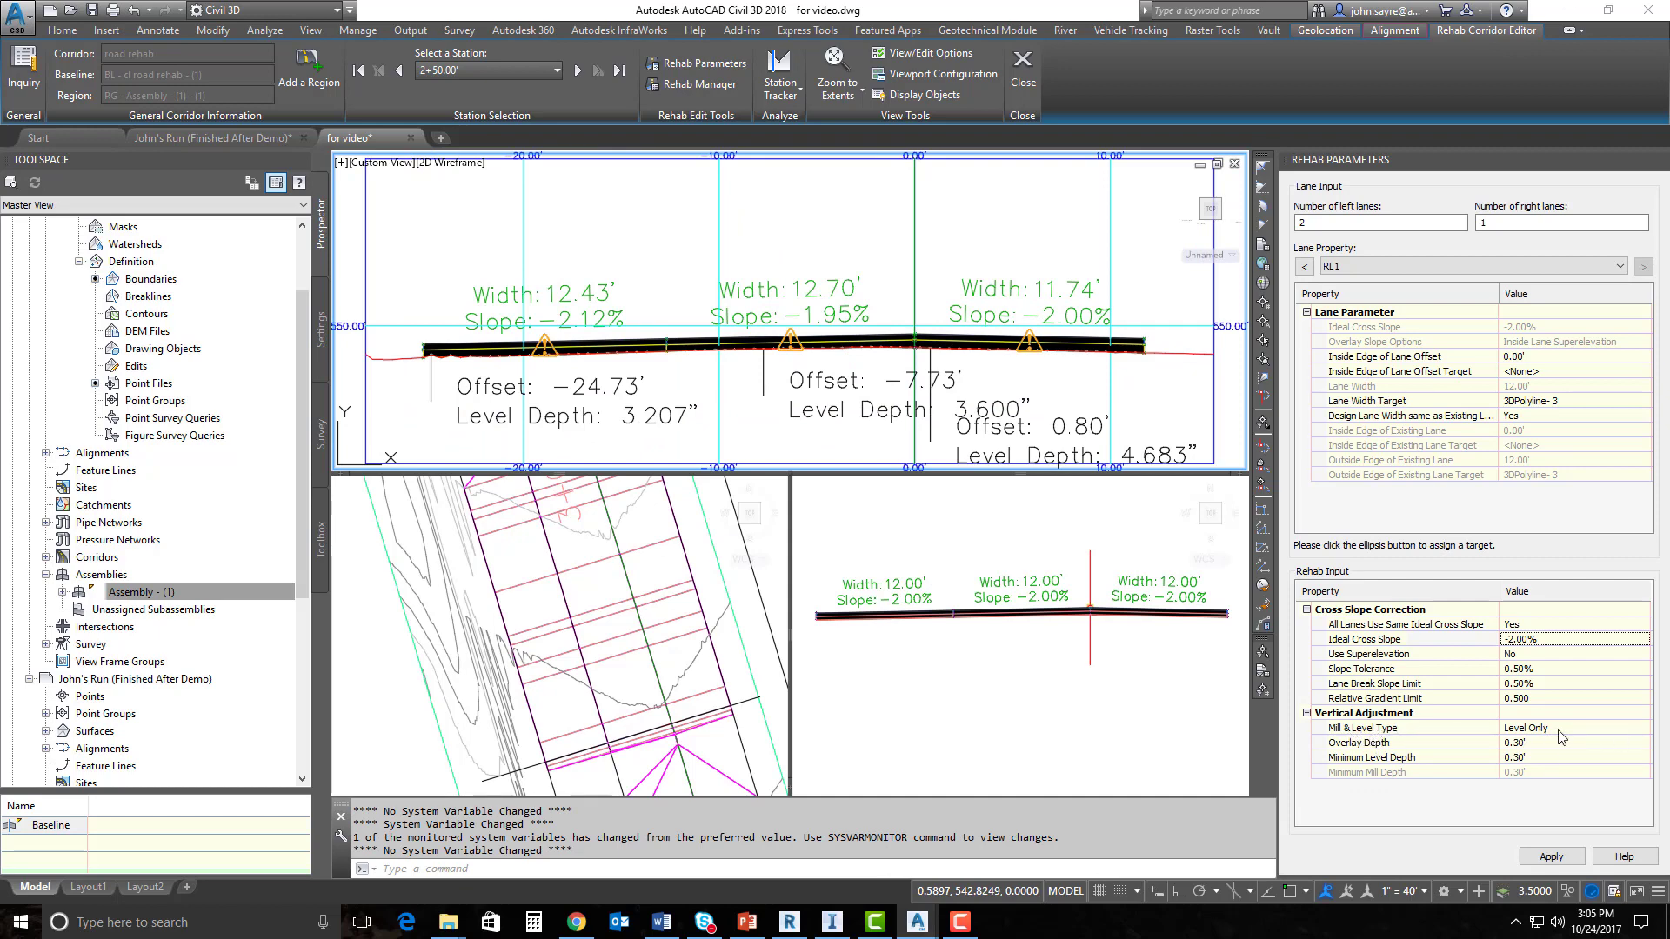
Set the Mill & Level Type to Mill Only, apply it and check the milling across the lanes in the section.
left_click(1597, 730)
left_click(1644, 728)
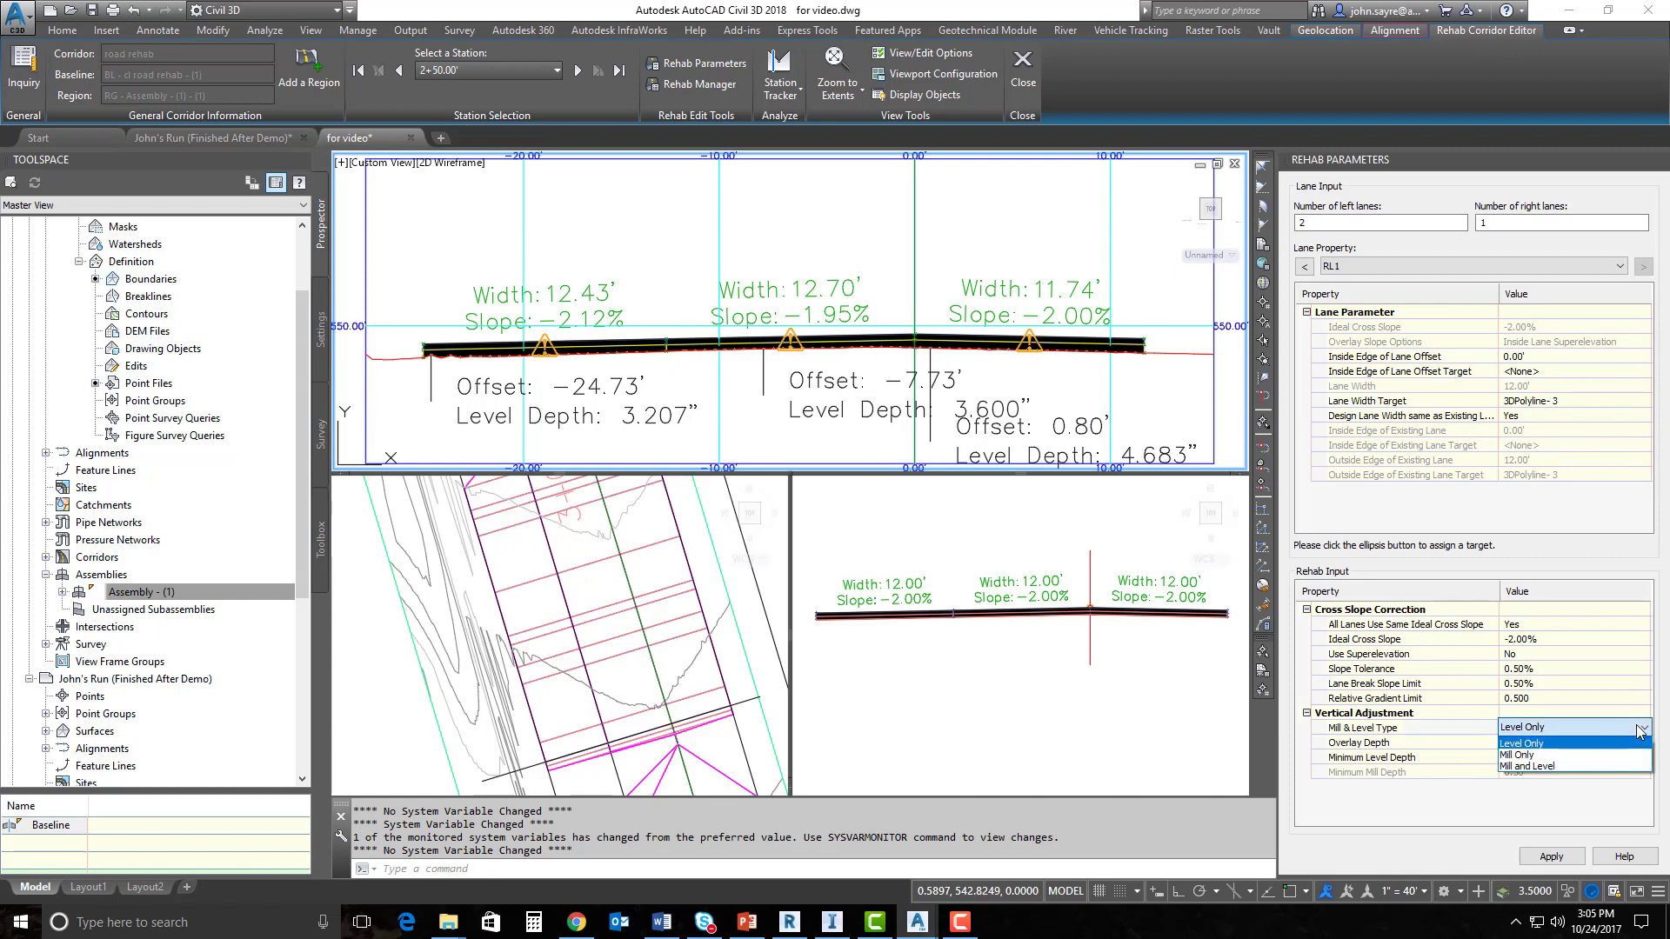
left_click(1531, 755)
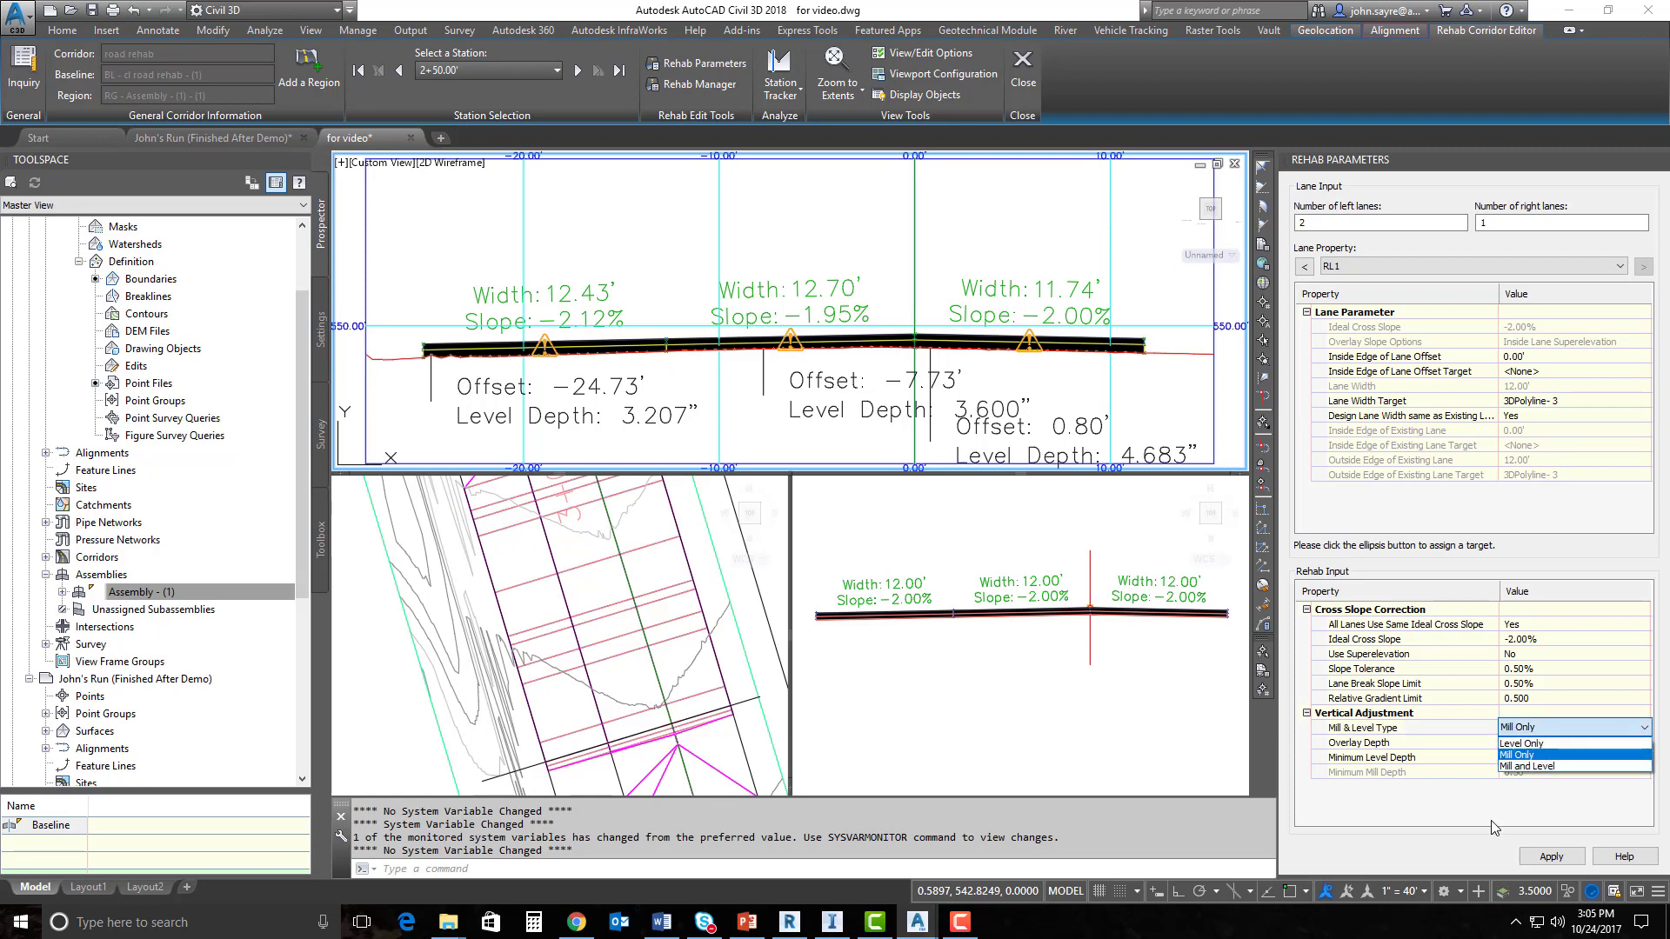
left_click(1545, 858)
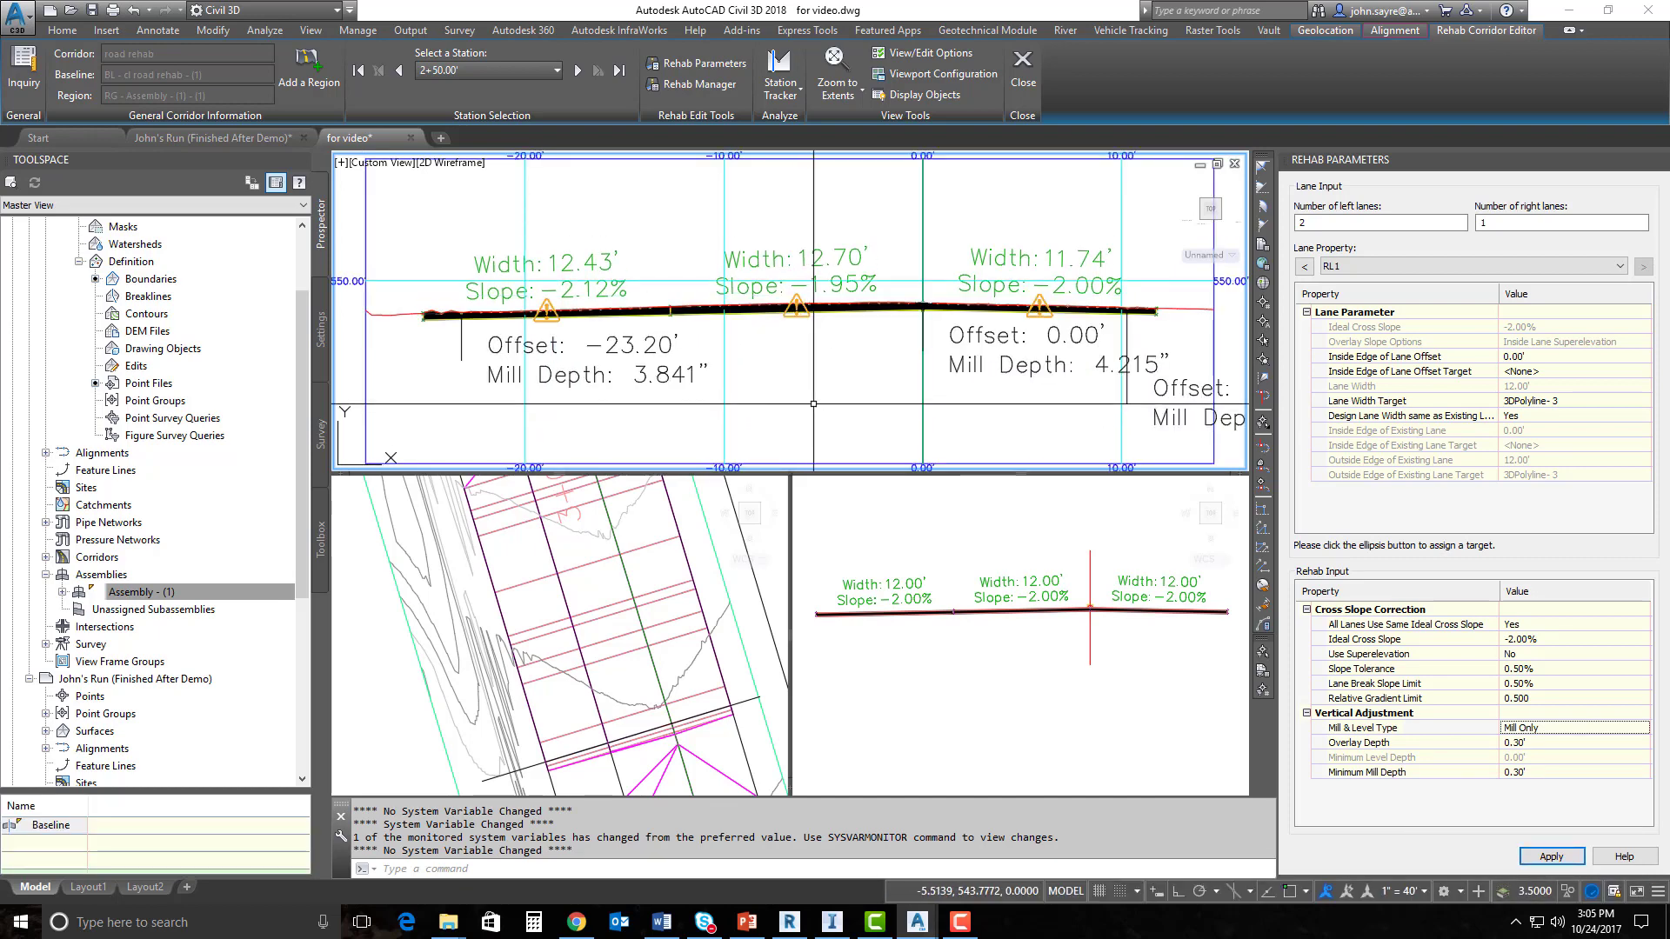
scroll(1116, 309, "up", 4)
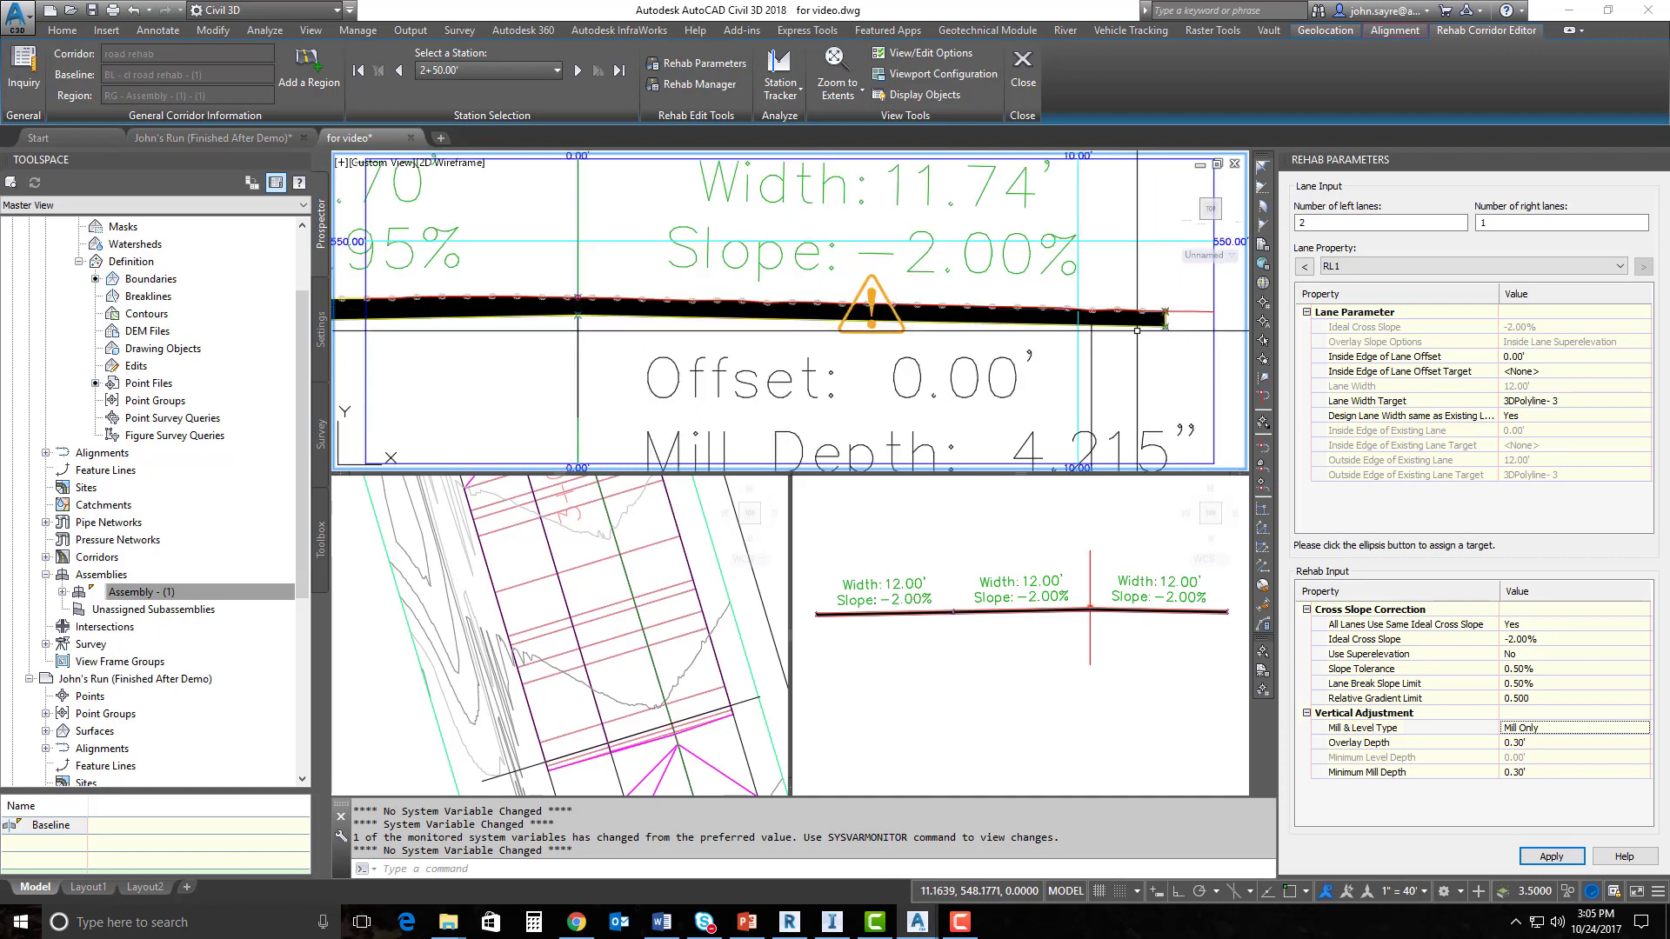
middle_click_drag(700, 354, 1066, 340)
middle_click_drag(550, 360, 582, 349)
scroll(582, 349, "down", 4)
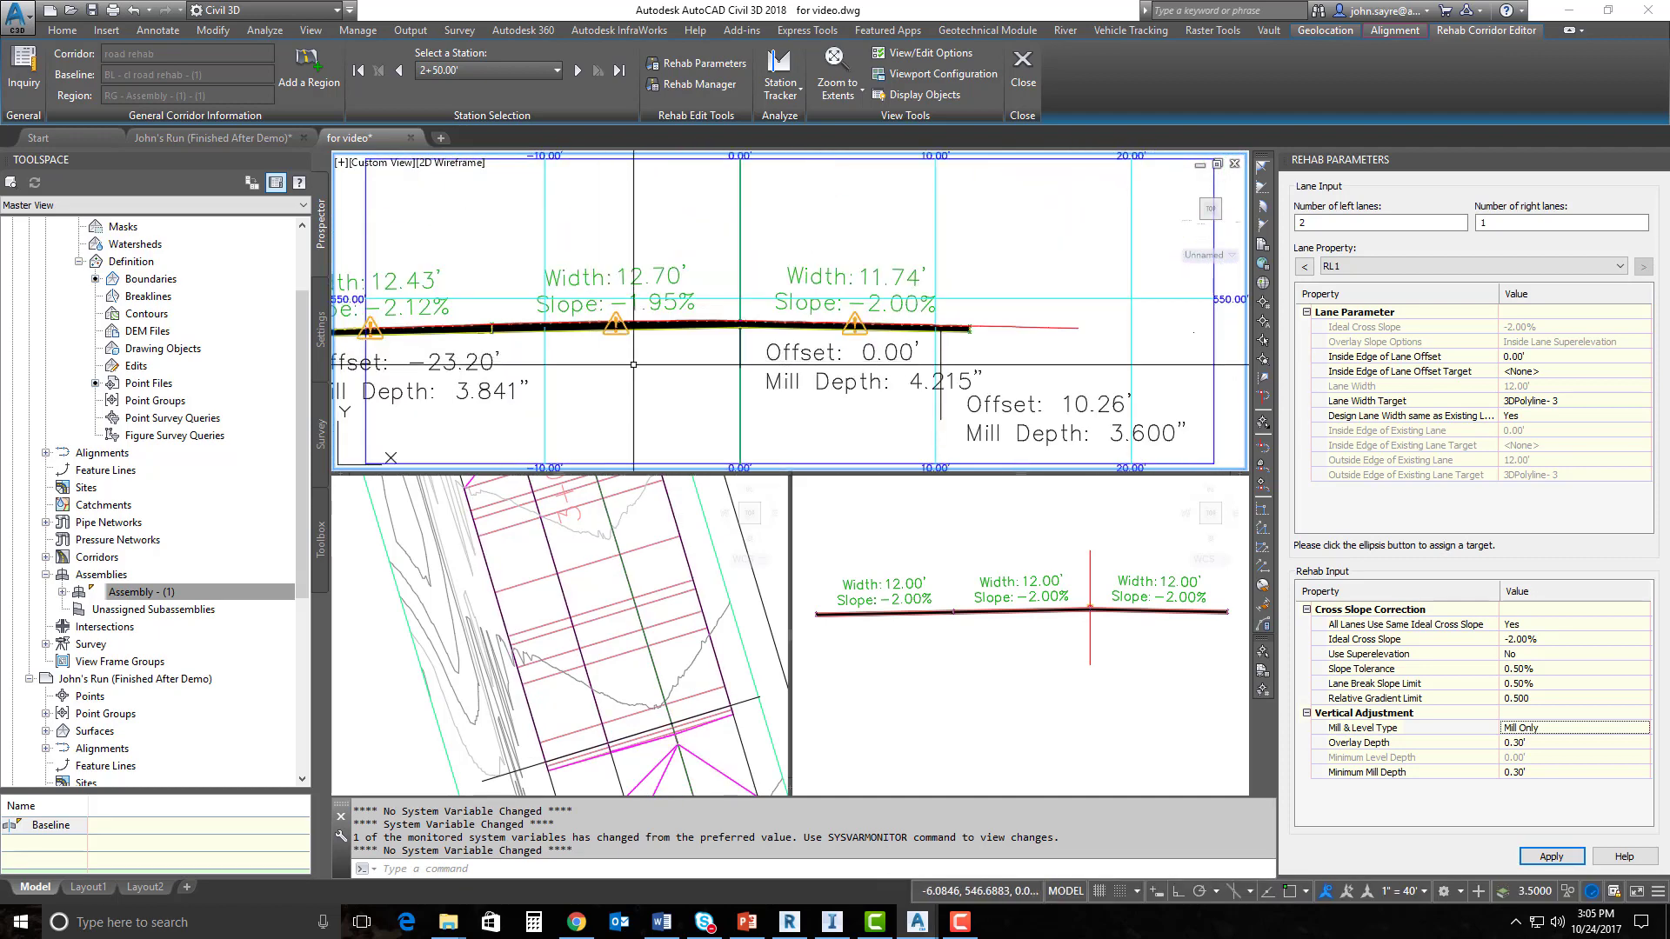
mouse_move(754, 393)
middle_mouse_down()
mouse_move(831, 364)
mouse_move(801, 361)
mouse_move(843, 363)
middle_mouse_up()
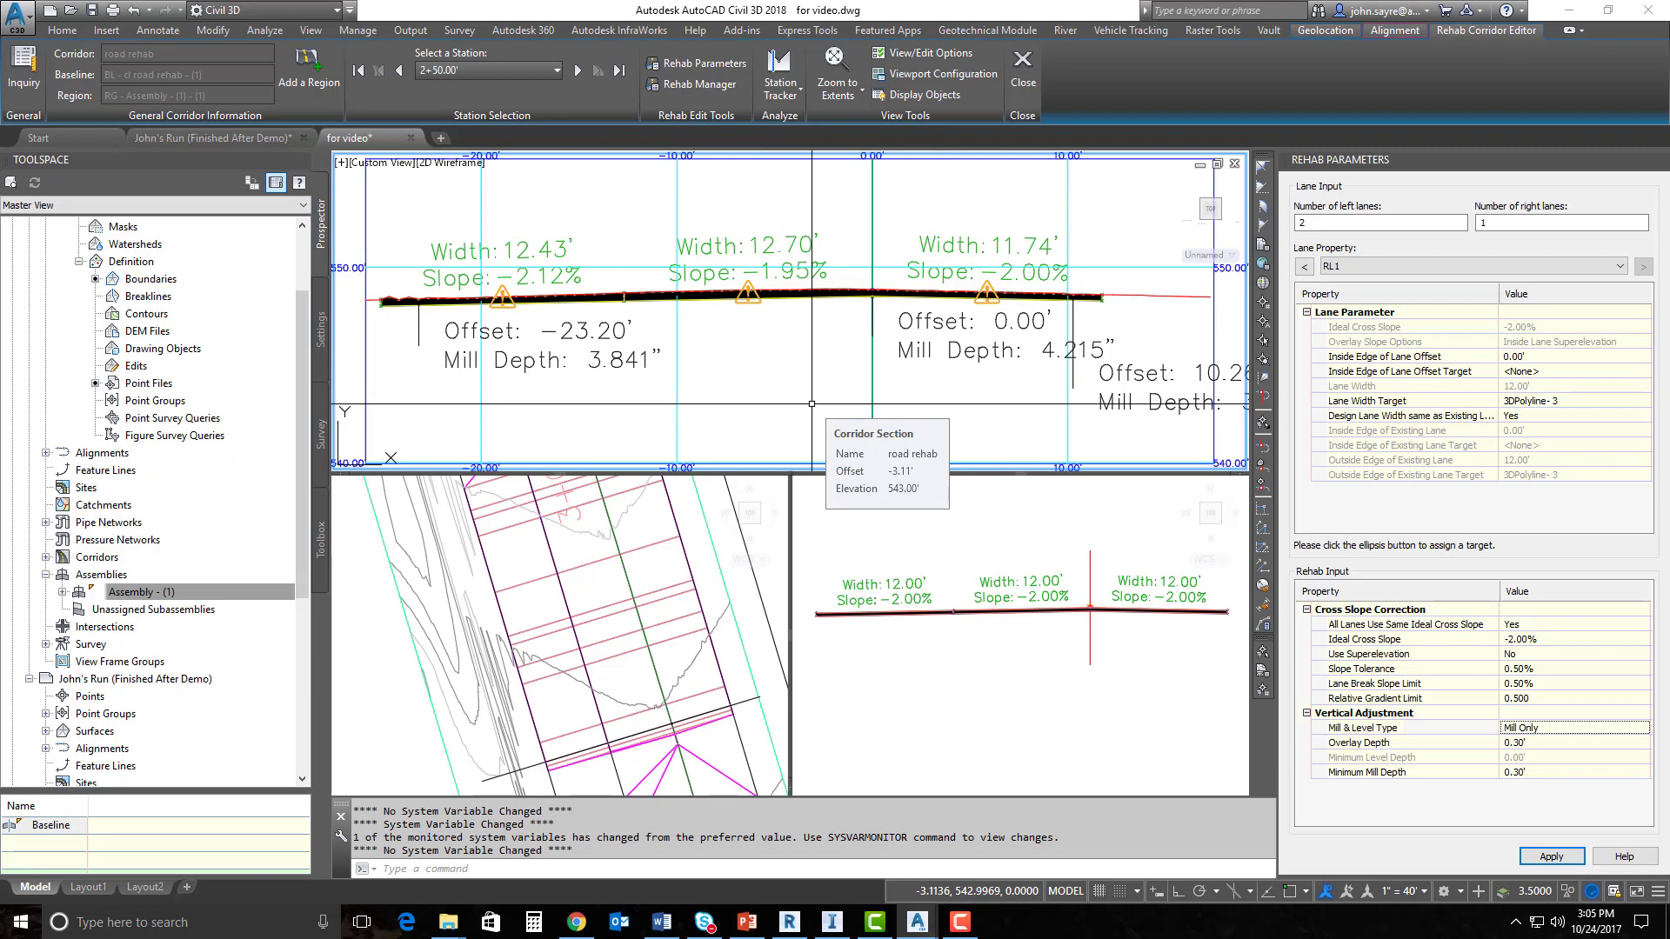
Try the Mill and Level option as the corridor's Mill & Level Type.
left_click(1584, 731)
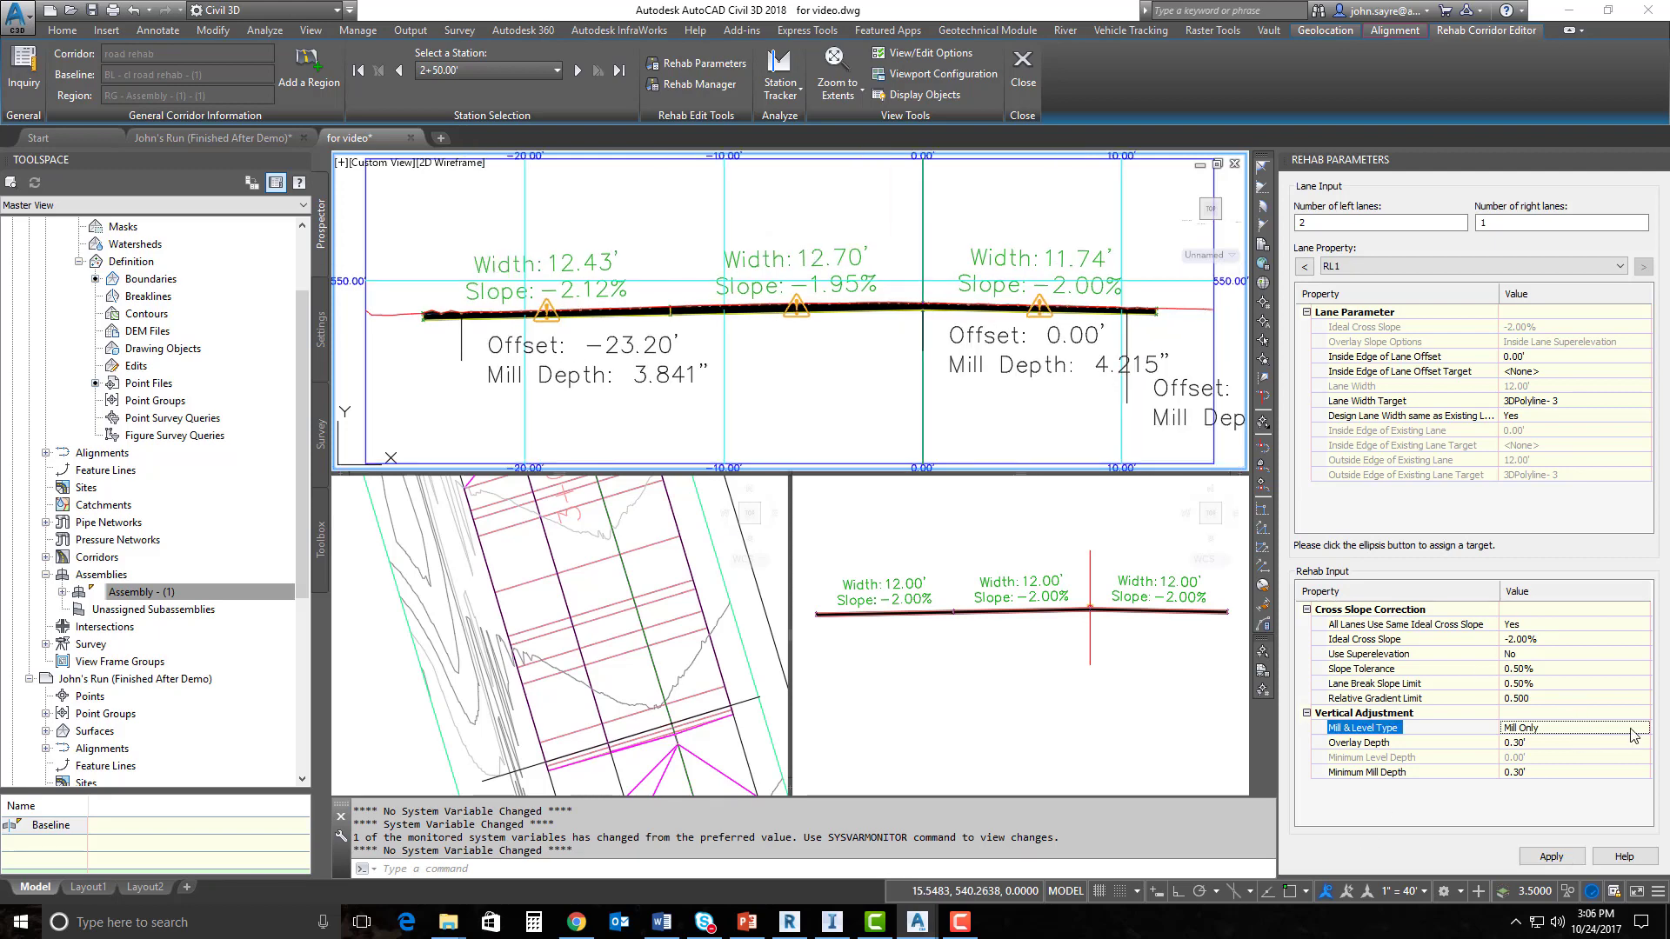
left_click(1632, 730)
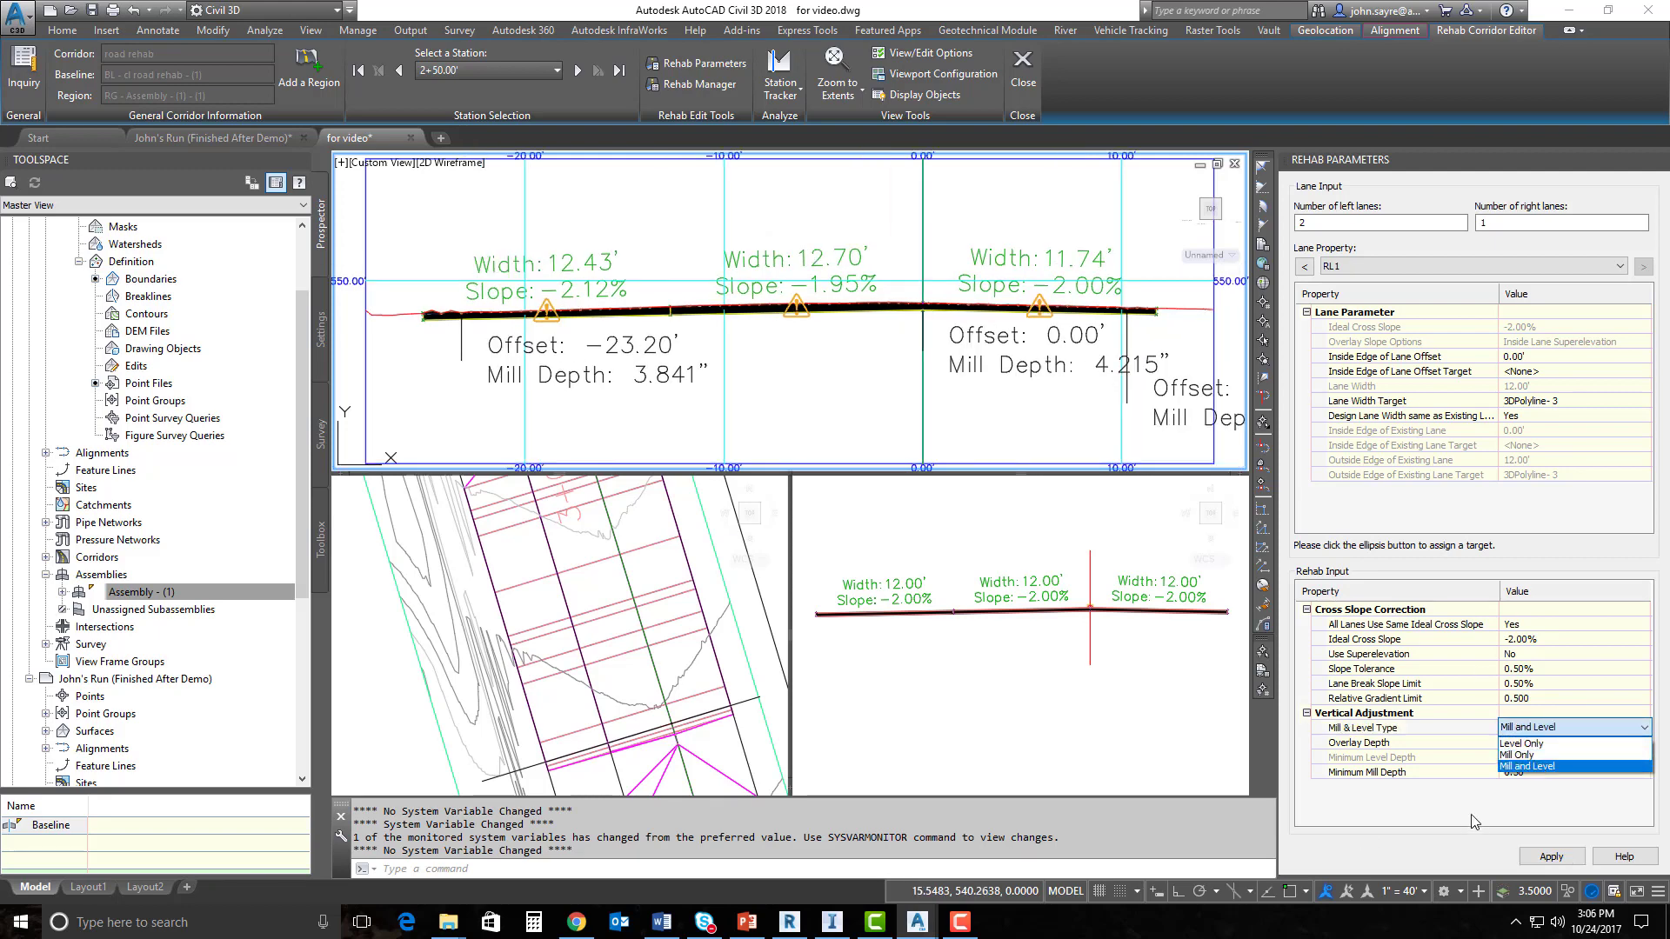
left_click(1539, 767)
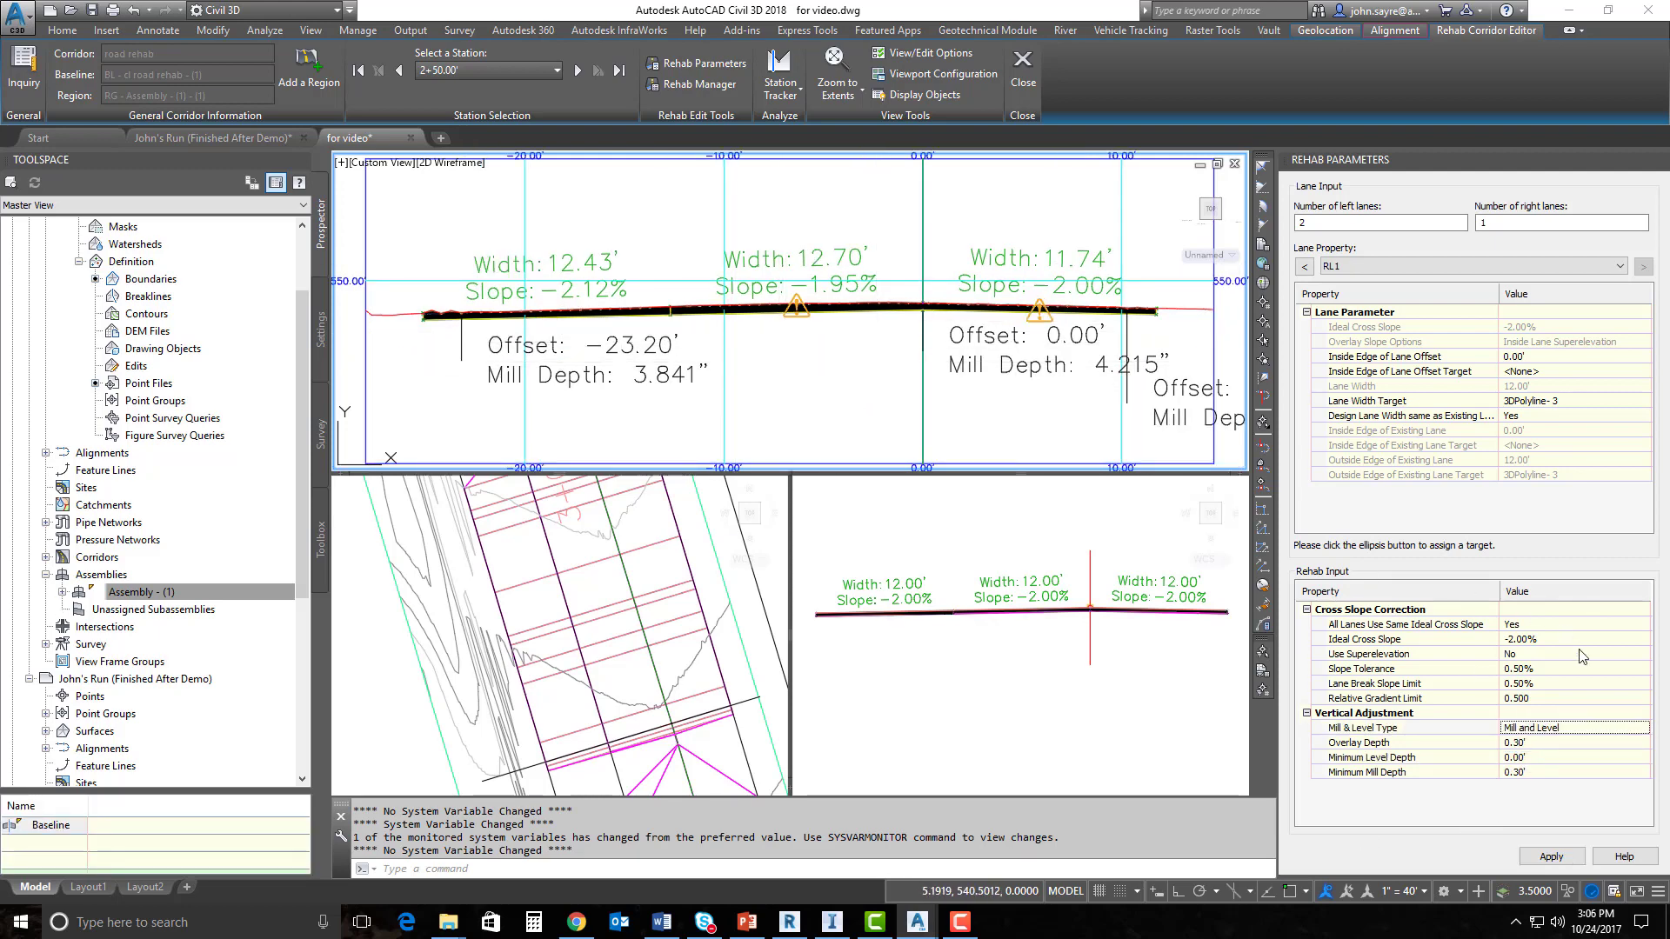
Return the Mill & Level Type to Mill Only and apply it to the rehab corridor.
left_click(1615, 728)
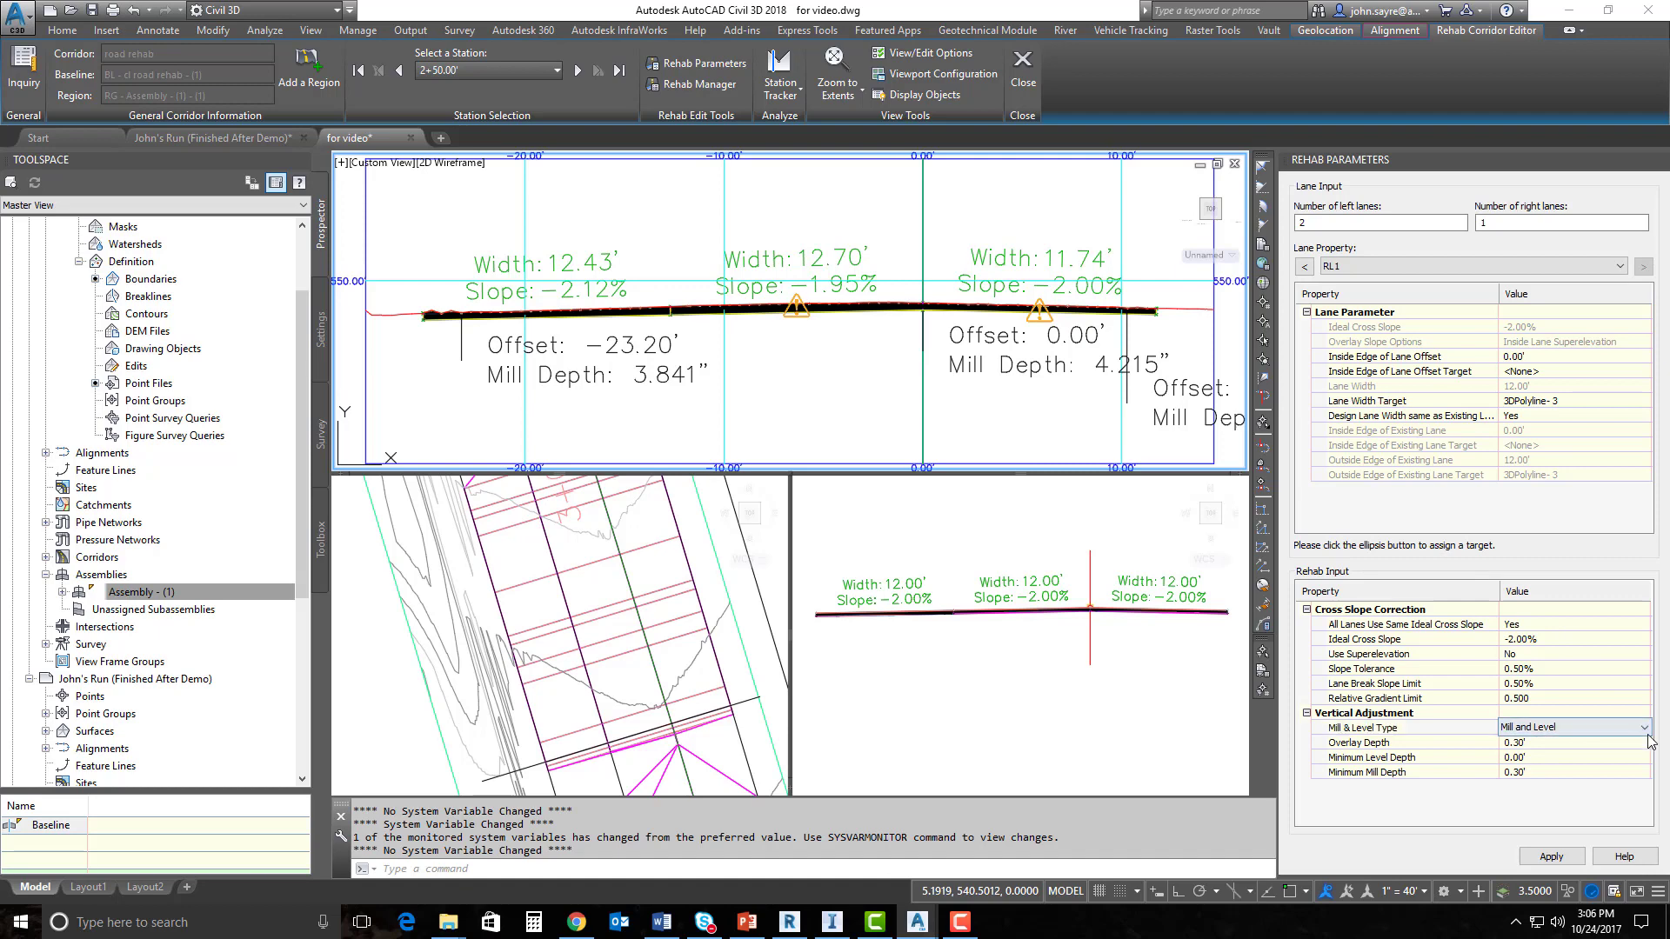
left_click(1619, 728)
left_click(1533, 755)
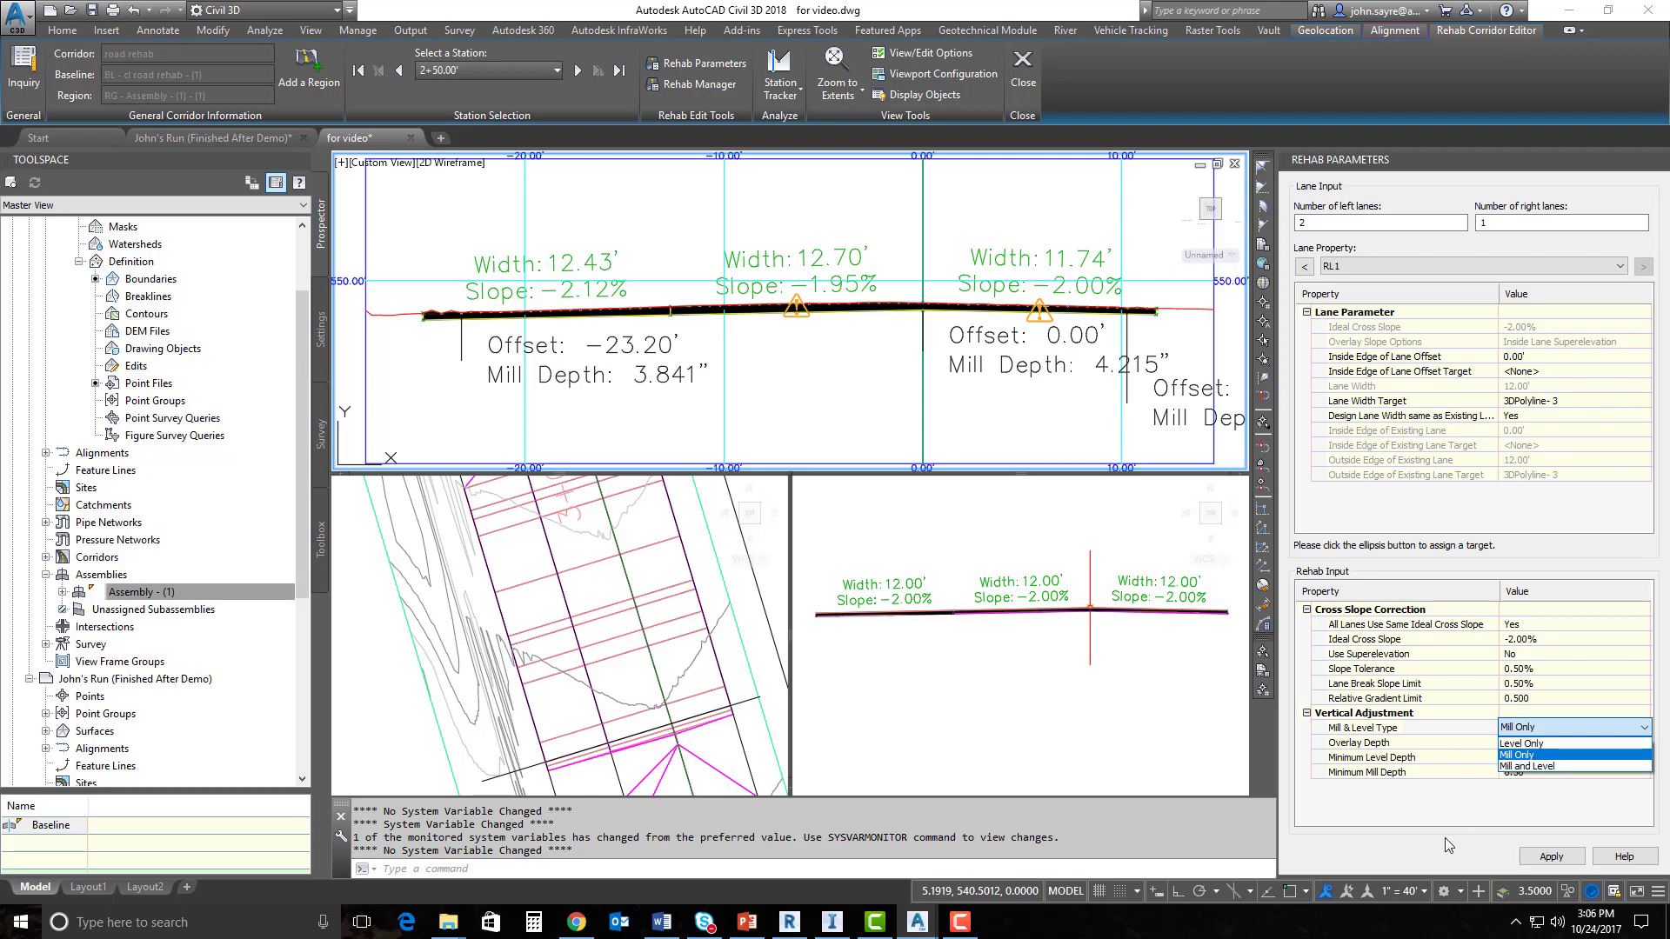
left_click(1488, 854)
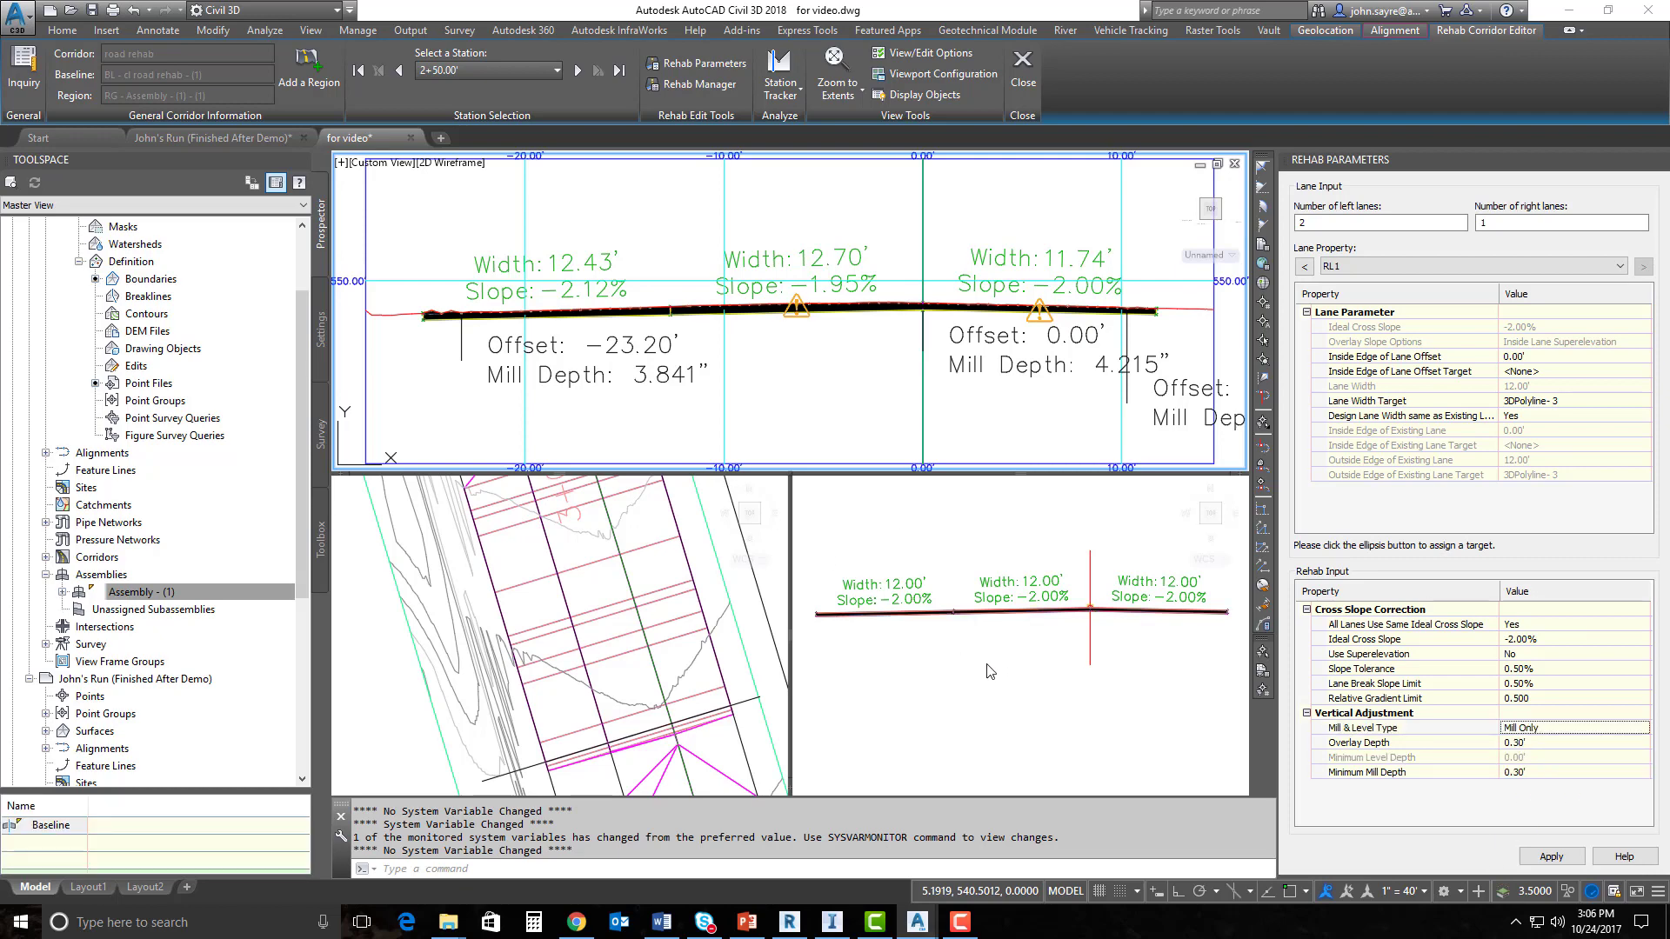
left_click(1550, 857)
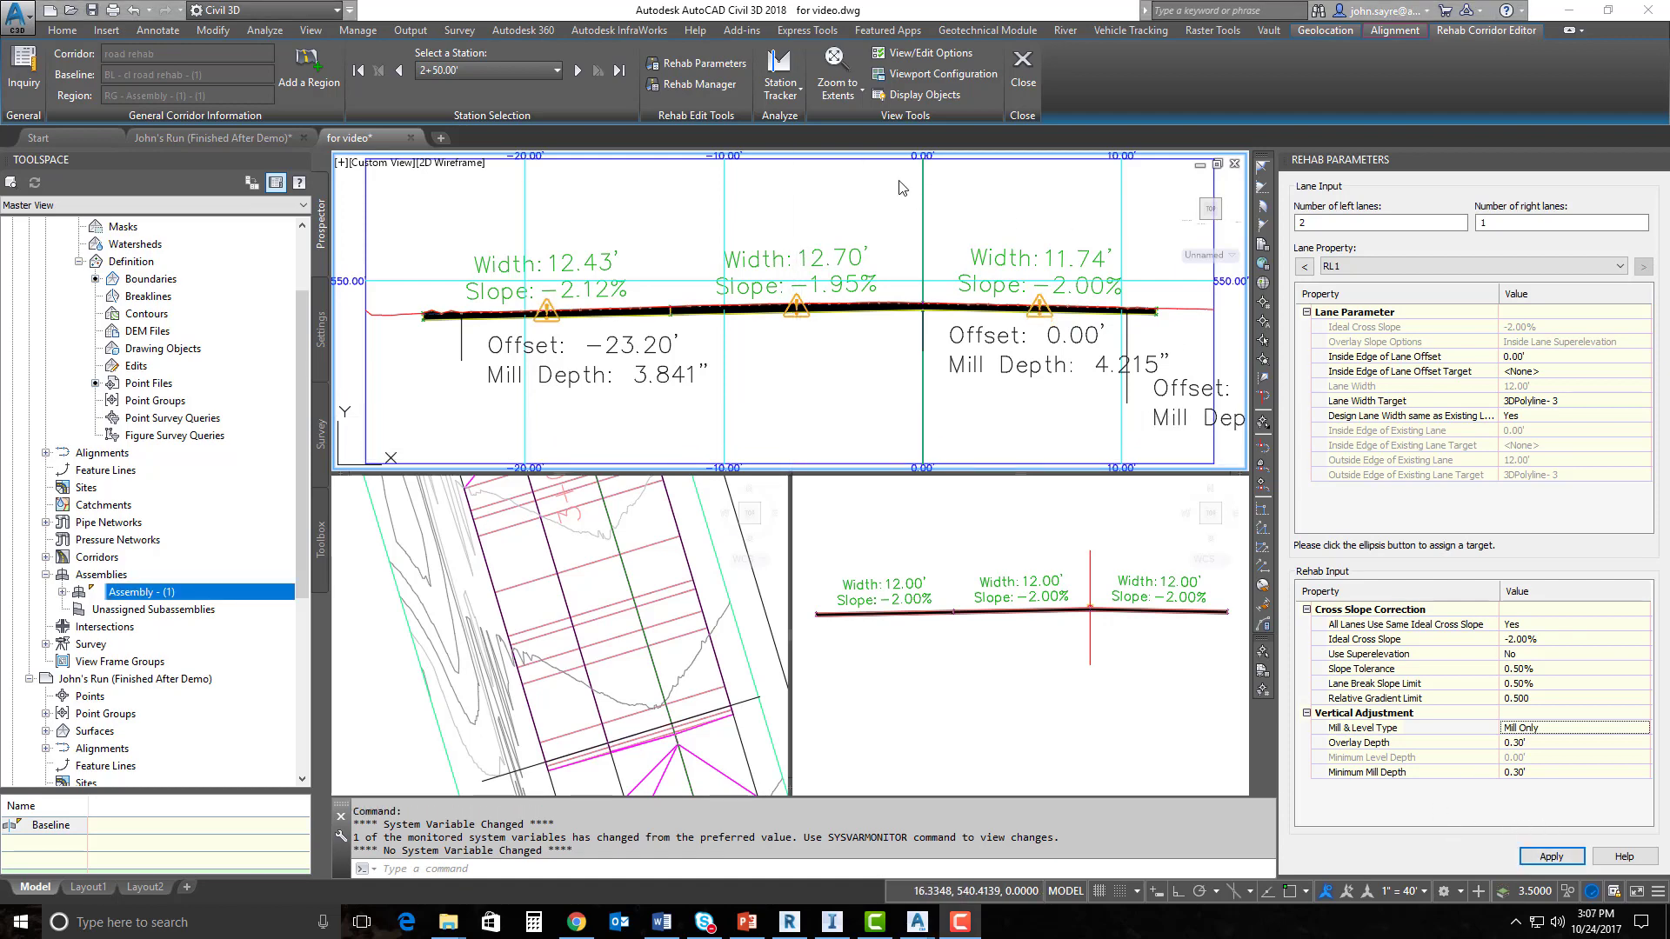
Open the Rehab Manager's Cross Slope Correction Report and widen it to show more lane columns.
left_click(694, 83)
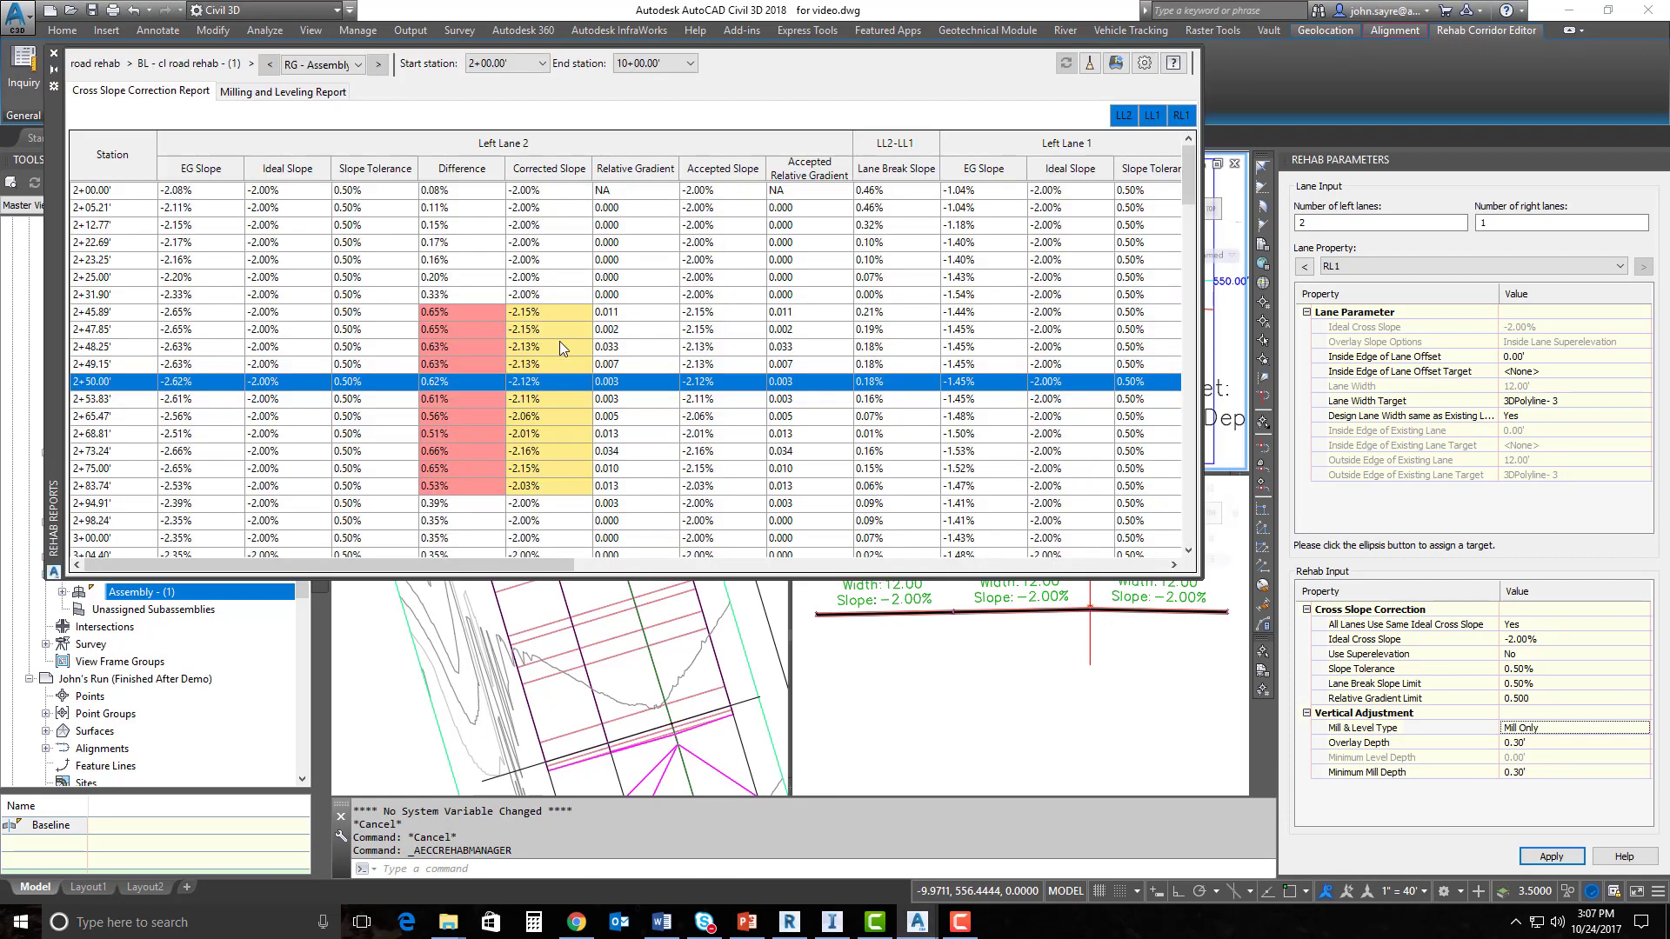
left_click_drag(1204, 578, 1269, 581)
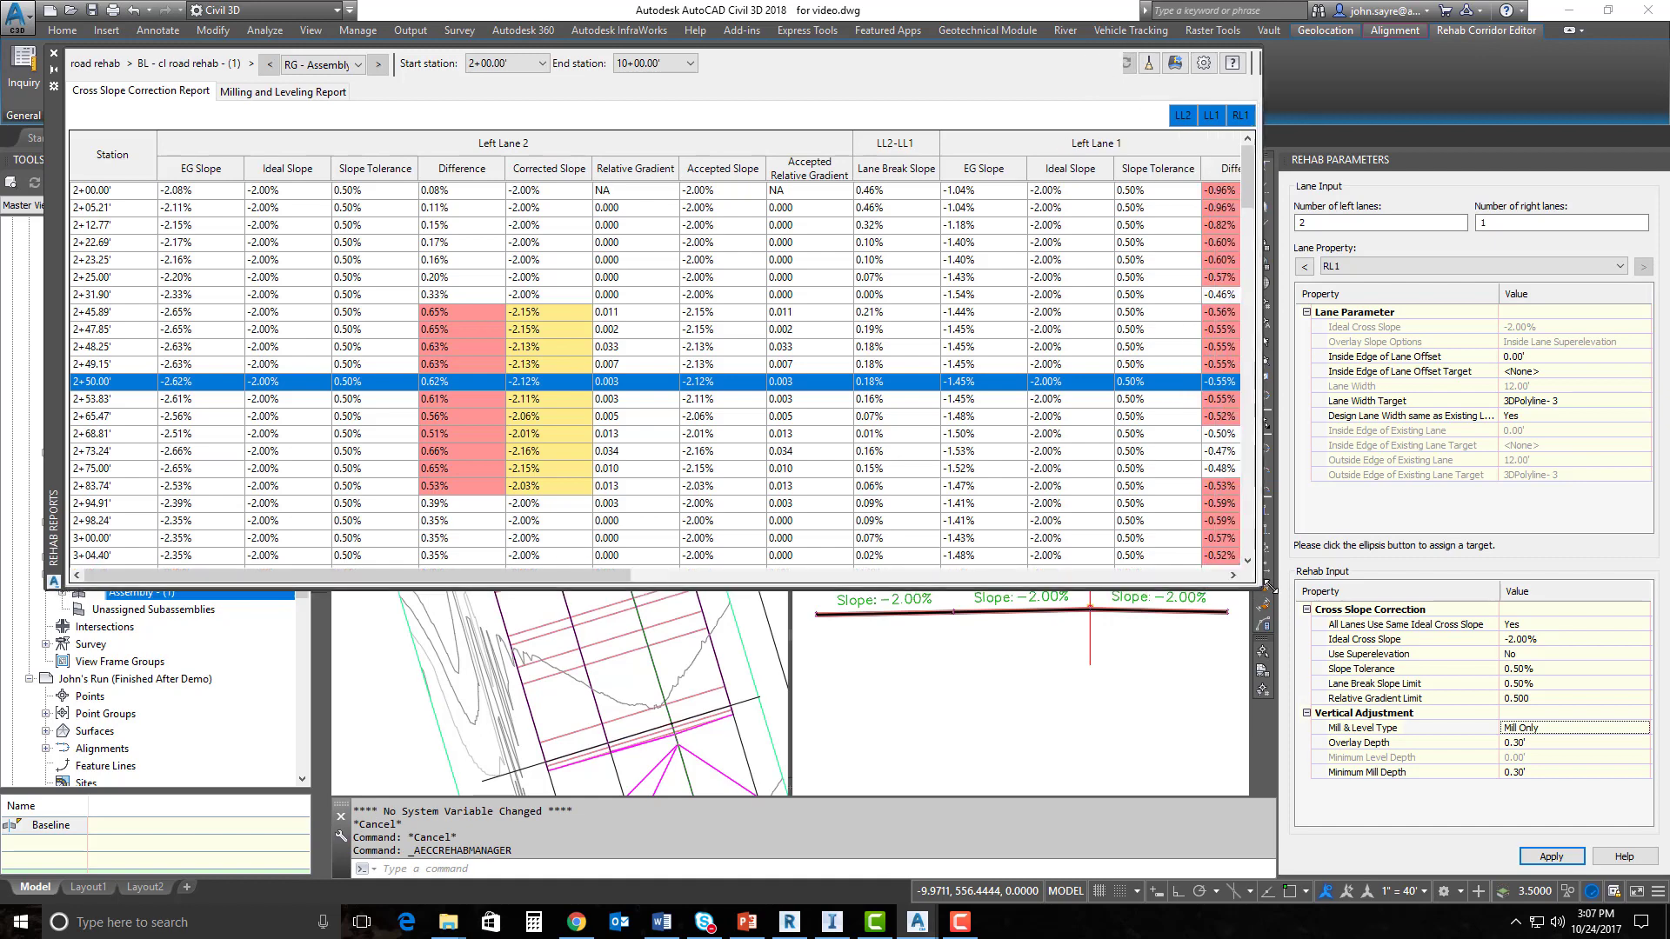
Turn off docking for the Rehab Reports window, shorten it and place it directly below the cross section view.
left_click_drag(53, 174, 409, 341)
right_click(408, 364)
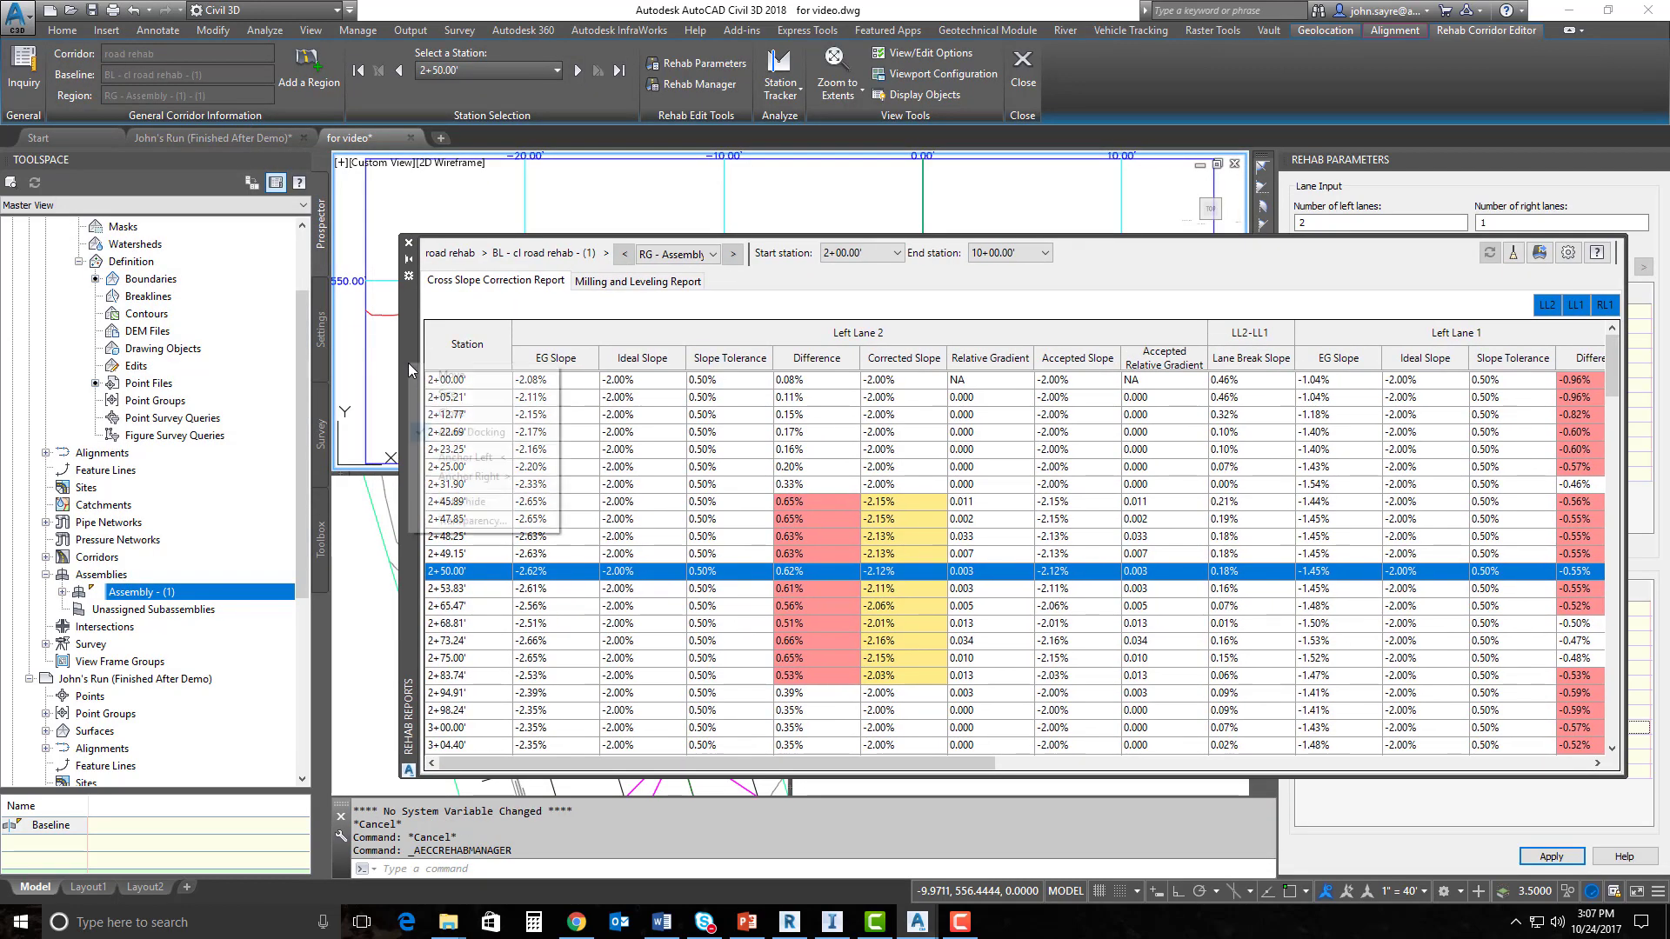
left_click(461, 431)
left_click_drag(408, 430, 201, 546)
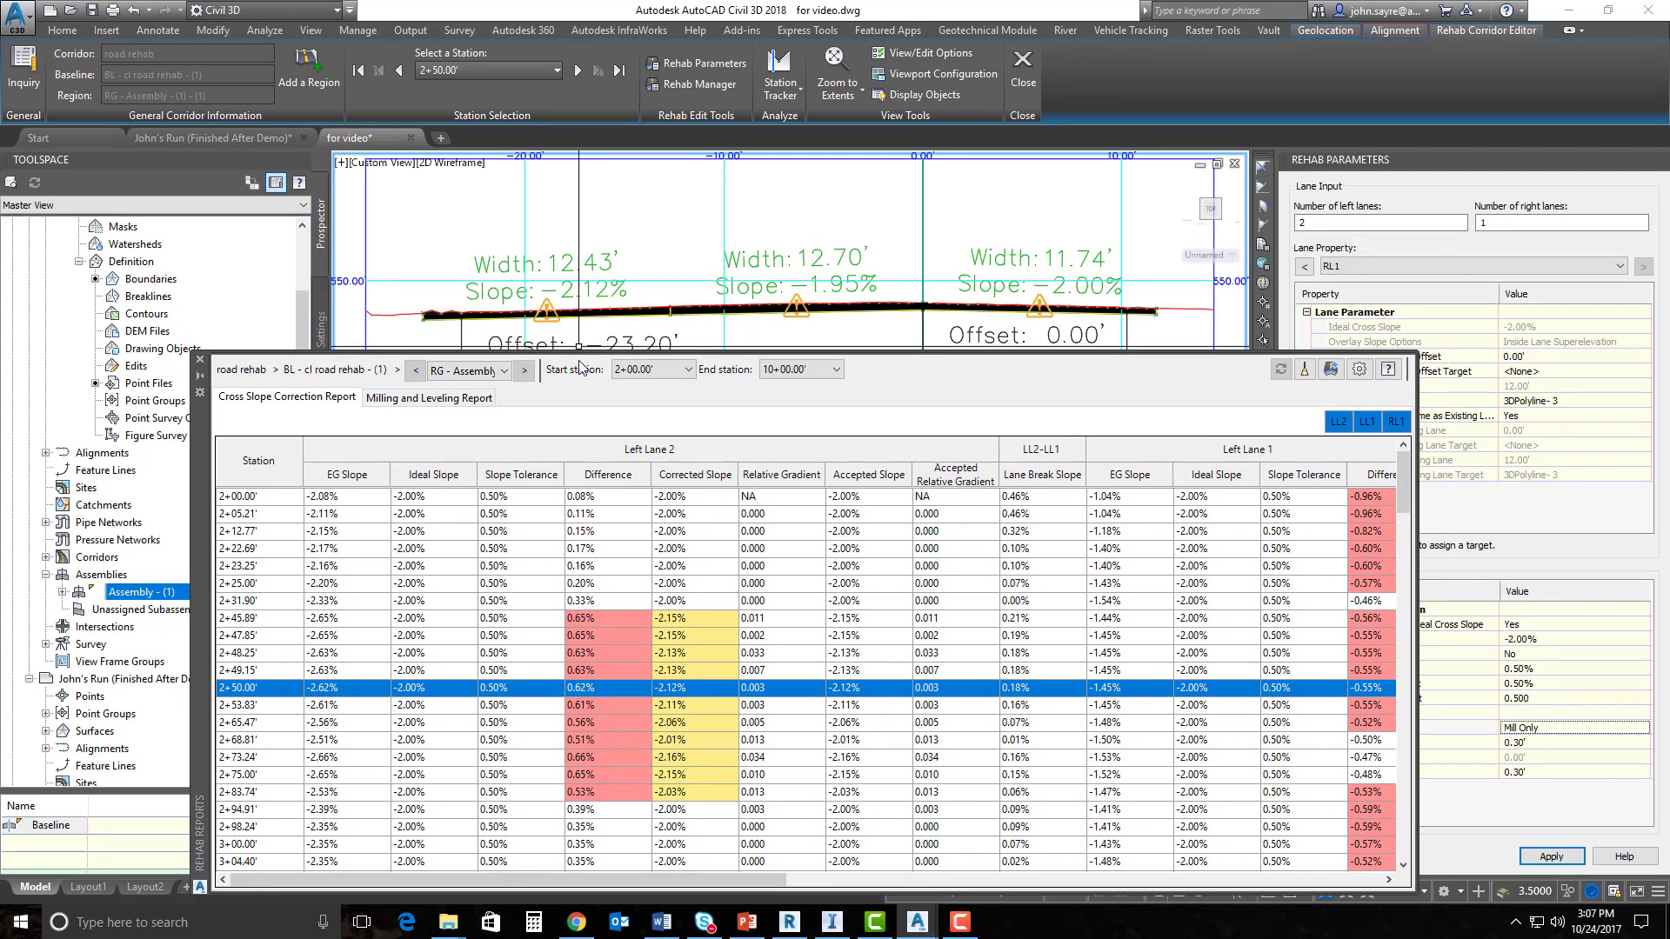
left_click_drag(578, 353, 567, 582)
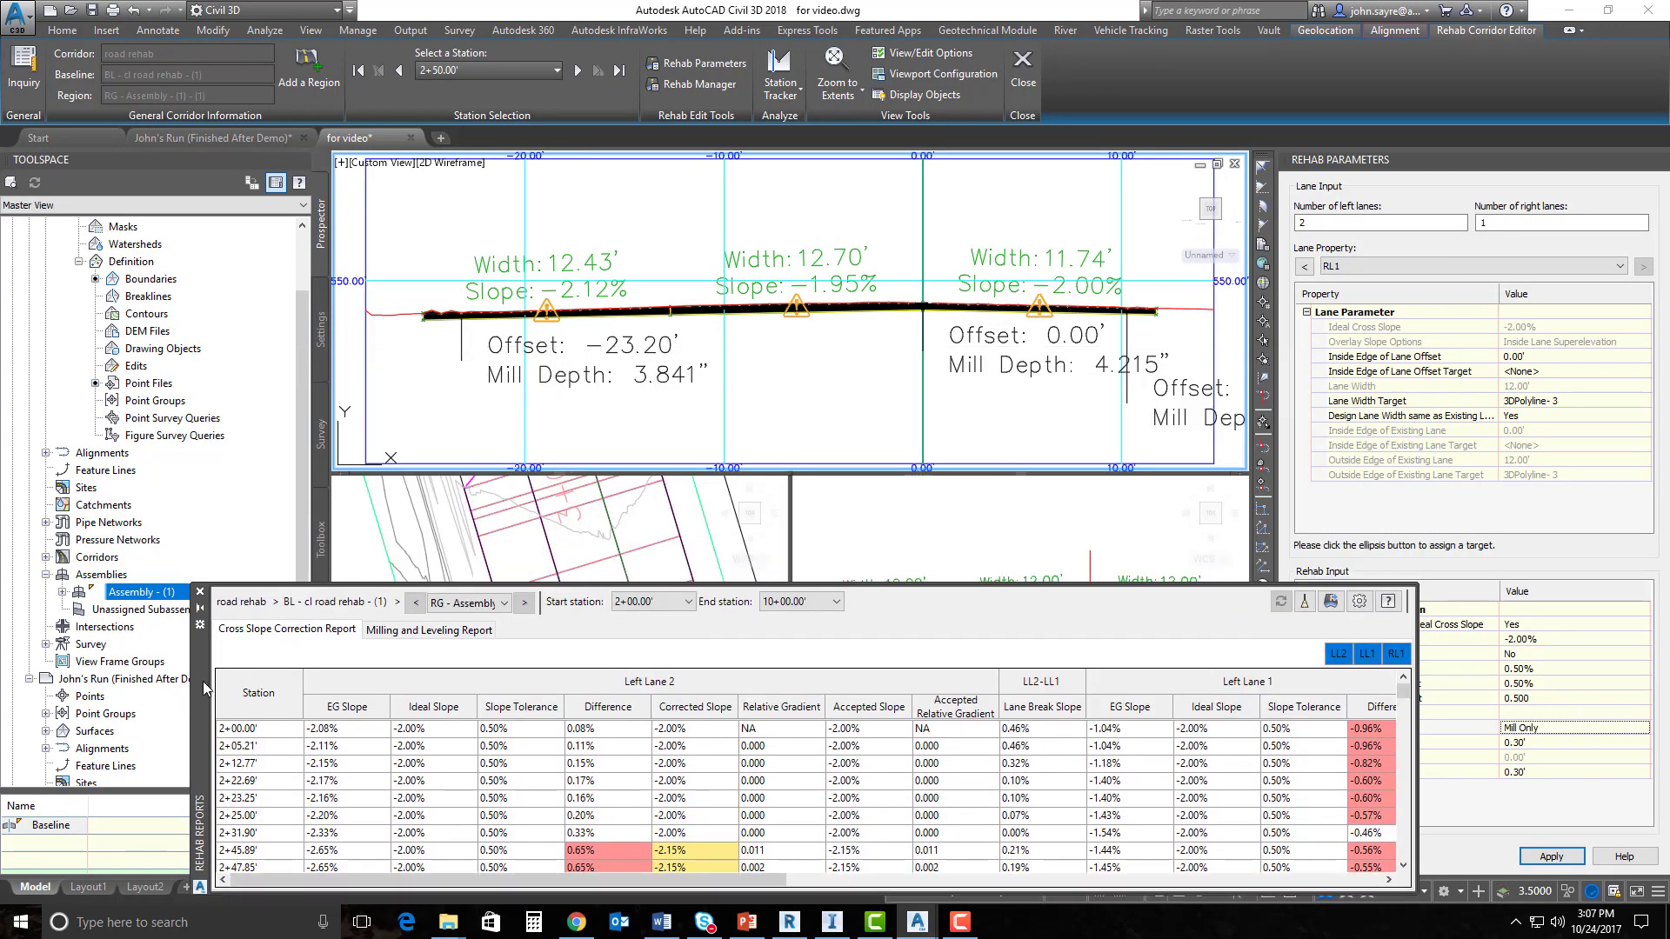
left_click_drag(201, 681, 191, 581)
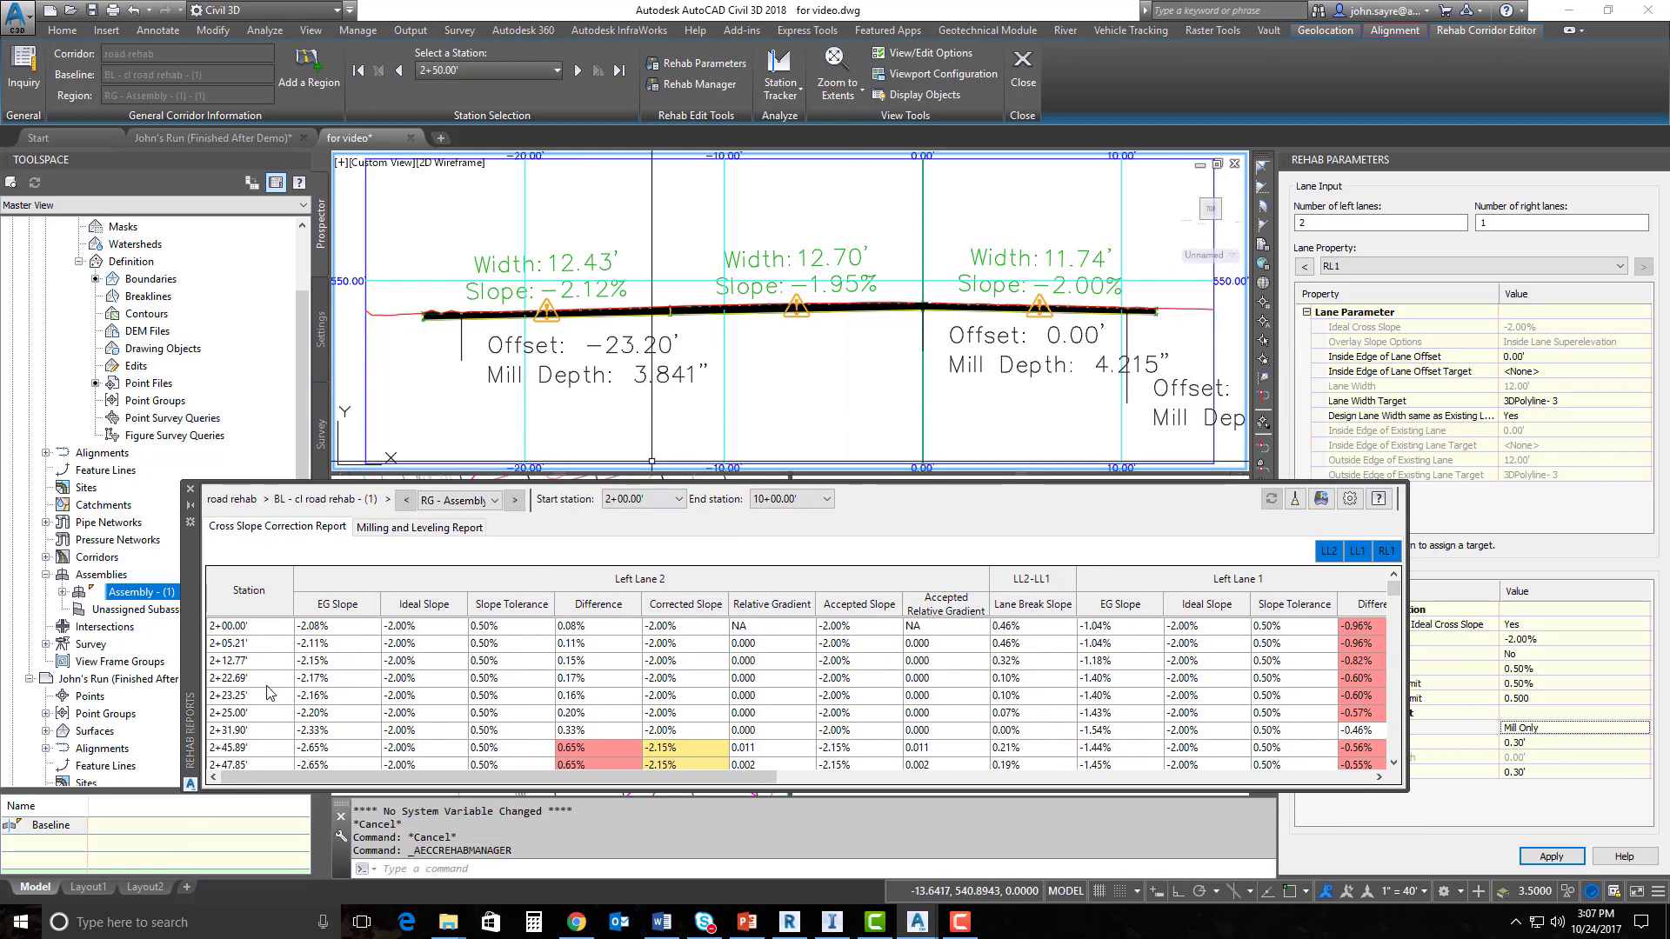
Limit the Cross Slope Correction Report to lane LL1 and set the accepted slope at station 2+25.00' to -2%, checking the section.
left_click(277, 713)
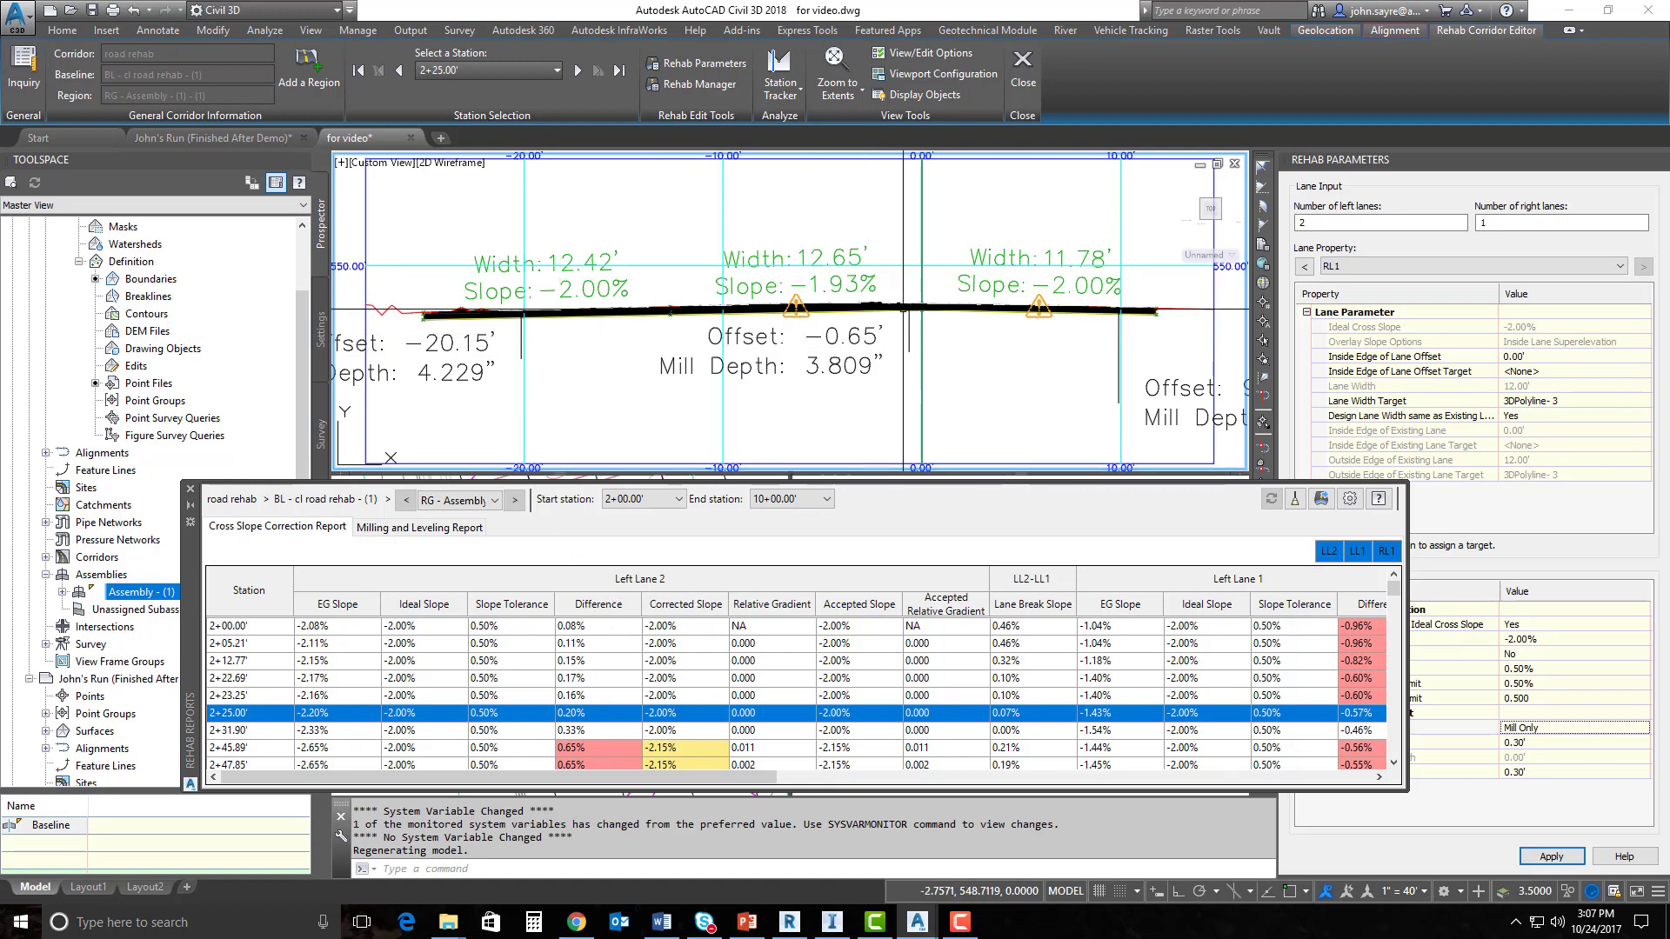
left_click(1356, 553)
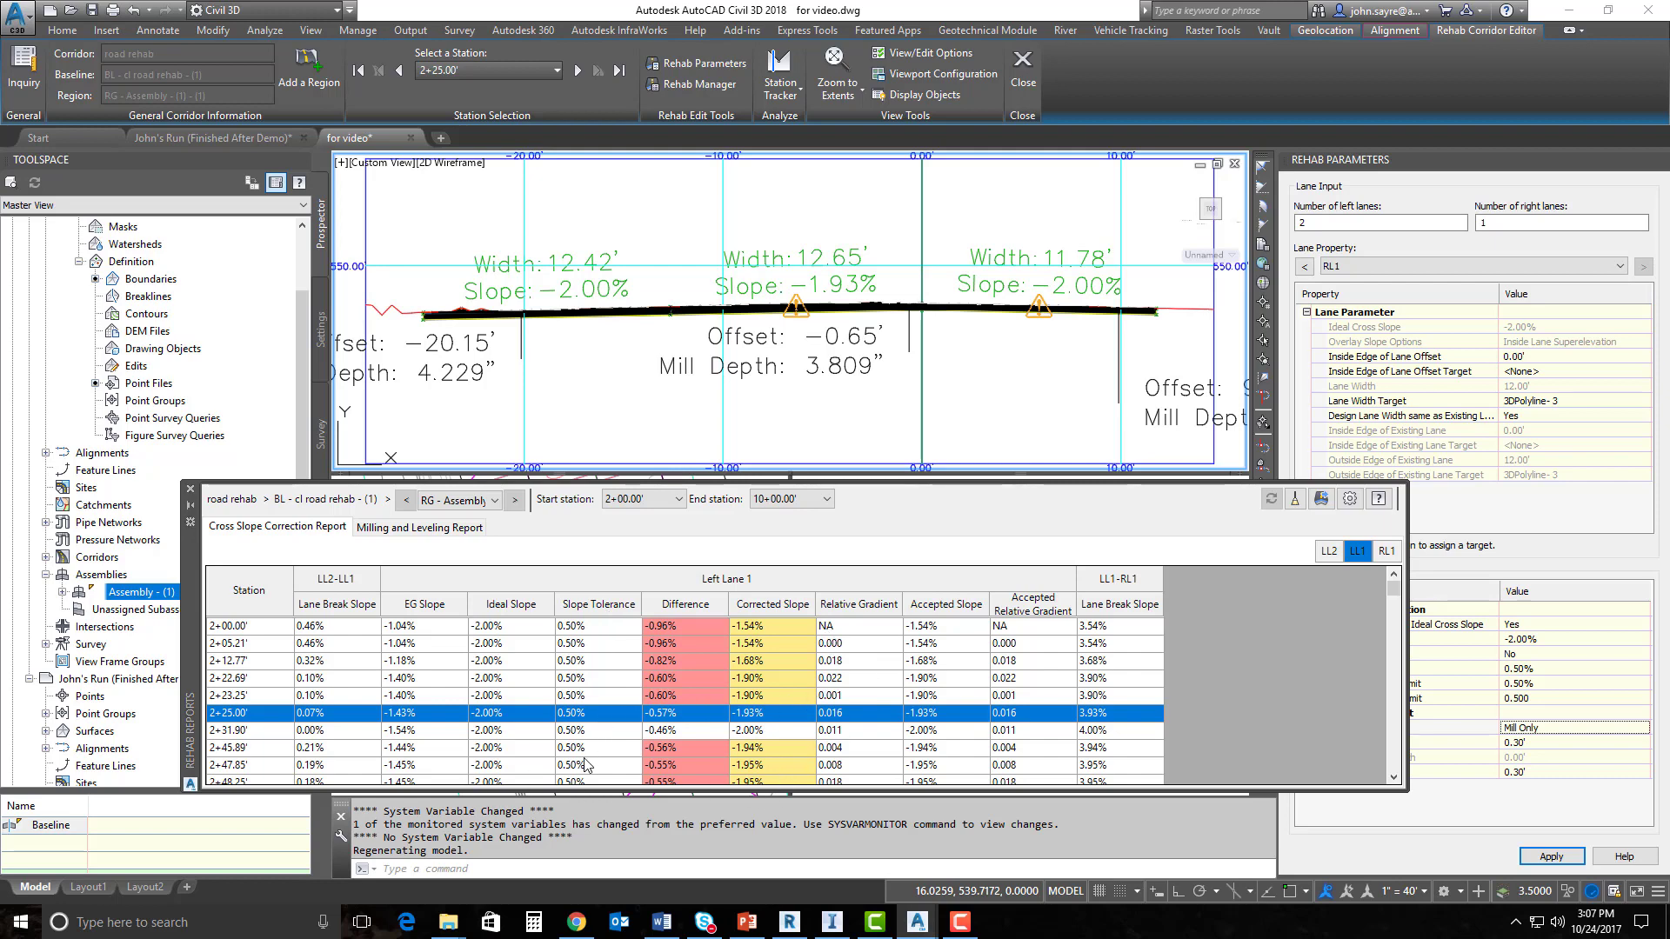
left_click(939, 713)
left_click_drag(940, 713, 878, 722)
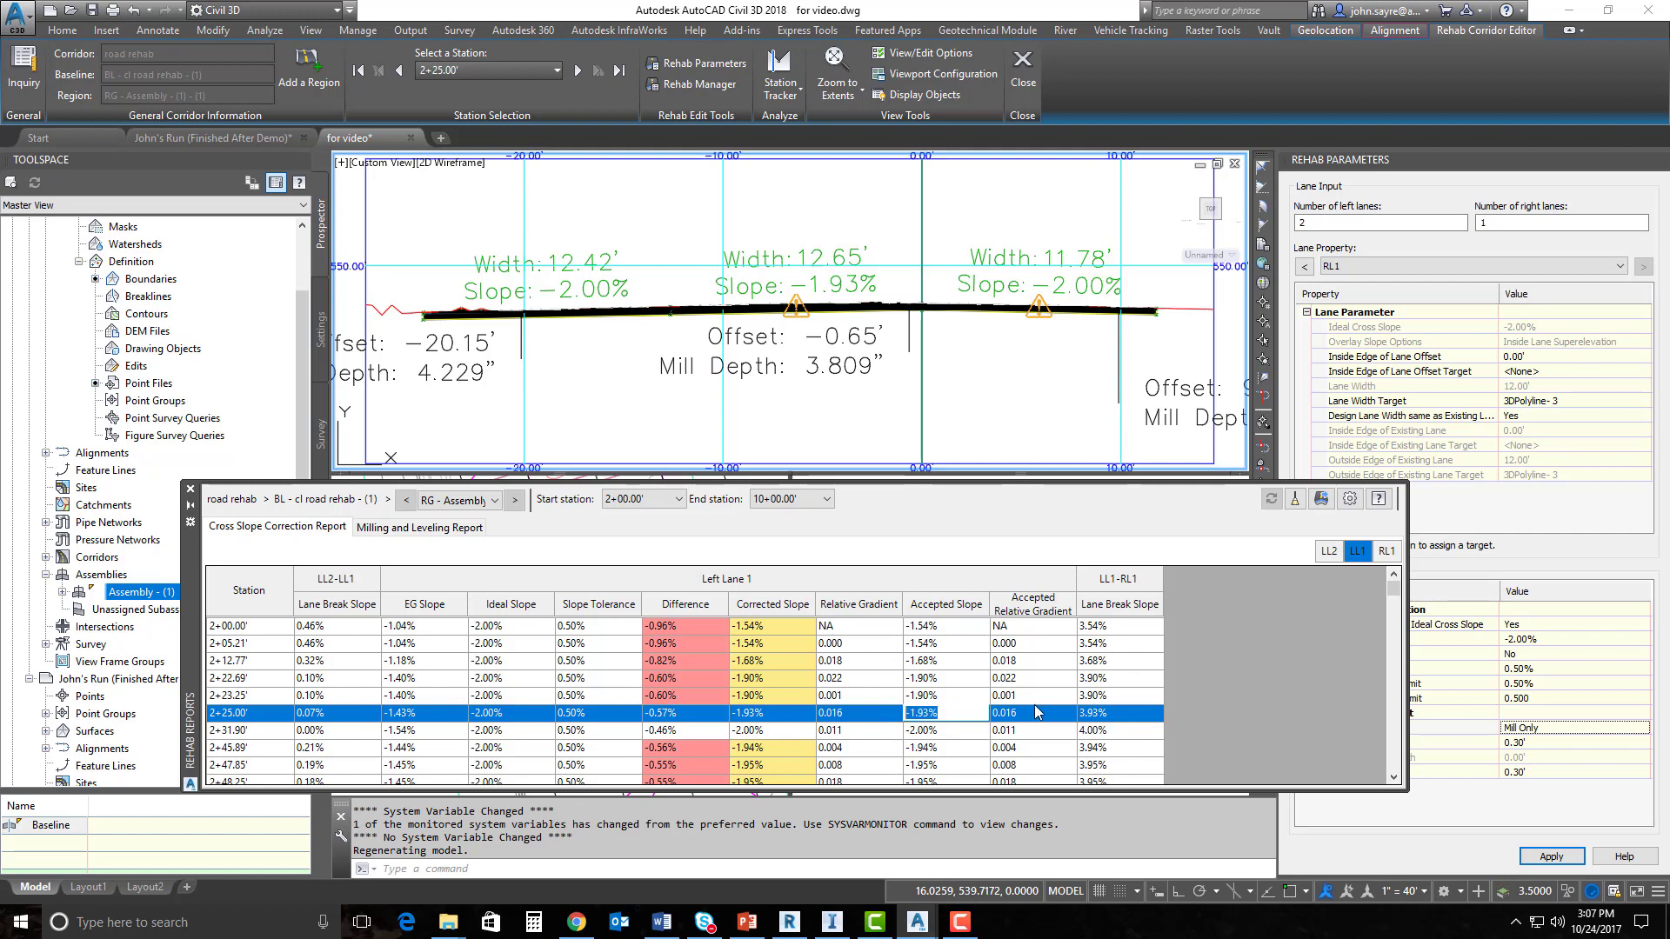
type("-2")
key("Return")
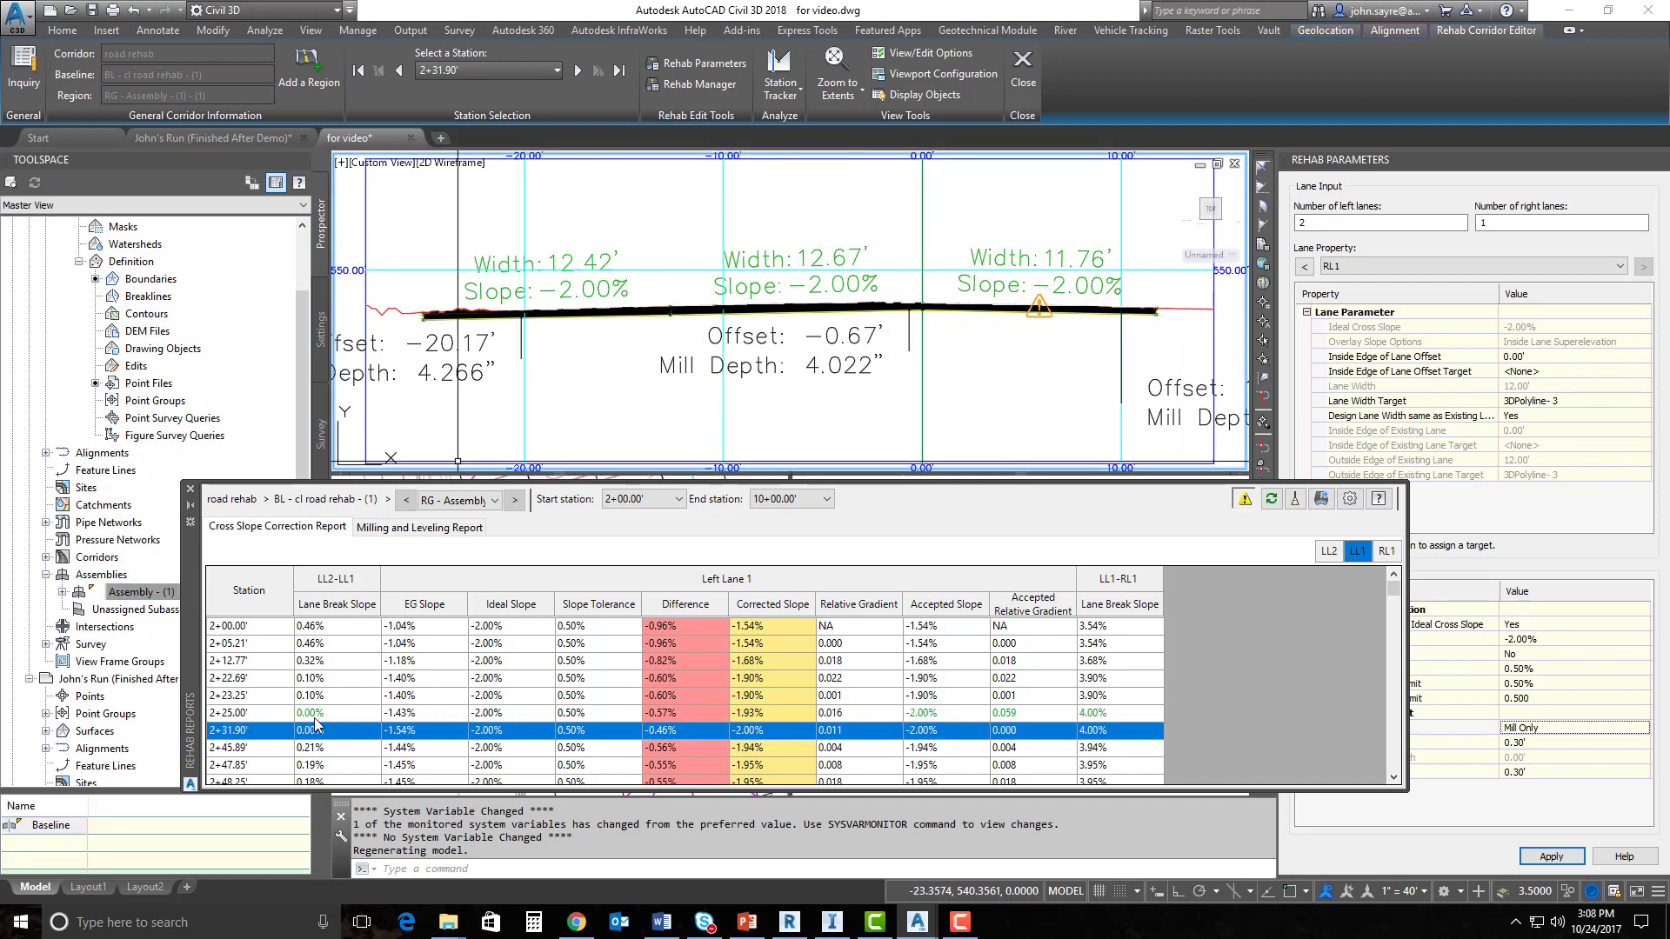
left_click(265, 720)
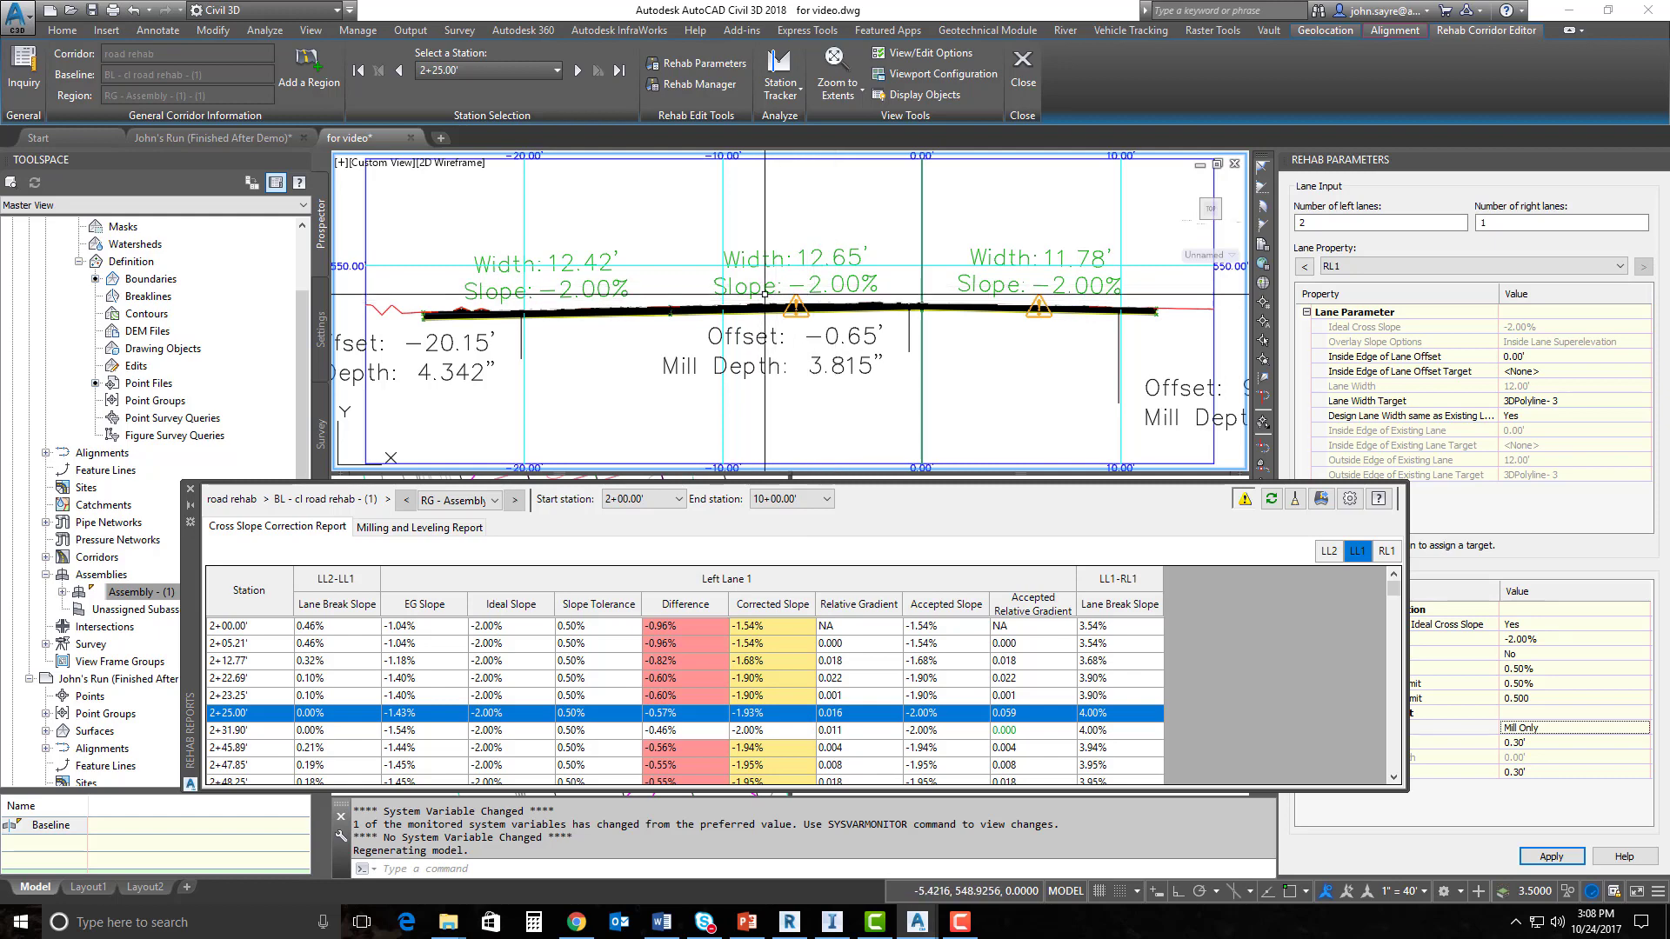
left_click(255, 731)
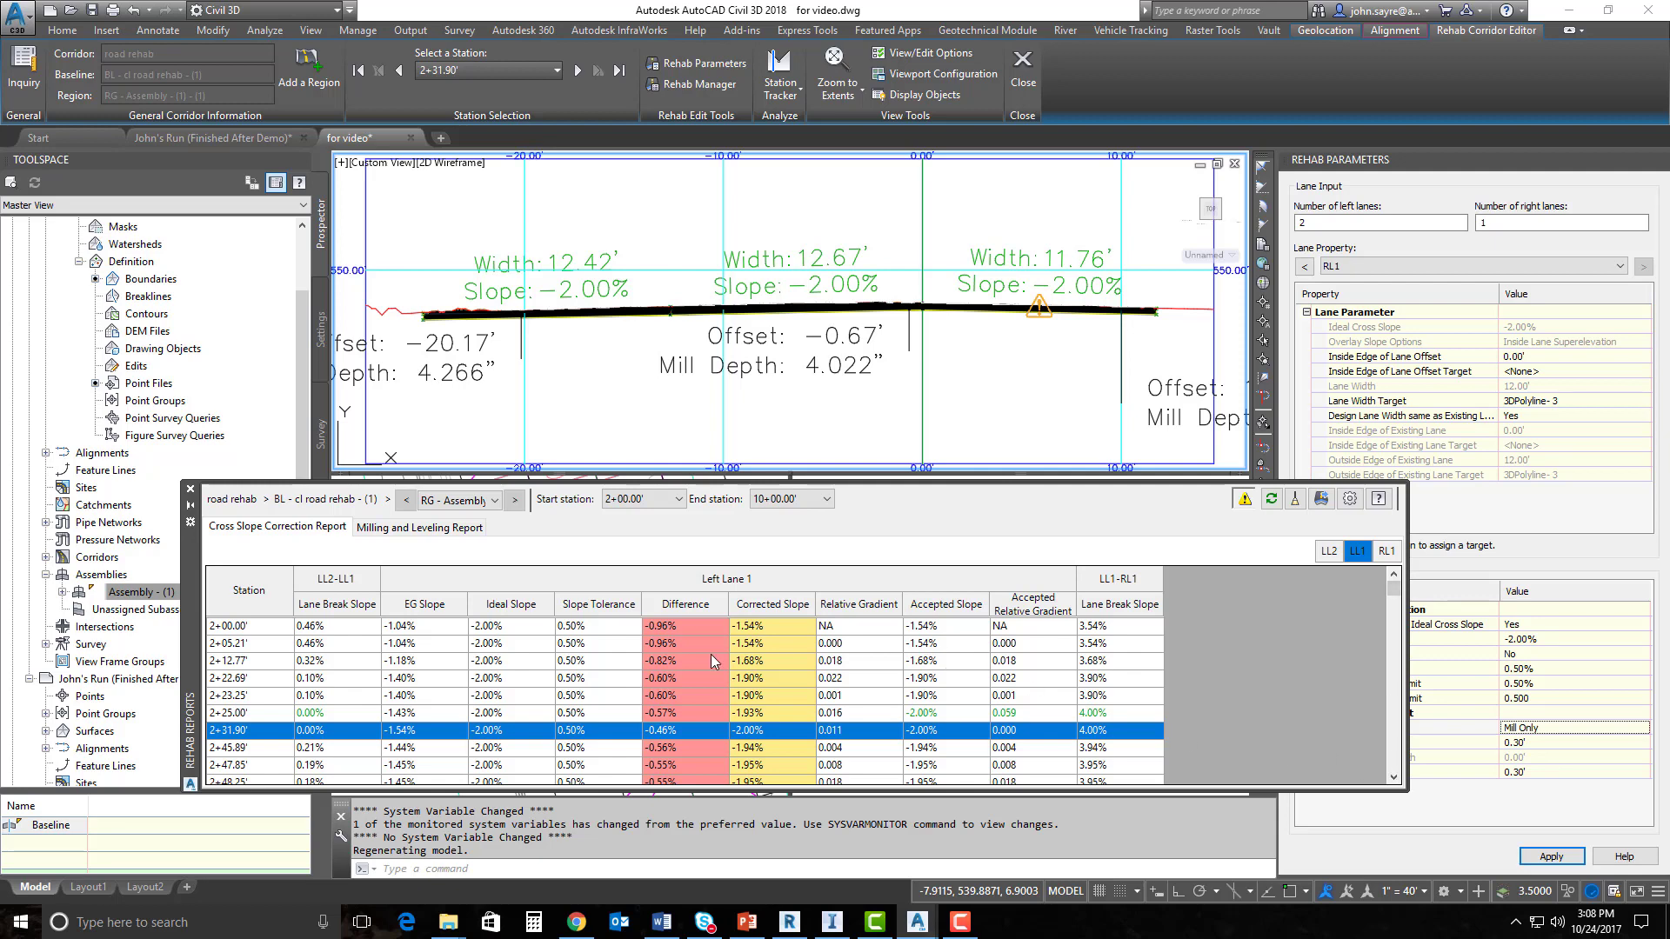
Set the Left Lane 1 accepted slope at station 2+65.47' to -2%.
left_click(1395, 776)
left_click(1395, 776)
left_click(1395, 776)
left_click(1395, 776)
left_click(1395, 776)
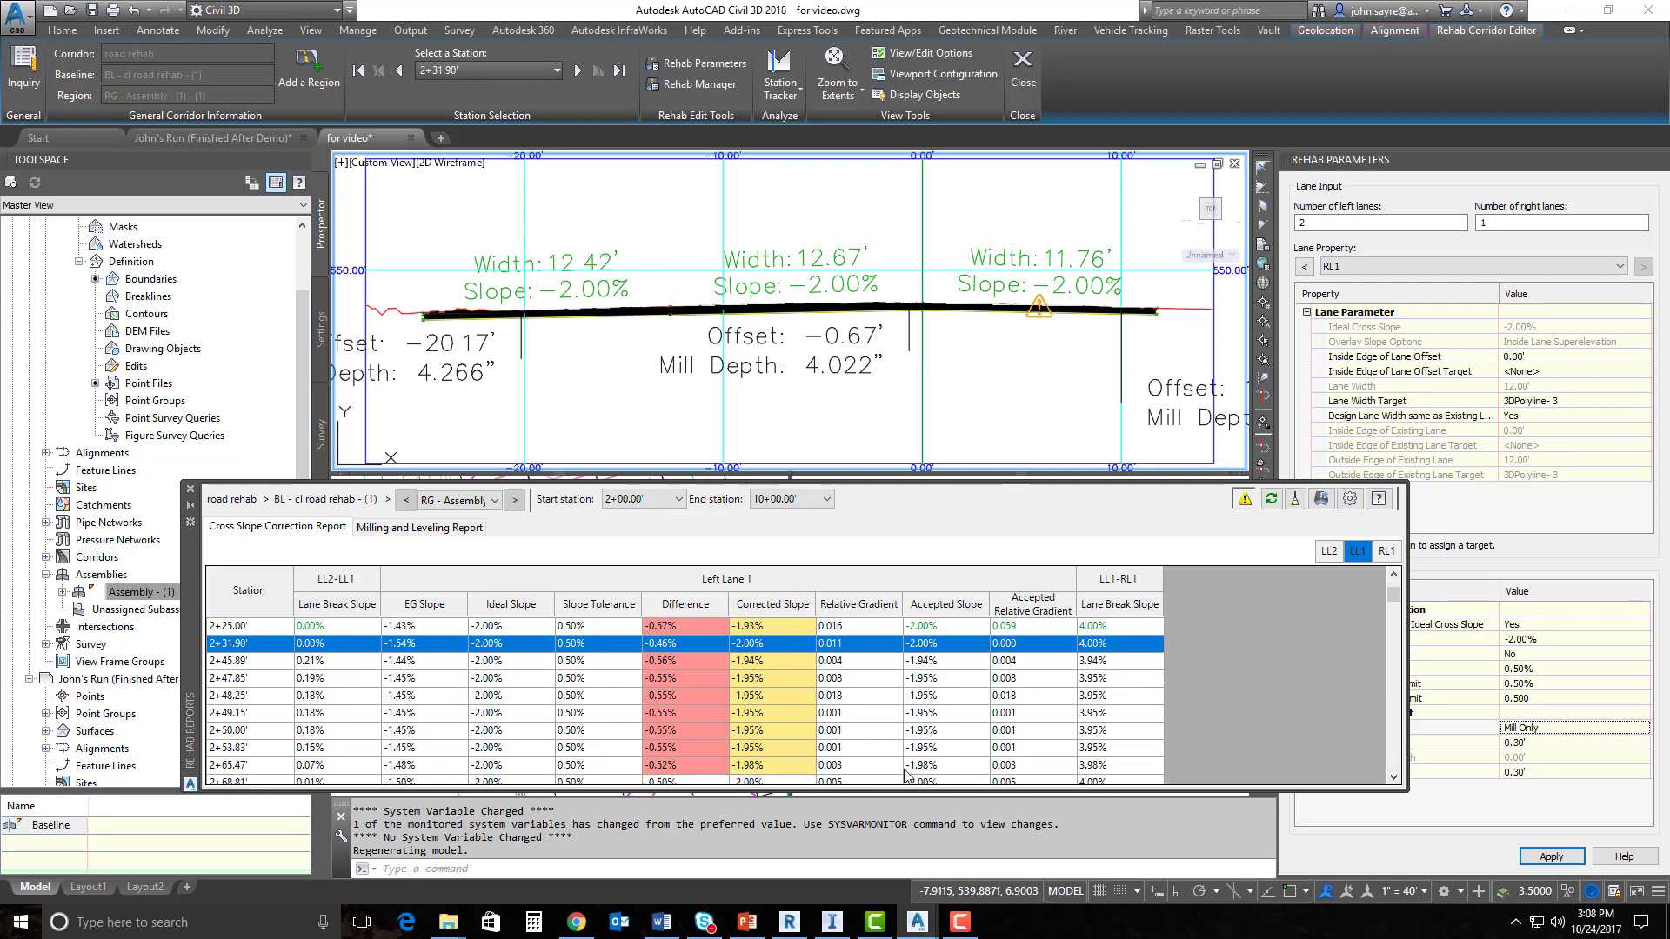
left_click(247, 766)
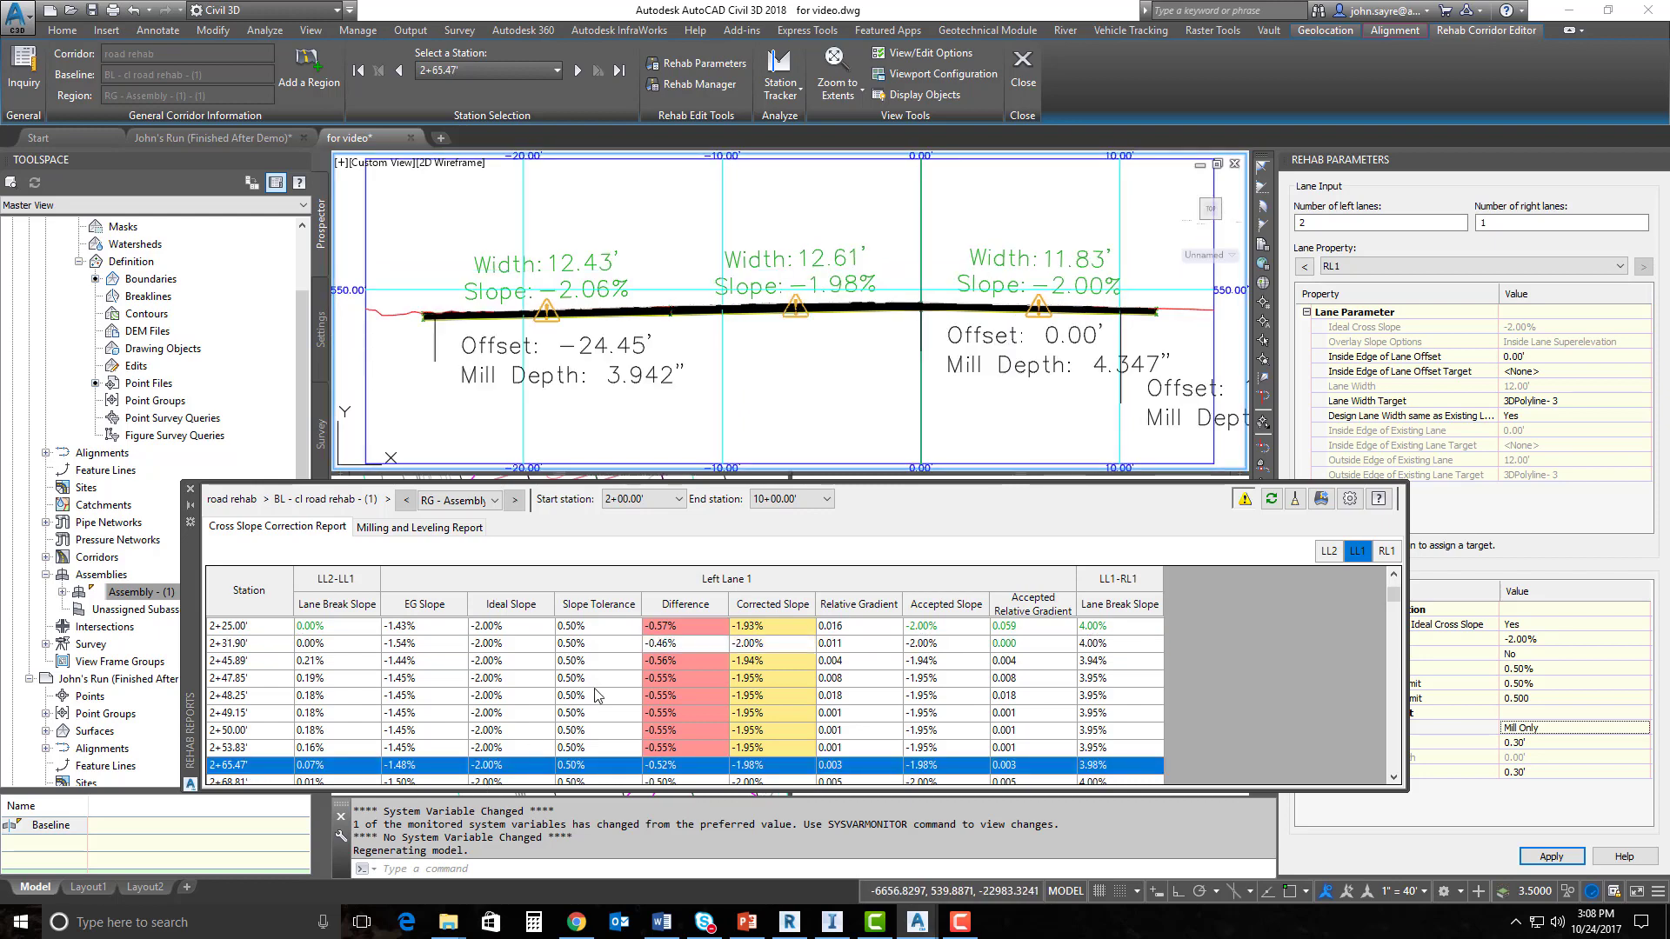
double_click(946, 769)
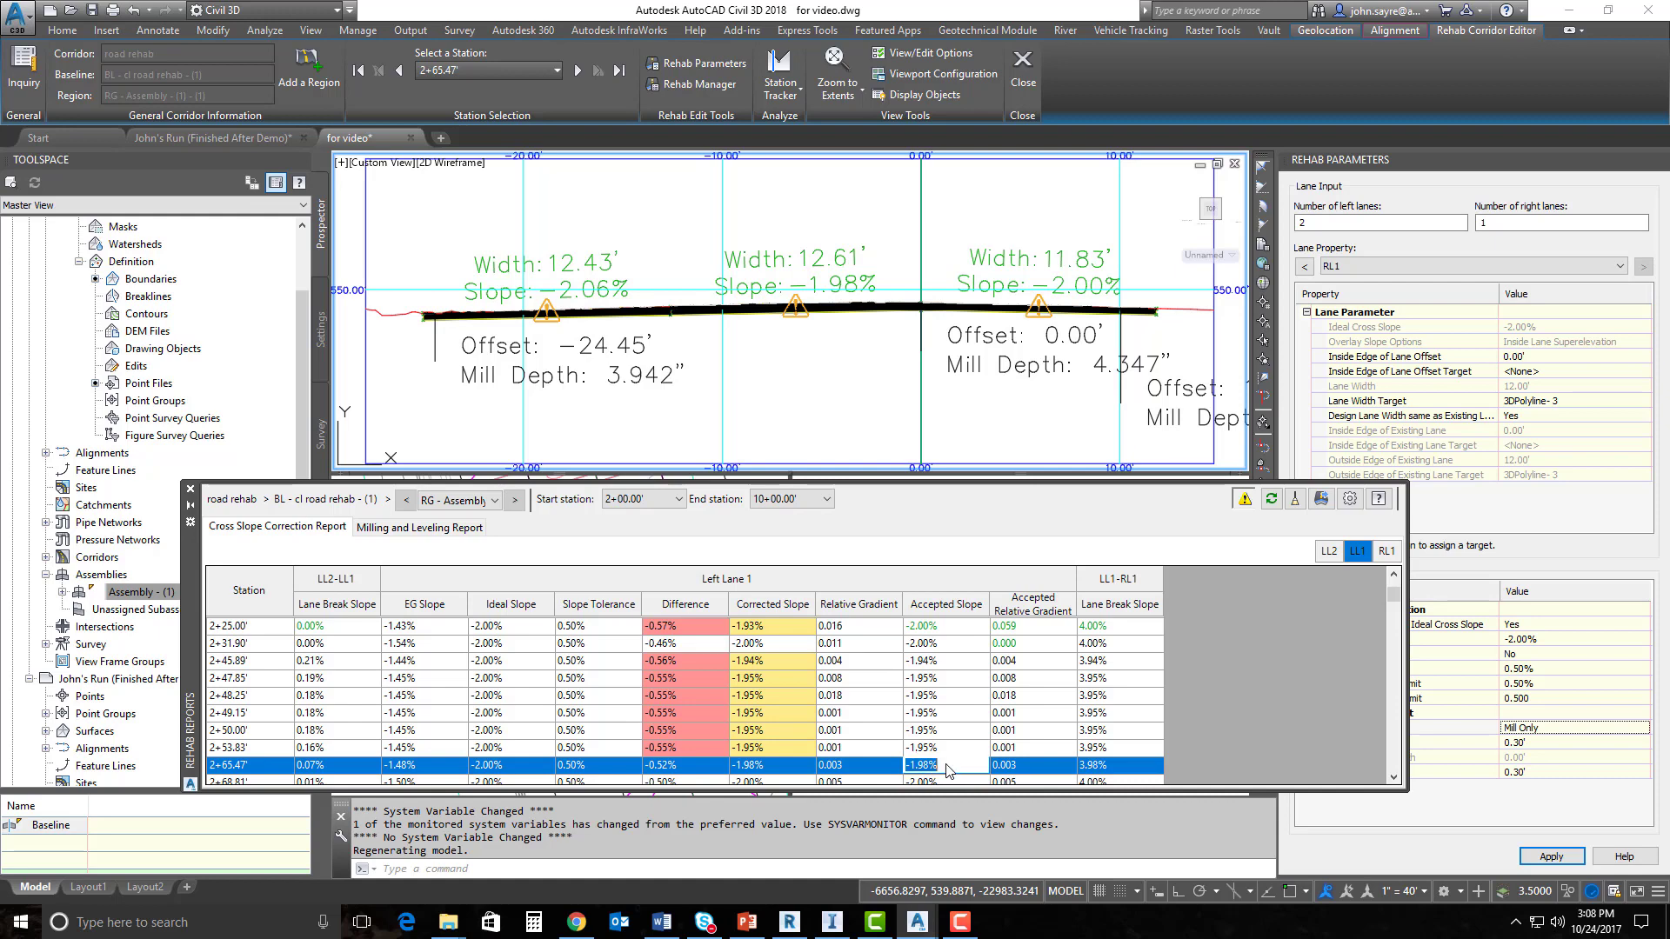
type("-2")
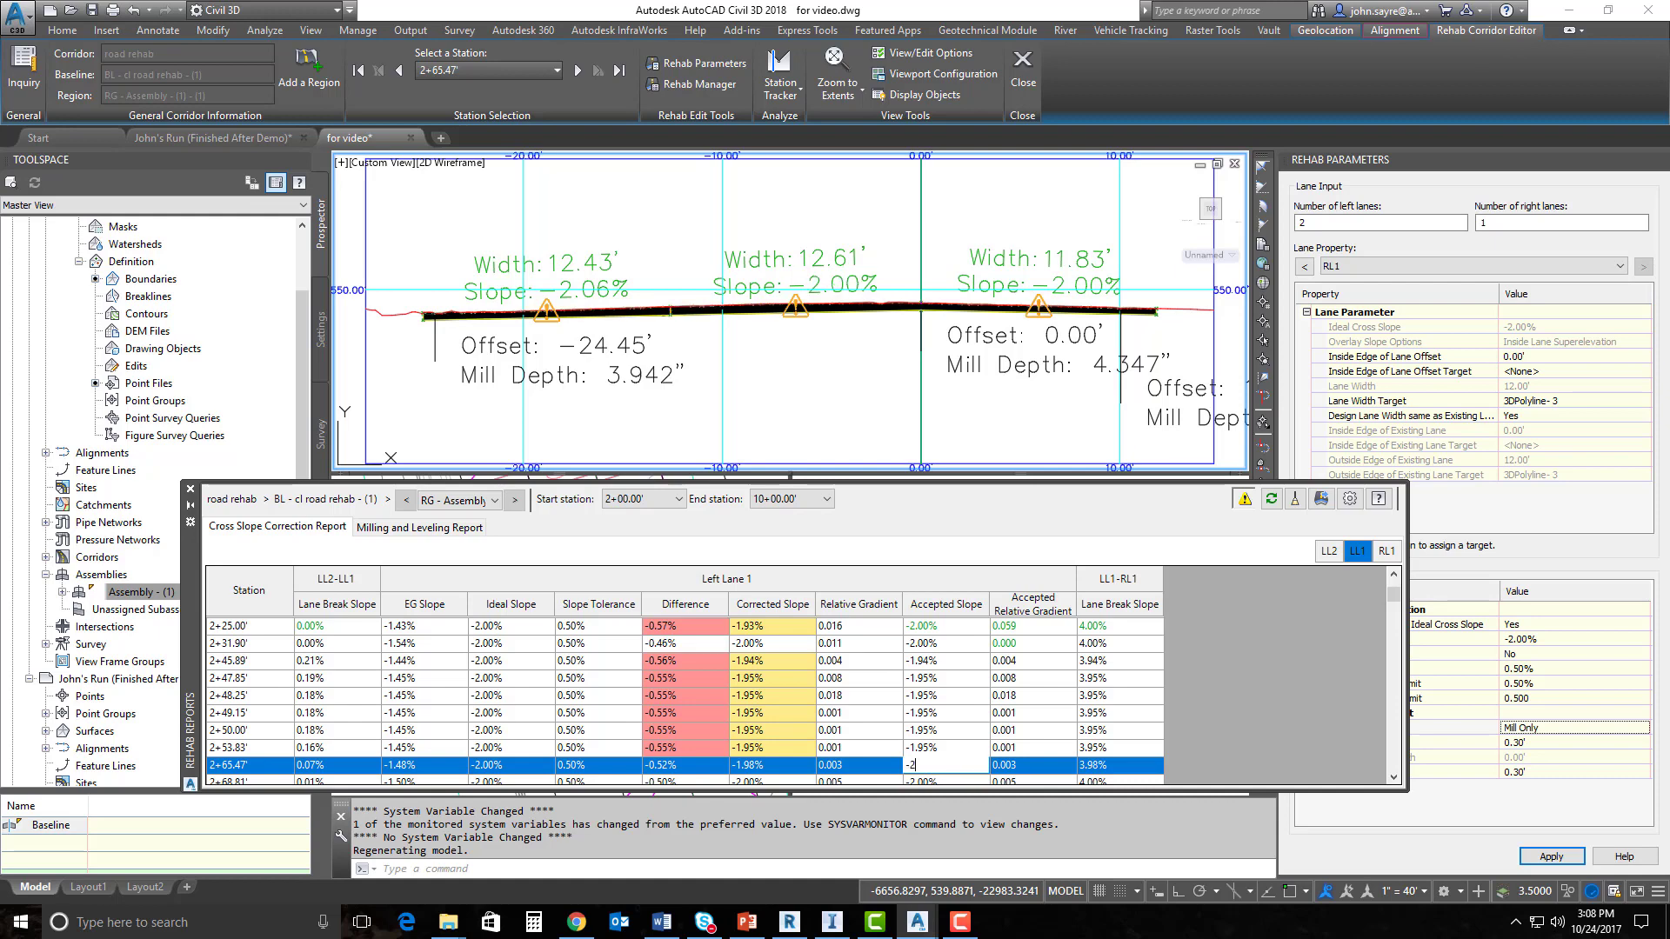
key("Return")
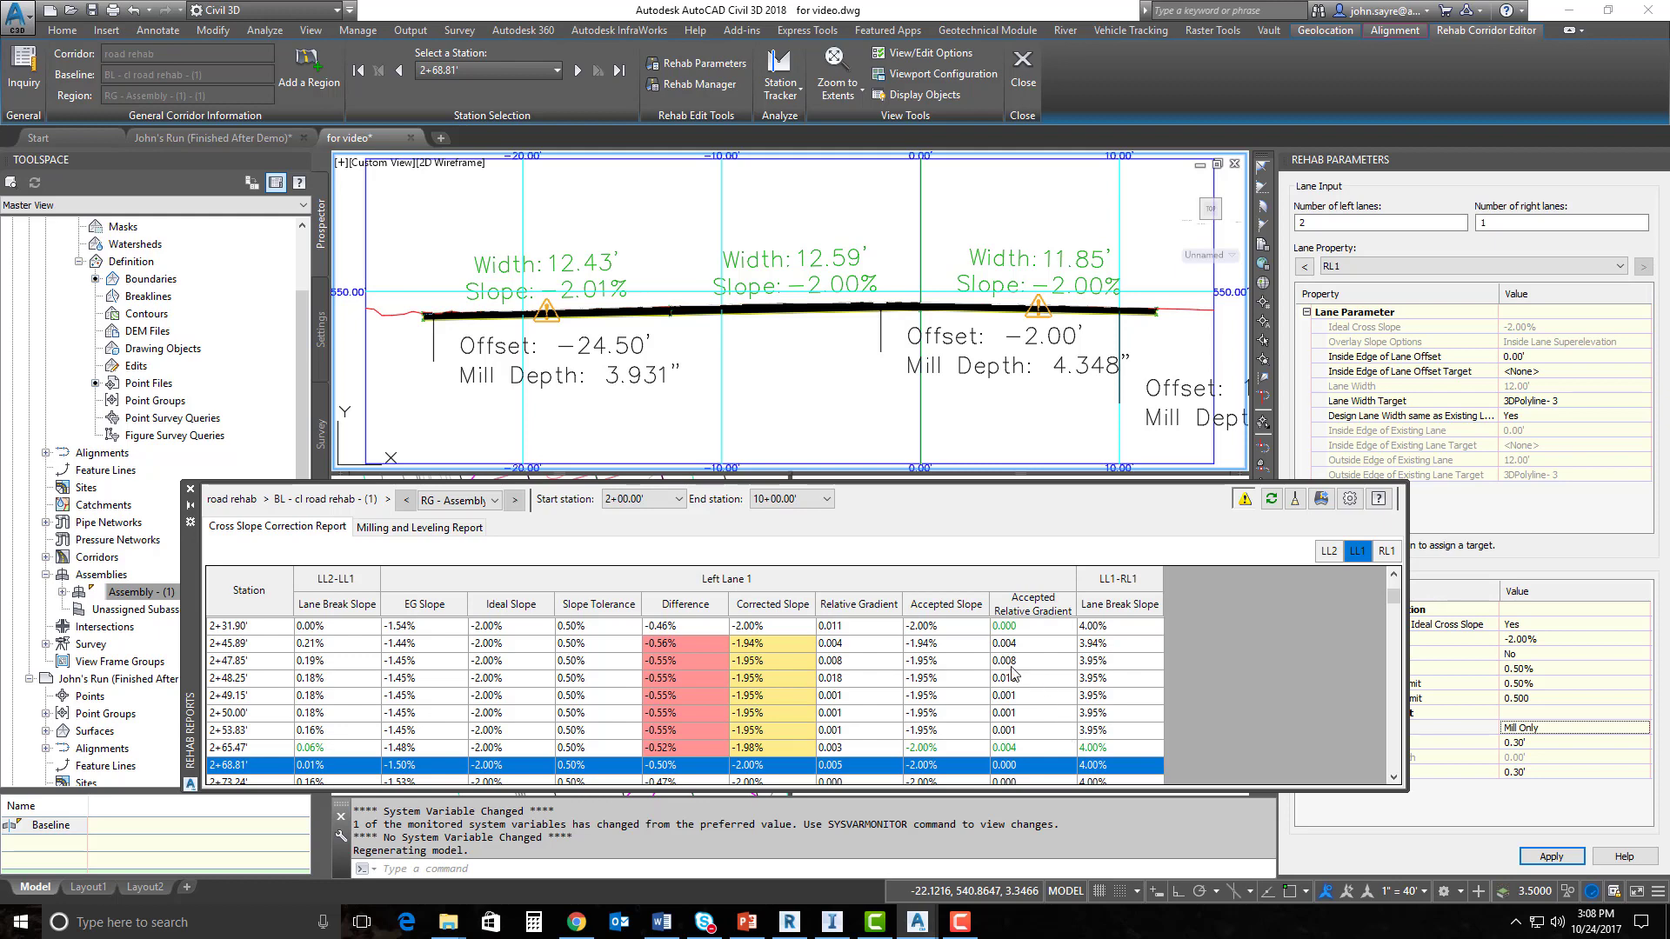
Enlarge the Milling and Leveling Report and export it as an XML report file named Demo in the Test Data folder.
left_click(434, 528)
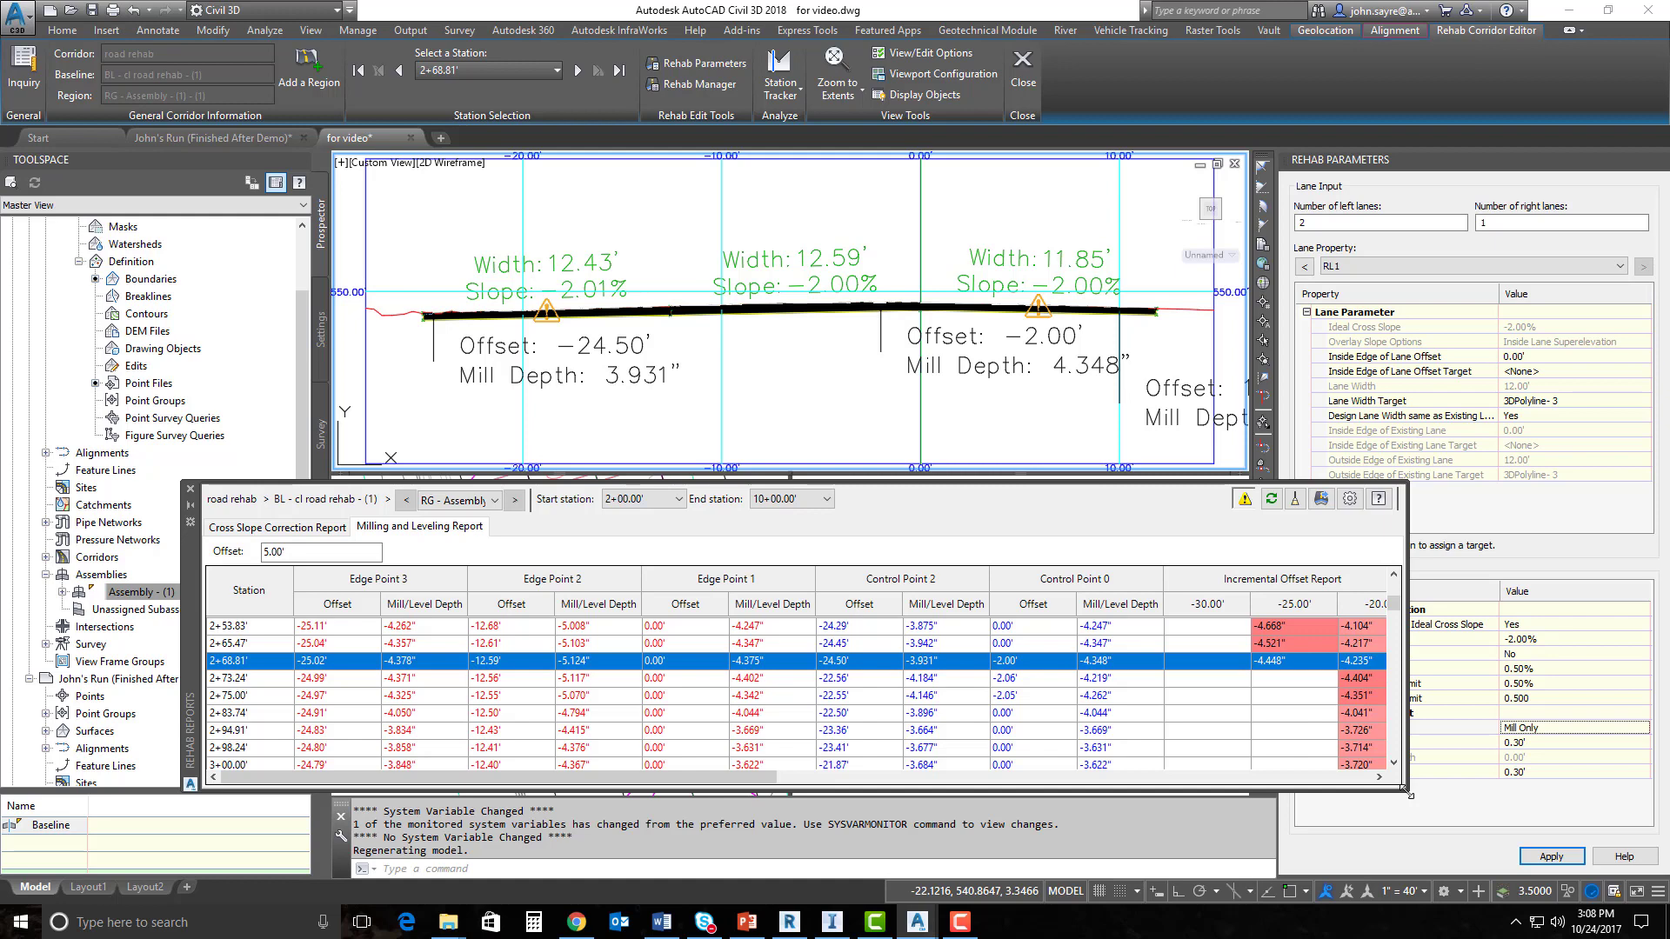
left_click_drag(1409, 794, 1405, 842)
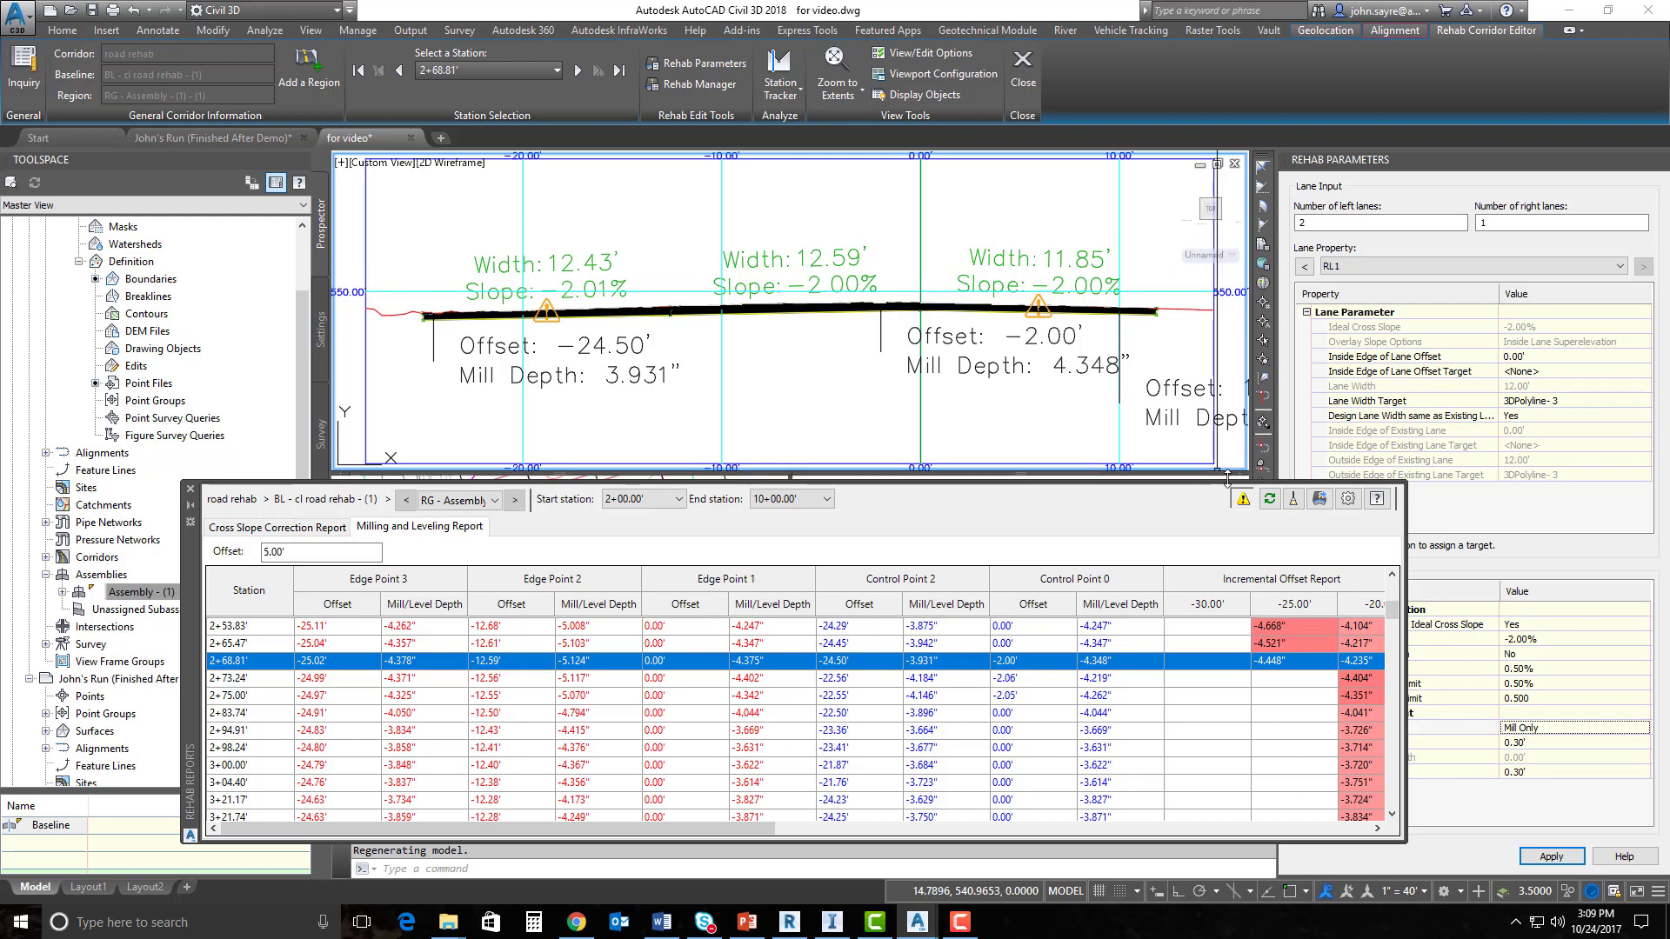
left_click(1320, 503)
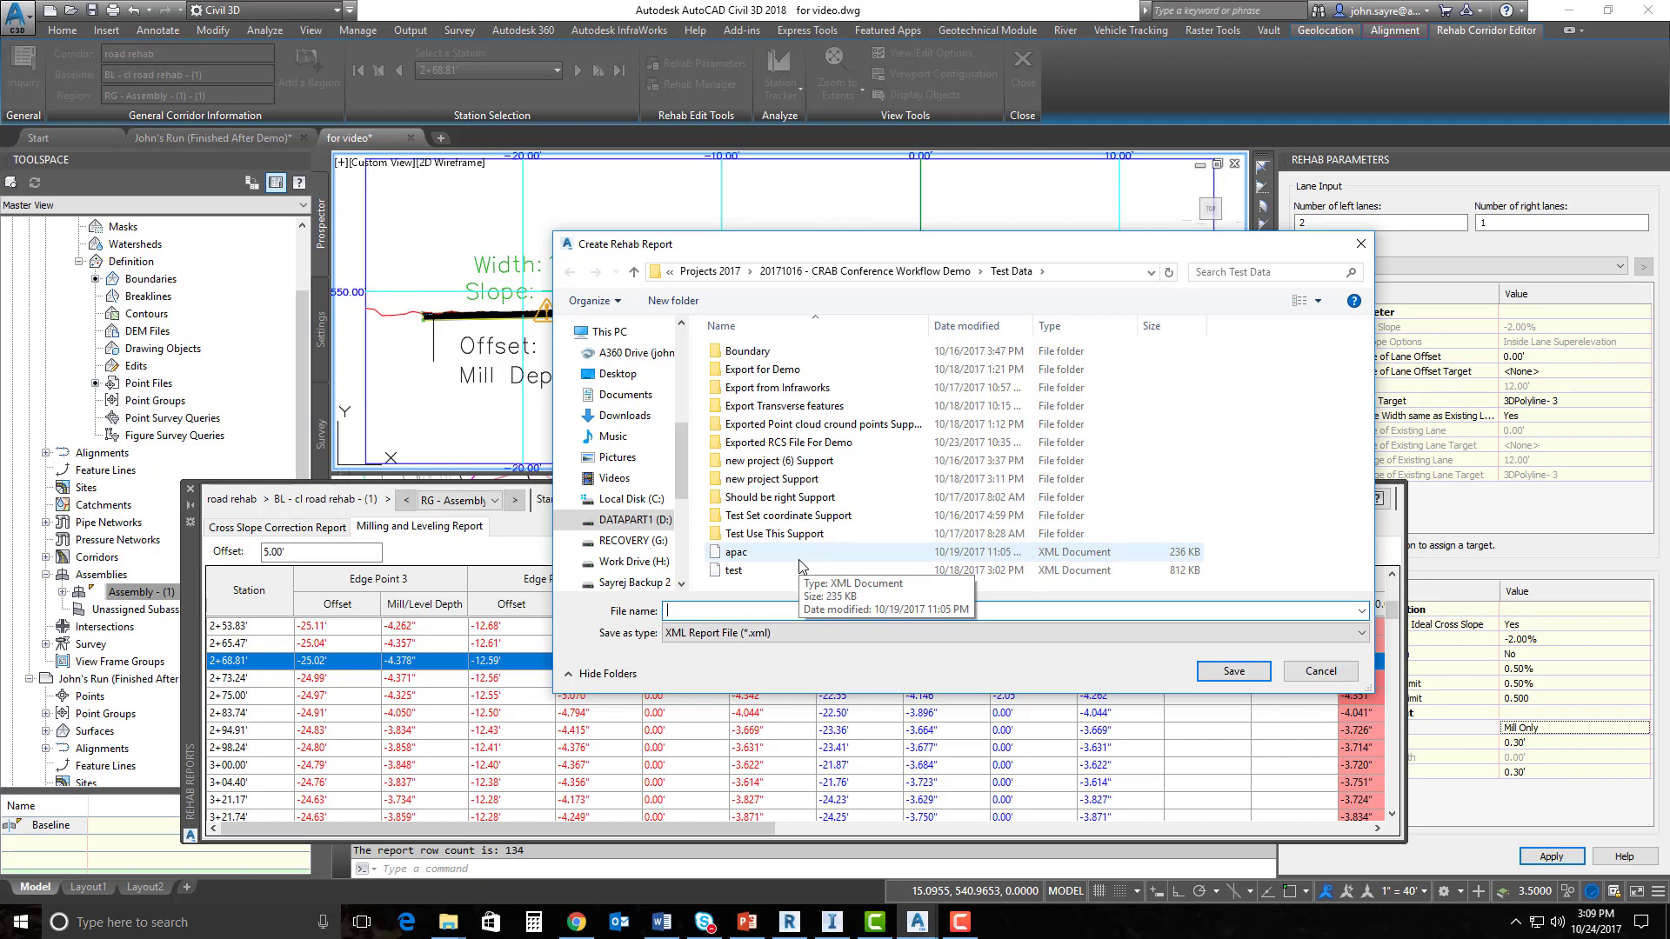
type("Demo")
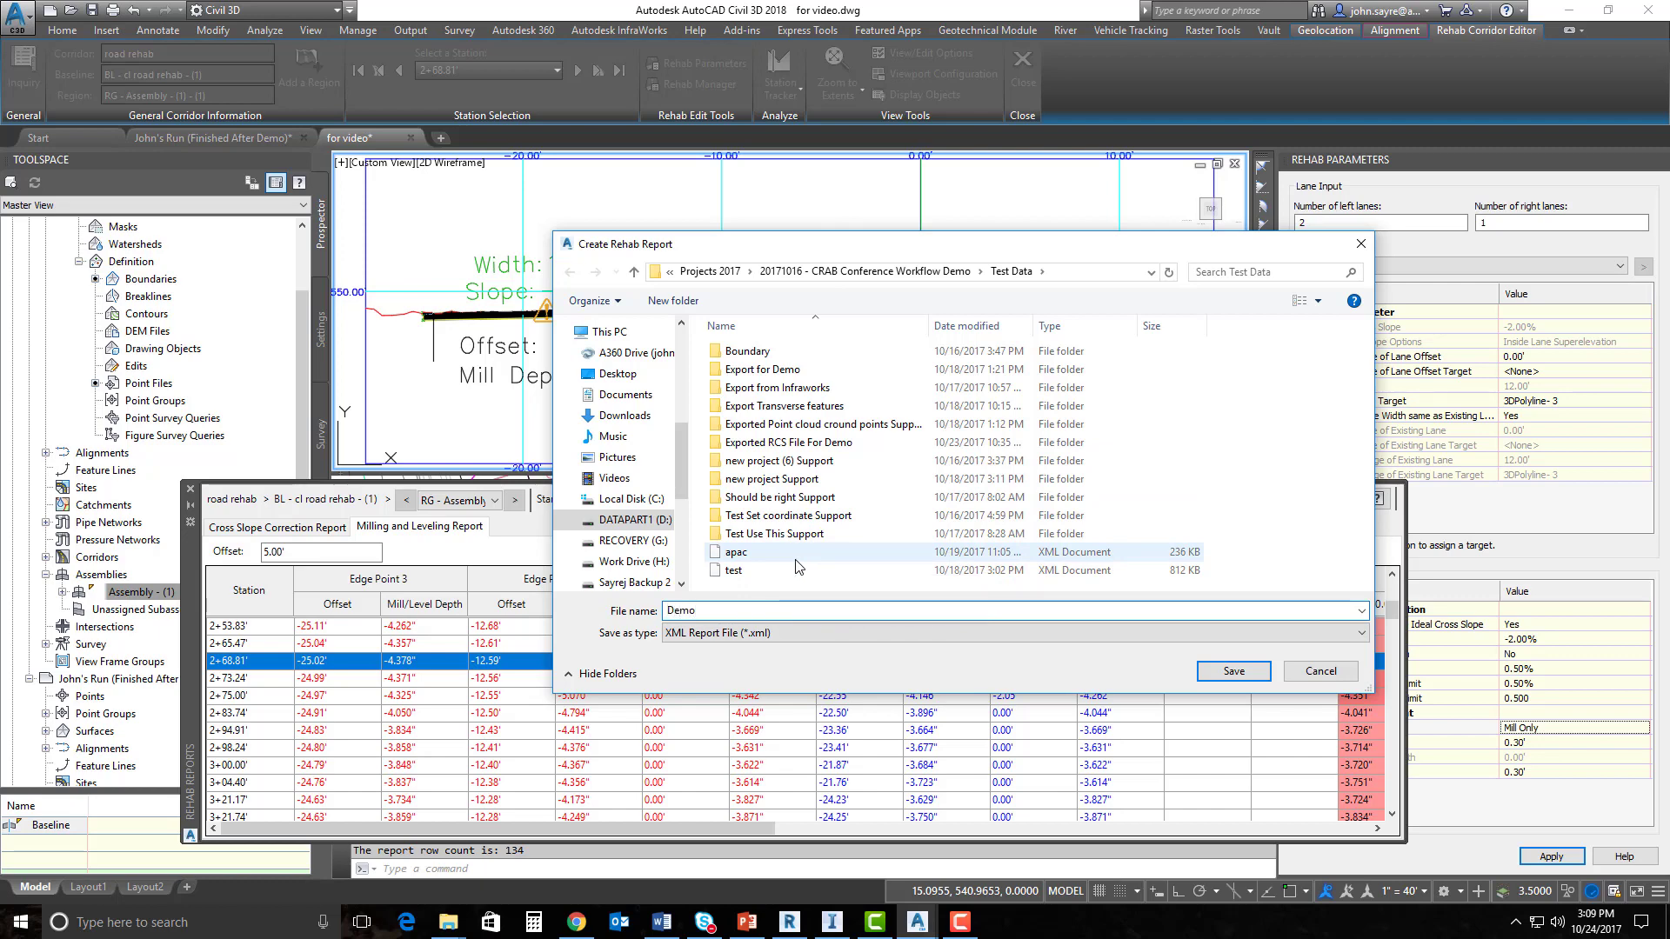
left_click(1245, 675)
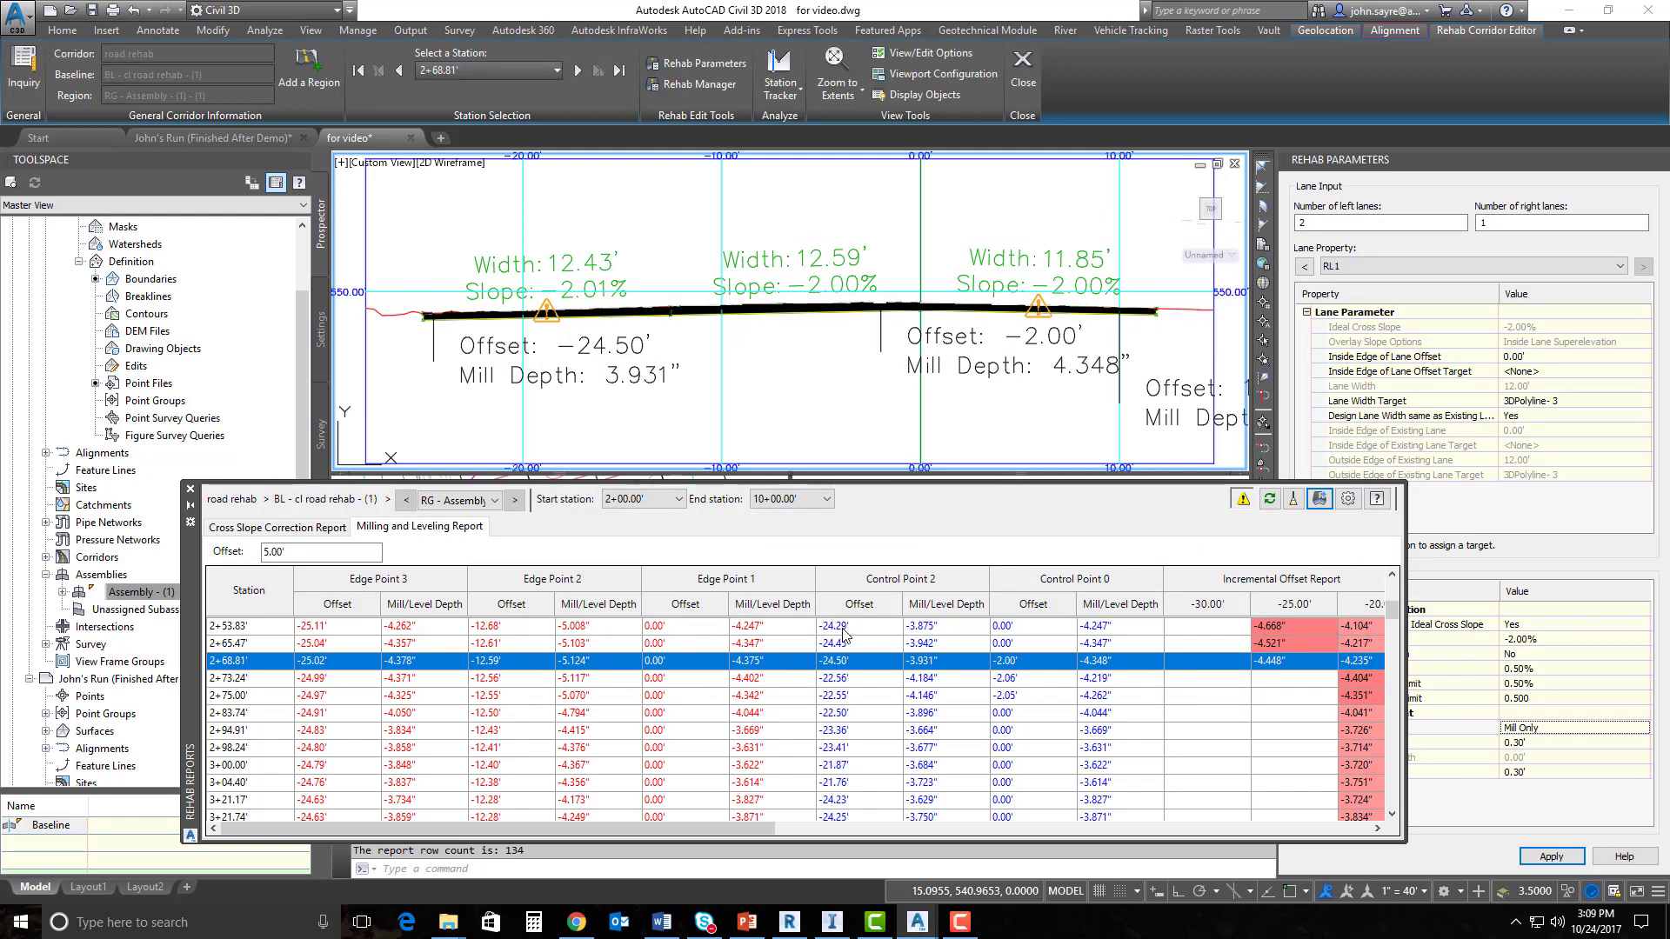
Open the exported Demo XML report from the Test Data folder, review its mill and level depths, and close it without saving again.
left_click(1320, 498)
right_click(757, 567)
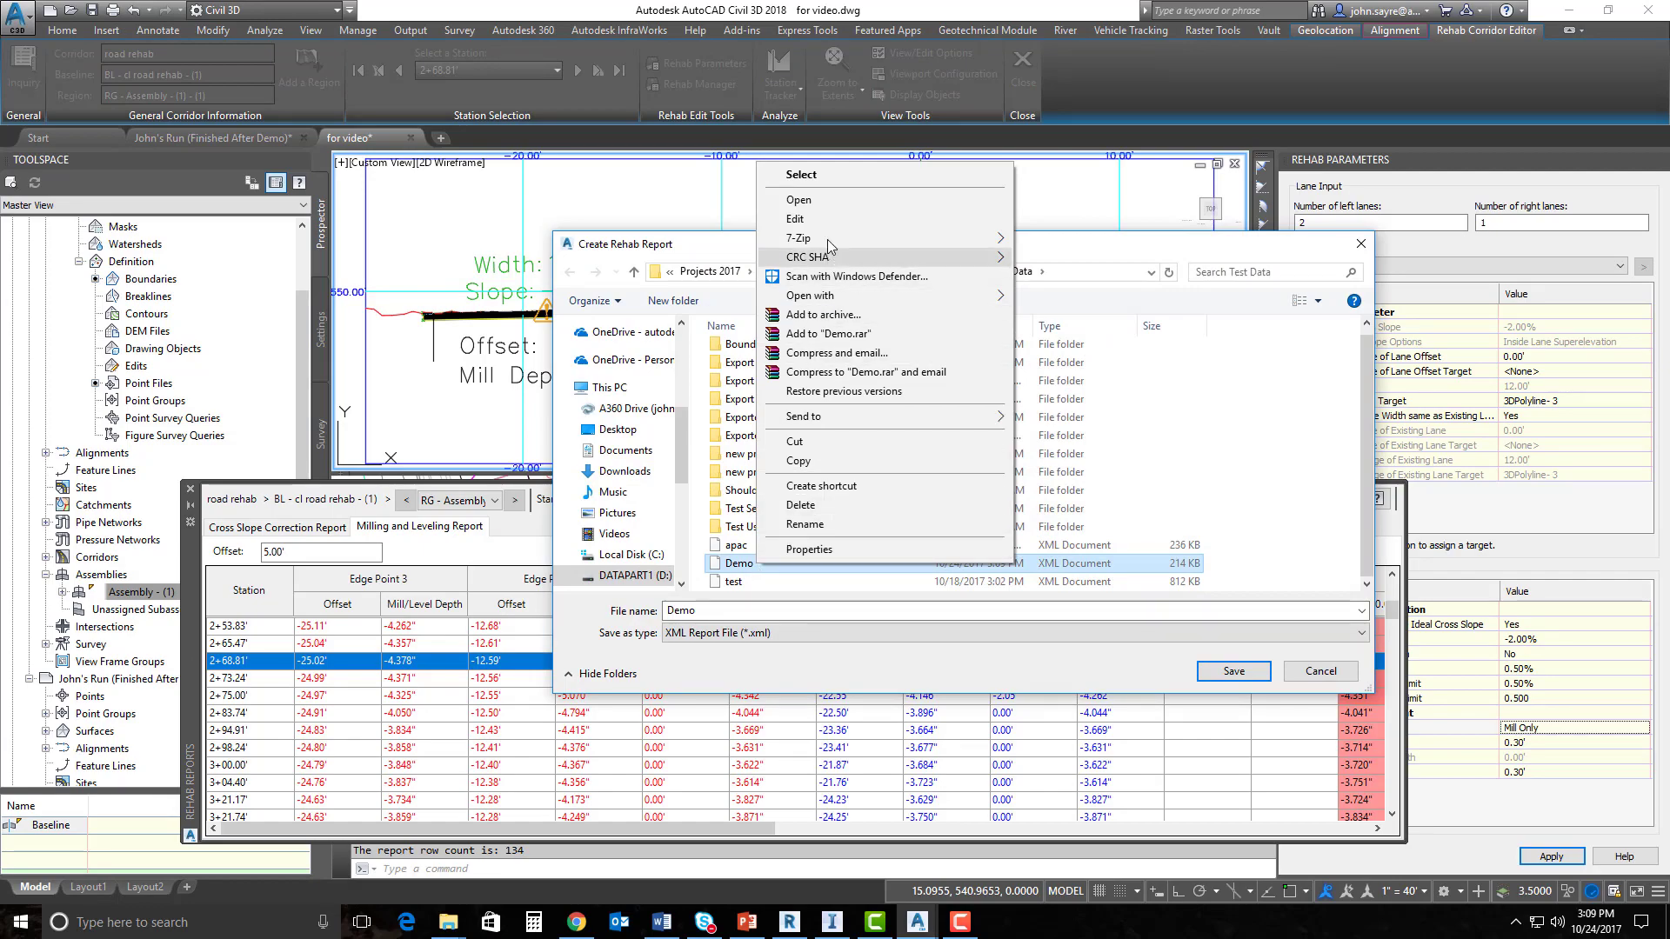
left_click(831, 196)
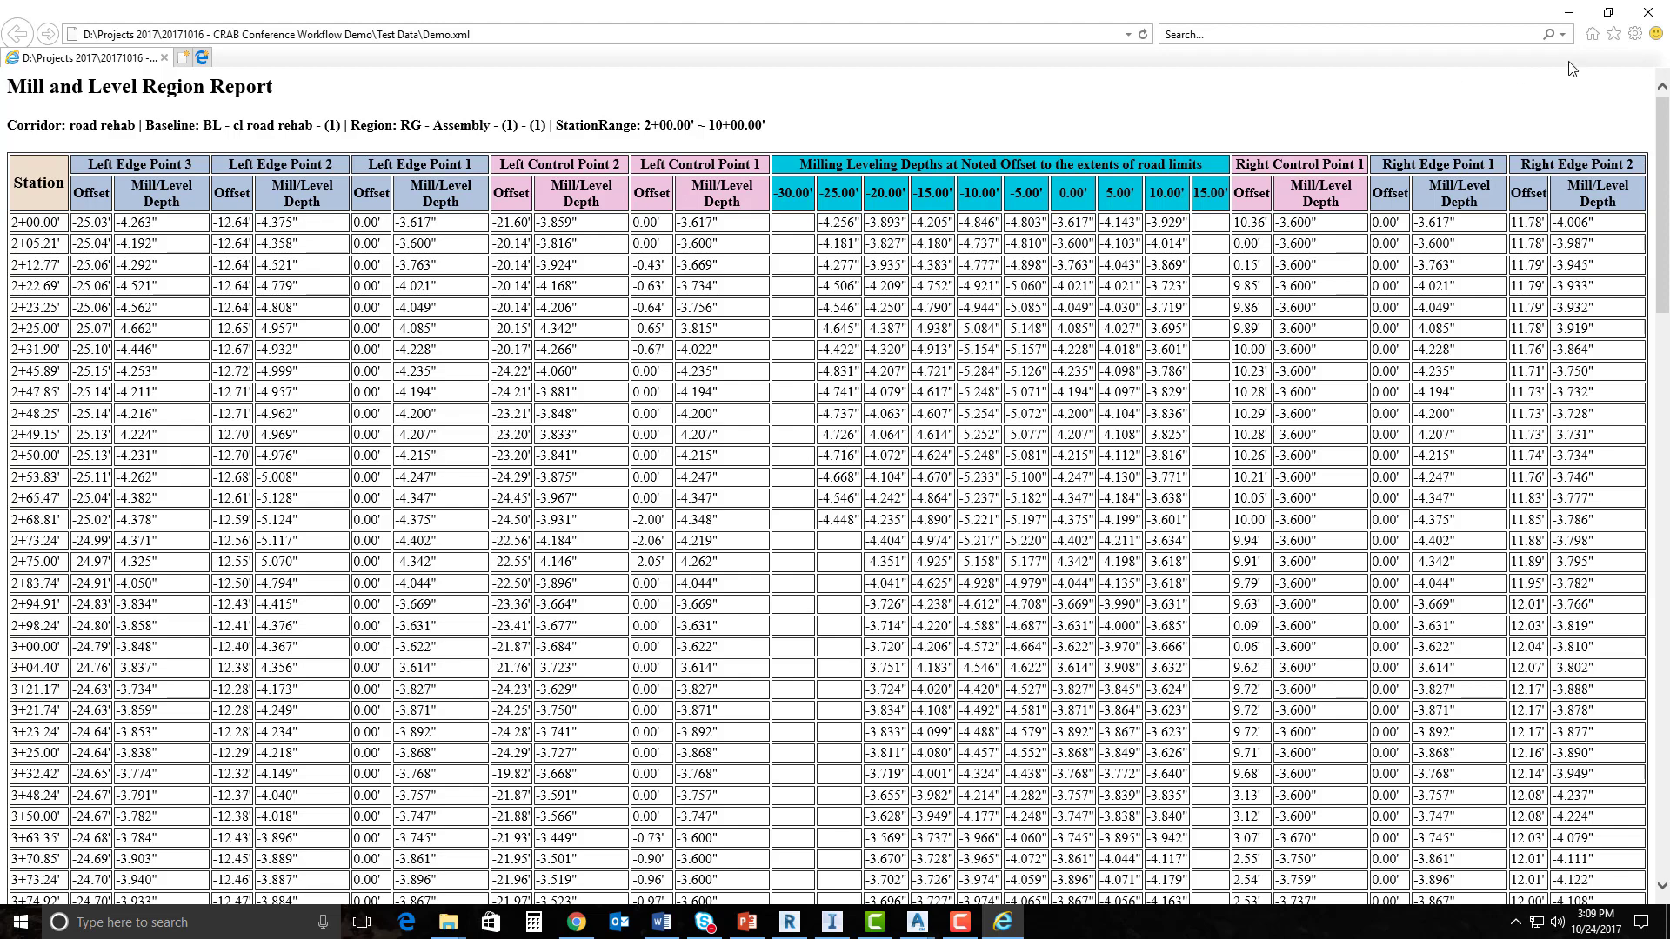
left_click(1648, 15)
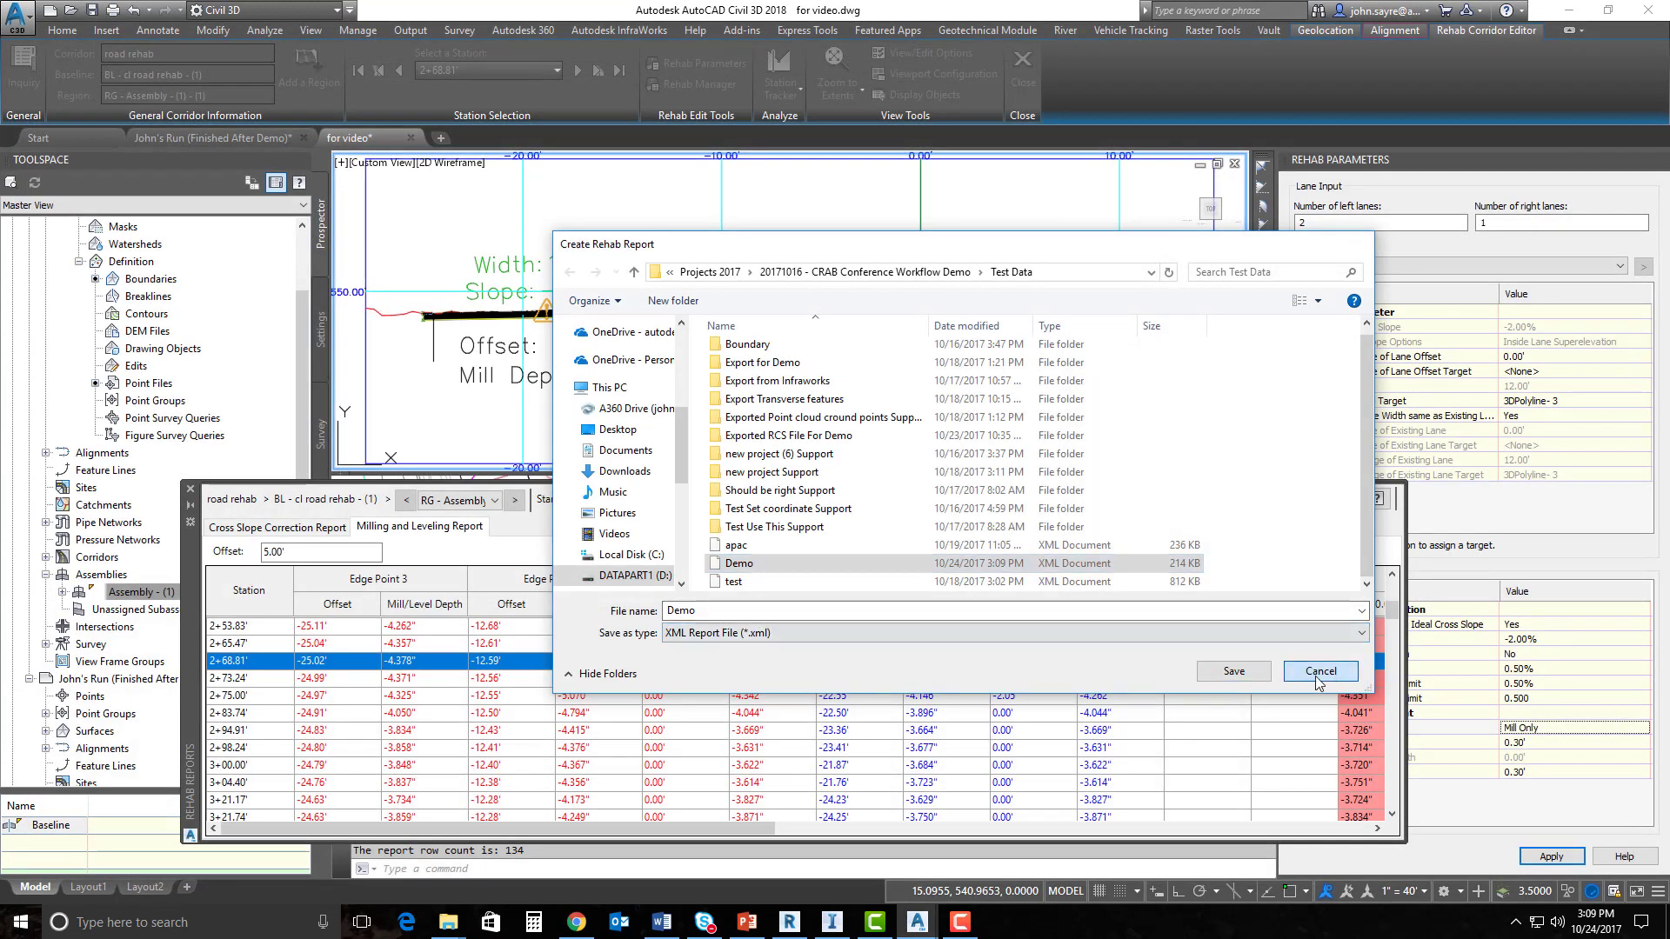
left_click(1320, 671)
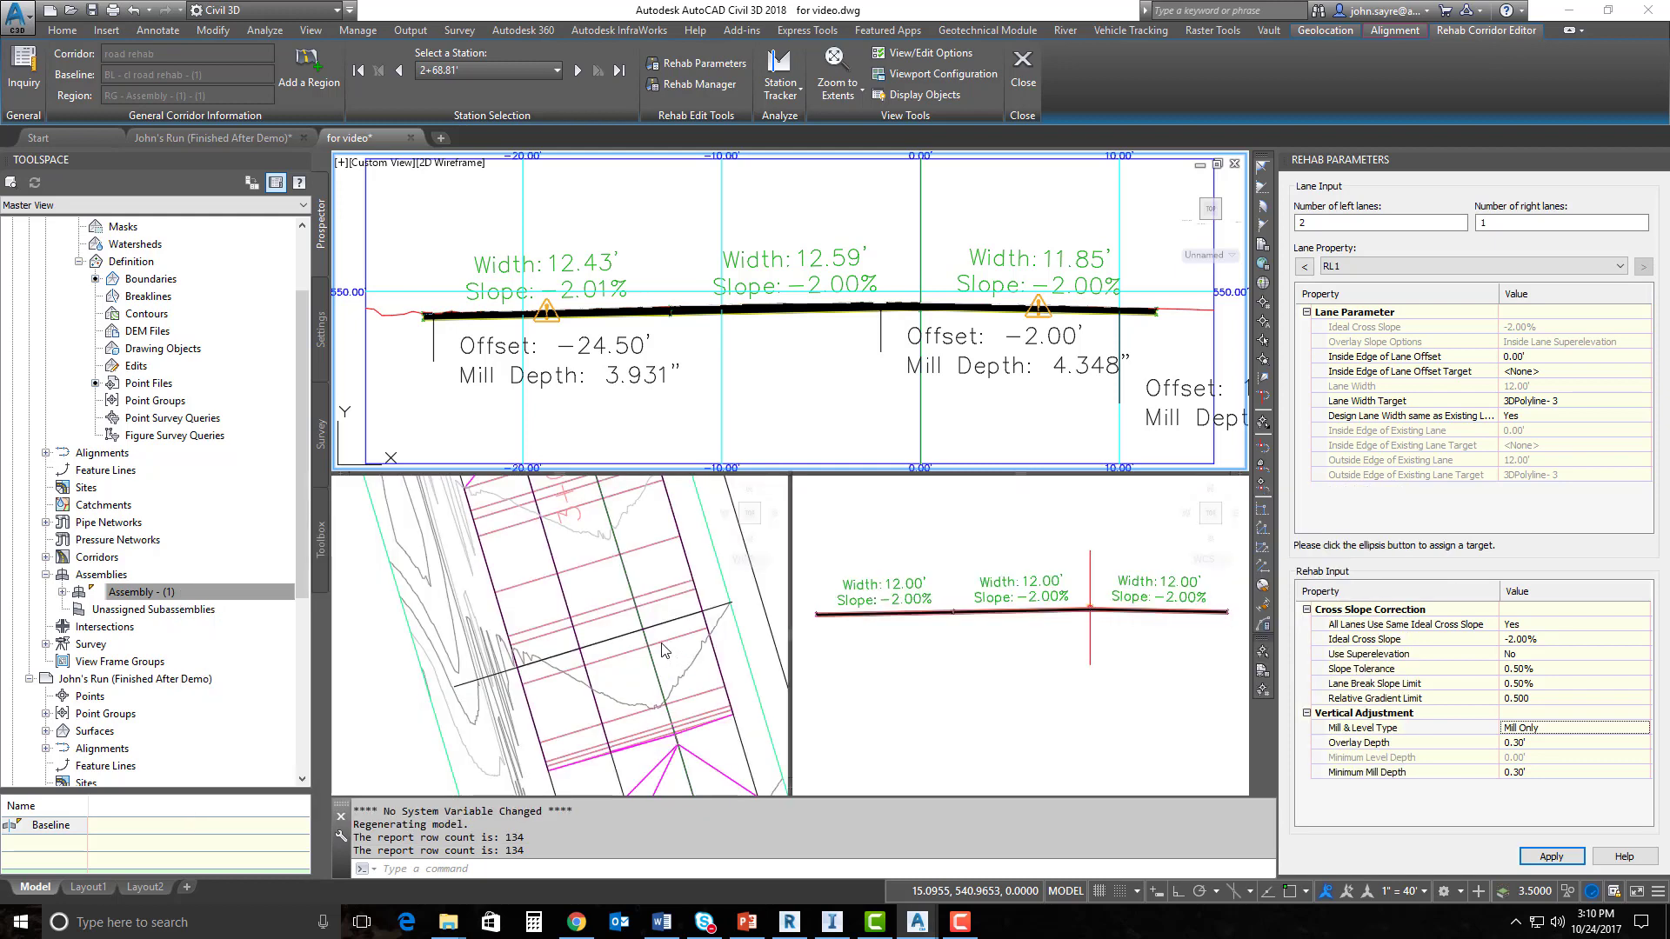
left_click(620, 616)
scroll(616, 613, "up", 2)
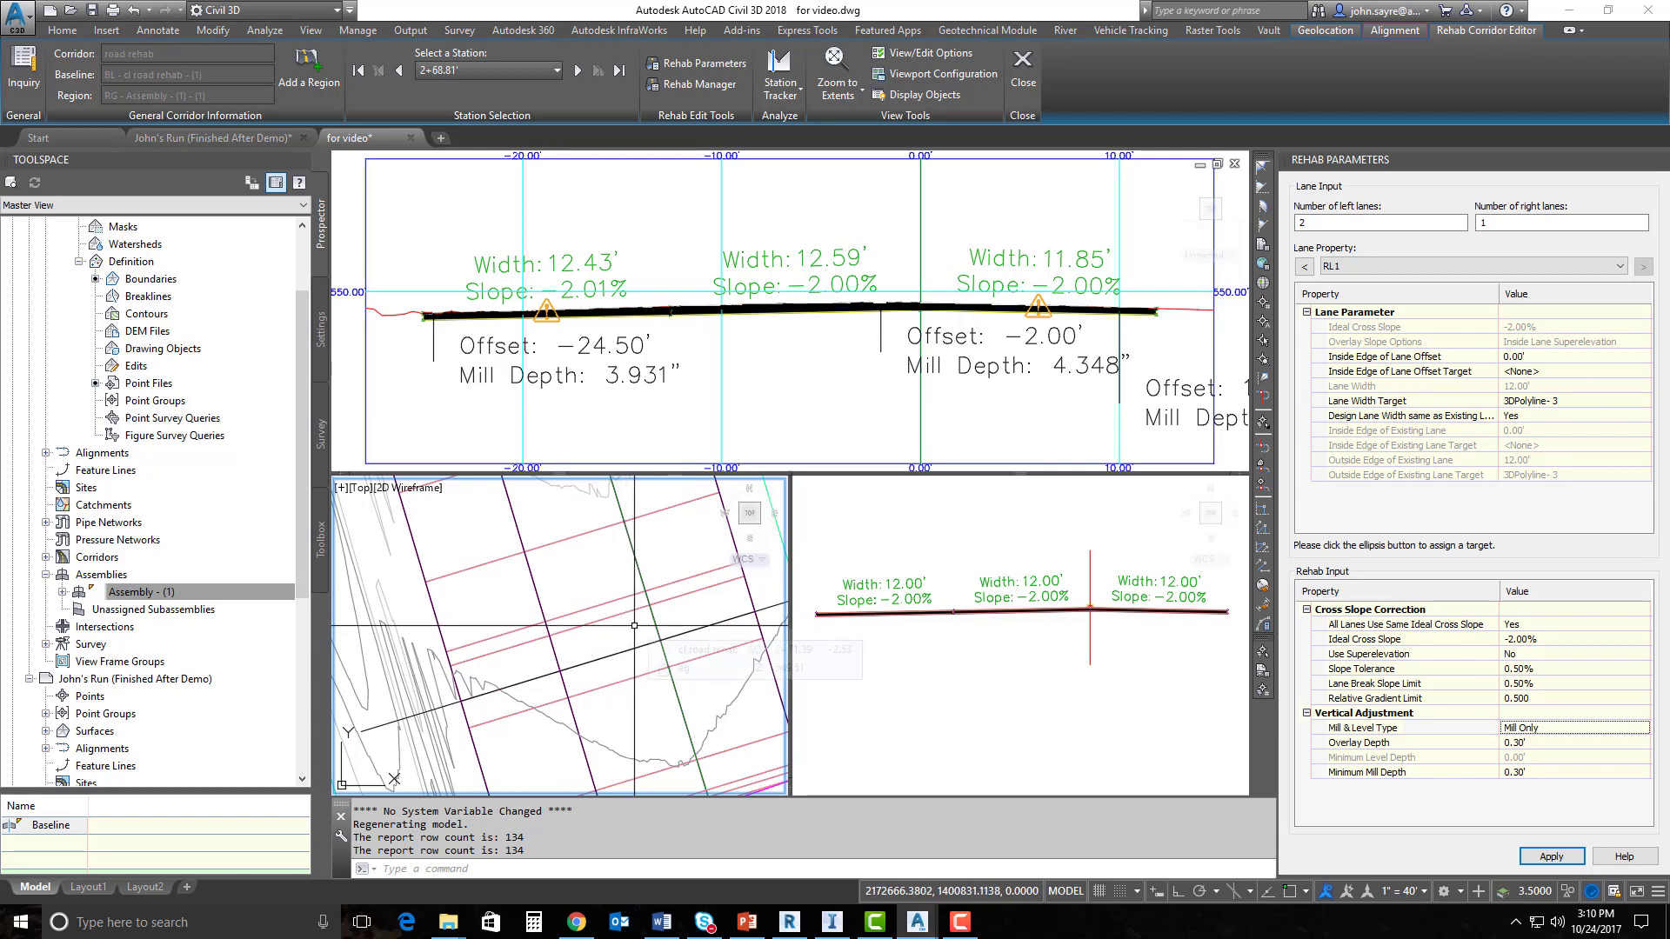
mouse_move(634, 625)
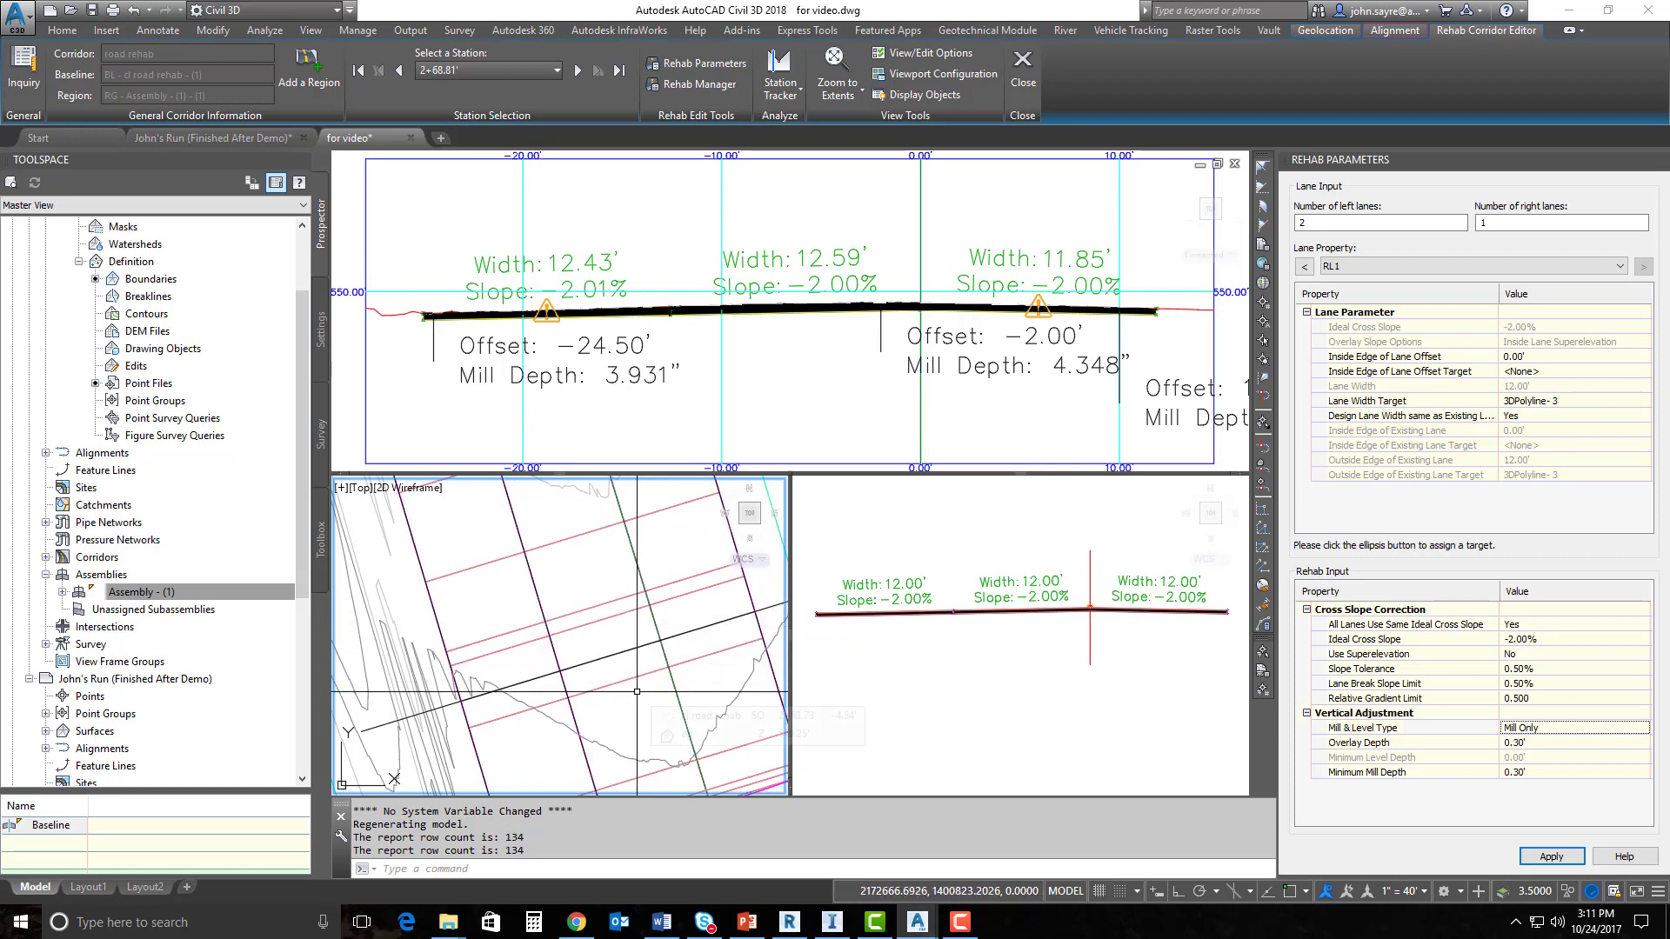
mouse_move(637, 691)
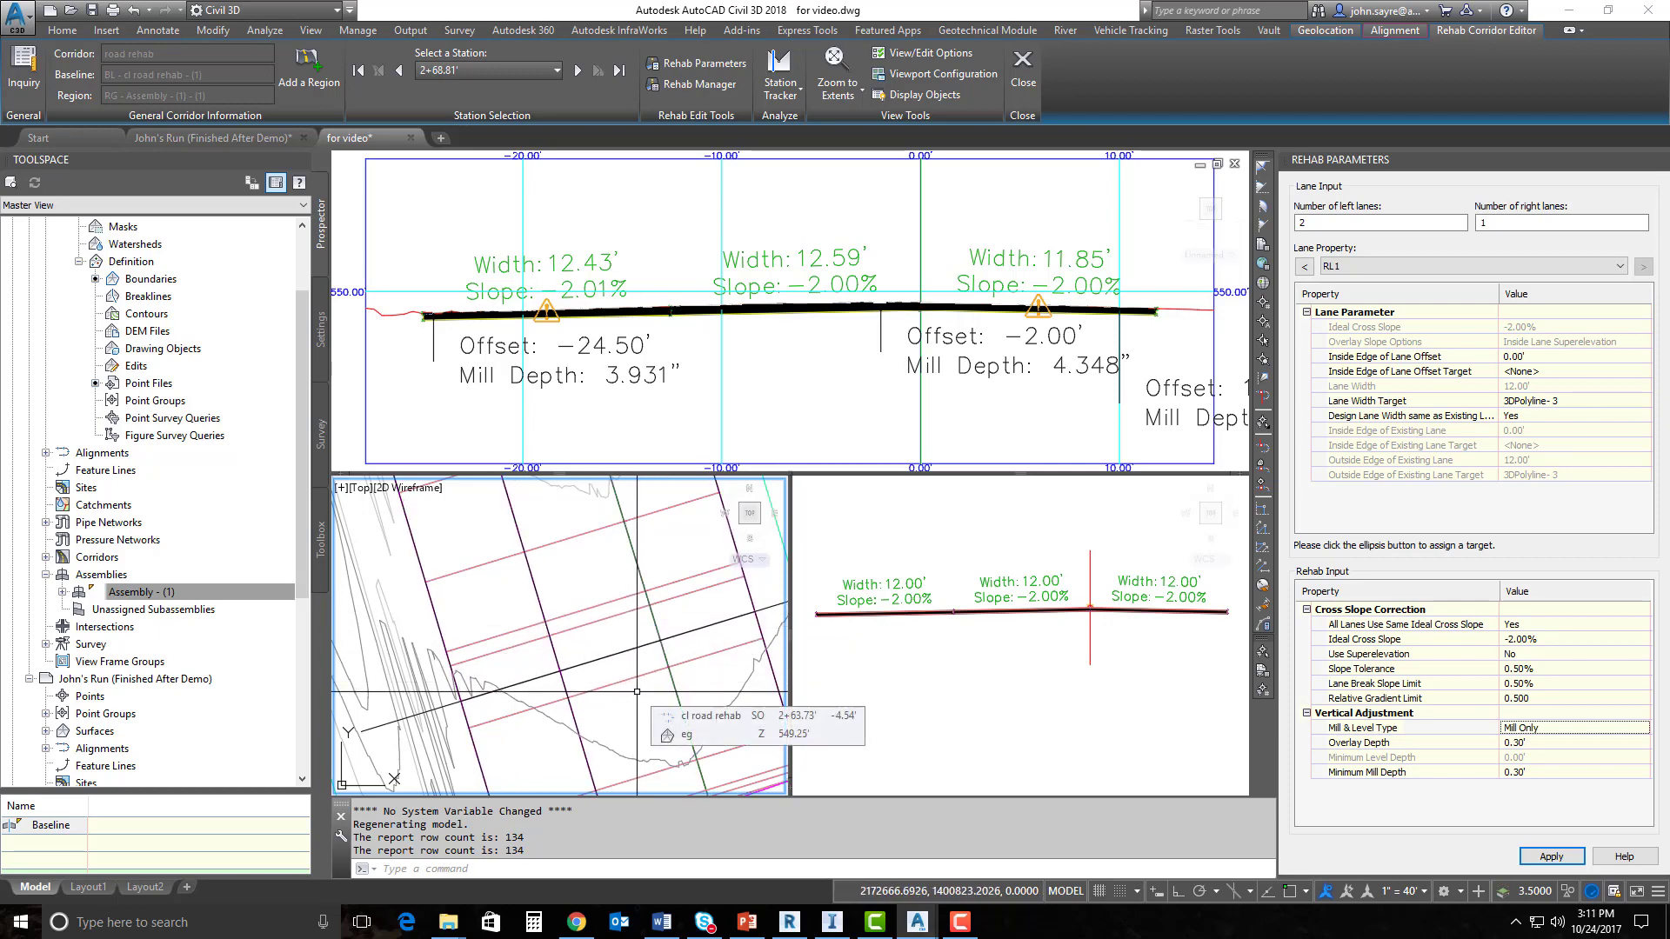